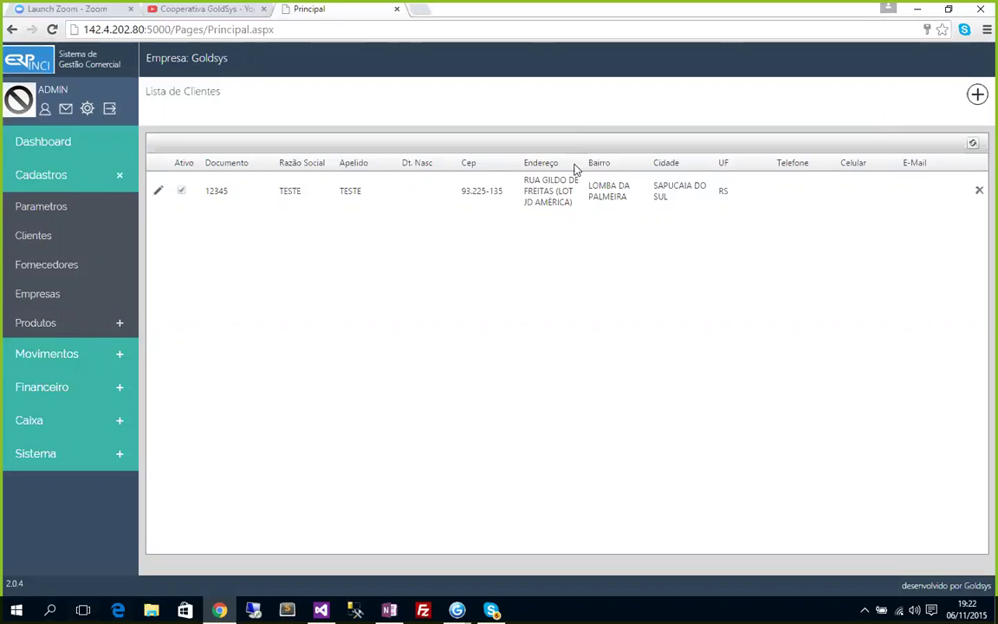
pyautogui.click(948, 9)
pyautogui.click(419, 28)
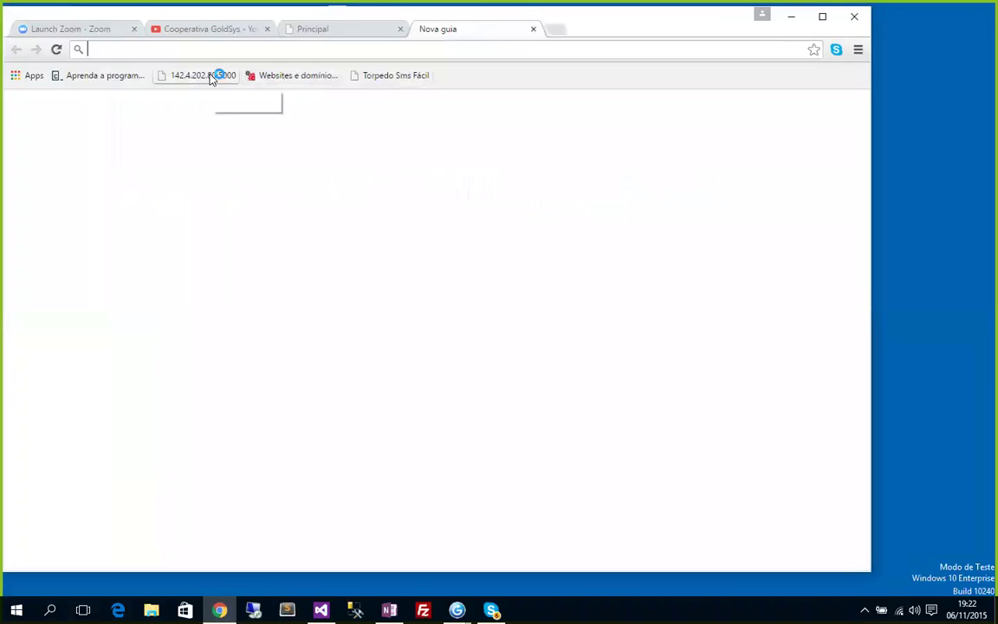
pyautogui.write('www.')
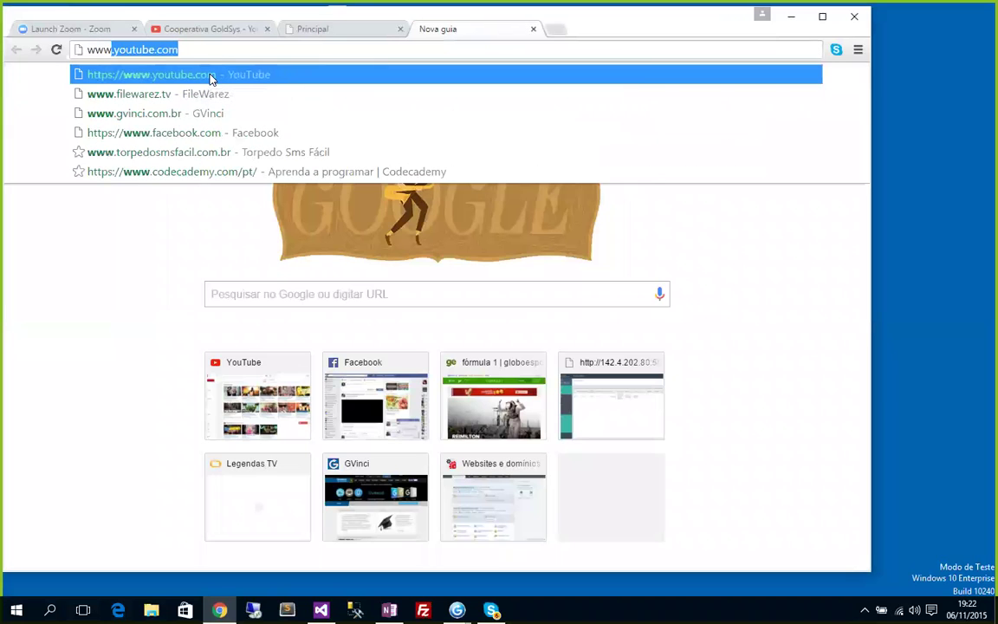
pyautogui.write('er')
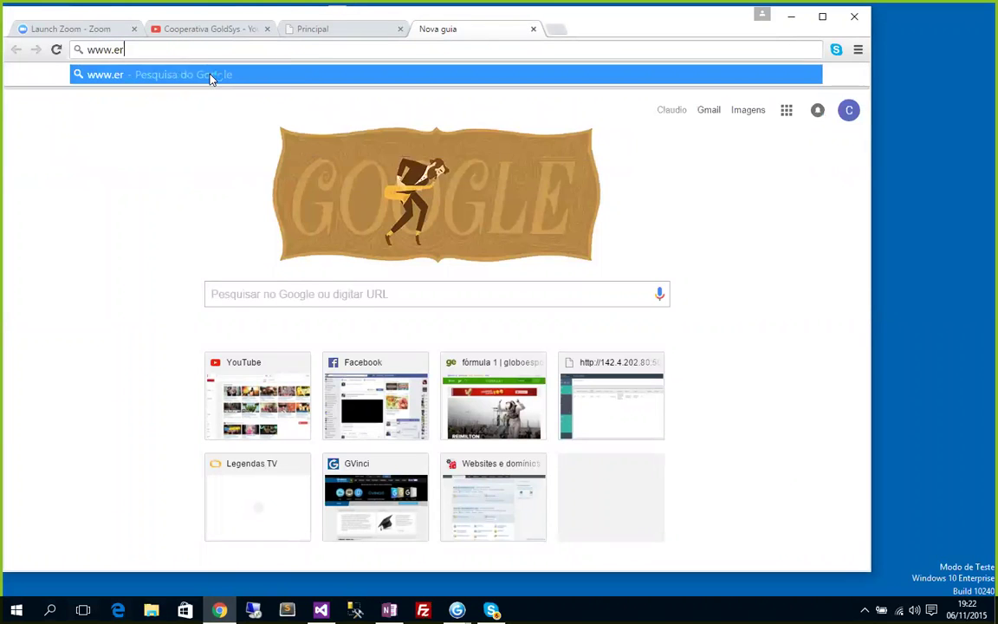
pyautogui.write('pvinci.com.br')
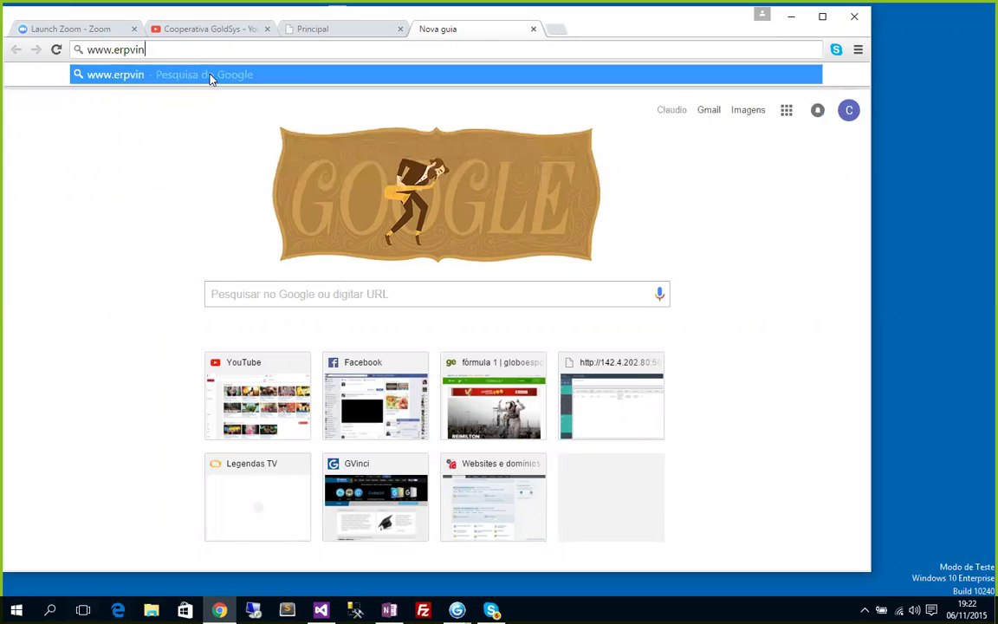
pyautogui.press('Return')
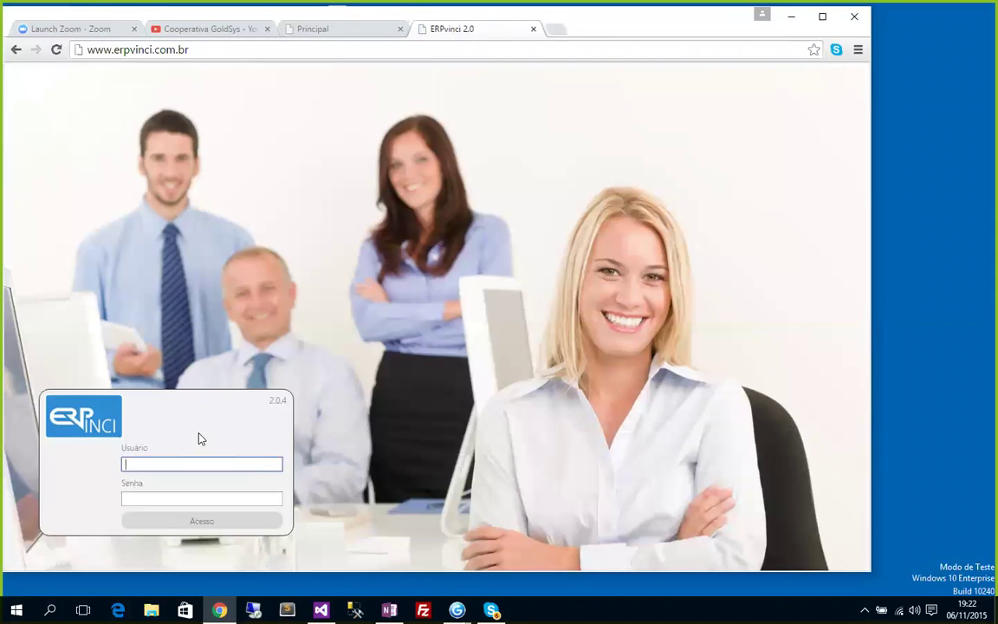
# Log in to ERPvinci with the saved admin credentials and close the old Principal tab.
pyautogui.write('admi')
pyautogui.press('Down')
pyautogui.press('Return')
pyautogui.press('Return')
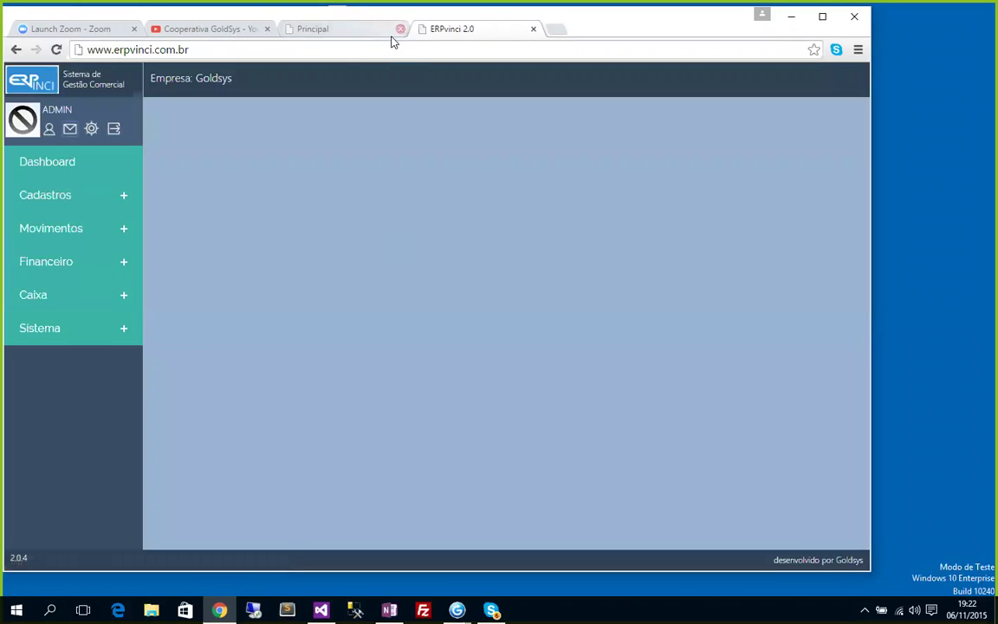
pyautogui.click(401, 28)
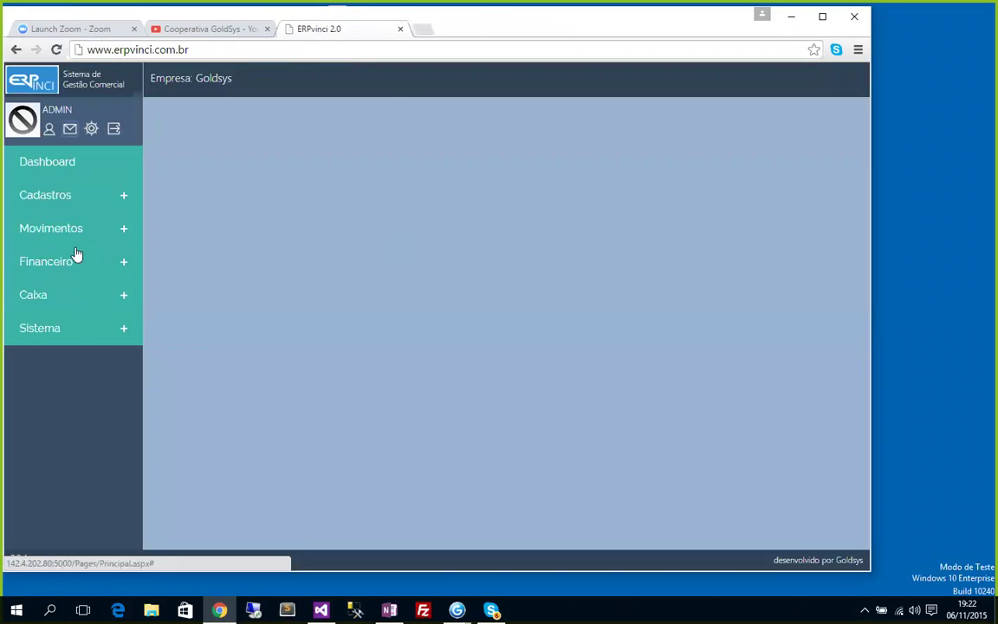
# Open the empty Lista de Notas de Entrada via Movimentos > Entradas.
pyautogui.click(42, 264)
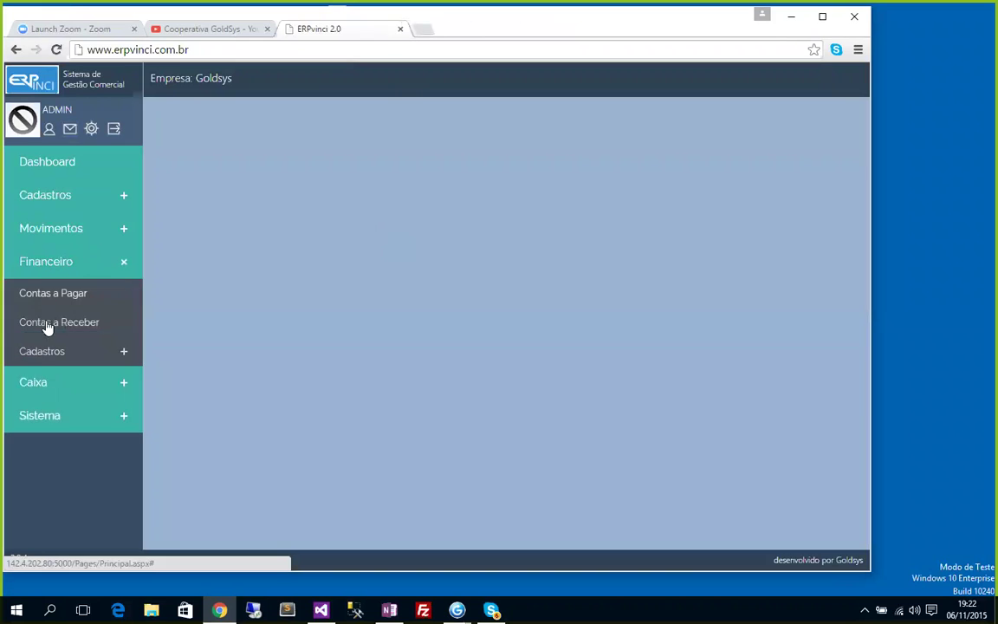
pyautogui.click(44, 271)
pyautogui.click(43, 270)
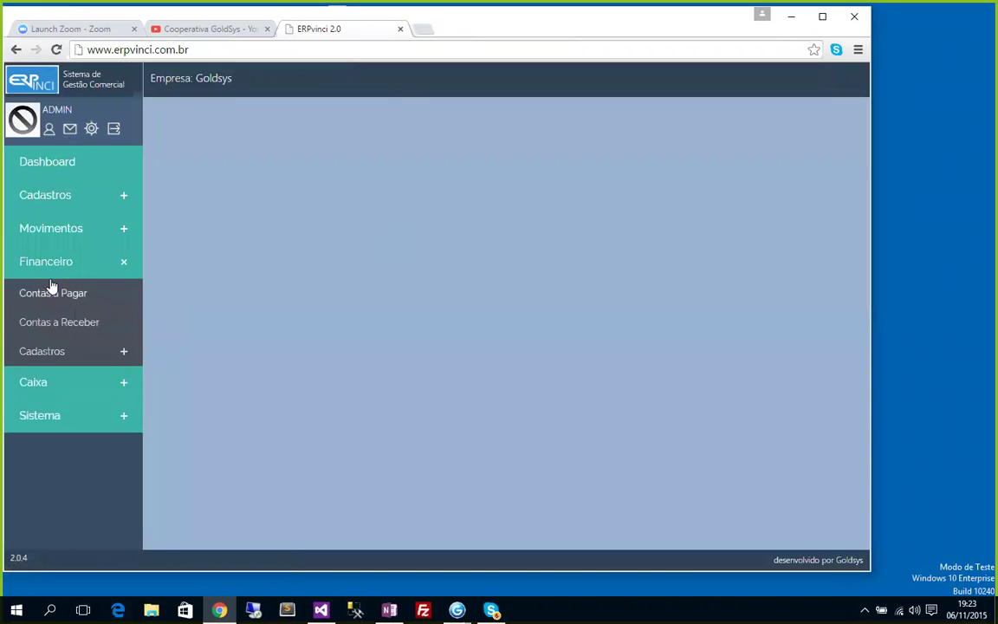
pyautogui.click(54, 230)
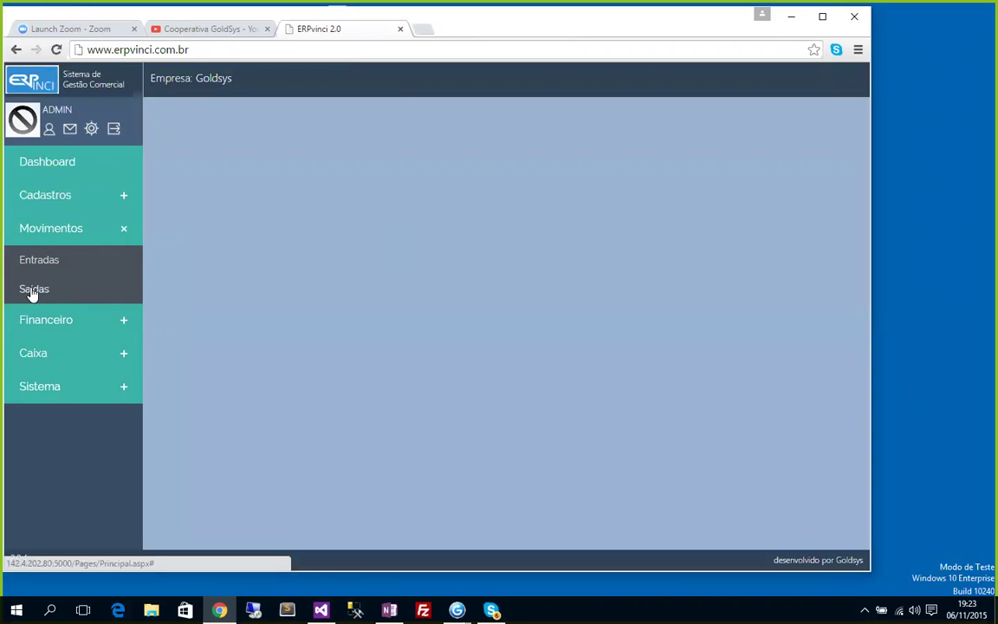
pyautogui.click(24, 265)
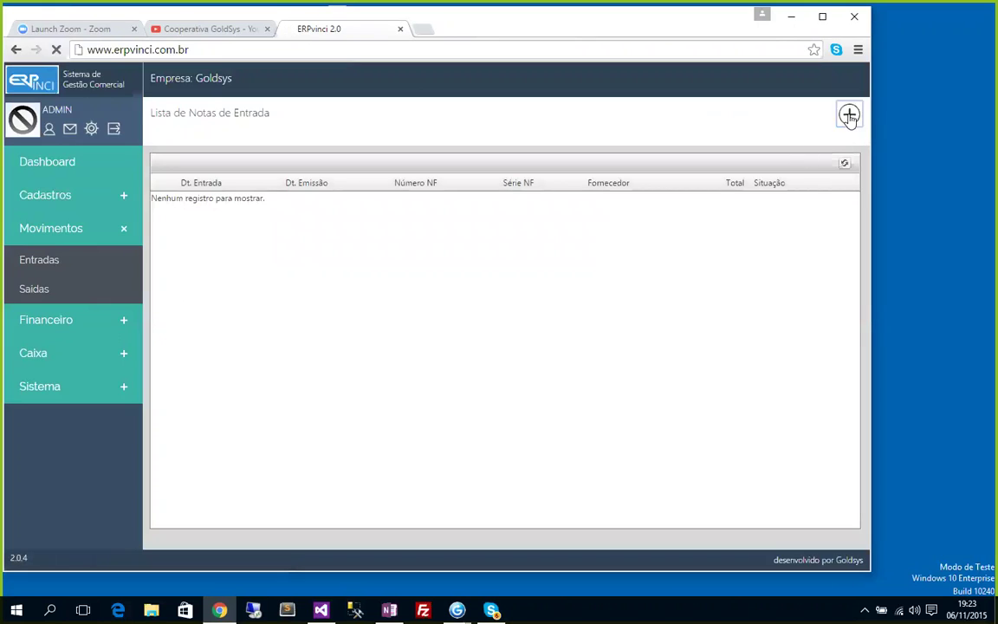
# Cancel a new incoming-invoice entry that has no suppliers and open Cadastros > Fornecedores.
pyautogui.click(848, 115)
pyautogui.press('super+Up')
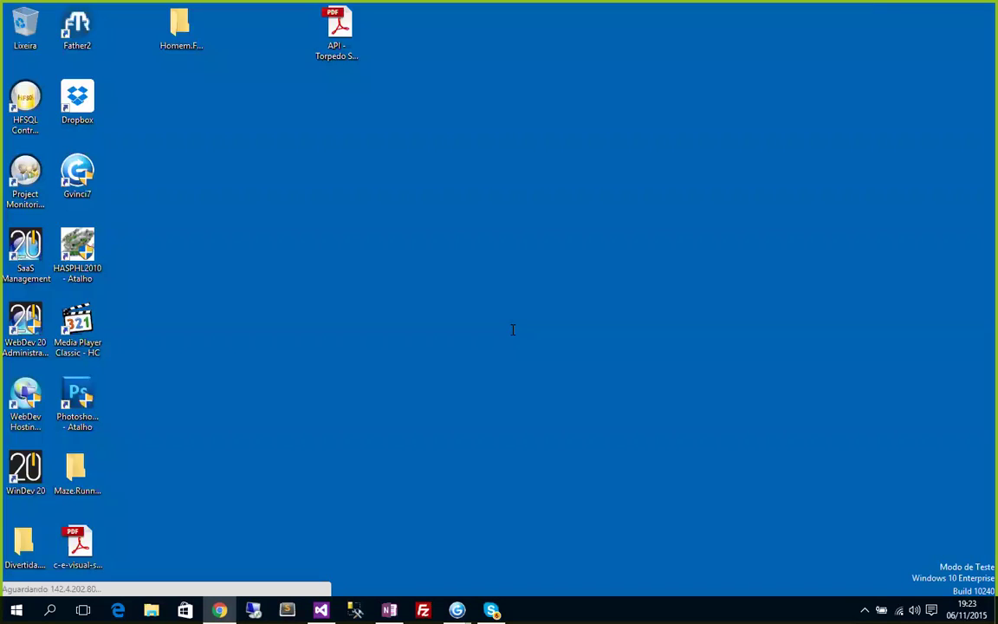
pyautogui.click(635, 253)
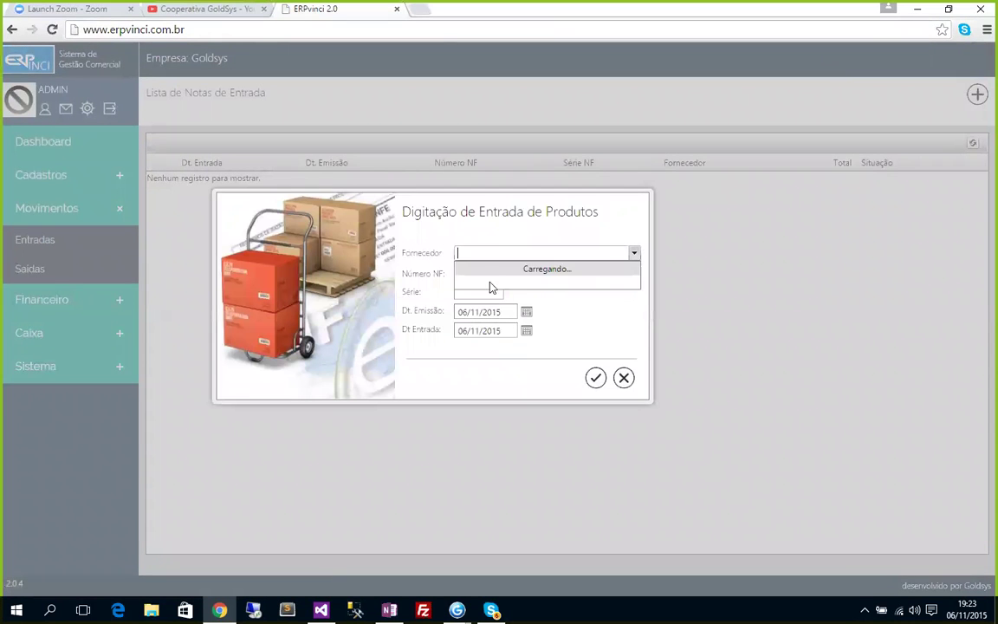
pyautogui.click(193, 270)
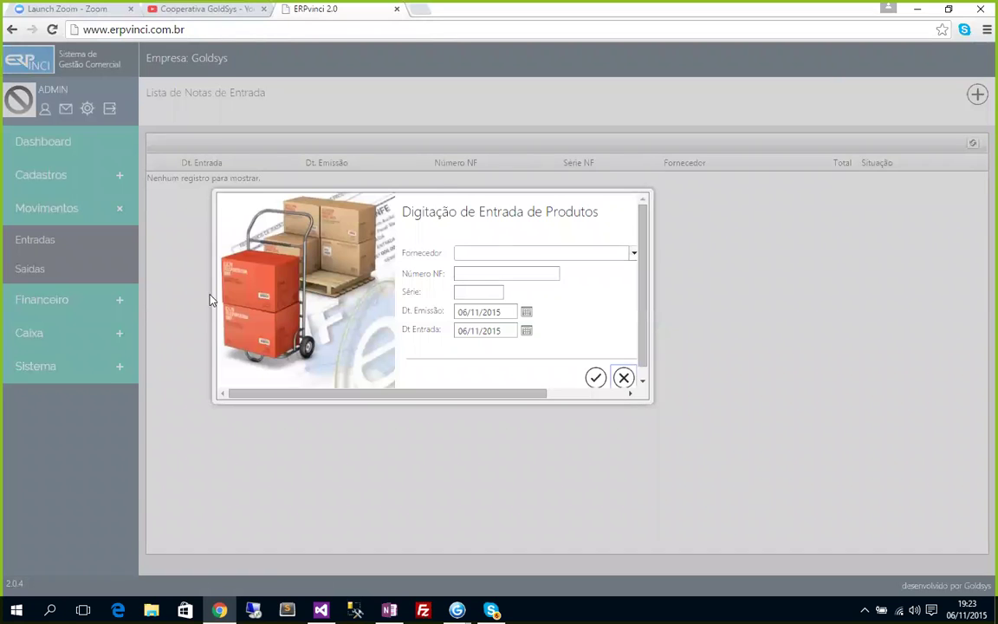
pyautogui.click(152, 271)
pyautogui.click(41, 175)
pyautogui.click(46, 265)
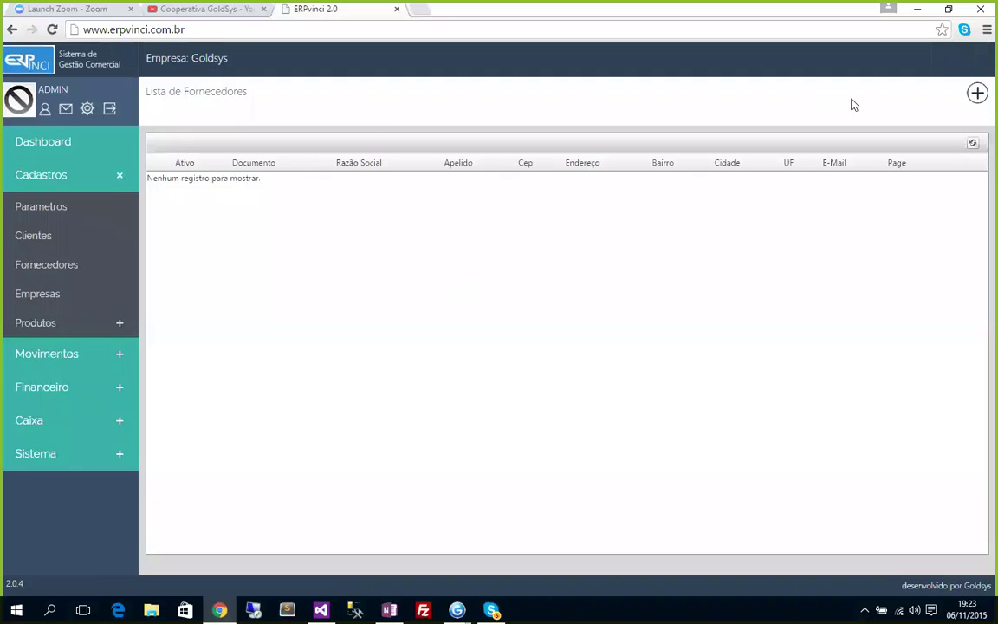
# Add an active supplier with Razão Social and Apelido 'Fornecedor 1' and save it.
pyautogui.click(976, 94)
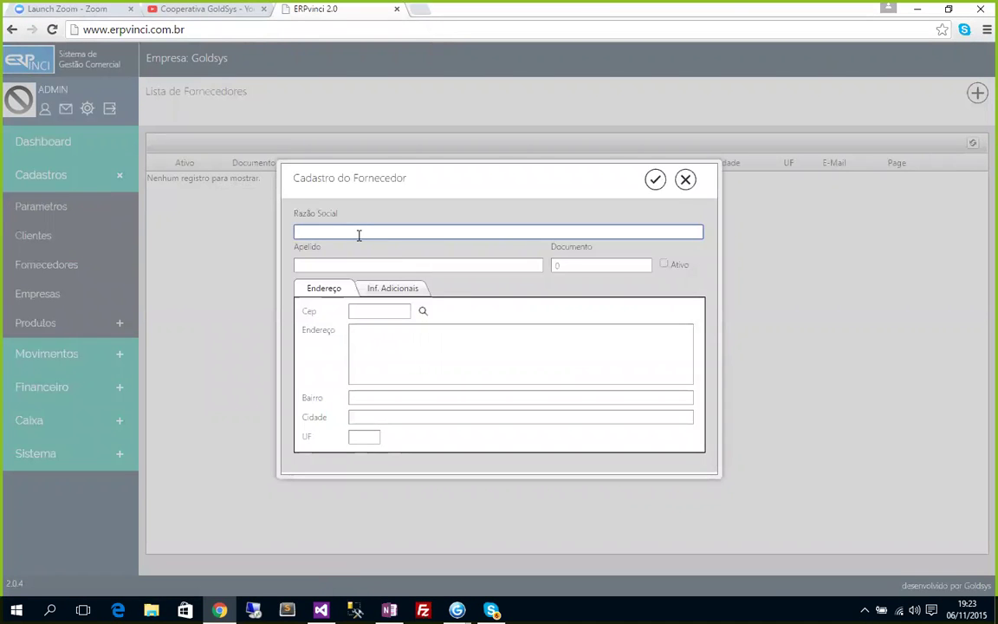
pyautogui.write('Fornecedor ')
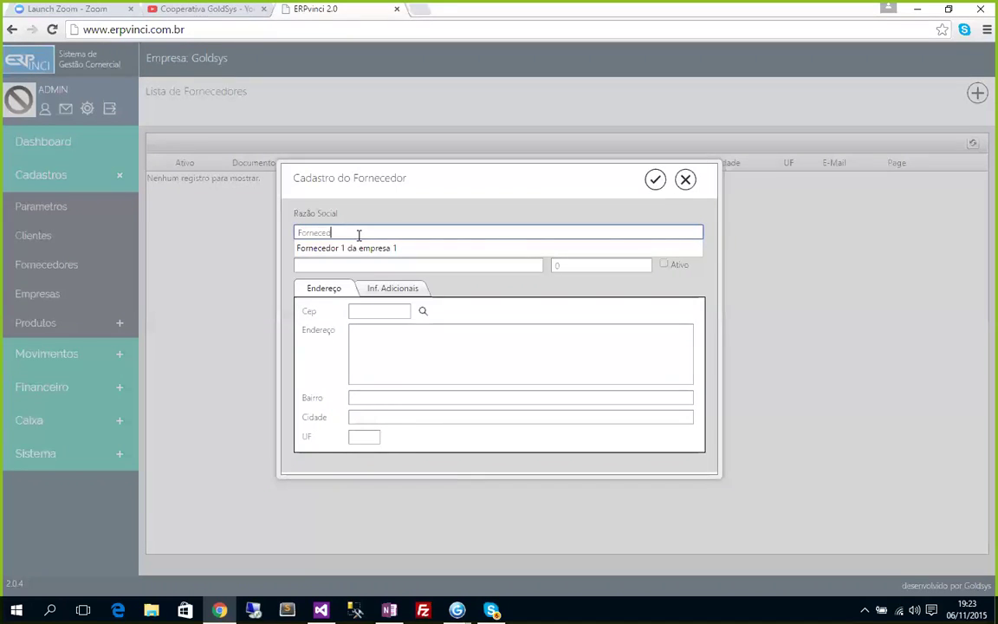
pyautogui.write('1')
pyautogui.press('Tab')
pyautogui.write('Fornec')
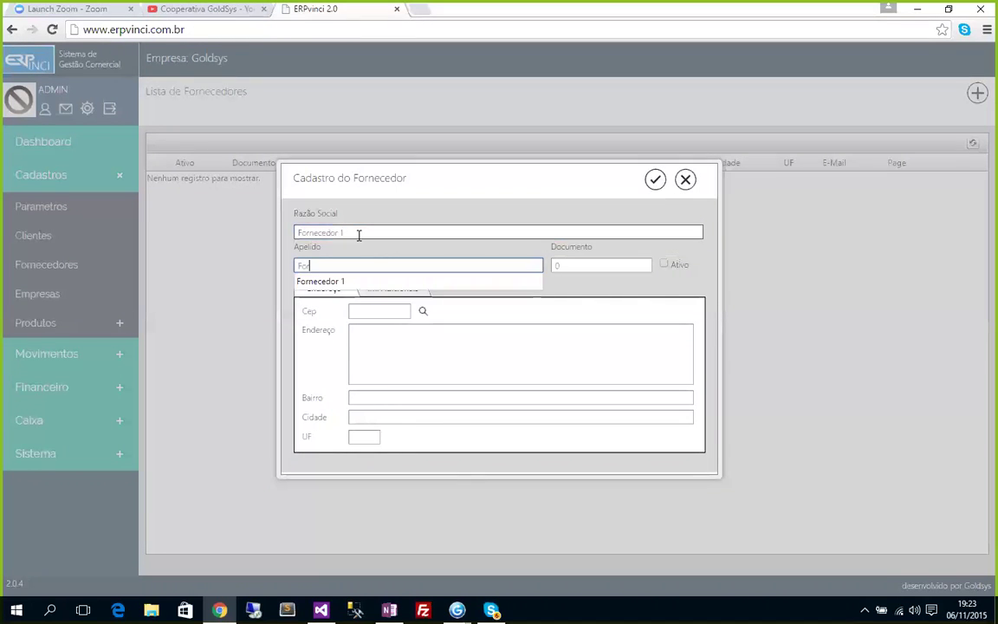
pyautogui.write('edor 1')
pyautogui.click(664, 263)
pyautogui.click(655, 178)
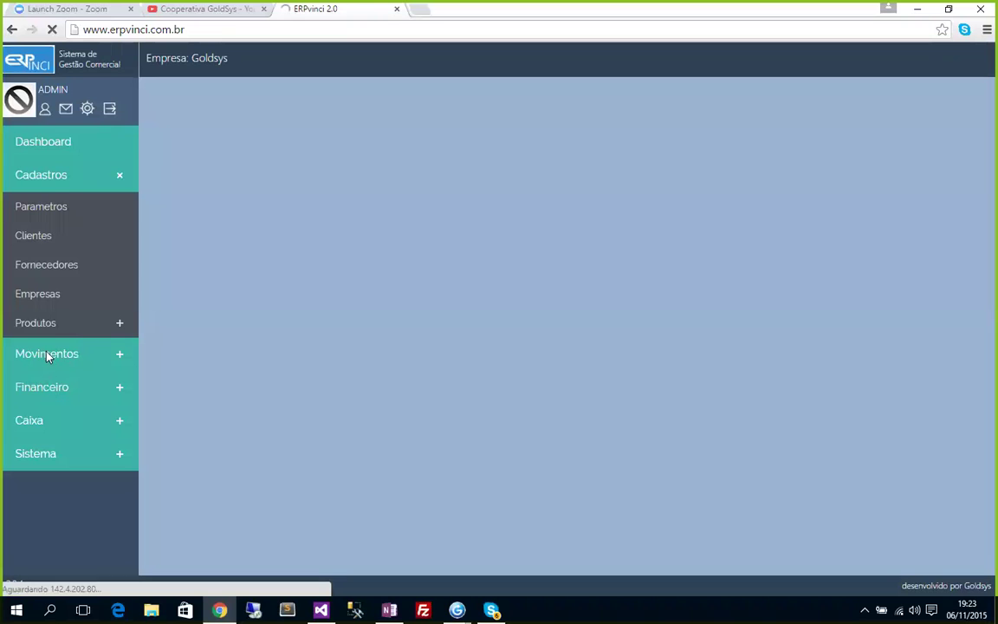
# Open the Lista de Plano de Contas under Financeiro > Cadastros.
pyautogui.click(48, 355)
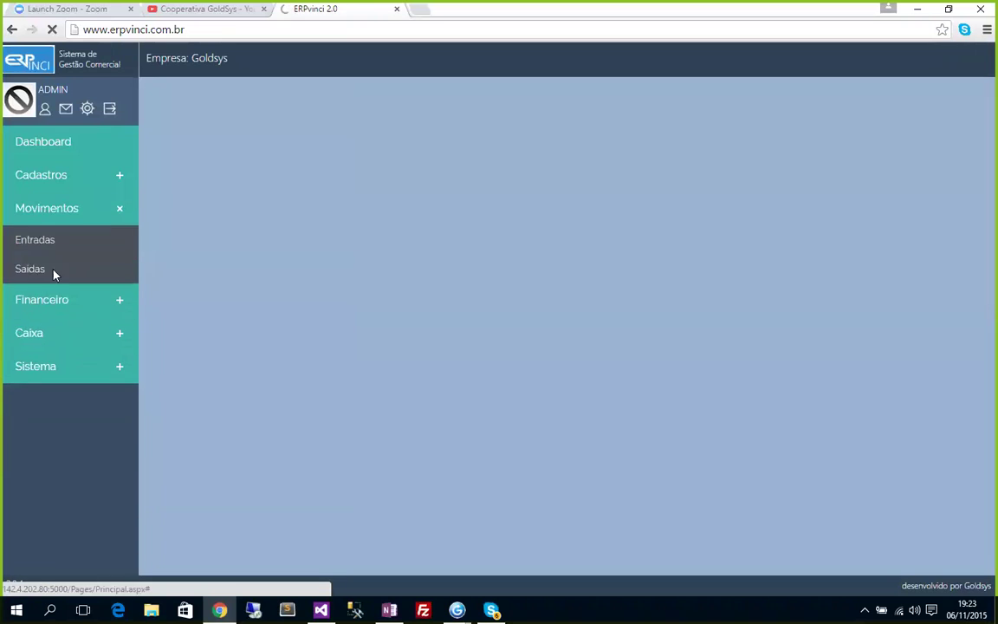
pyautogui.click(38, 308)
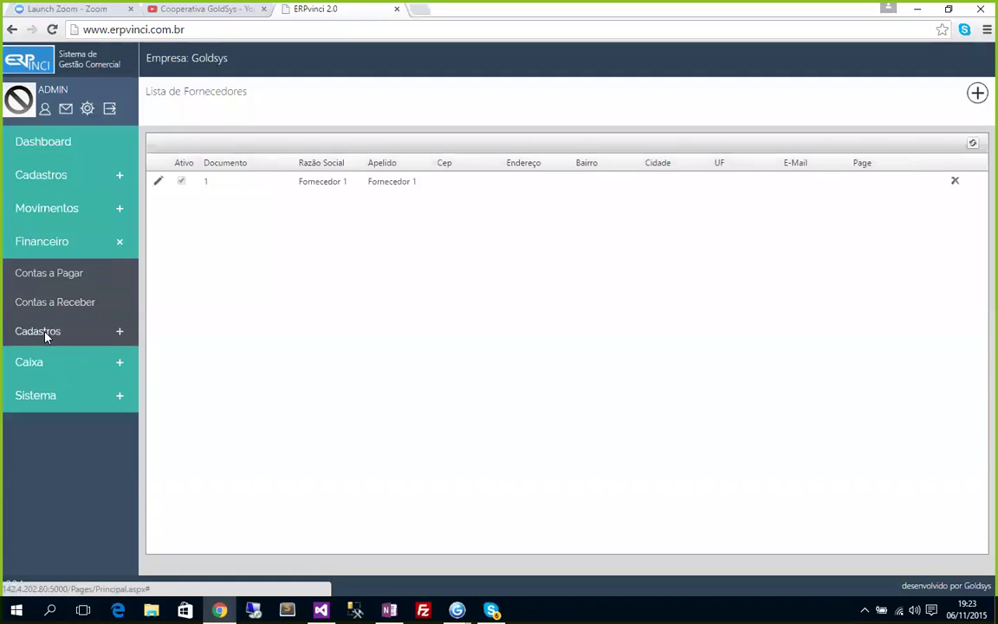
pyautogui.click(43, 337)
pyautogui.click(48, 387)
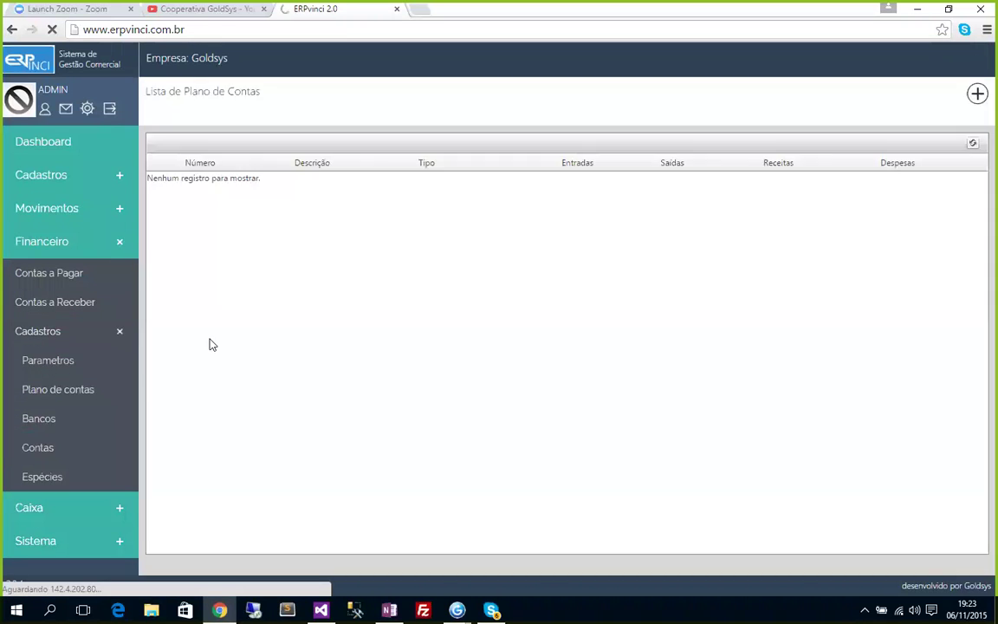
# Start a new chart-of-accounts entry with Conta 1, leaving Descrição blank.
pyautogui.click(976, 93)
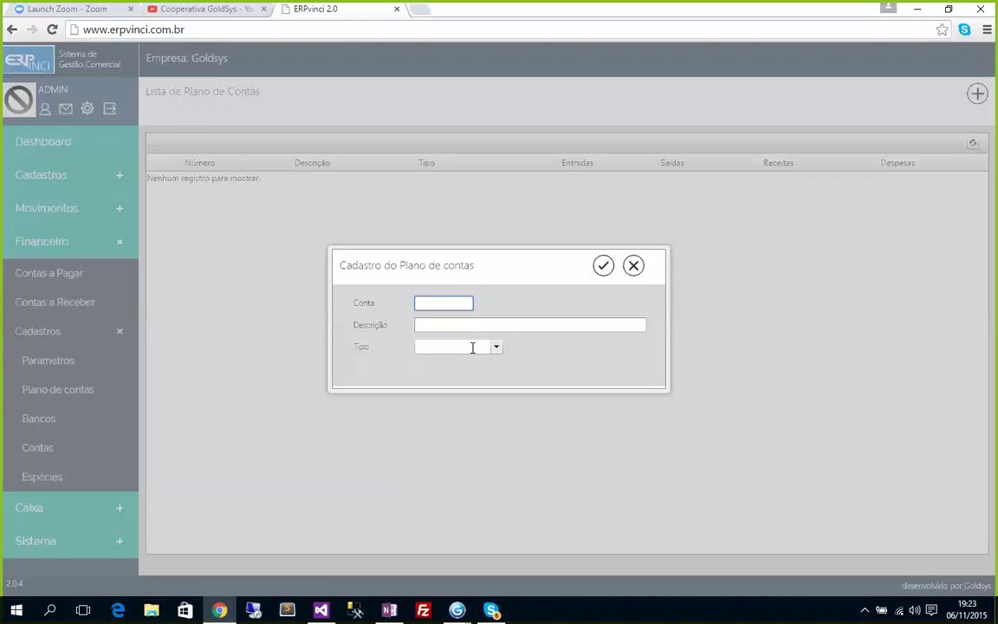
pyautogui.write('1')
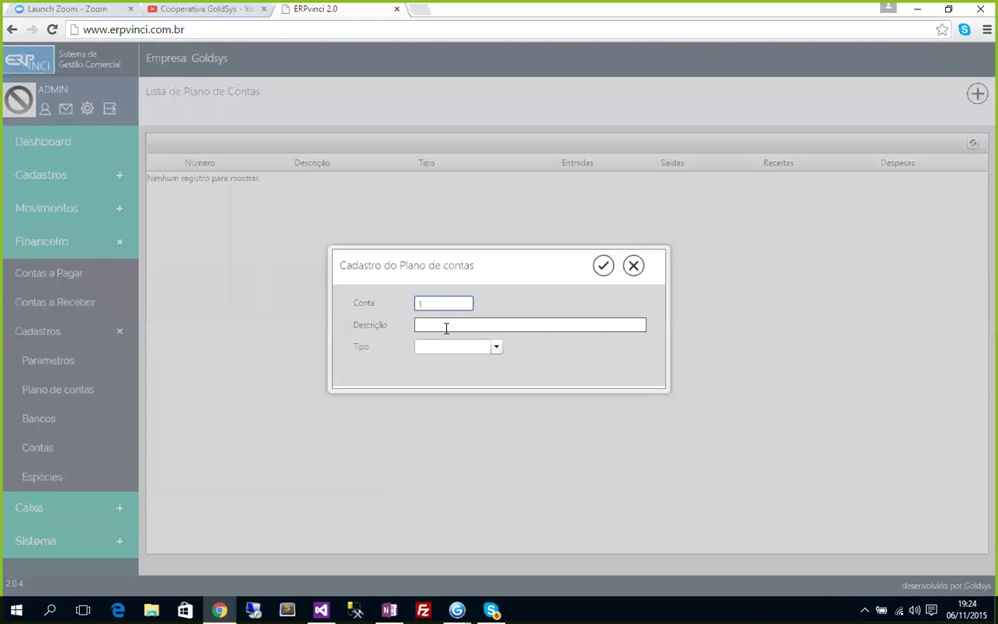
pyautogui.click(447, 326)
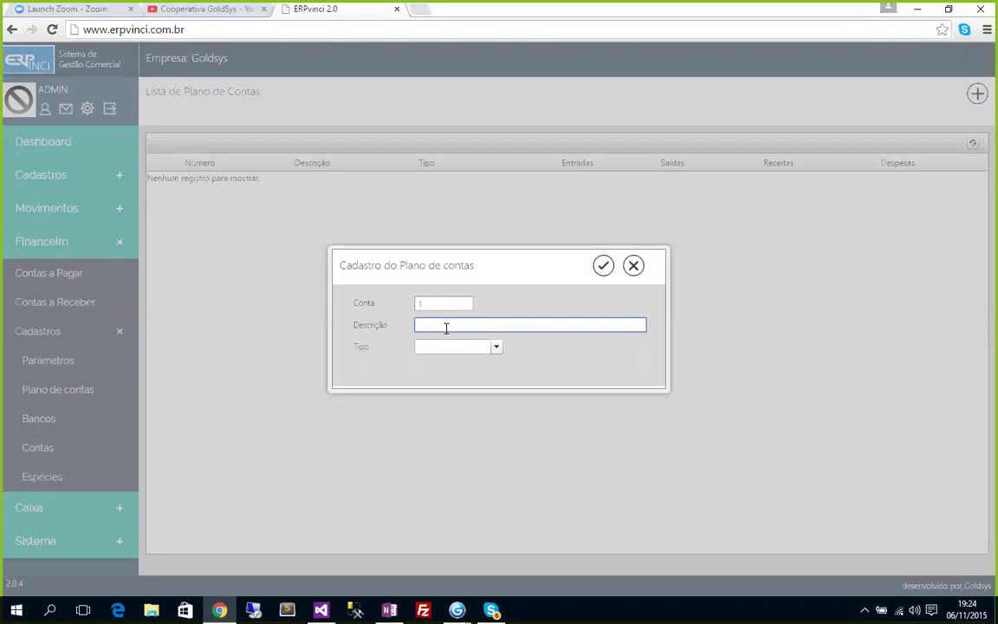
pyautogui.write('Es')
pyautogui.press('BackSpace')
pyautogui.press('BackSpace')
pyautogui.press('BackSpace')
# Close the unfinished Cadastro do Plano de contas dialog and browse Cadastros > Produtos.
pyautogui.click(634, 266)
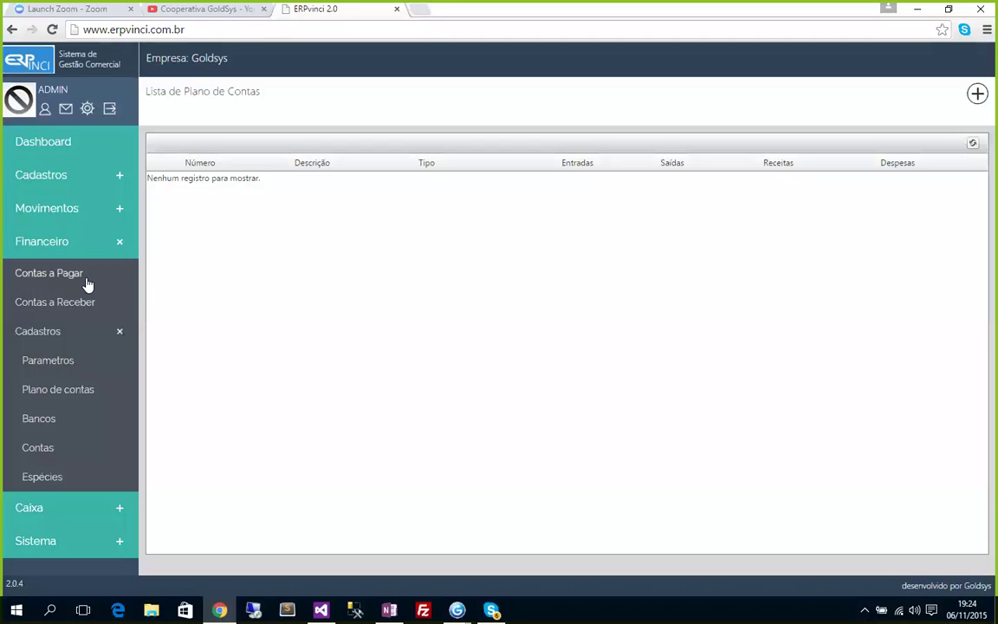
pyautogui.click(43, 186)
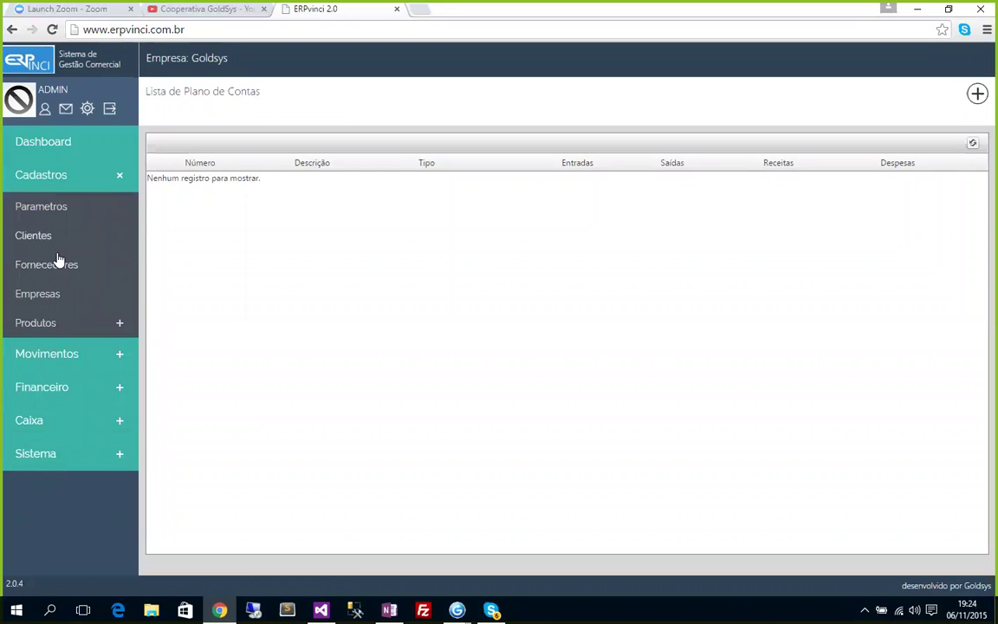
pyautogui.click(42, 324)
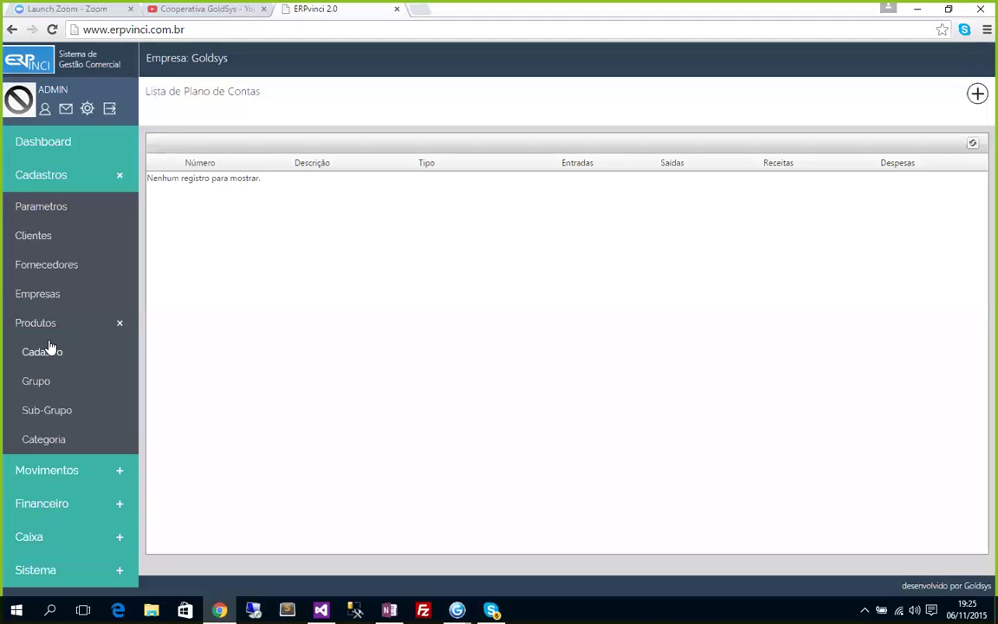
pyautogui.click(26, 175)
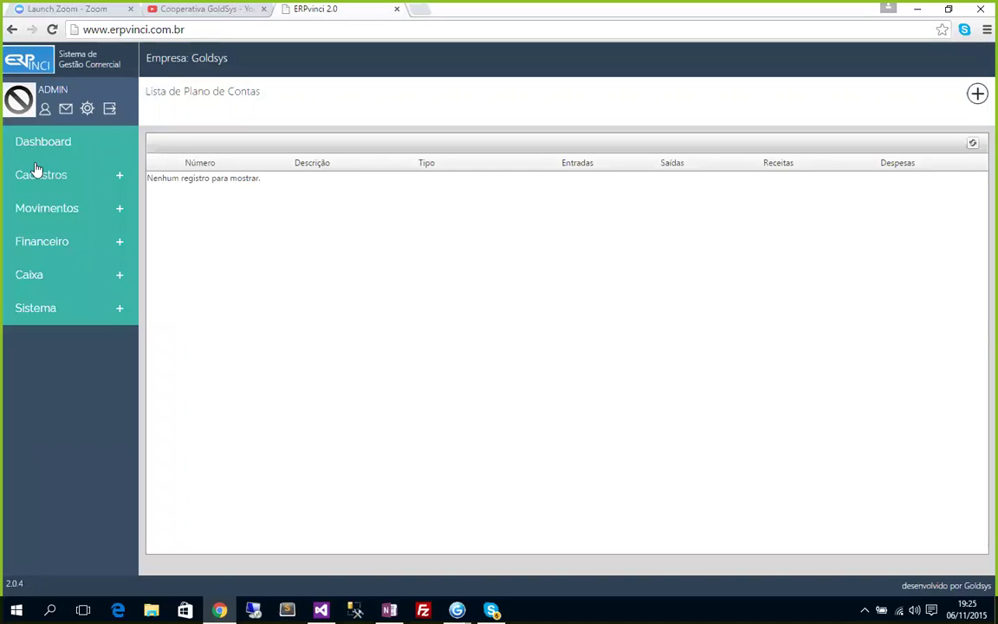
# Open the product registration list, then the incoming invoices list.
pyautogui.click(59, 178)
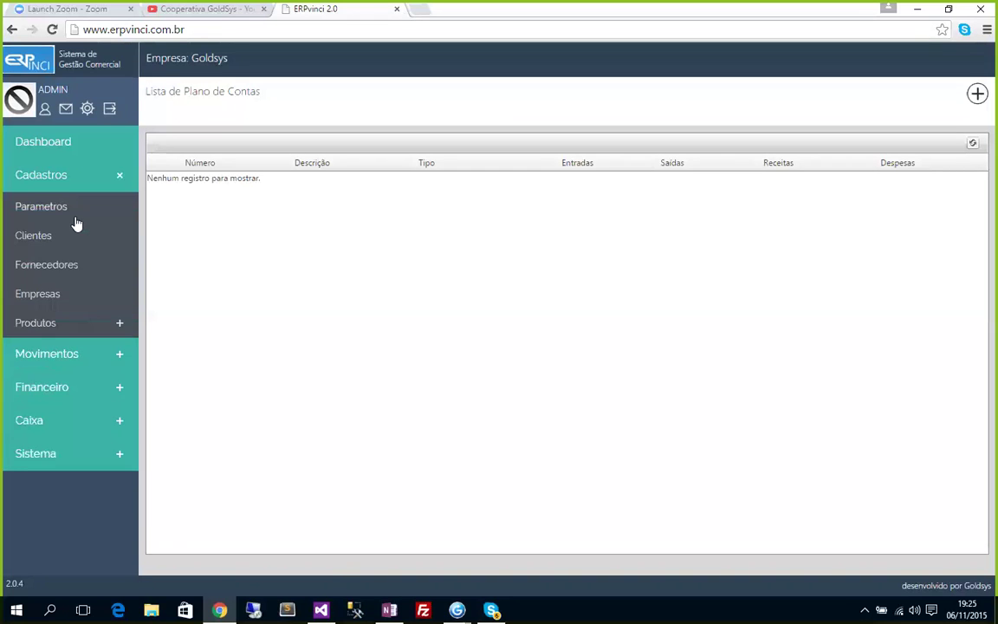
pyautogui.click(35, 325)
pyautogui.click(35, 353)
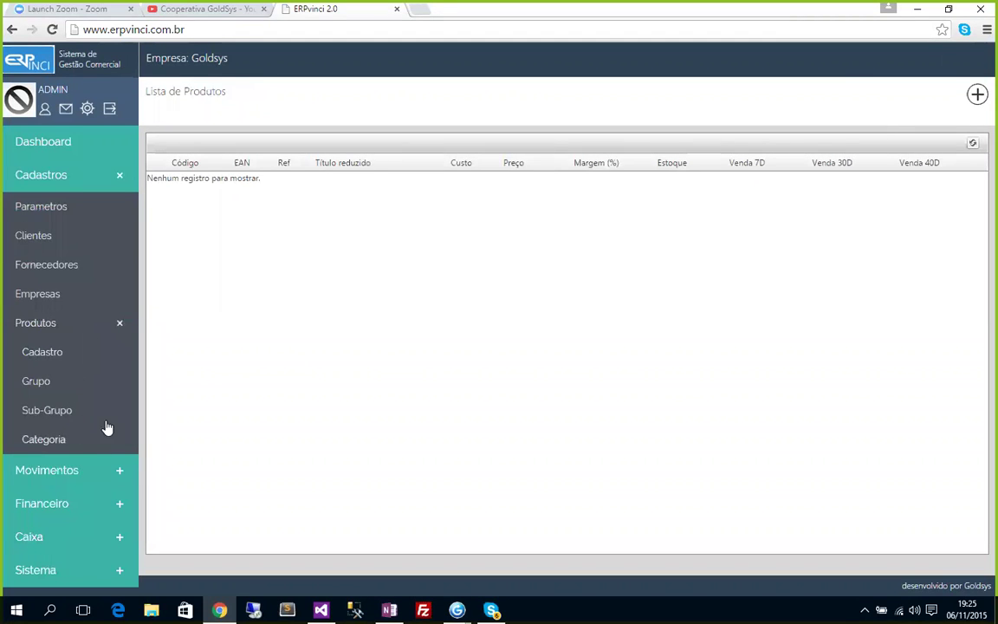
pyautogui.click(68, 472)
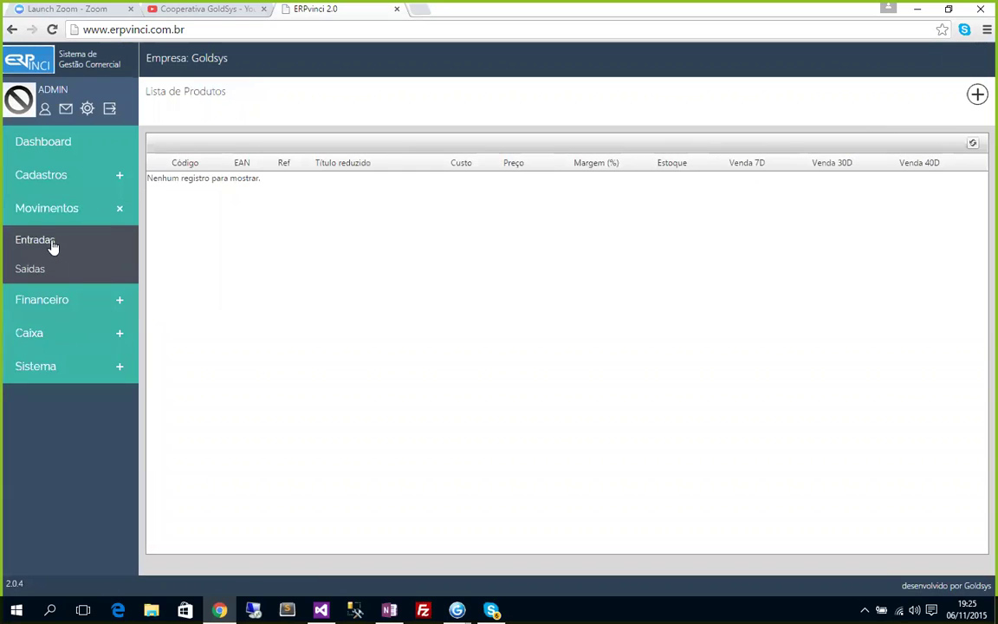
pyautogui.click(49, 243)
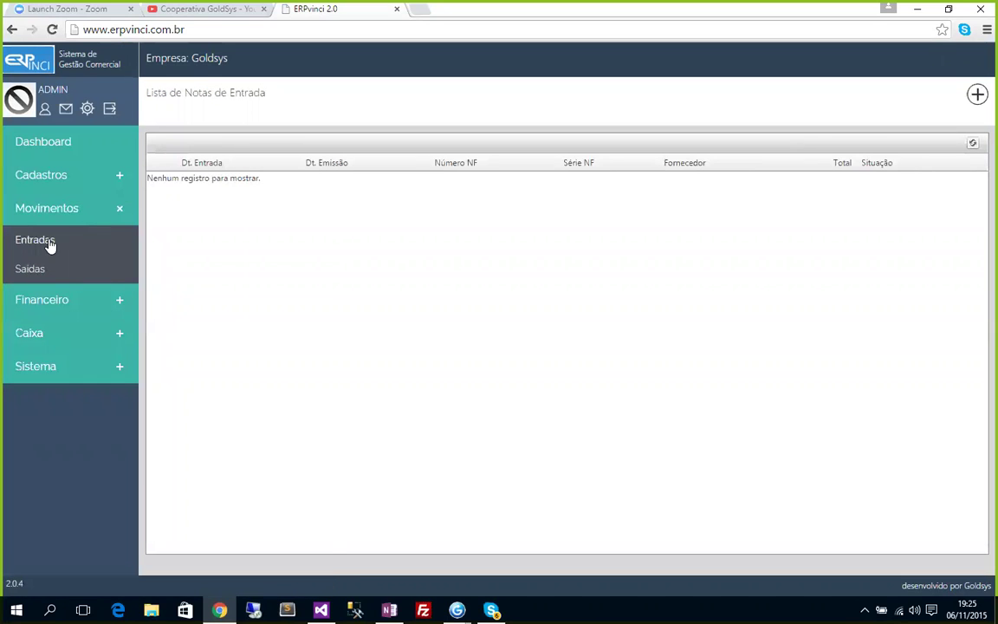
# View Contas a Pagar, Contas a Receber and Caixa Lançamentos lists, then switch to Gvinci web Ouro.
pyautogui.click(44, 303)
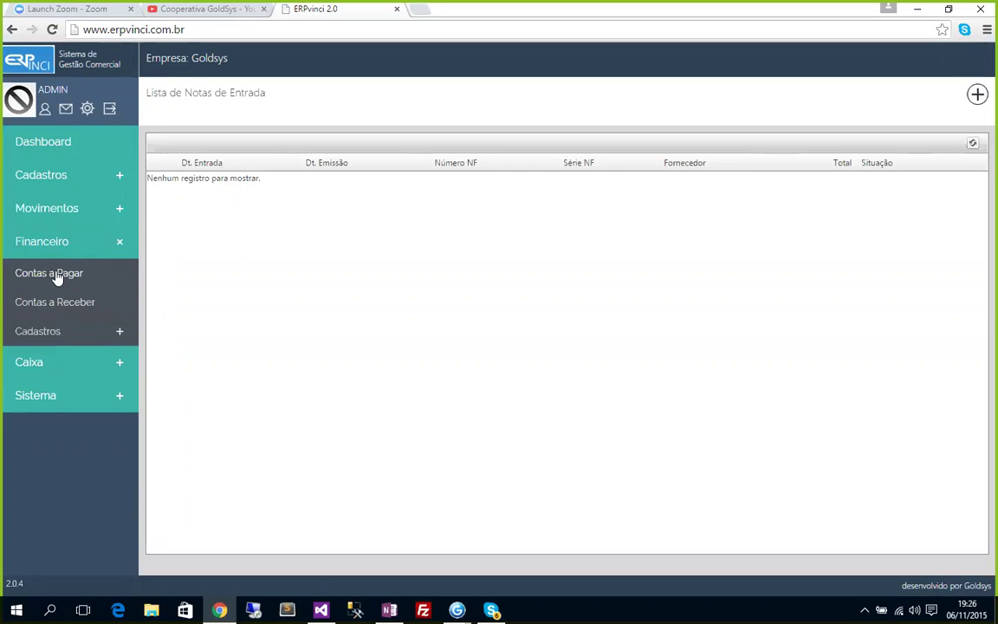
pyautogui.click(57, 273)
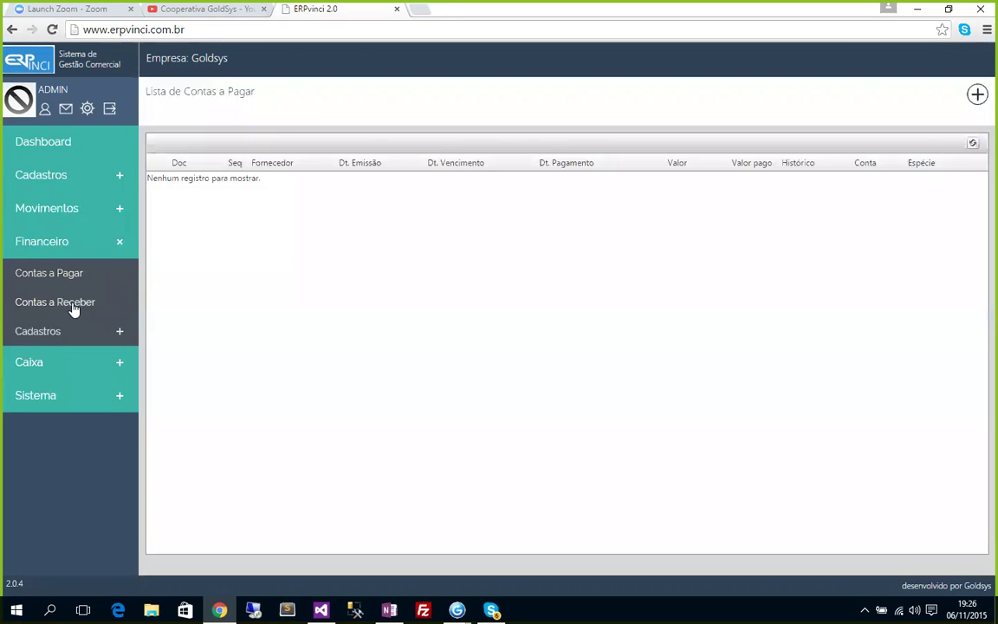
pyautogui.click(85, 315)
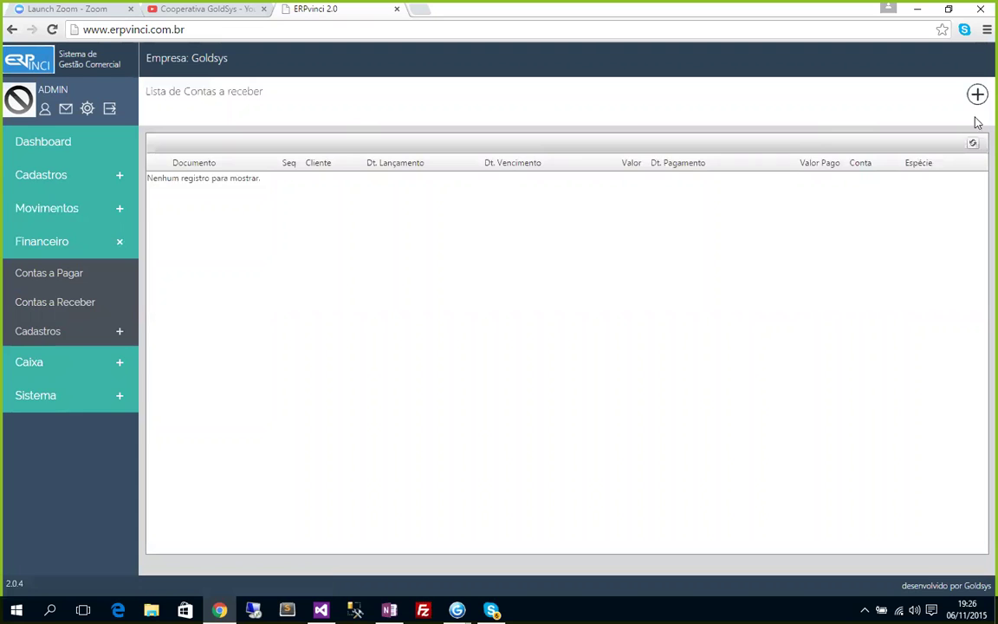
pyautogui.click(36, 368)
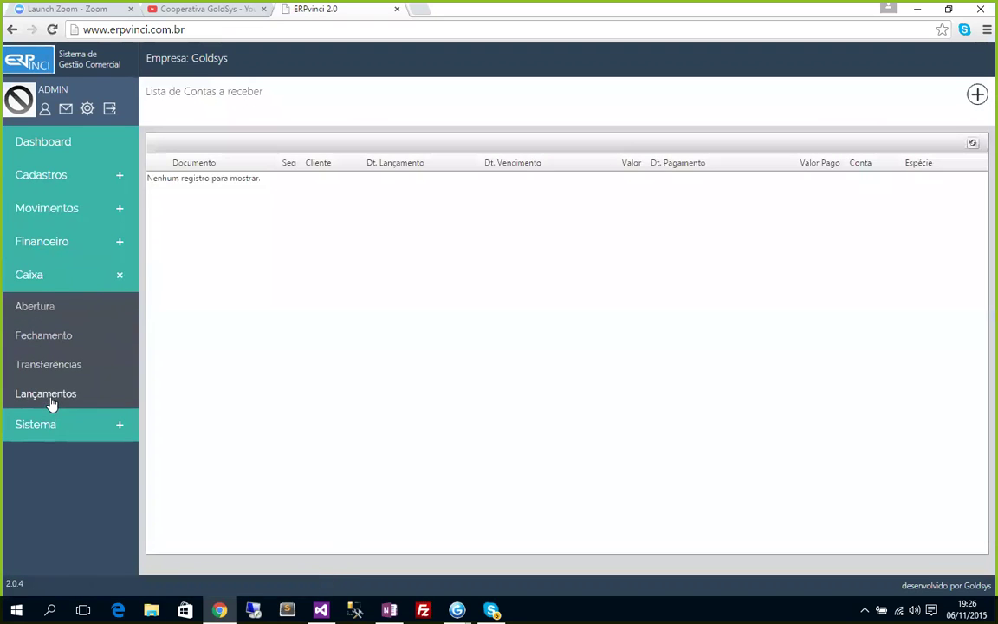
pyautogui.click(48, 395)
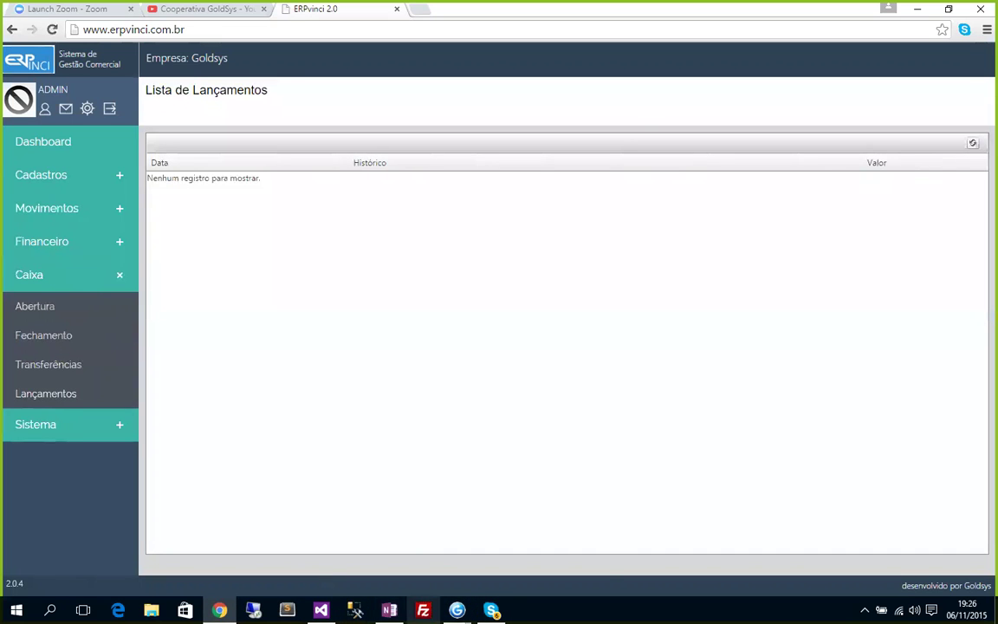
pyautogui.moveTo(457, 610)
pyautogui.click(371, 533)
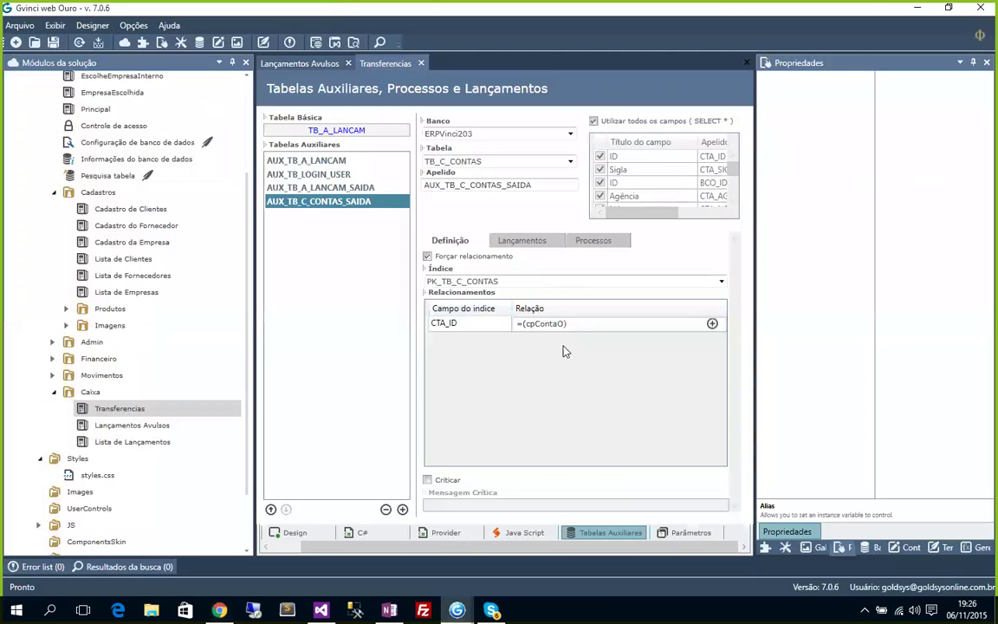
# Review the Lançamentos and Processos settings of Tabelas Auxiliares, then run the project on localhost.
pyautogui.click(522, 241)
pyautogui.click(592, 241)
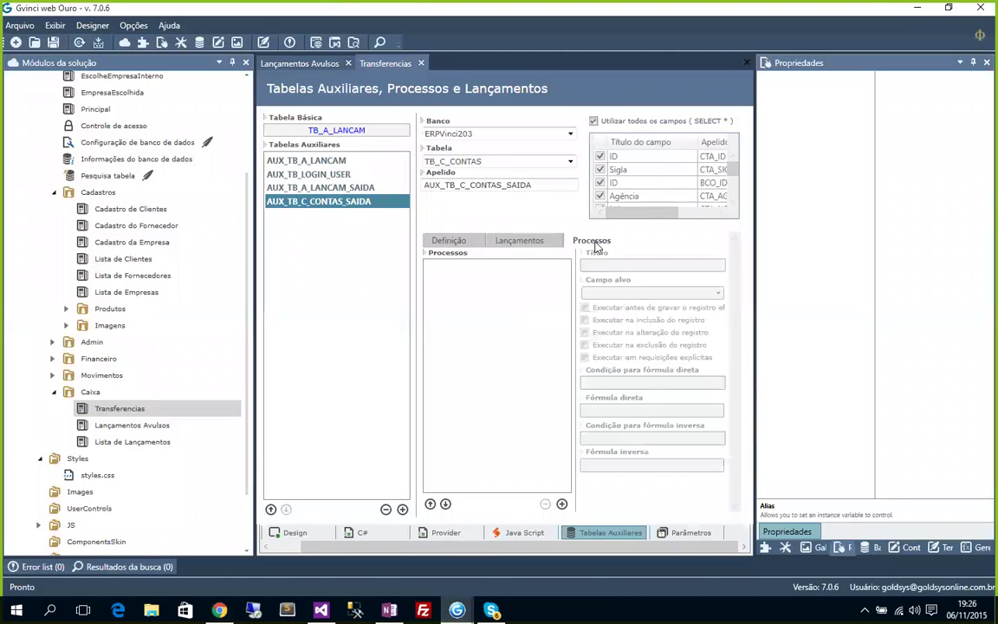
pyautogui.click(353, 45)
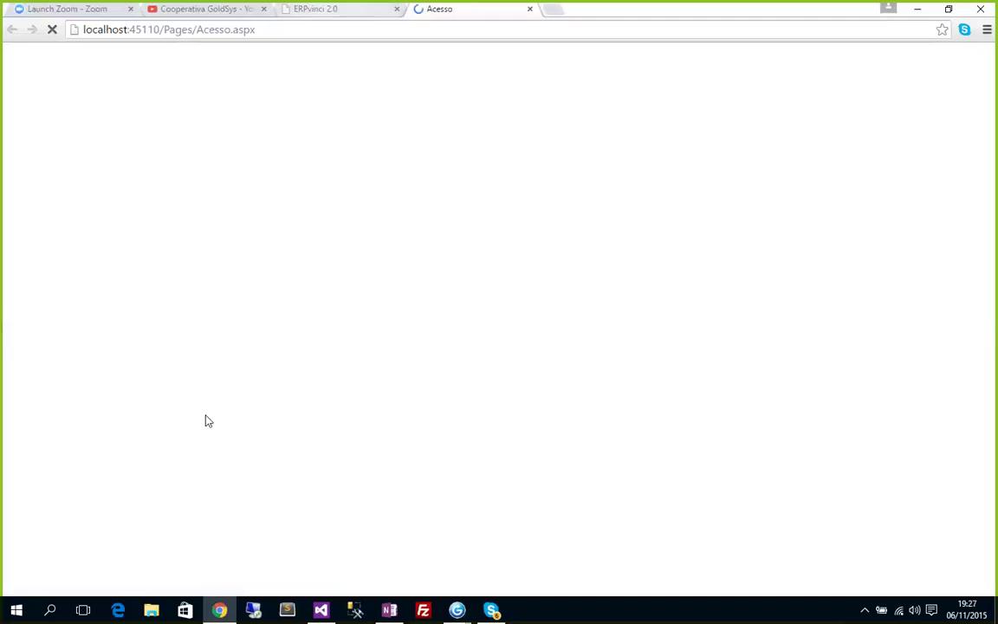
# Sign in to the local ERPvinci with the administrator username and password.
pyautogui.click(168, 490)
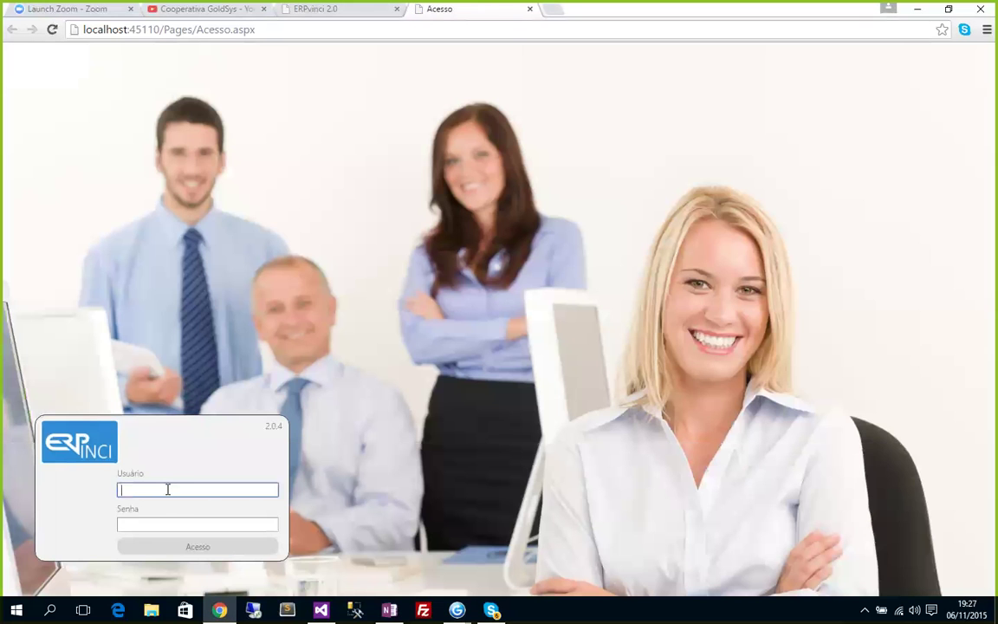
pyautogui.write('admin')
pyautogui.press('Tab')
pyautogui.write('admin')
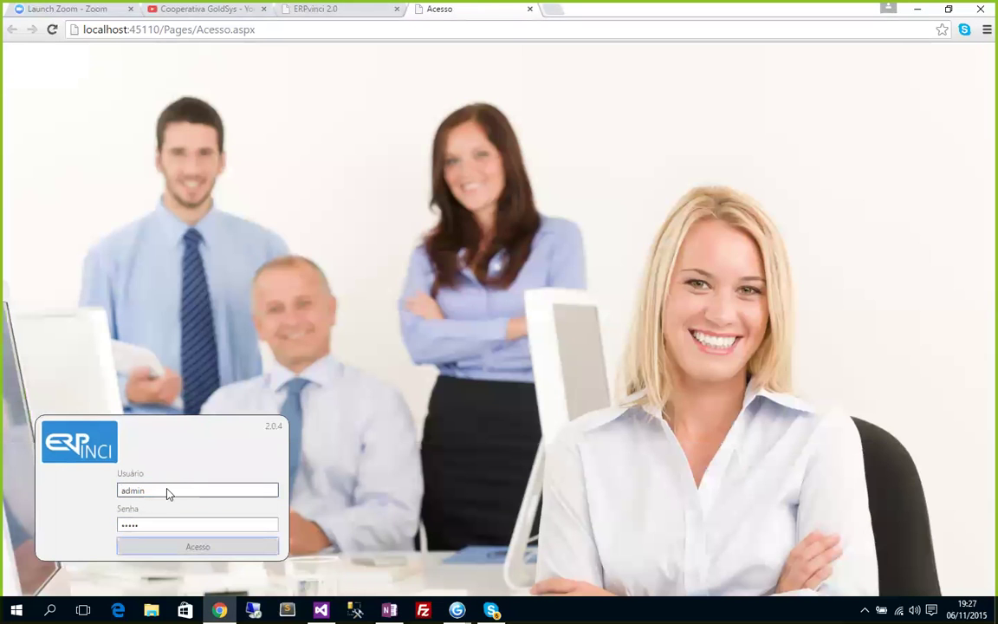
pyautogui.press('Return')
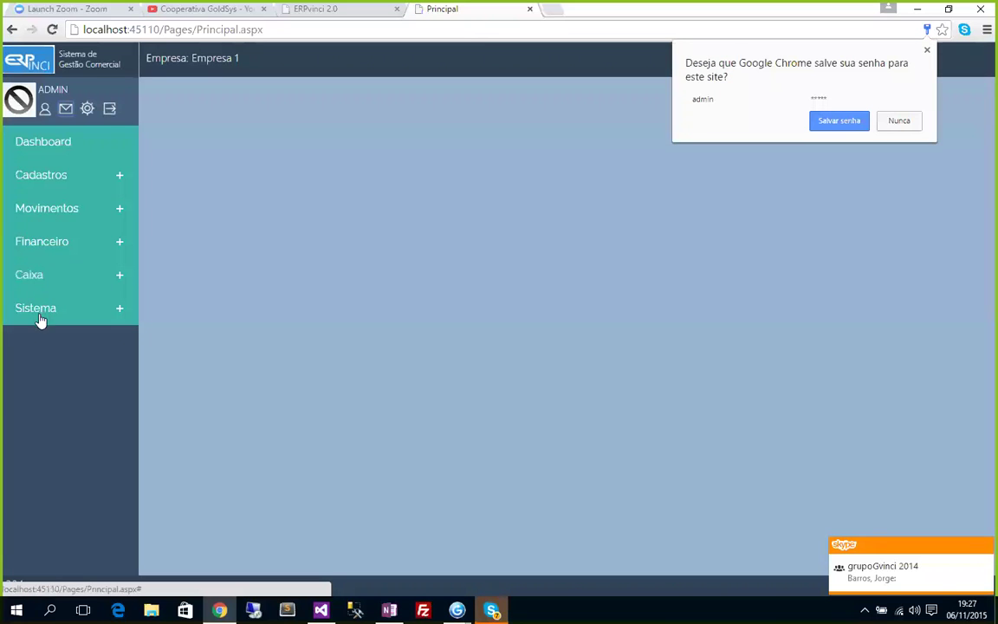
# Open Caixa > Lançamentos, then expand Financeiro > Cadastros to show its registration options.
pyautogui.click(37, 284)
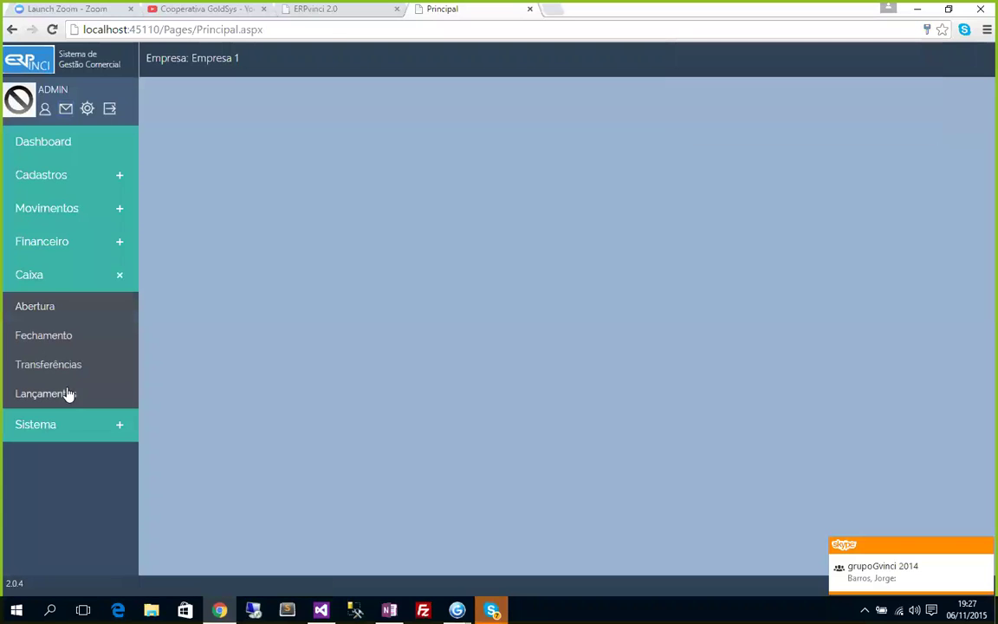
pyautogui.click(48, 395)
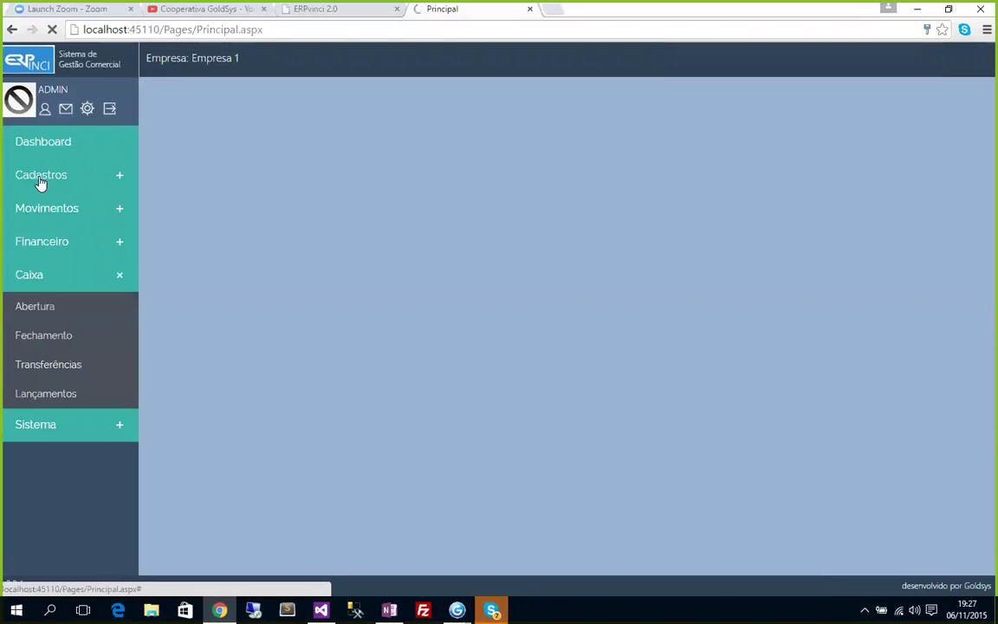
pyautogui.click(40, 243)
pyautogui.click(34, 331)
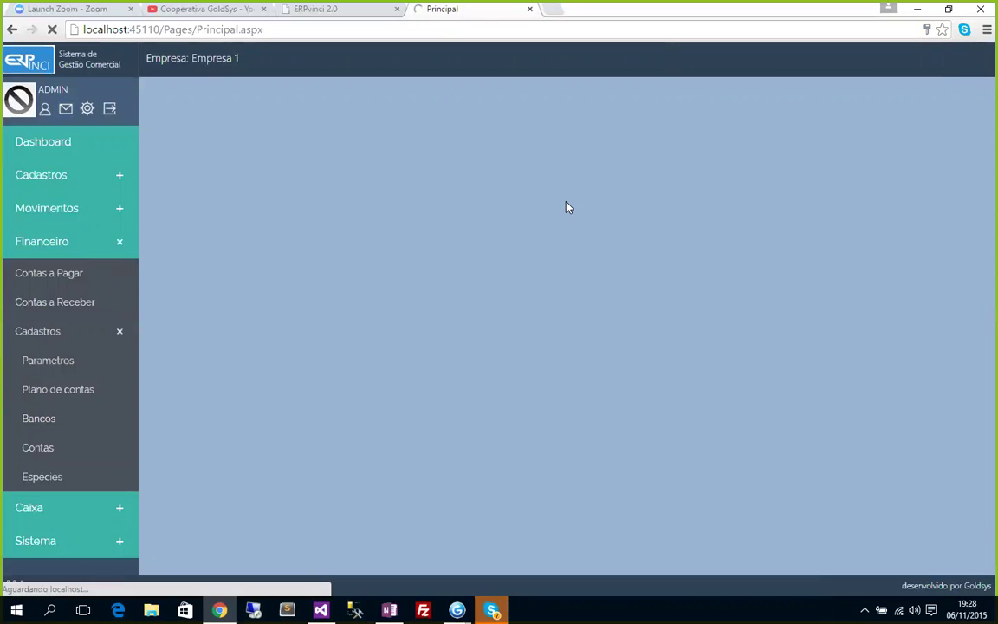
# Save the financial parameters with Conta Venda 1.01.001 Produtos and Conta Compra 2.01.001 Produtos.
pyautogui.click(44, 374)
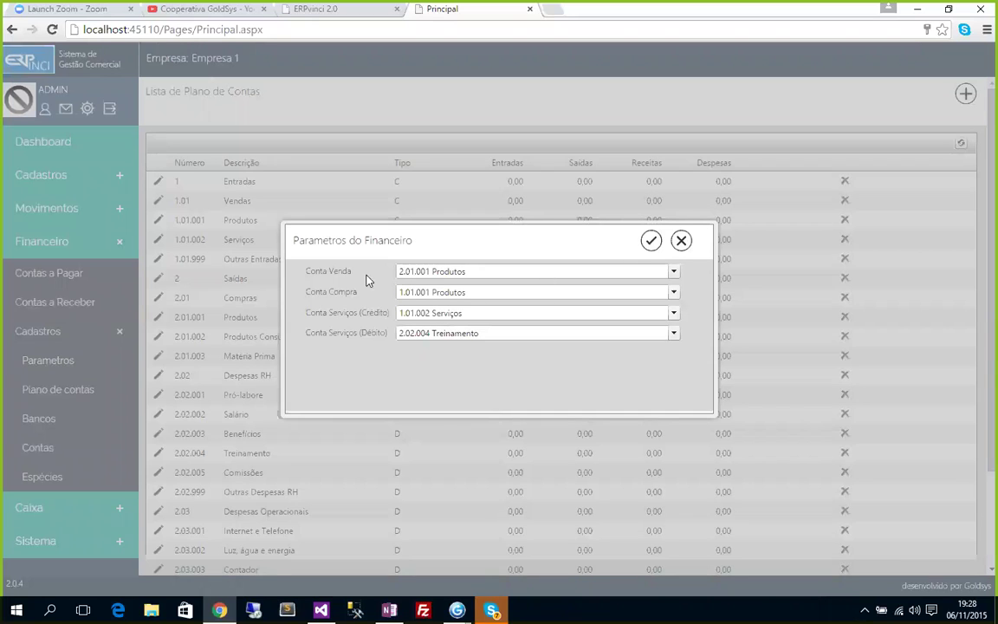
pyautogui.click(420, 271)
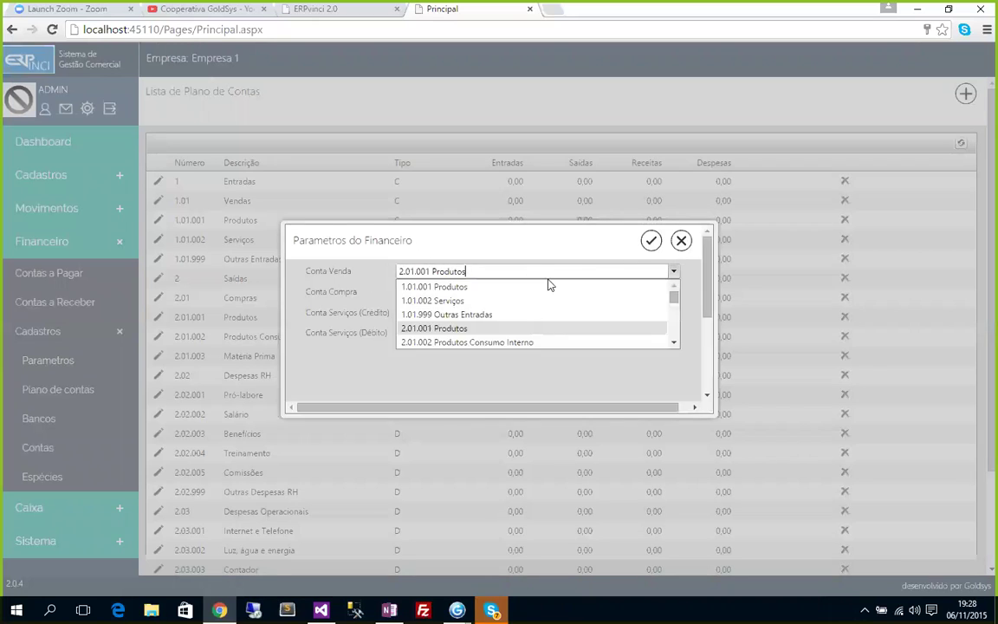
pyautogui.click(438, 287)
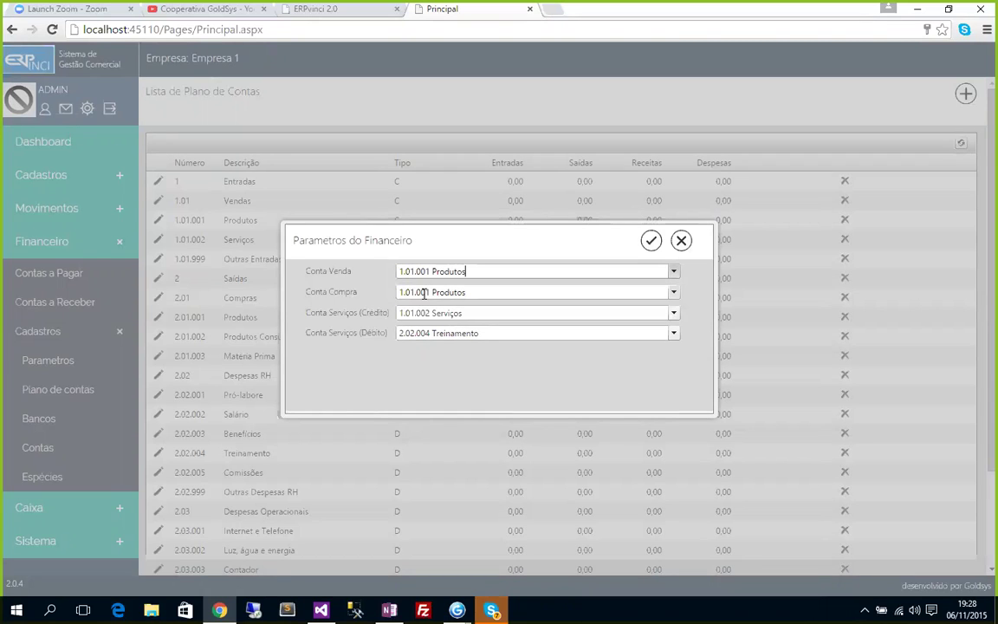
pyautogui.click(424, 293)
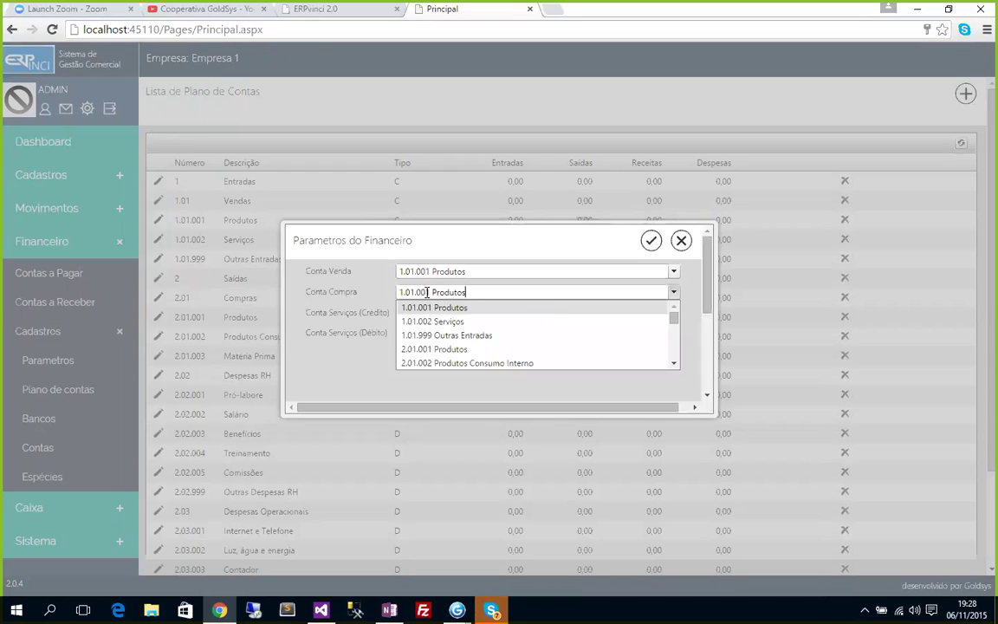
pyautogui.click(459, 351)
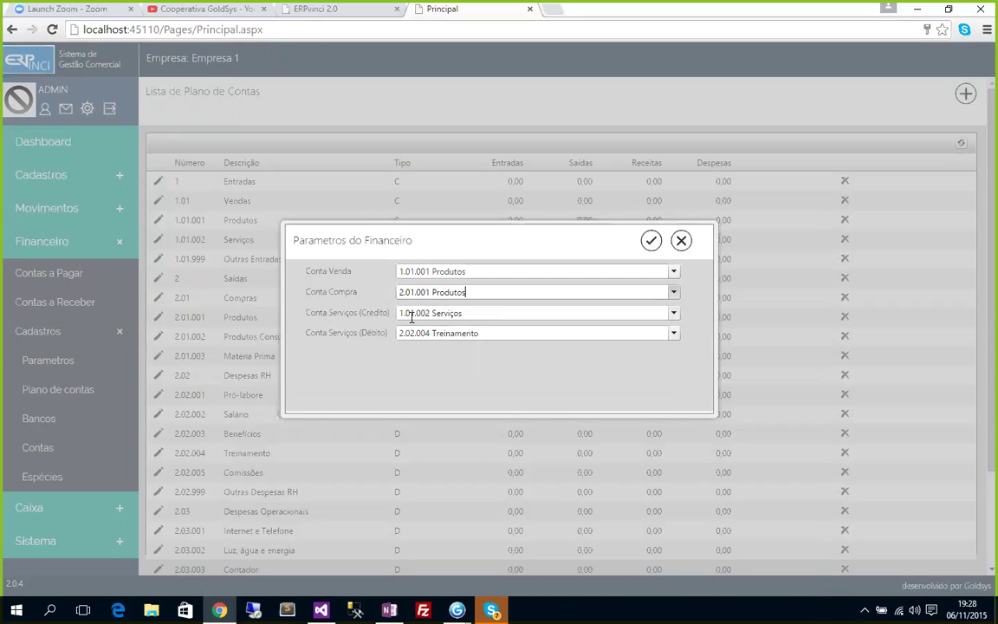
pyautogui.click(651, 240)
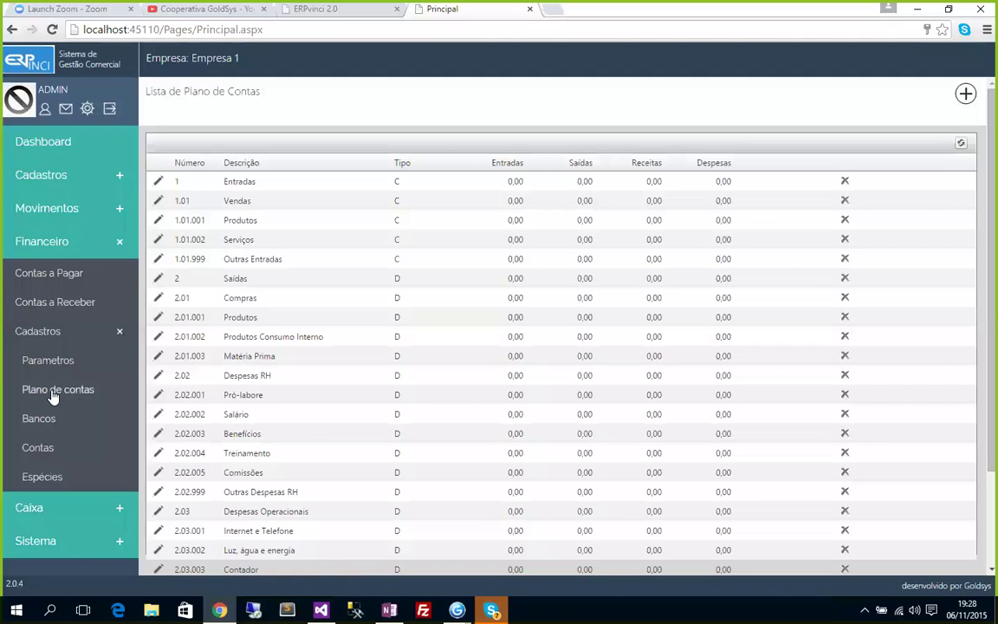
# Browse the Bancos, Contas and Espécies lists, then bring up Contas a Pagar.
pyautogui.click(49, 422)
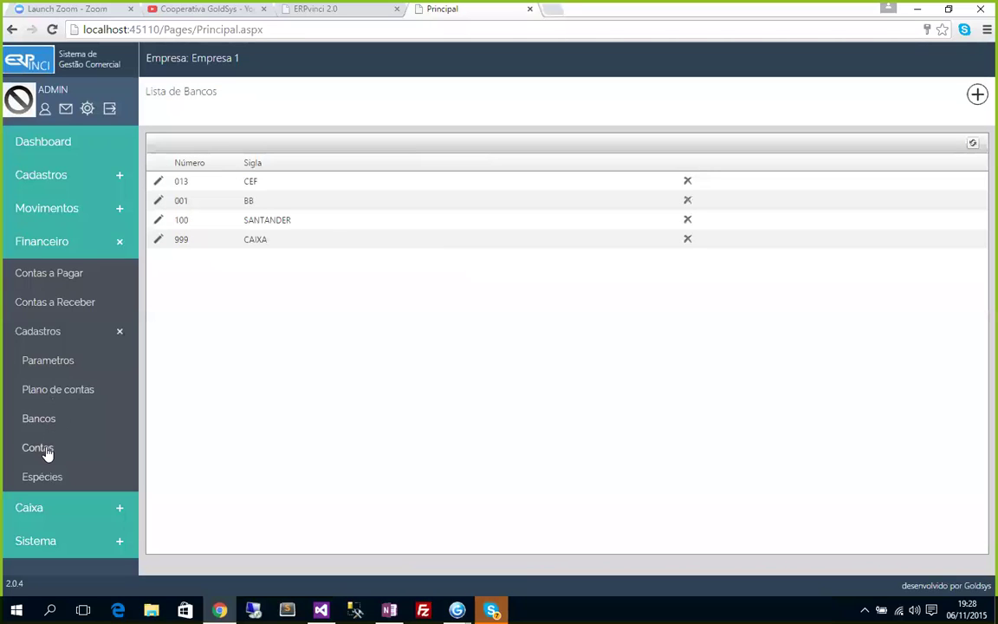
pyautogui.click(38, 450)
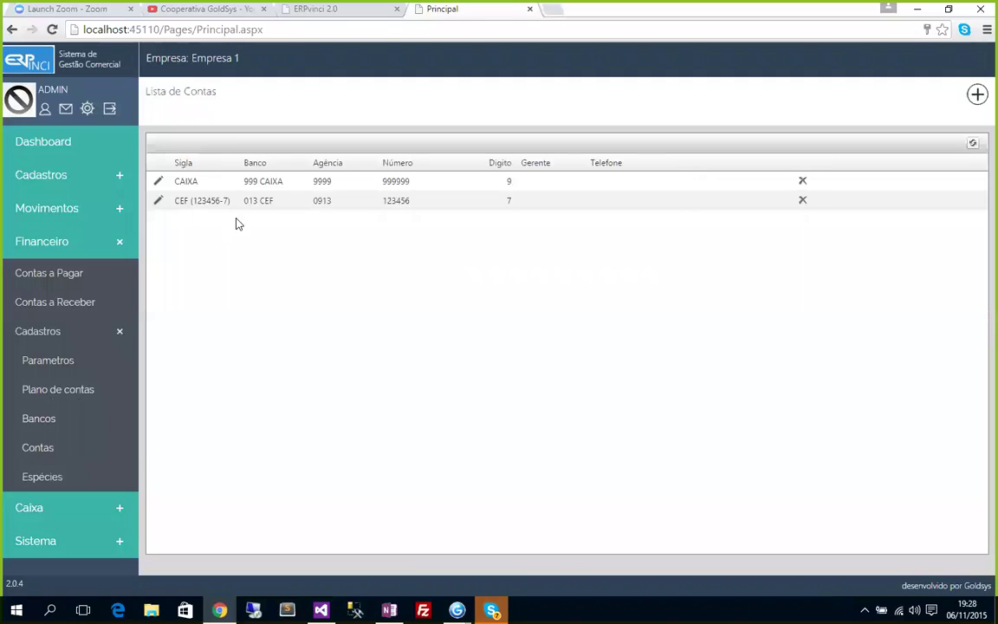
pyautogui.click(39, 479)
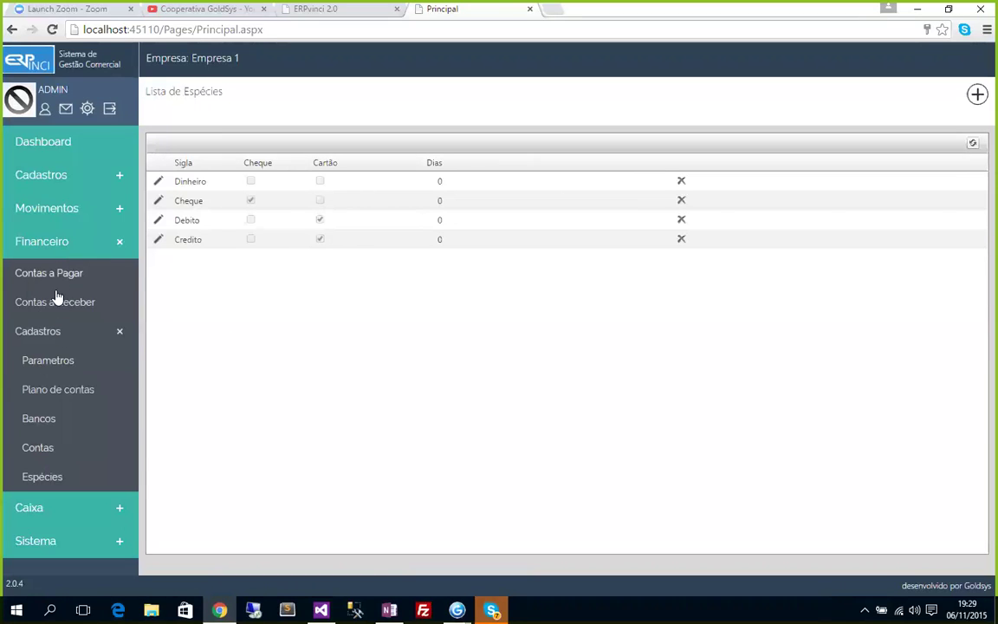
pyautogui.click(38, 330)
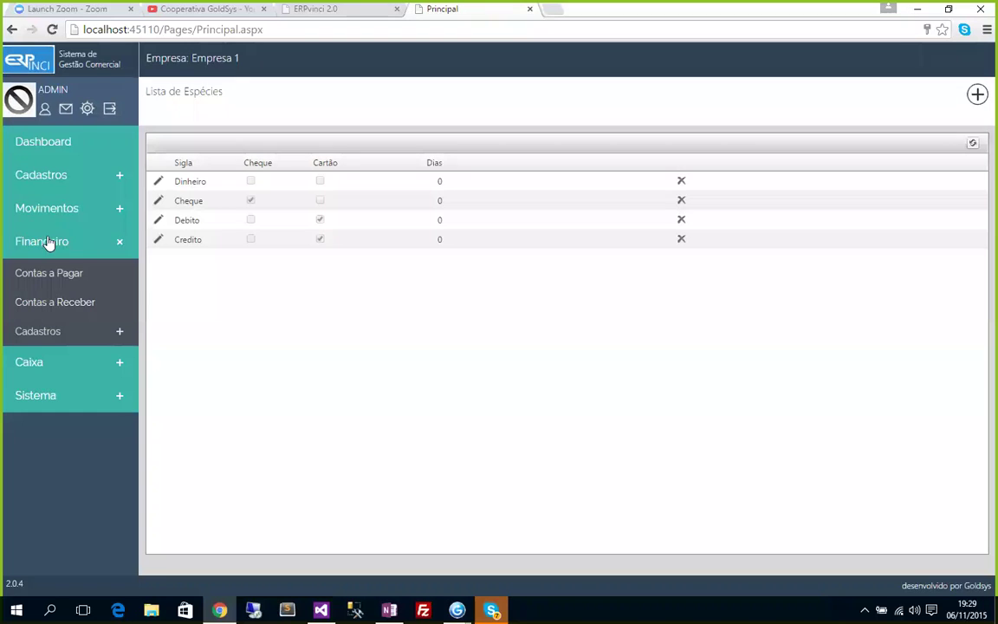
pyautogui.click(61, 275)
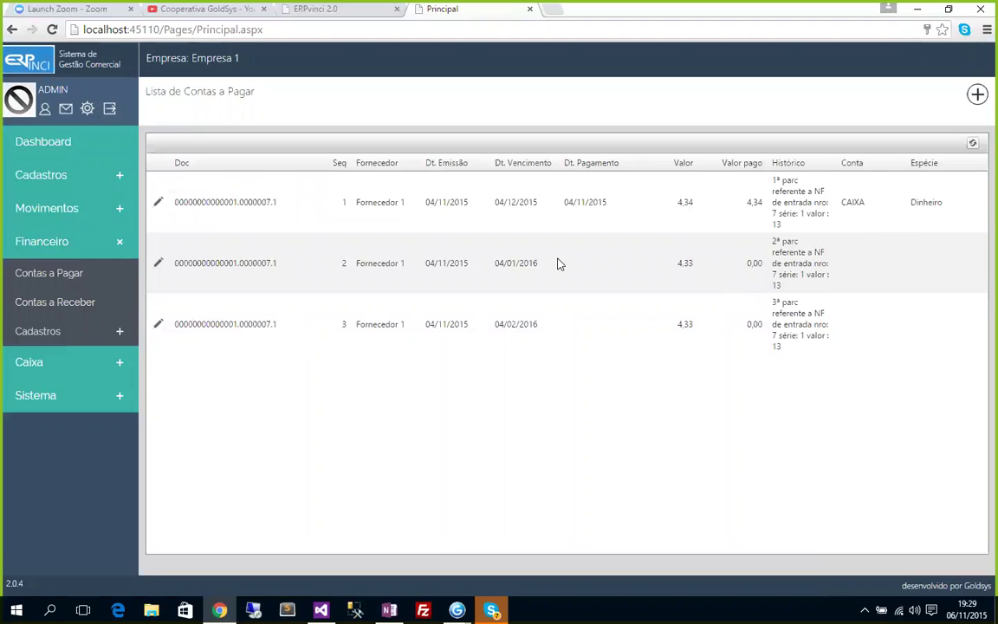
# Begin paying the second installment, keeping date 06/11/2015 and amount 4,33.
pyautogui.click(158, 263)
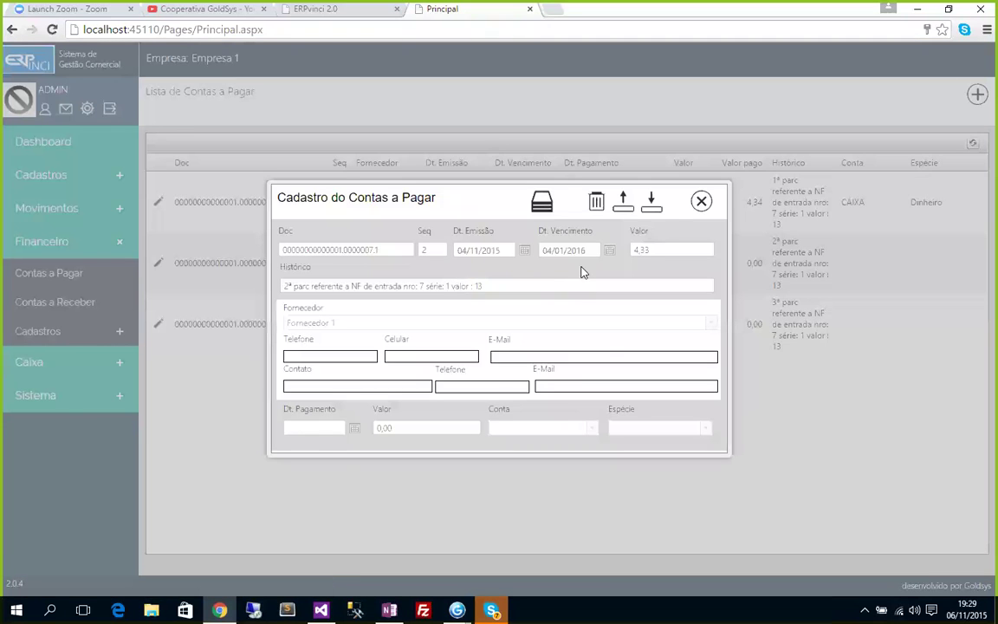
pyautogui.click(652, 201)
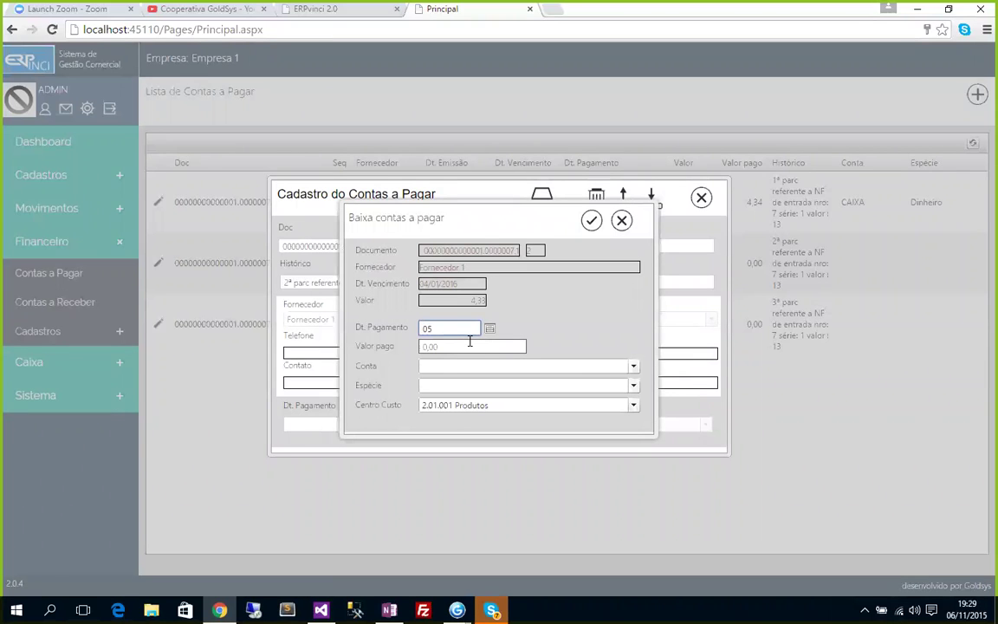
pyautogui.press('Tab')
pyautogui.write('4')
pyautogui.press('Tab')
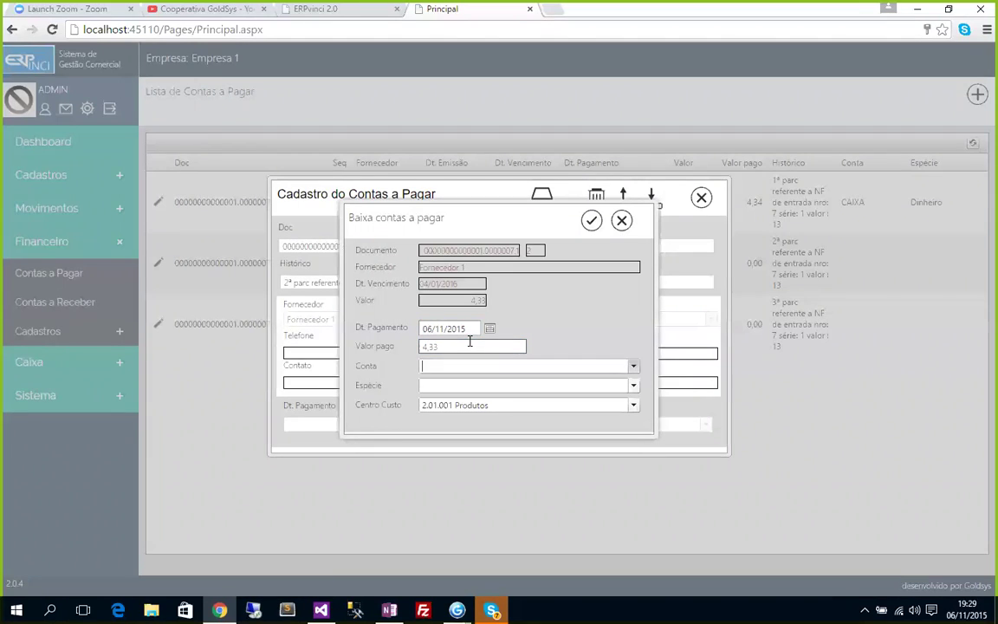
# Pay it from account CAIXA in Dinheiro, confirm, and close the payable record.
pyautogui.click(472, 365)
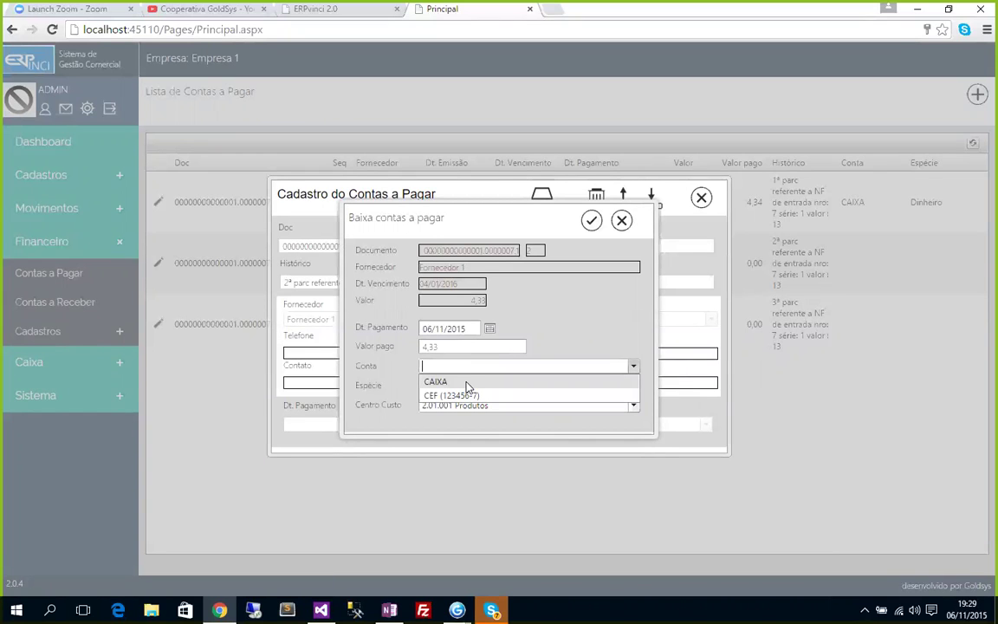
pyautogui.click(468, 382)
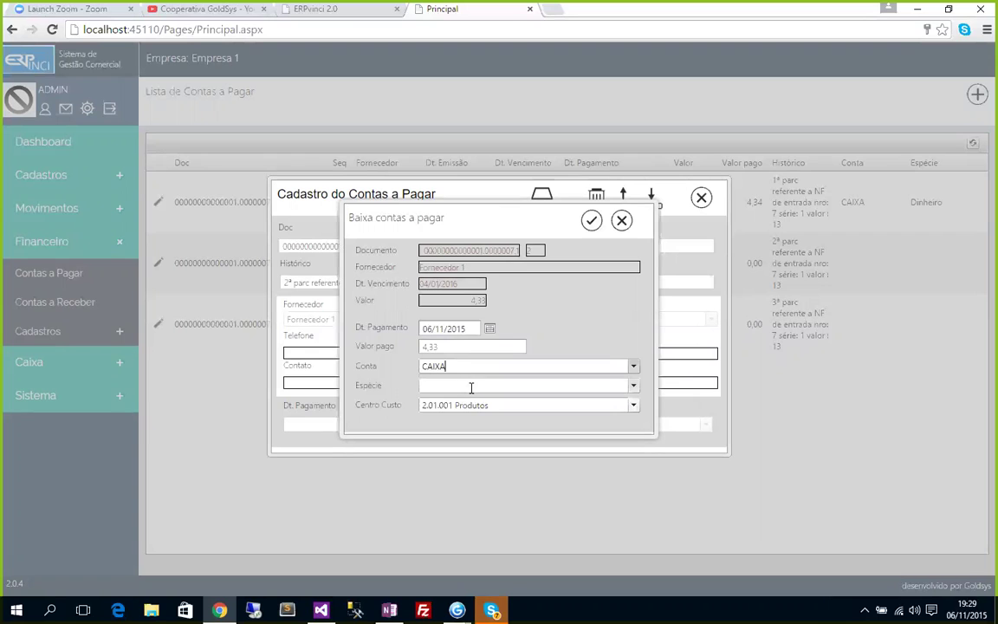
pyautogui.click(473, 385)
pyautogui.click(476, 372)
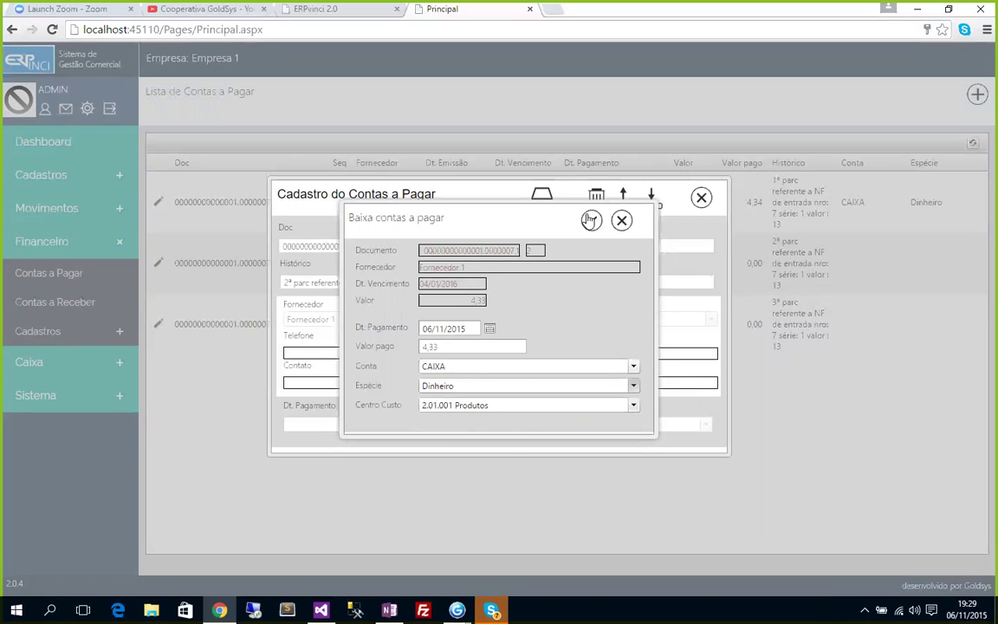
pyautogui.click(591, 221)
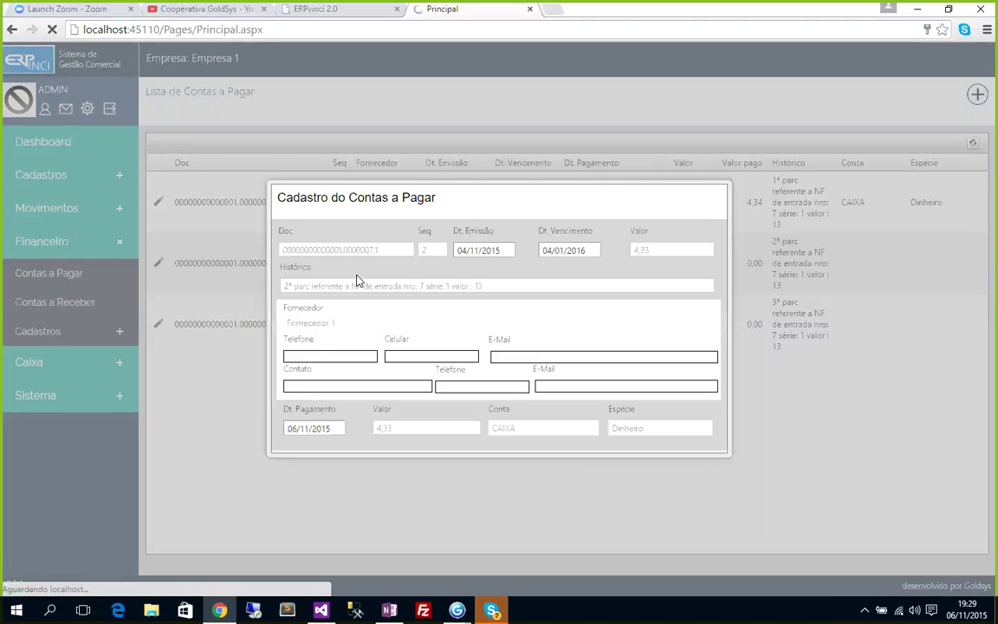
pyautogui.click(702, 201)
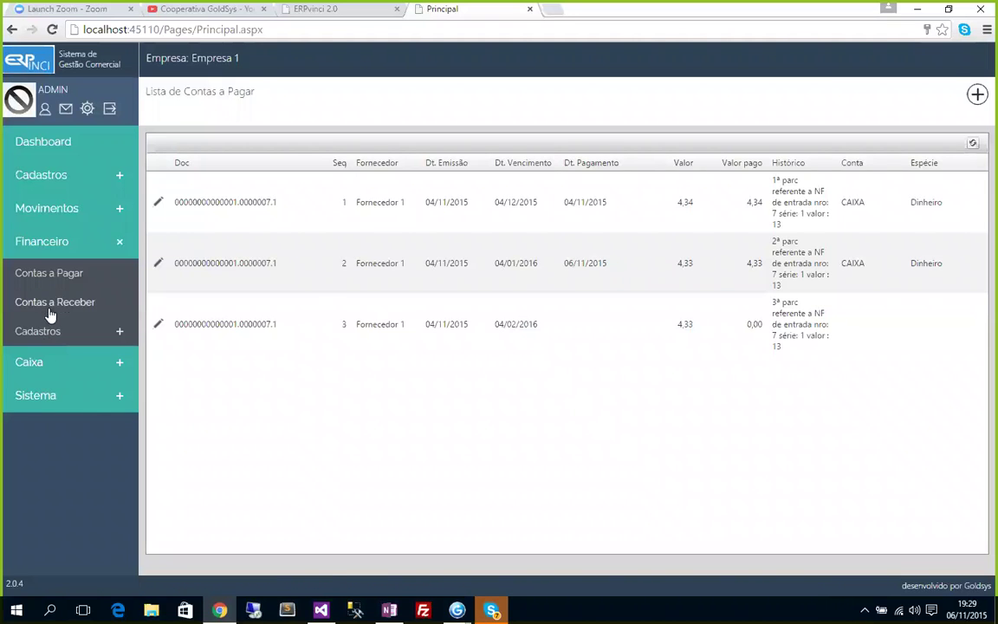
pyautogui.click(36, 355)
# Check the Caixa Lançamentos list, then go to Movimentos > Saídas.
pyautogui.click(44, 395)
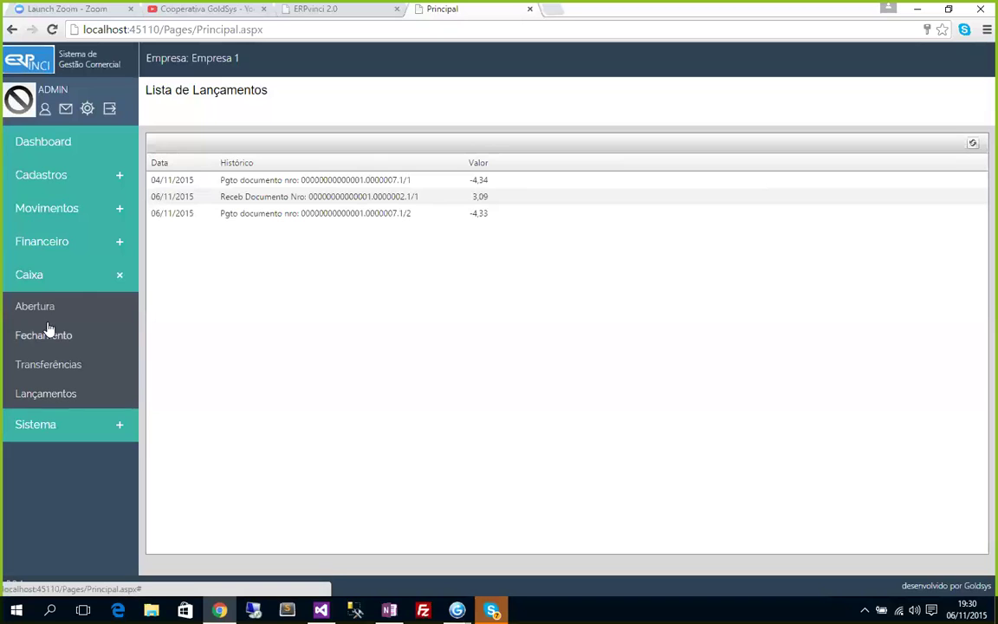
pyautogui.click(38, 278)
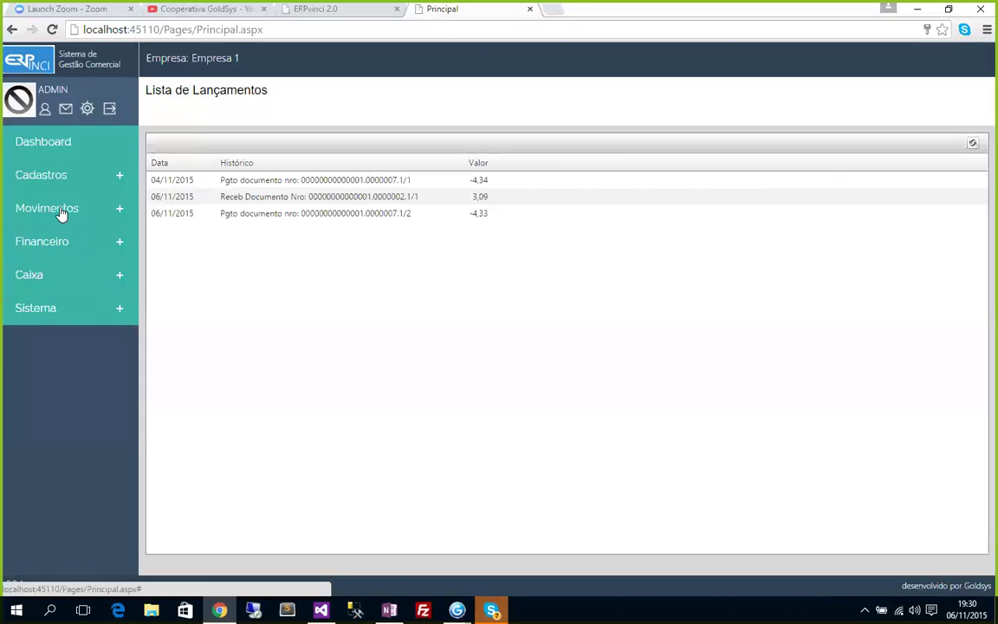
pyautogui.click(33, 210)
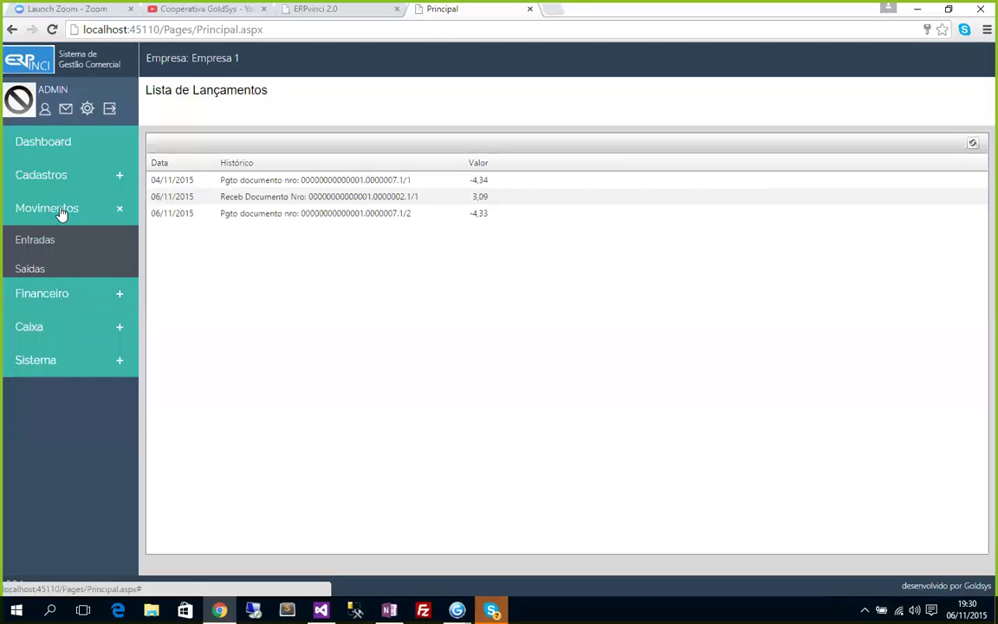
pyautogui.click(34, 270)
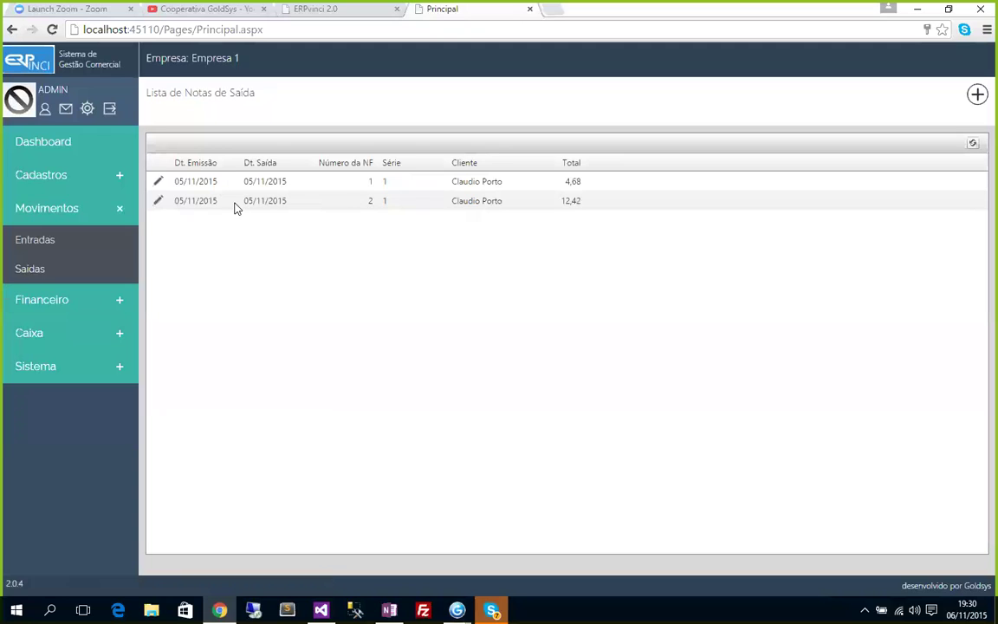
# Create sales invoice 3 for the existing customer, dated 06/11/2015.
pyautogui.click(977, 94)
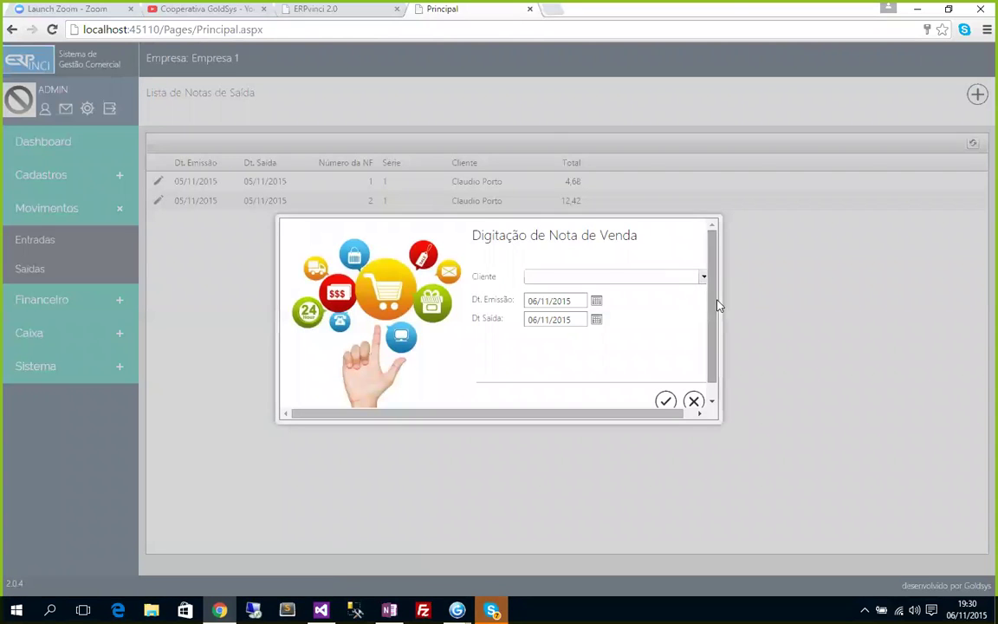
pyautogui.moveTo(725, 424); pyautogui.dragTo(737, 431)
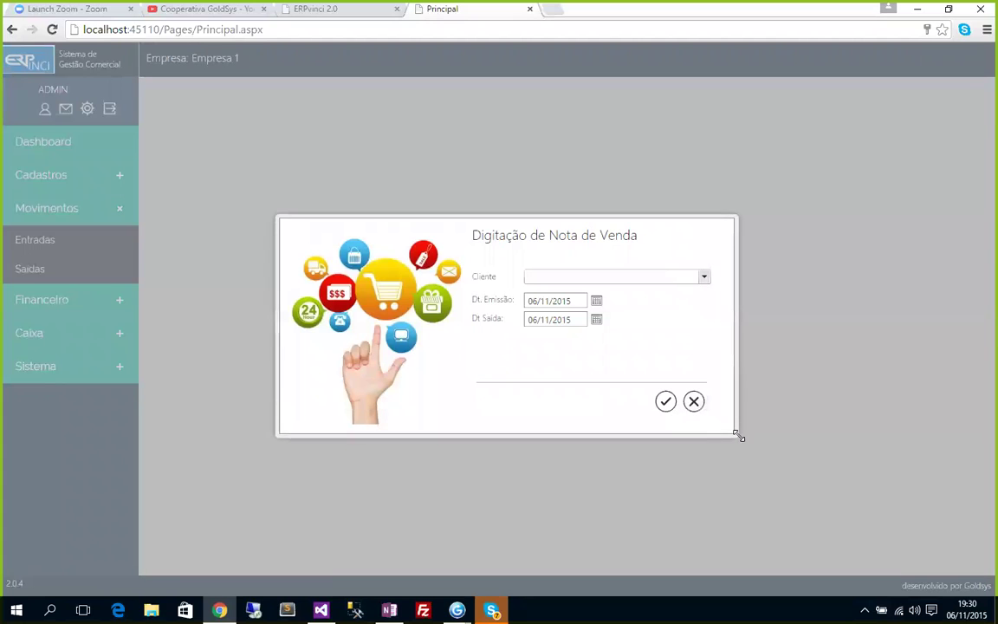
pyautogui.click(706, 277)
pyautogui.click(555, 287)
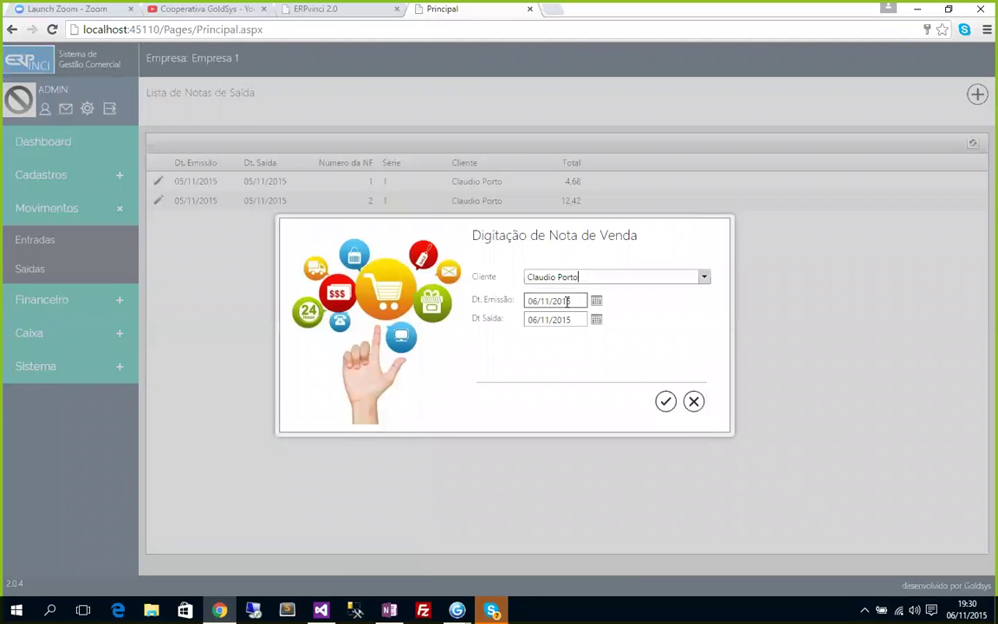
pyautogui.click(665, 403)
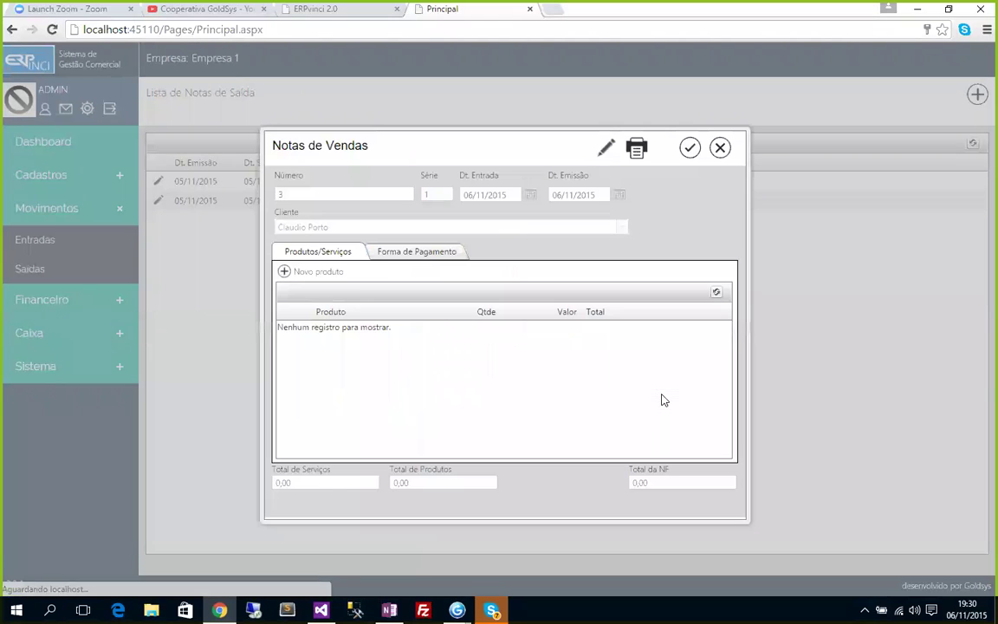
# Add a line of Produto 1, quantity 5 at 1,56, totalling 7,80.
pyautogui.click(286, 272)
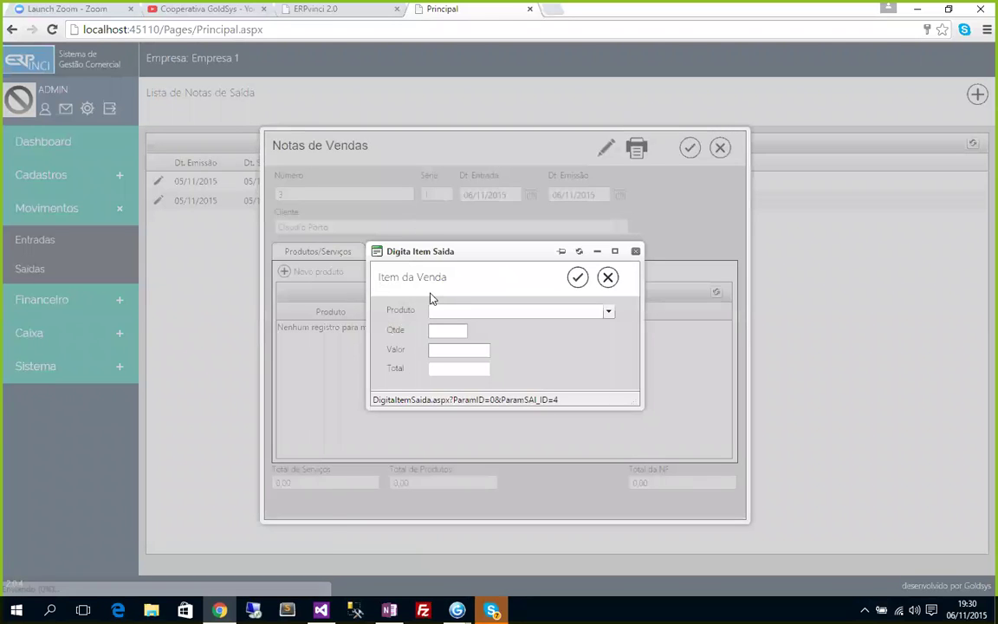
pyautogui.click(609, 314)
pyautogui.click(460, 335)
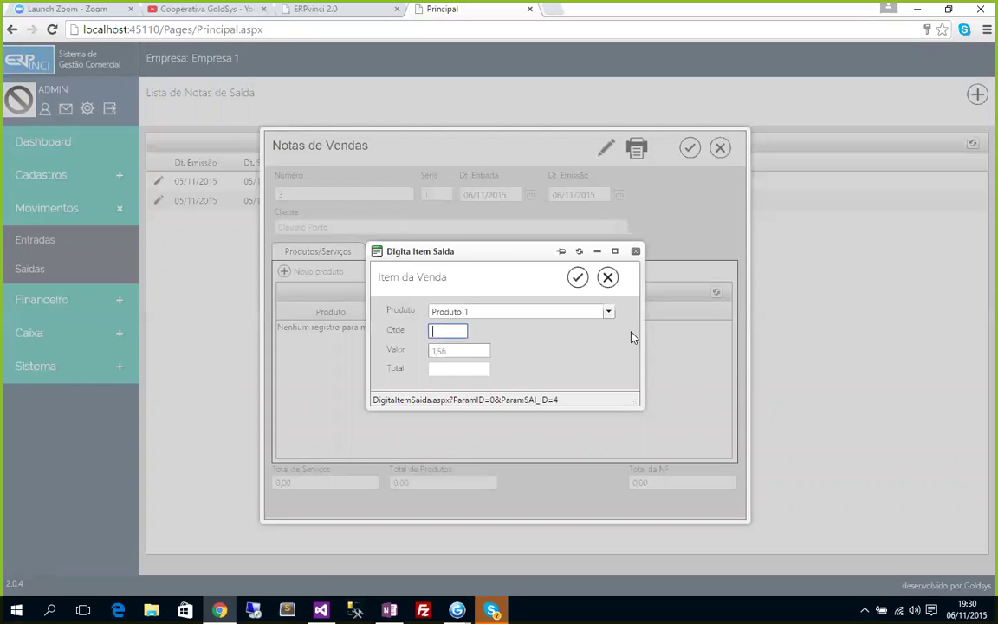
pyautogui.press('Tab')
pyautogui.click(578, 278)
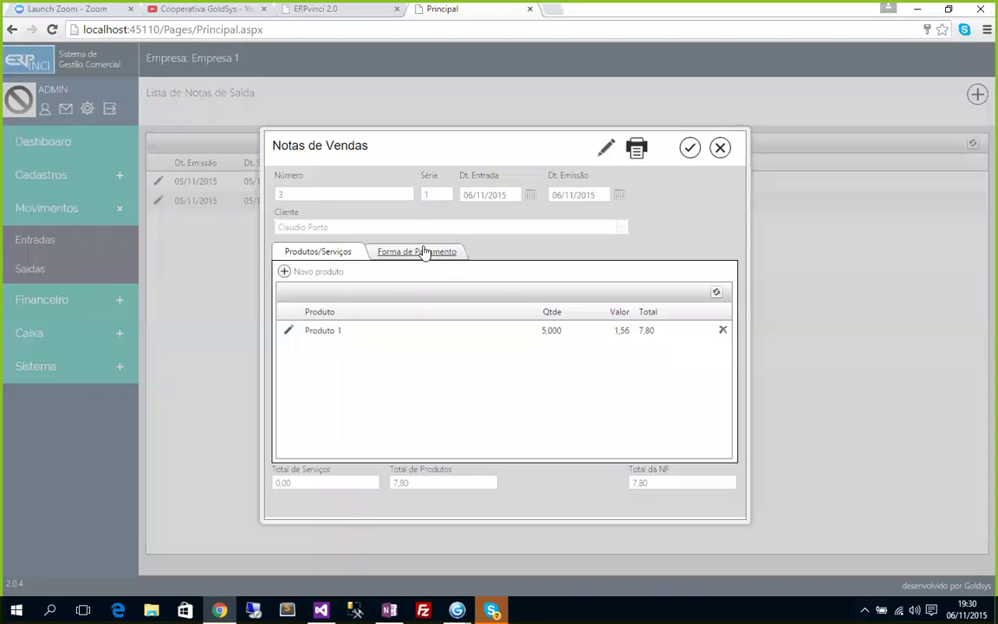
pyautogui.click(291, 322)
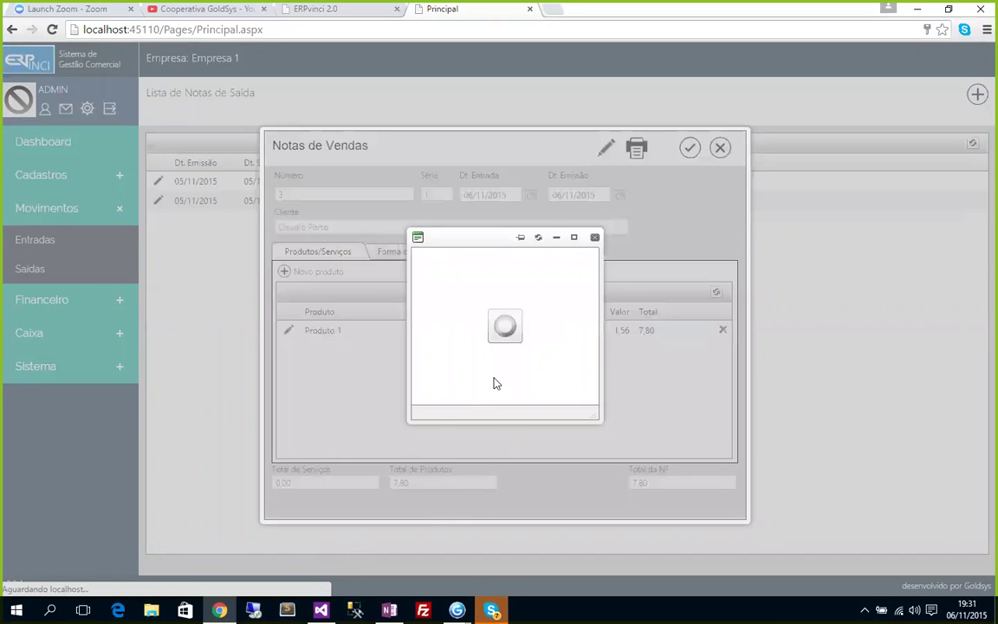
# Add Produto 2, quantity 2 at 1,50 (3,00), and dismiss the empty item window.
pyautogui.click(608, 312)
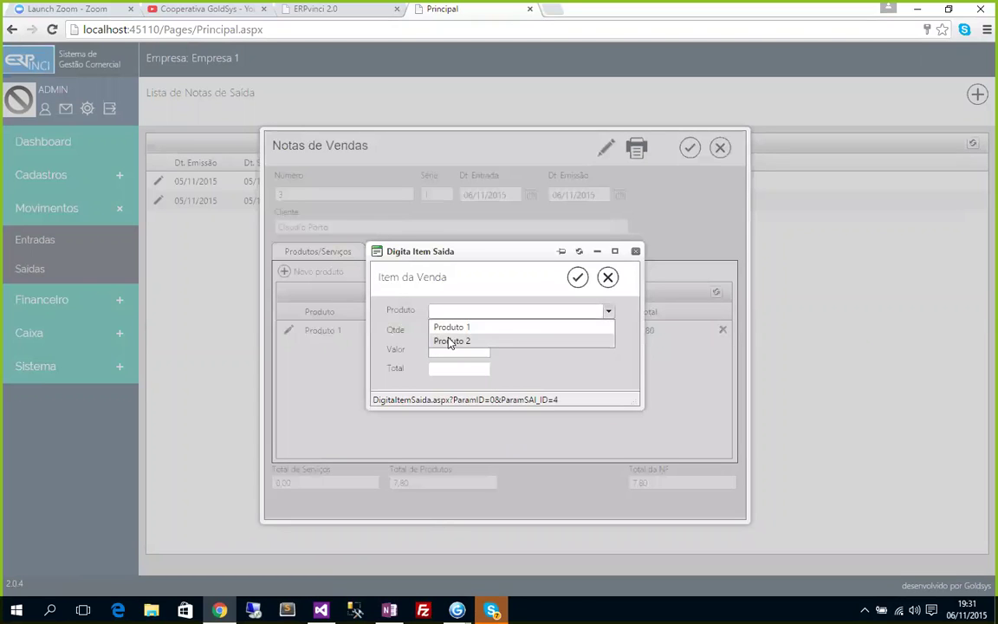
pyautogui.click(448, 339)
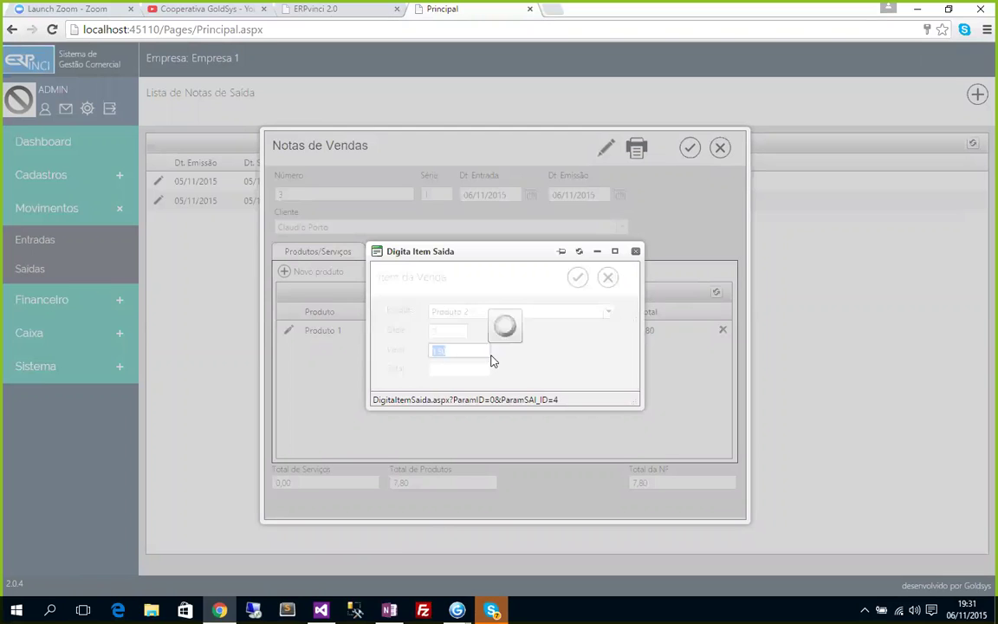
pyautogui.press('Return')
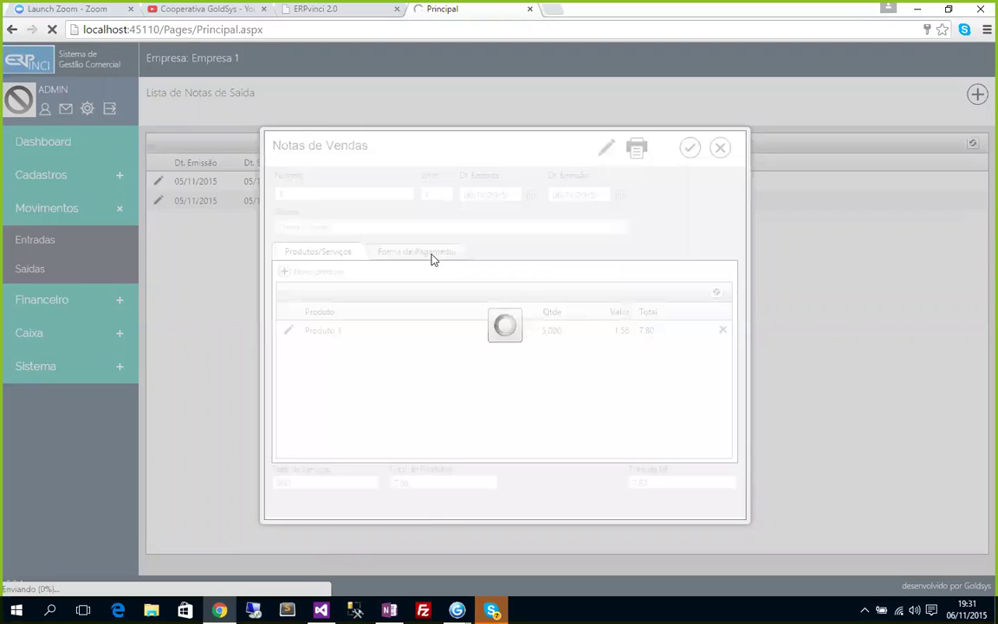
pyautogui.click(434, 256)
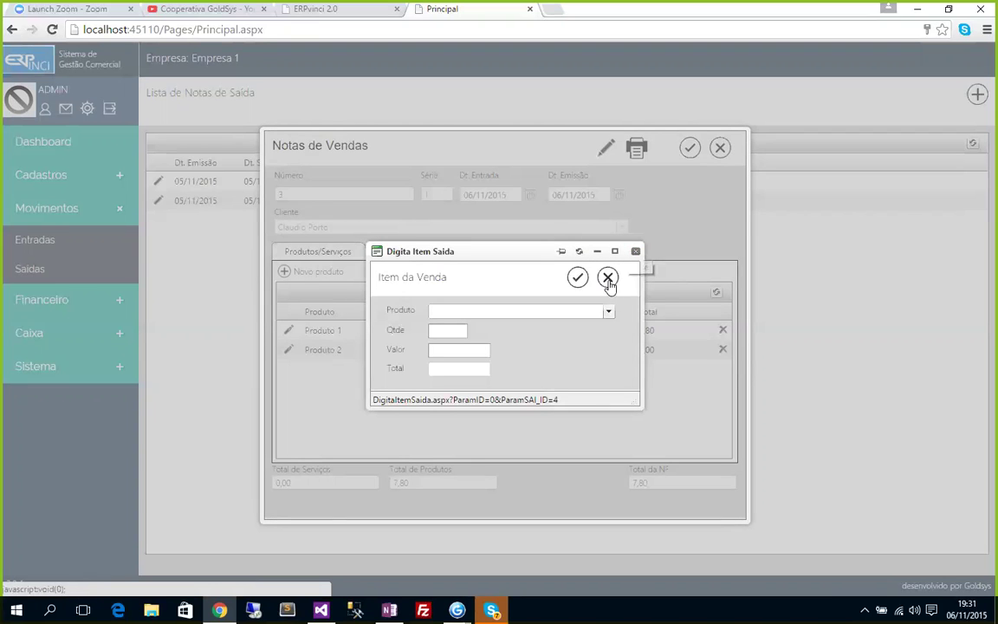
pyautogui.click(608, 278)
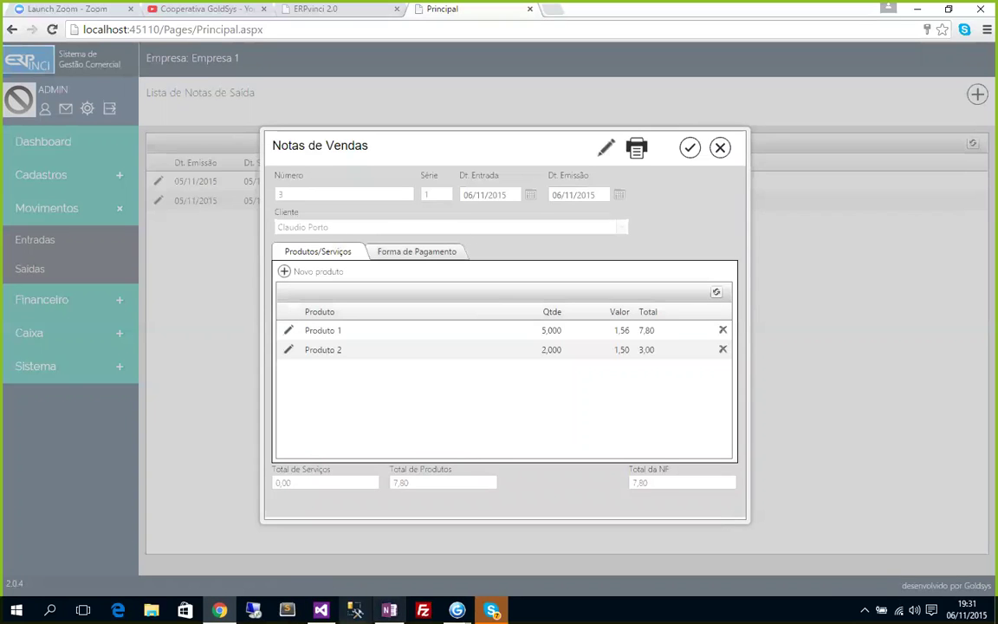
# Close the OneNote window from the taskbar.
pyautogui.rightClick(390, 610)
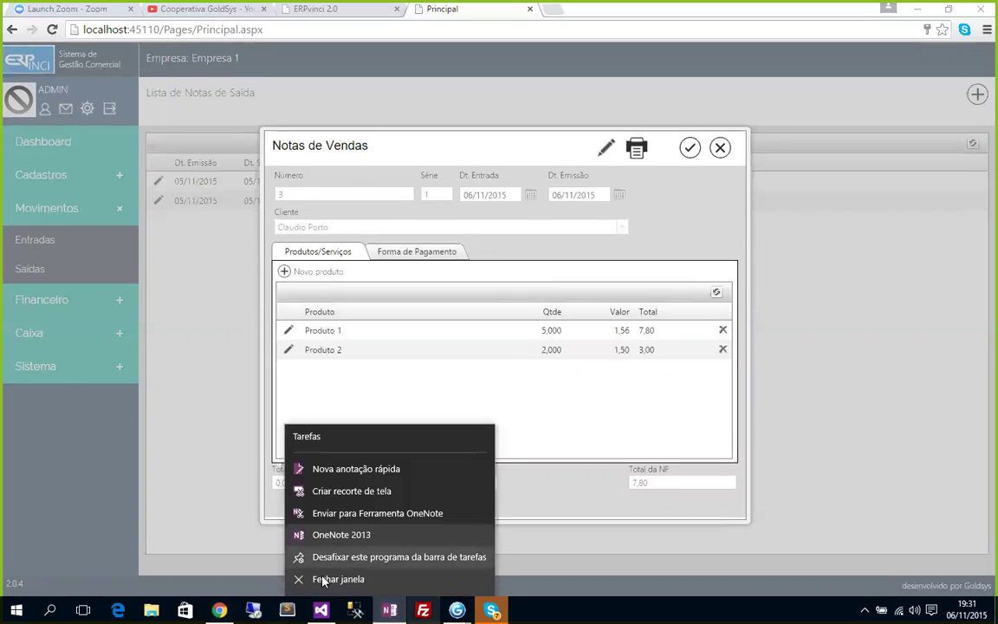
pyautogui.click(329, 581)
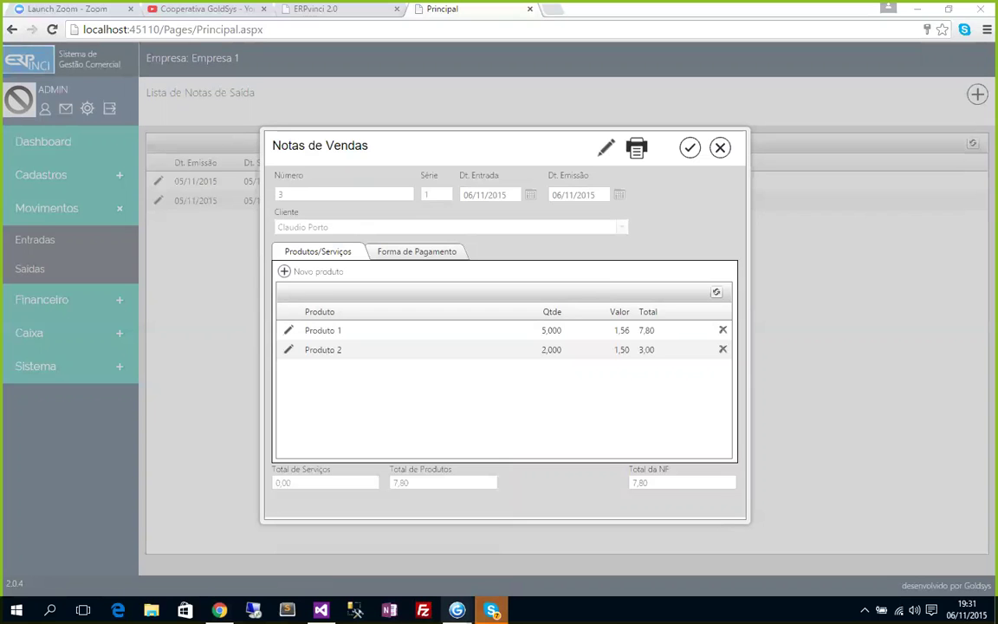
pyautogui.moveTo(456, 611)
# Review invoice 3's payment installments, close it, and refresh the sales list.
pyautogui.click(429, 253)
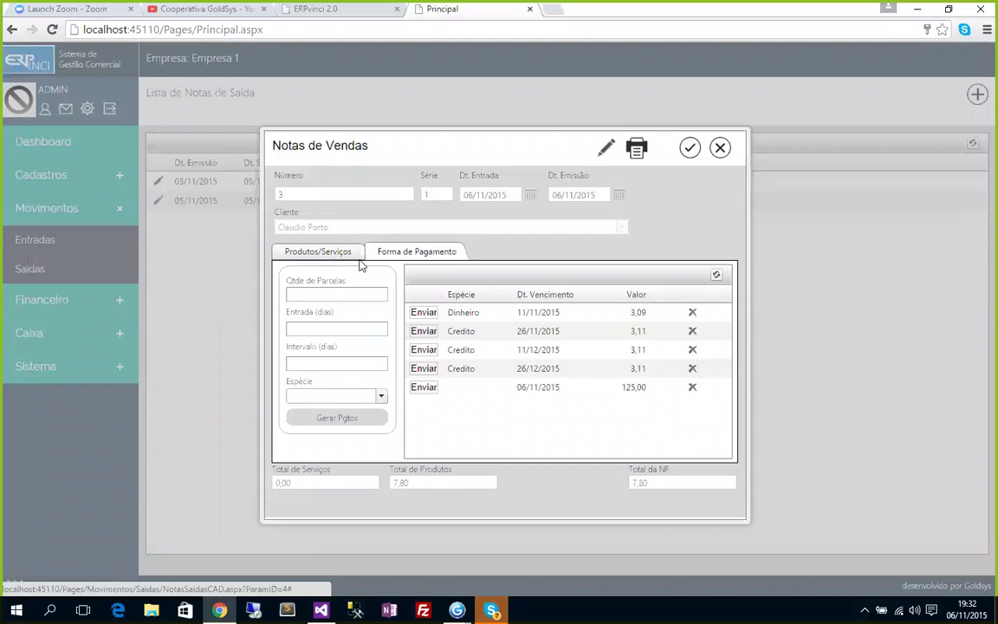
pyautogui.click(721, 148)
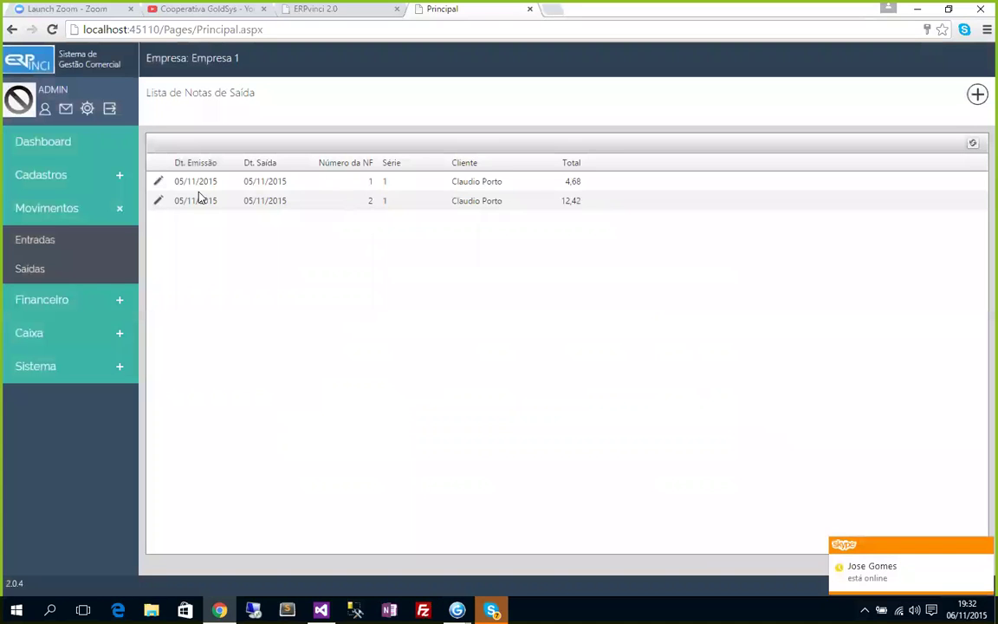
pyautogui.click(972, 143)
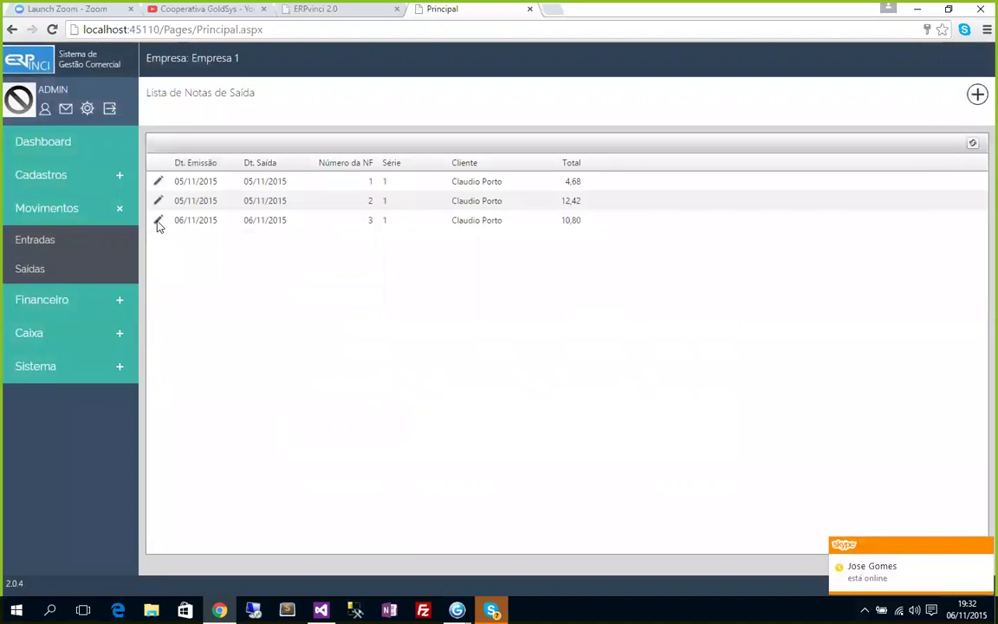
# Reopen invoice 3 and refresh its Forma de Pagamento installments grid.
pyautogui.click(158, 221)
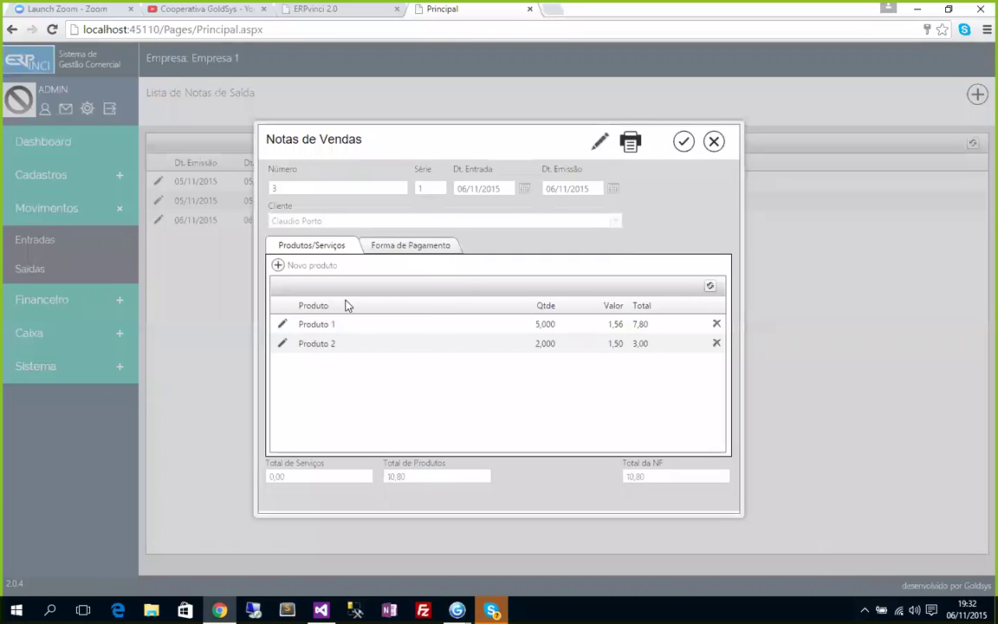
pyautogui.click(433, 247)
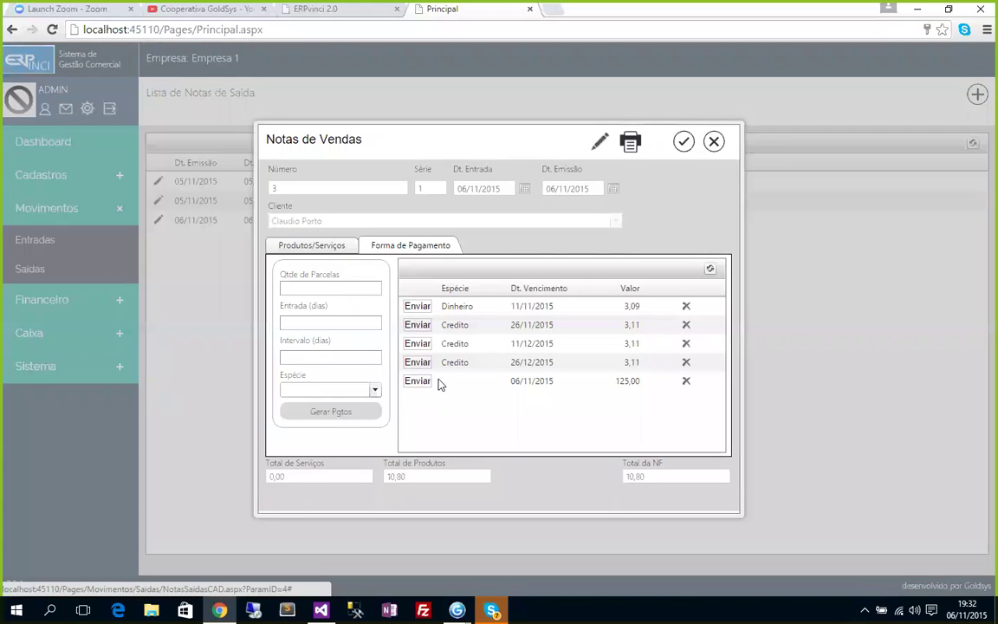
pyautogui.click(709, 270)
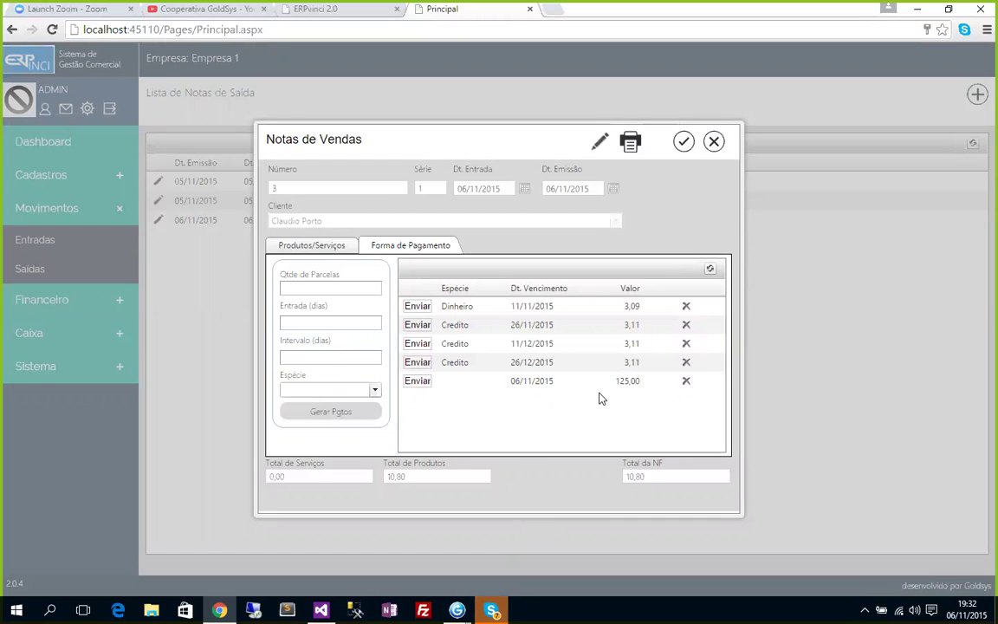
# Delete the 125,00 and Credito installments one by one, leaving one 3,09 Dinheiro payment.
pyautogui.click(686, 381)
pyautogui.click(477, 313)
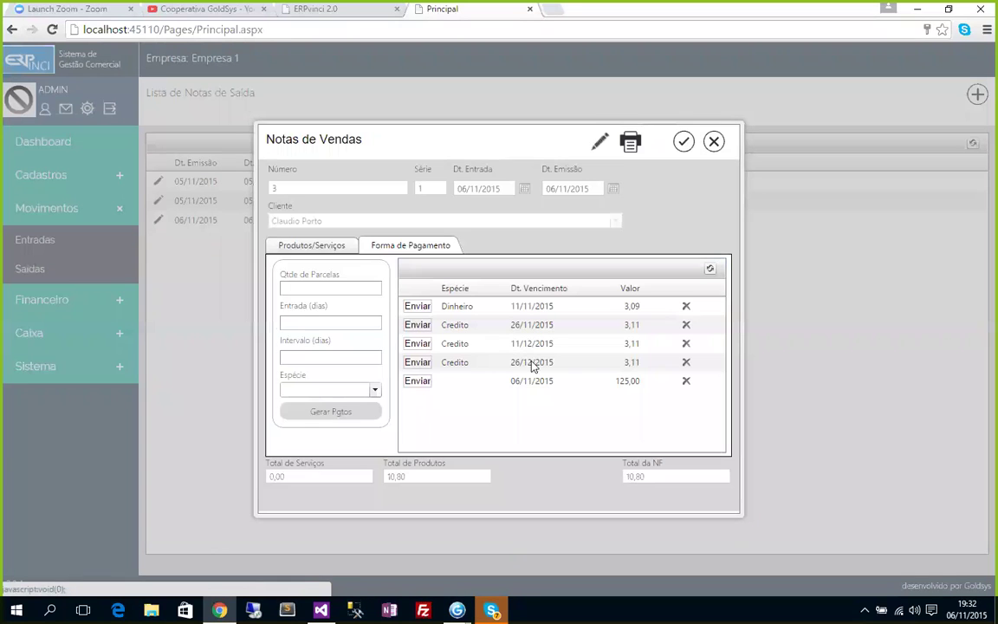
pyautogui.click(686, 363)
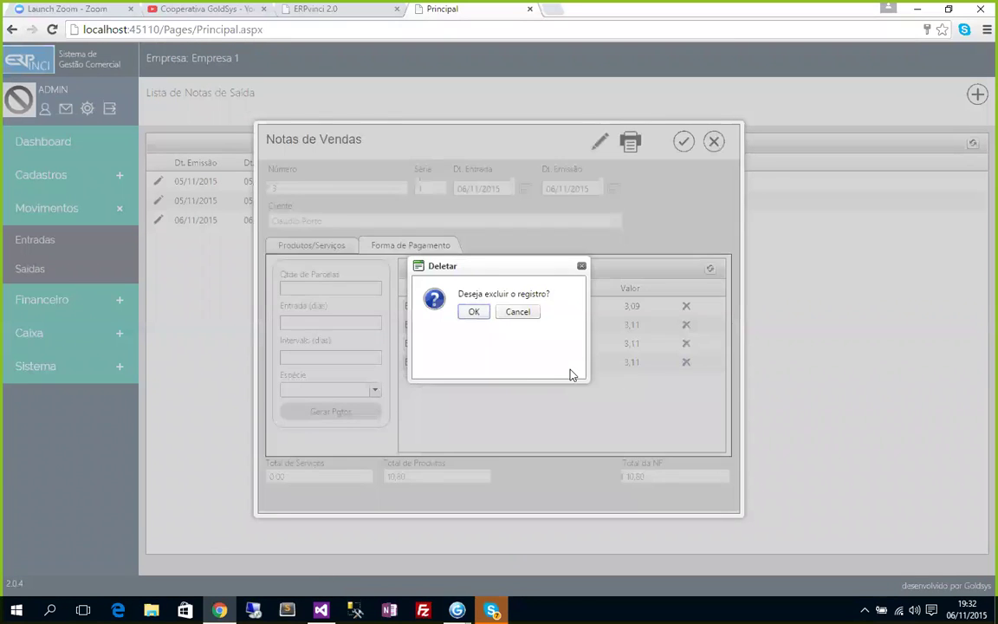
pyautogui.click(474, 312)
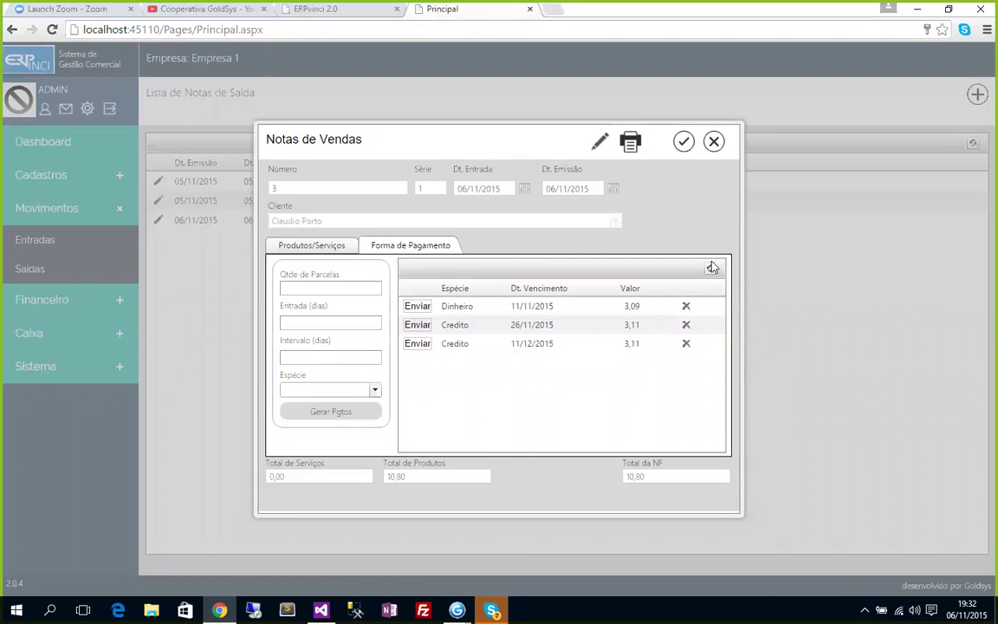
pyautogui.click(686, 344)
pyautogui.click(474, 312)
pyautogui.click(711, 272)
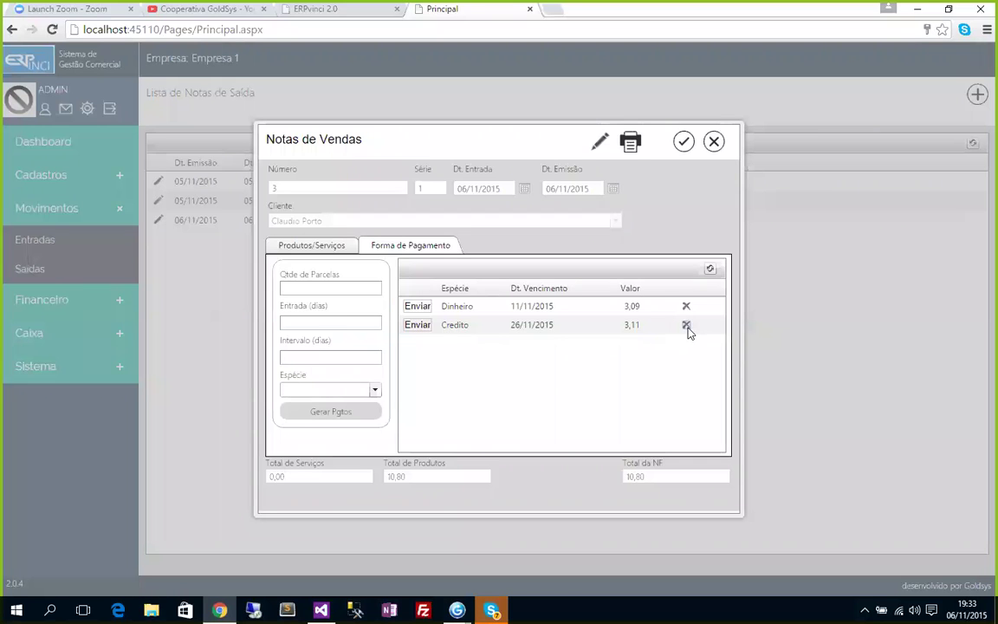
pyautogui.click(686, 327)
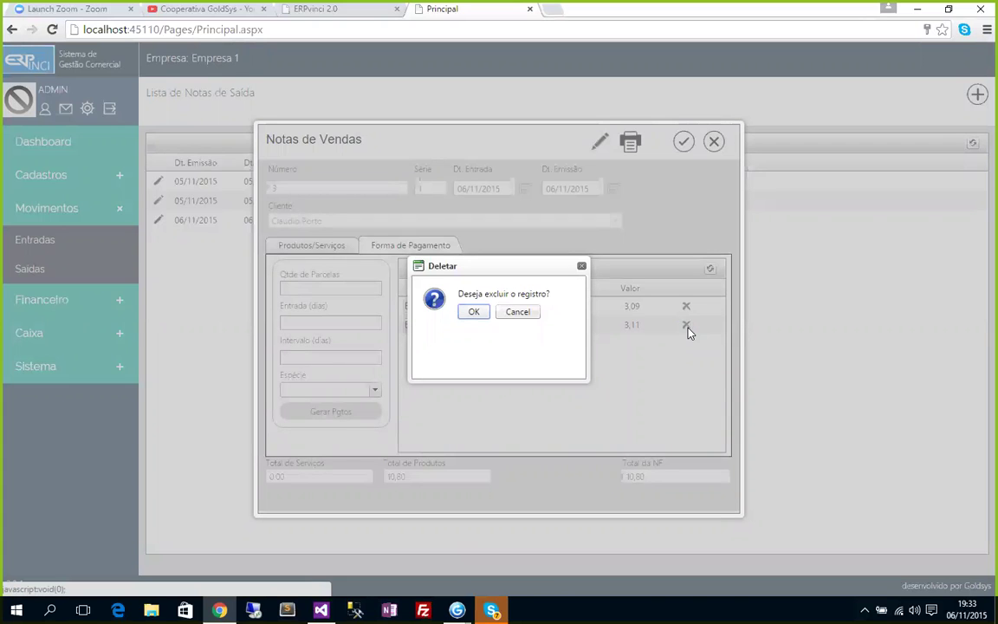
pyautogui.click(474, 313)
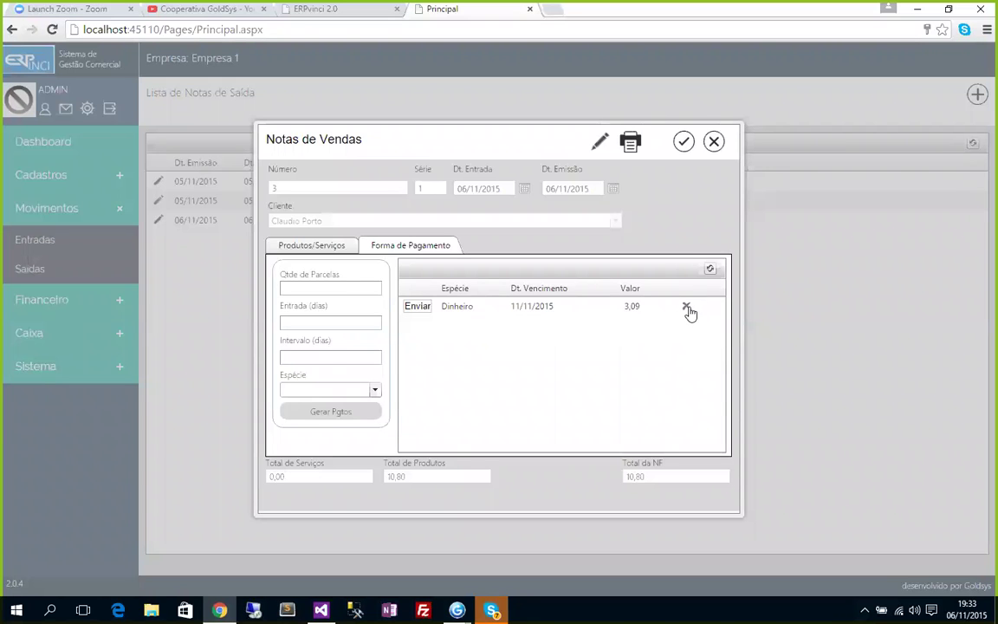
pyautogui.click(687, 309)
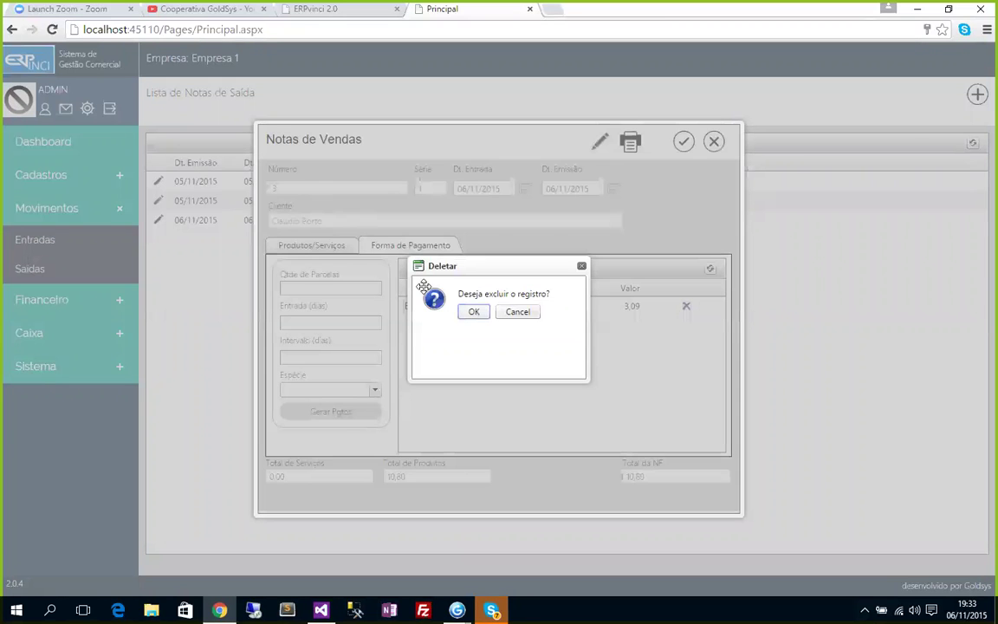
pyautogui.click(474, 312)
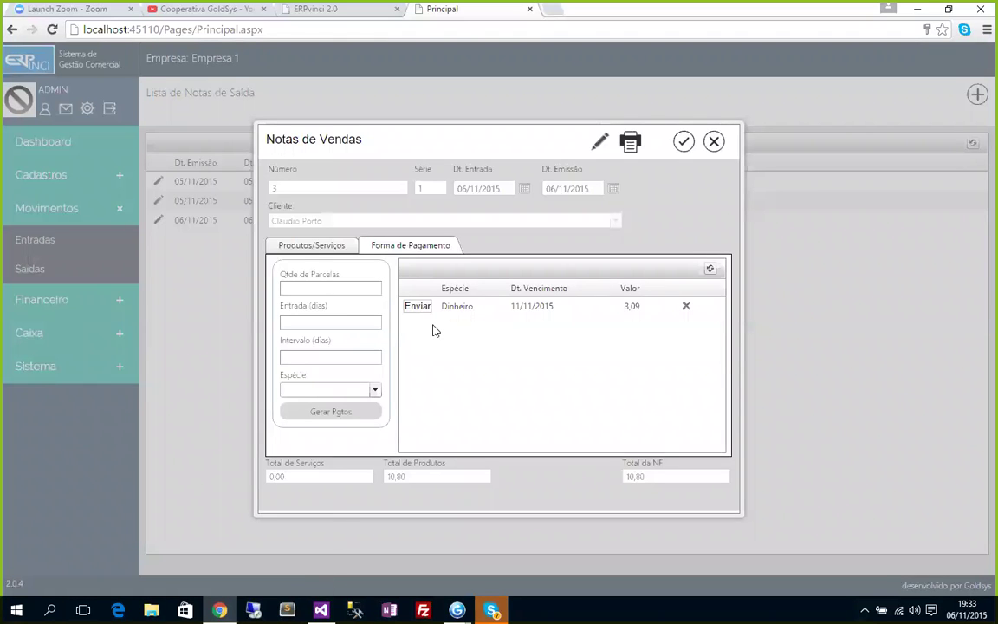
# Generate 2 Cheque installments with entry 5 and interval 15 days, giving 5,40 due 11/11 and 26/11/2015.
pyautogui.click(318, 287)
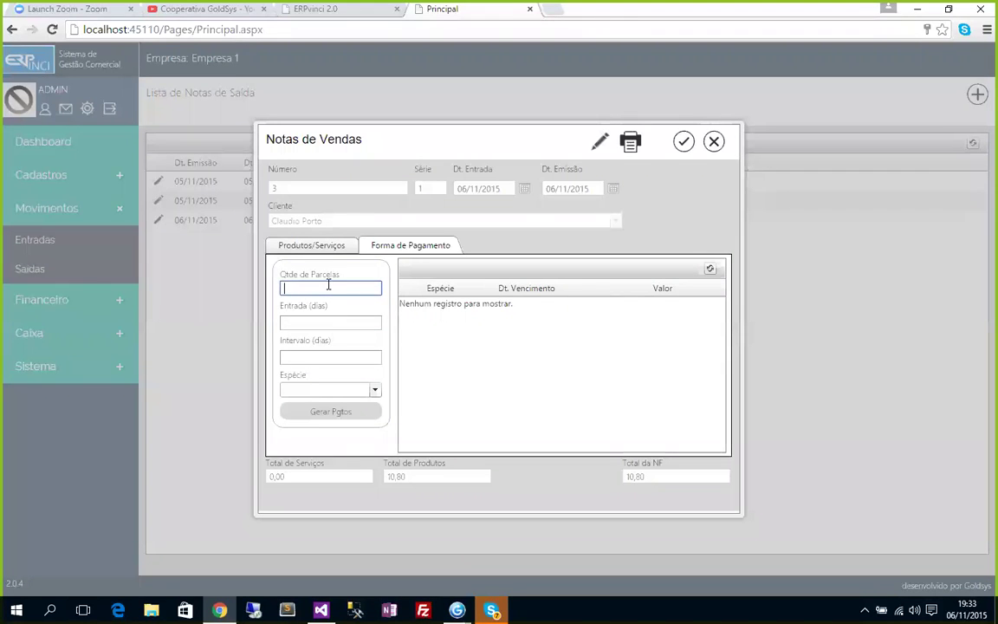
pyautogui.write('2')
pyautogui.press('Tab')
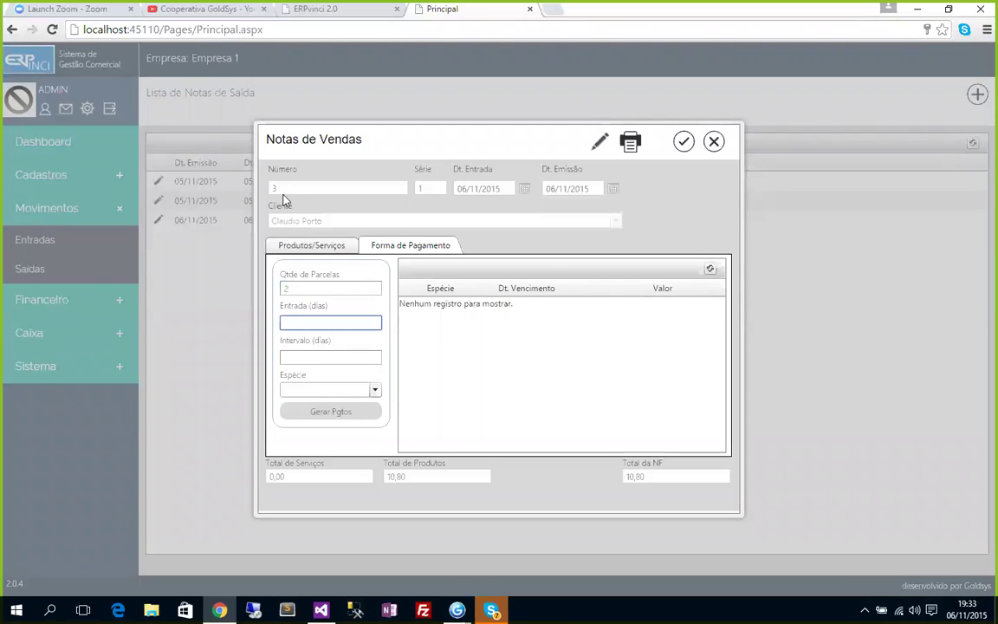
pyautogui.write('5')
pyautogui.click(369, 355)
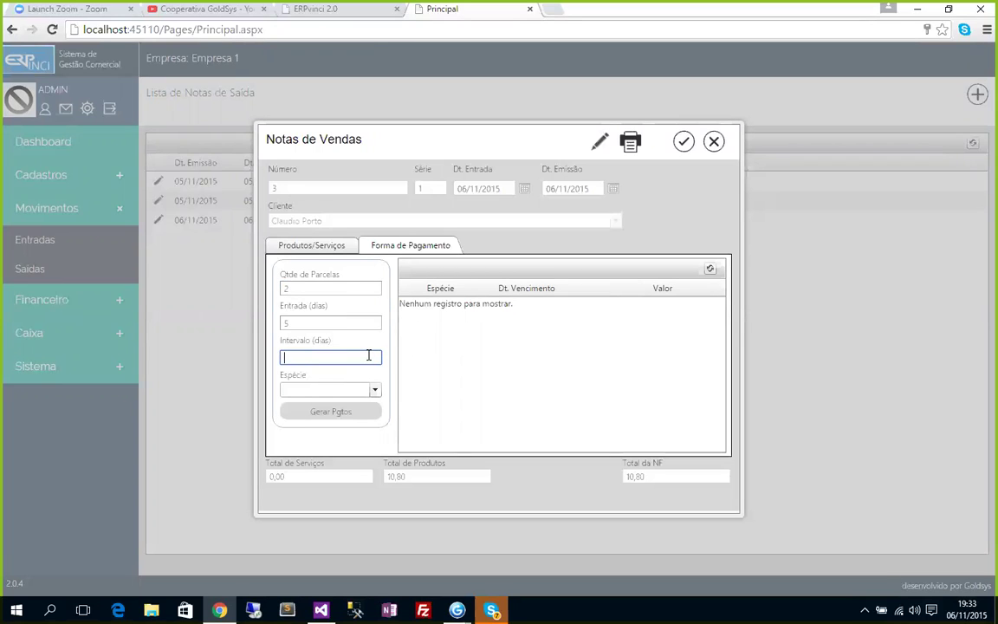
pyautogui.write('15')
pyautogui.click(374, 388)
pyautogui.click(291, 404)
pyautogui.click(335, 412)
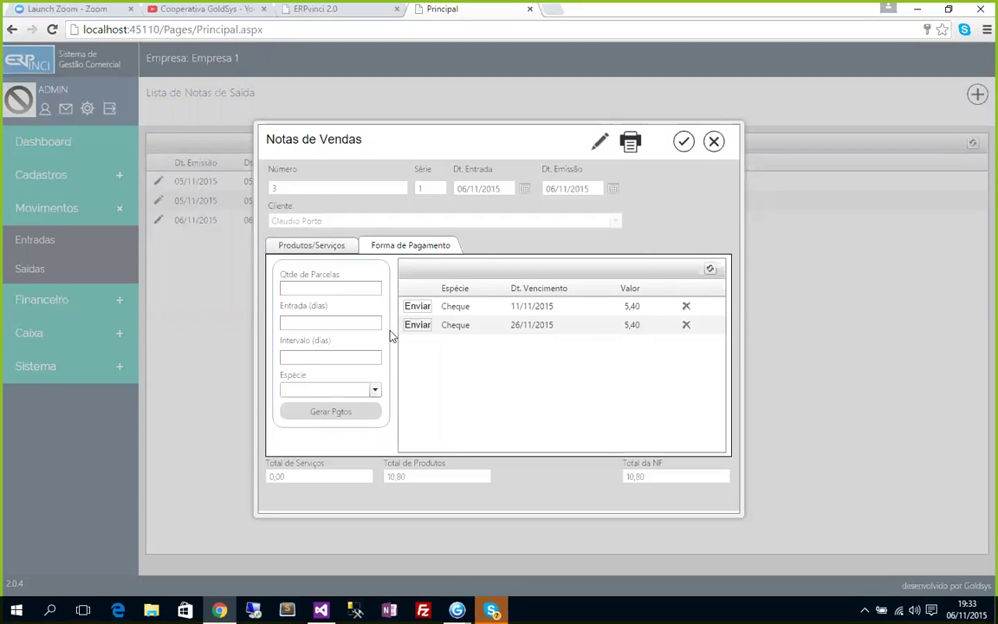
pyautogui.click(326, 247)
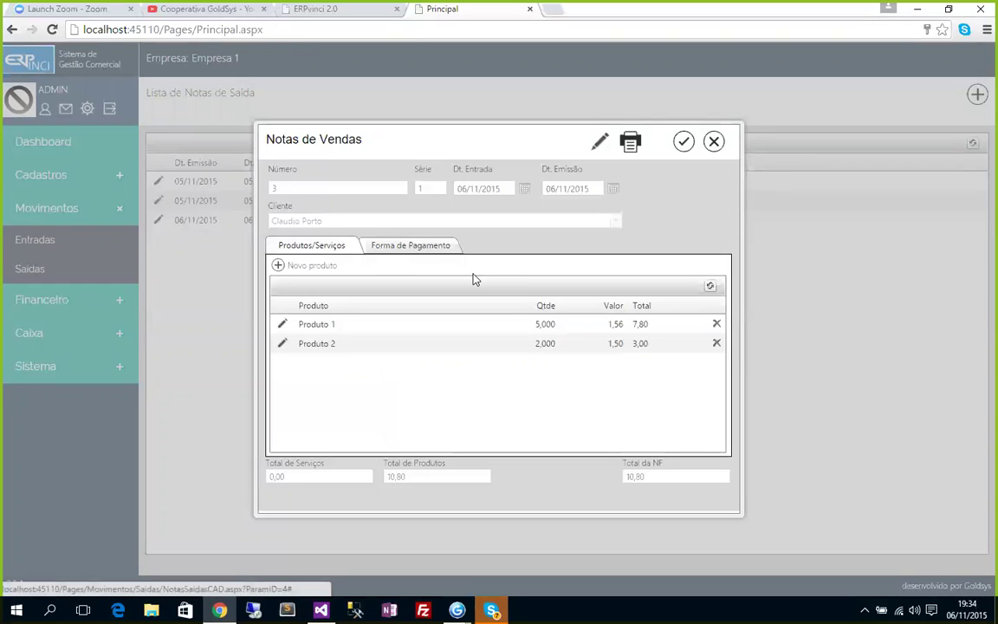
# Close the Notas de Vendas form for note 3 and collapse the Movimentos menu.
pyautogui.click(714, 142)
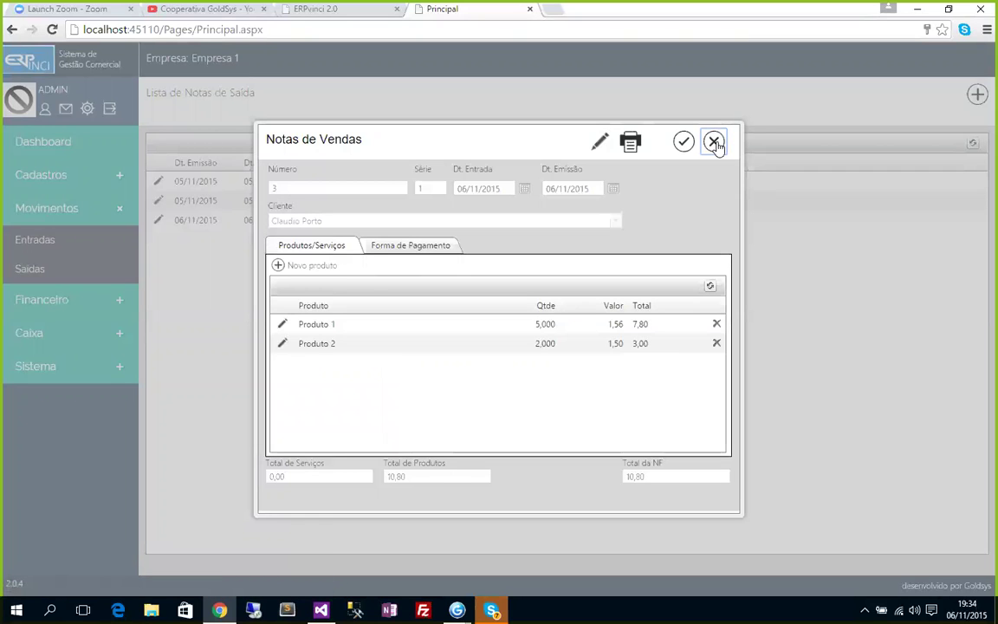
pyautogui.click(714, 142)
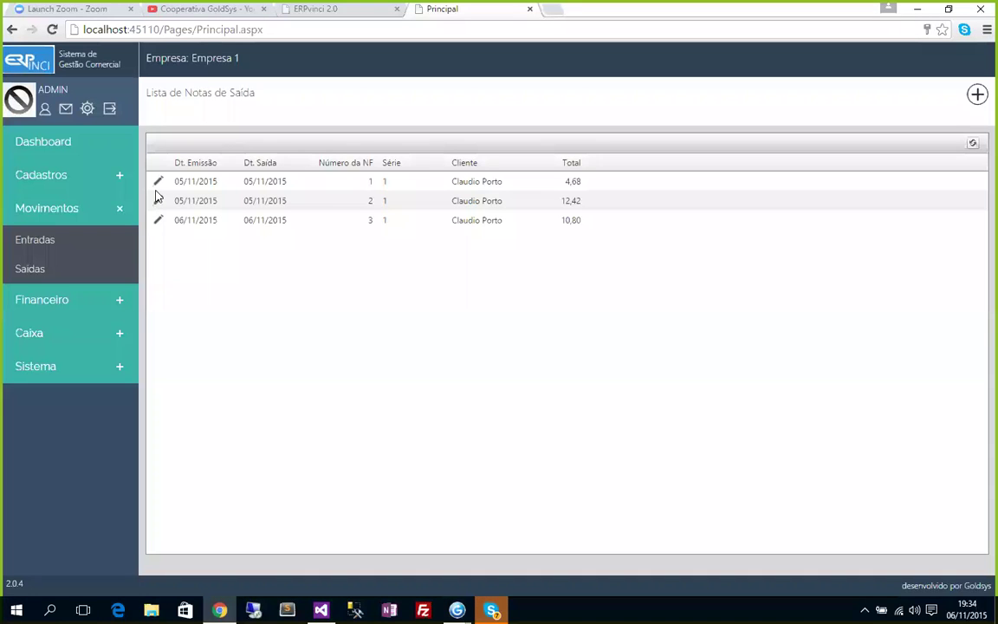
pyautogui.click(45, 208)
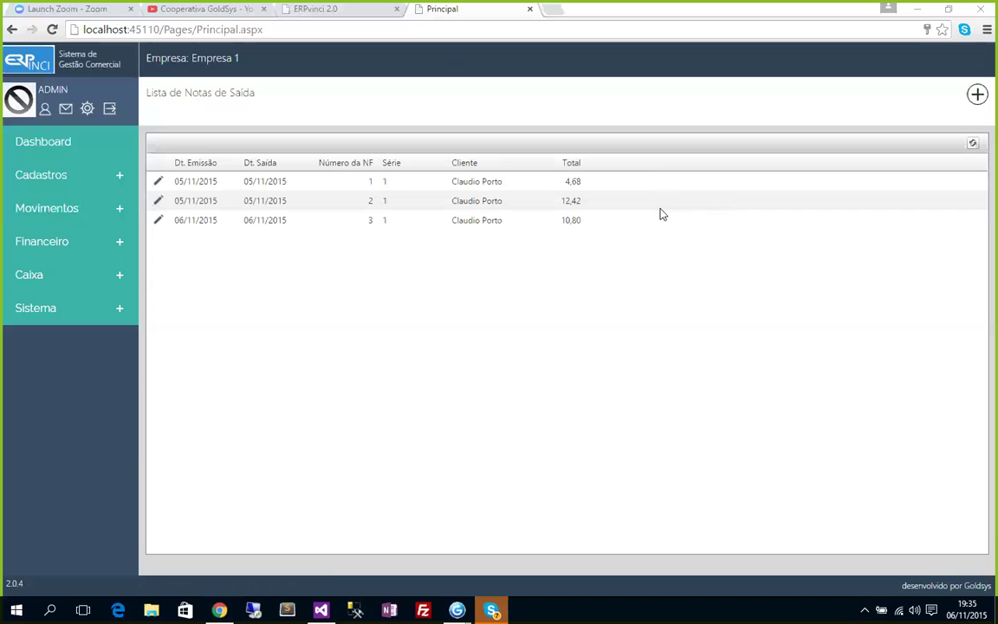
# Bring the erpvinci.com.br window forward, maximize it and collapse the Caixa menu.
pyautogui.moveTo(854, 16); pyautogui.dragTo(395, 50)
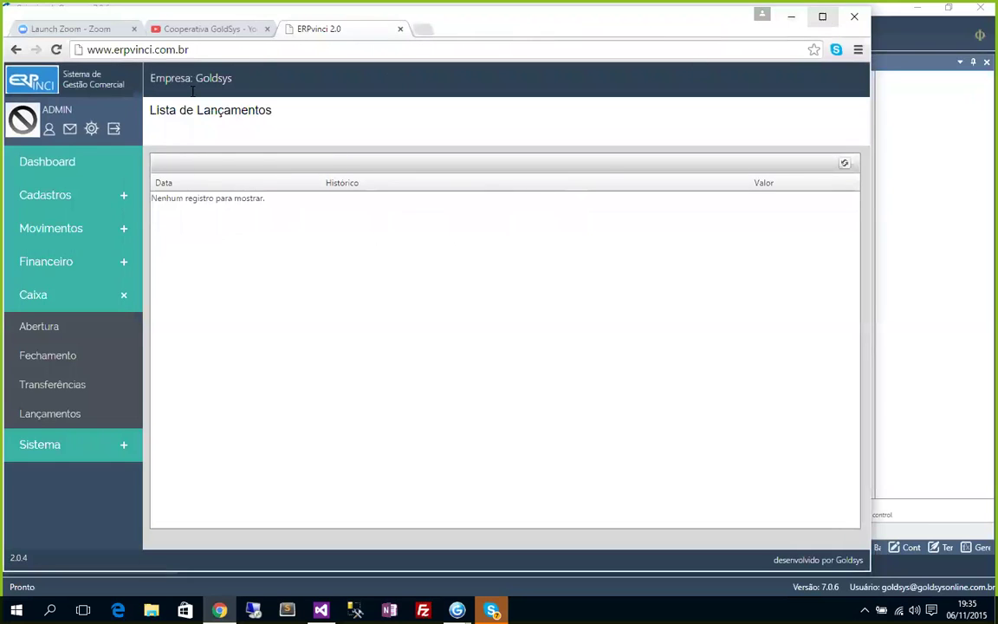
pyautogui.click(823, 16)
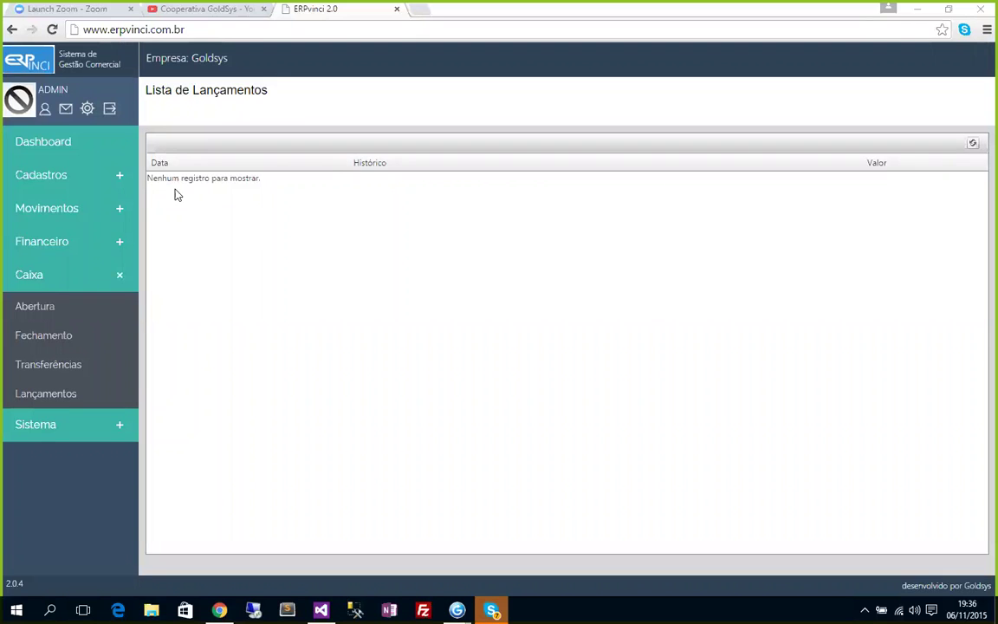
pyautogui.moveTo(174, 180); pyautogui.dragTo(236, 178)
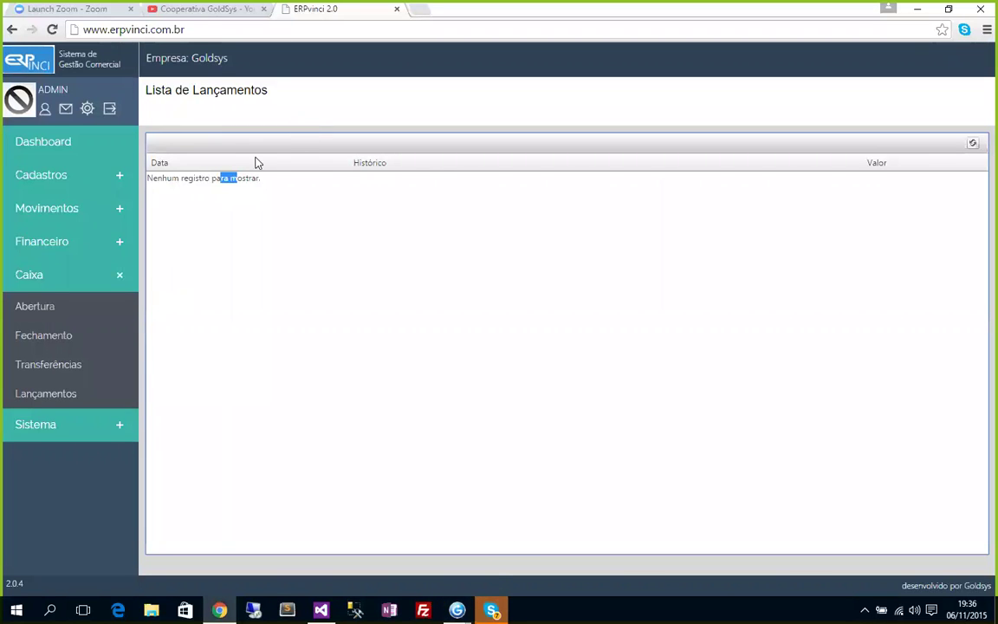
pyautogui.click(173, 178)
pyautogui.moveTo(165, 179); pyautogui.dragTo(216, 178)
pyautogui.click(34, 280)
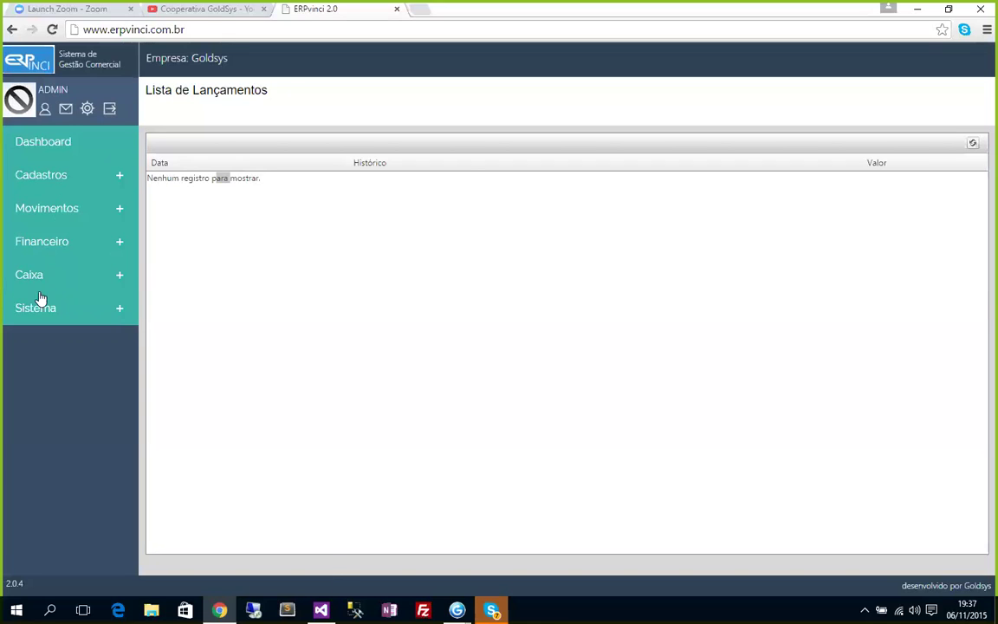
# Browse the Movimentos, Caixa and Financeiro menus and open the chart of accounts list.
pyautogui.click(48, 210)
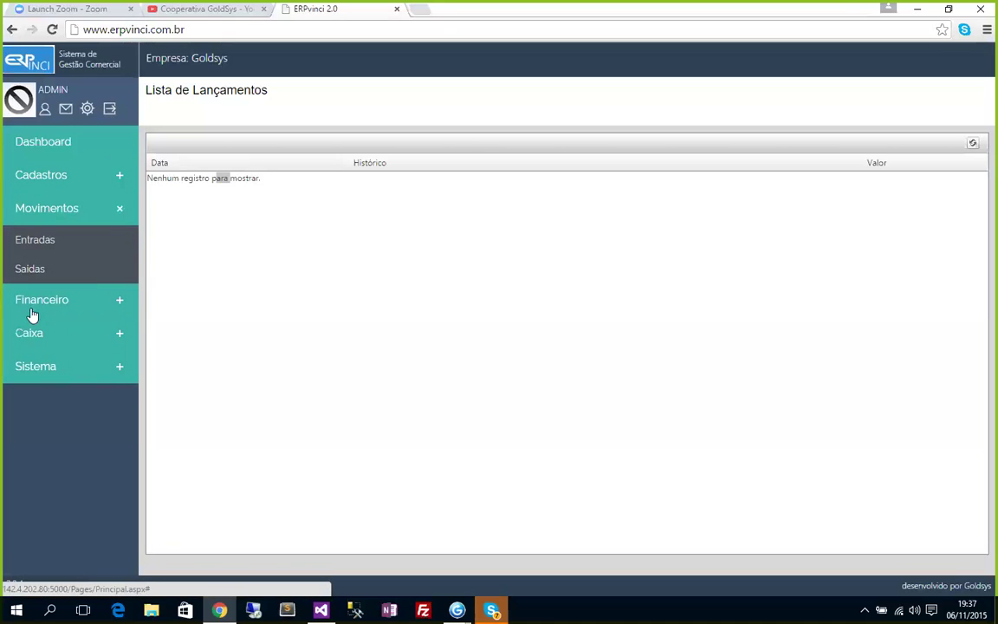
pyautogui.click(33, 339)
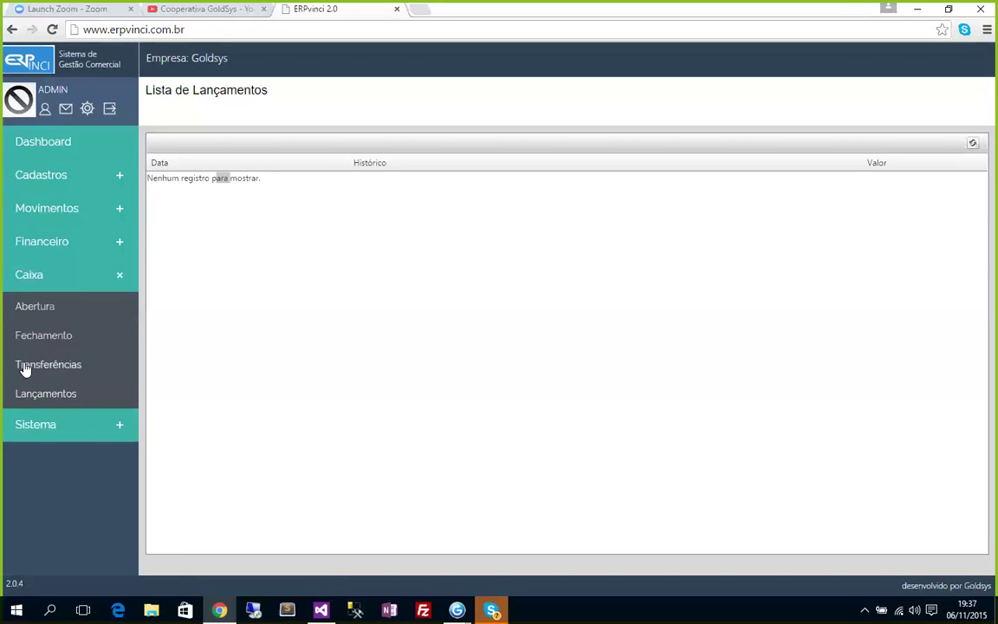
pyautogui.click(46, 396)
pyautogui.click(40, 245)
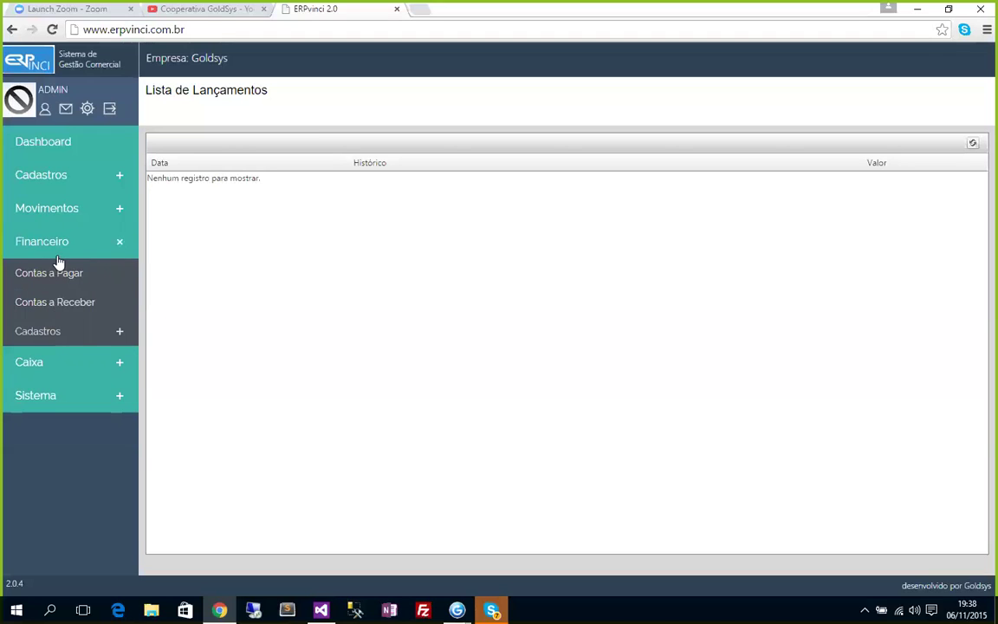
pyautogui.click(54, 213)
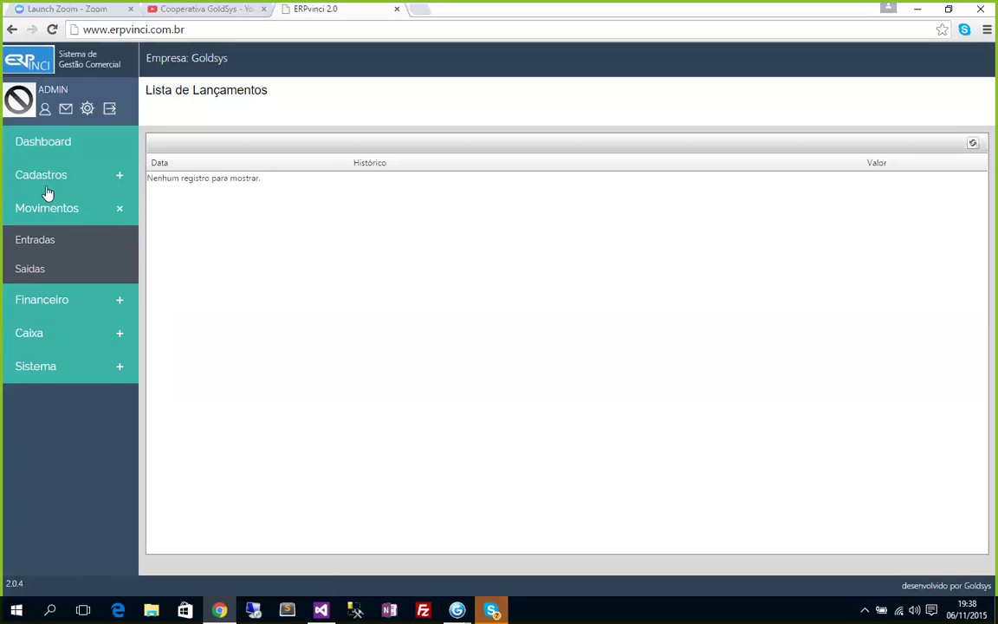
pyautogui.click(40, 303)
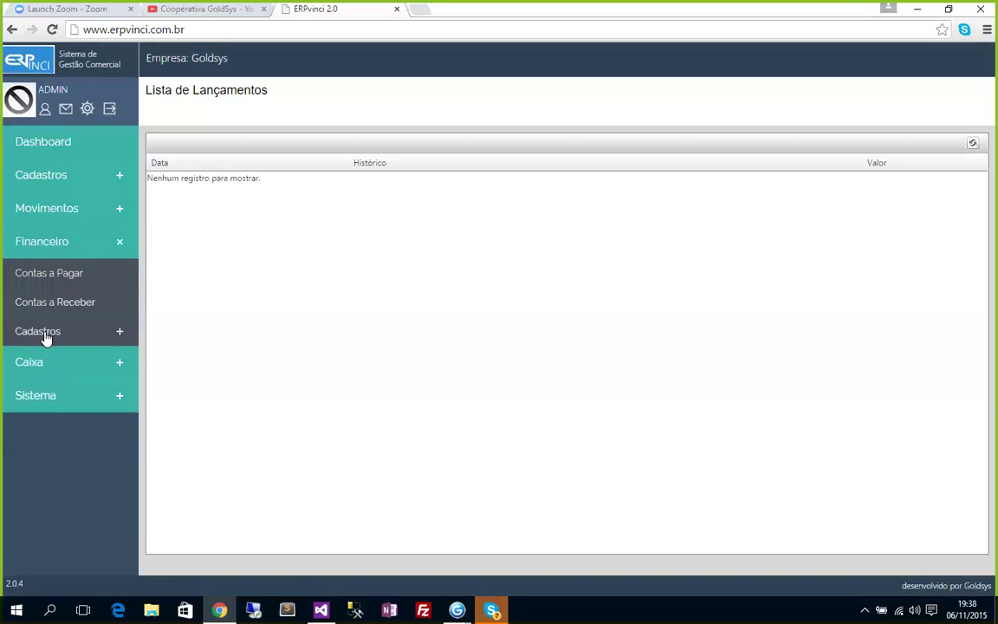
pyautogui.click(43, 332)
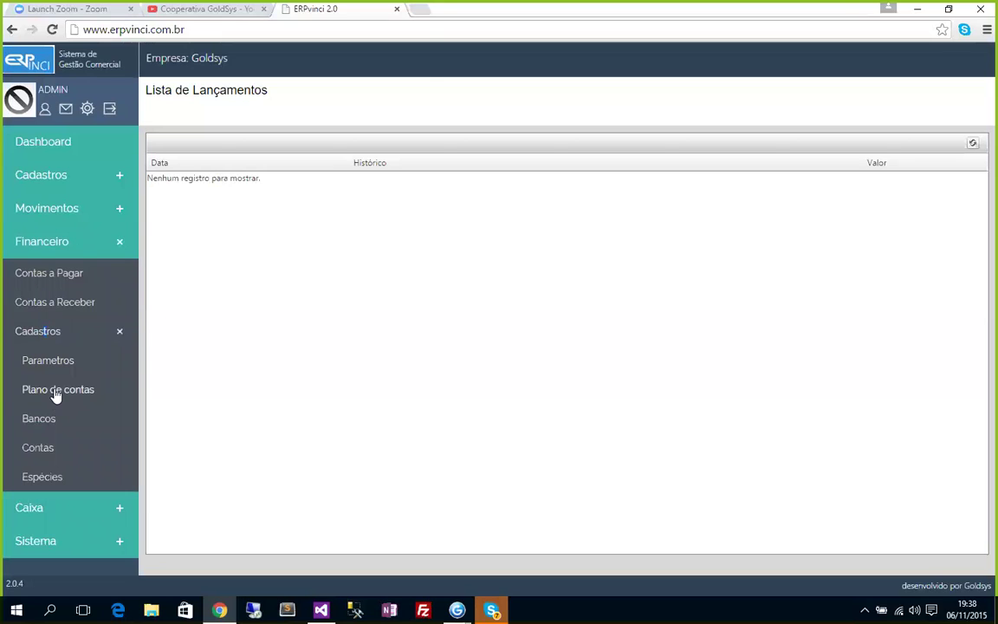
pyautogui.click(56, 392)
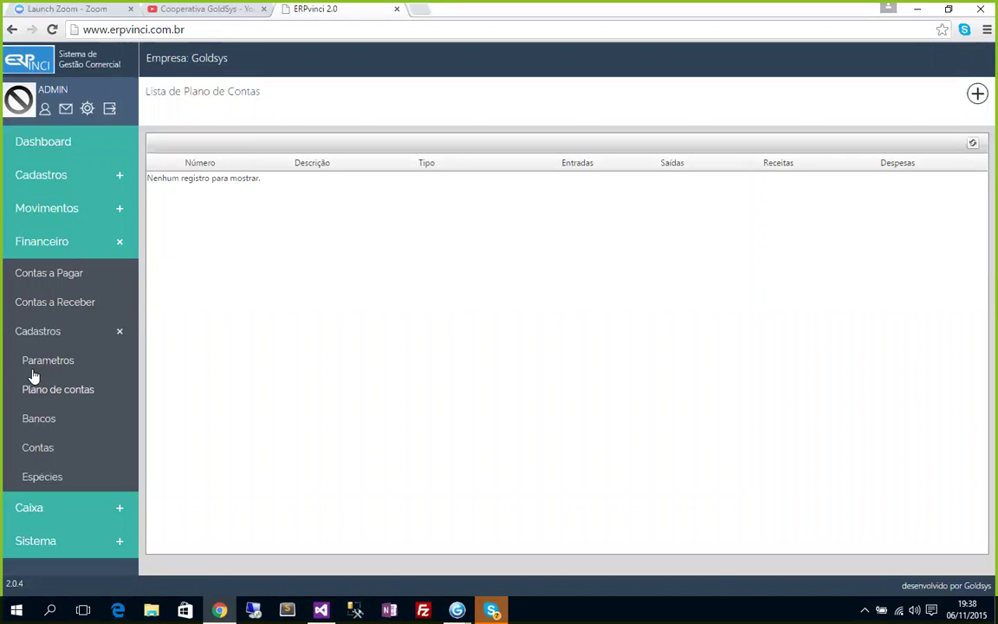
# Open the clients and suppliers lists, then expand Financeiro > Cadastros.
pyautogui.click(39, 338)
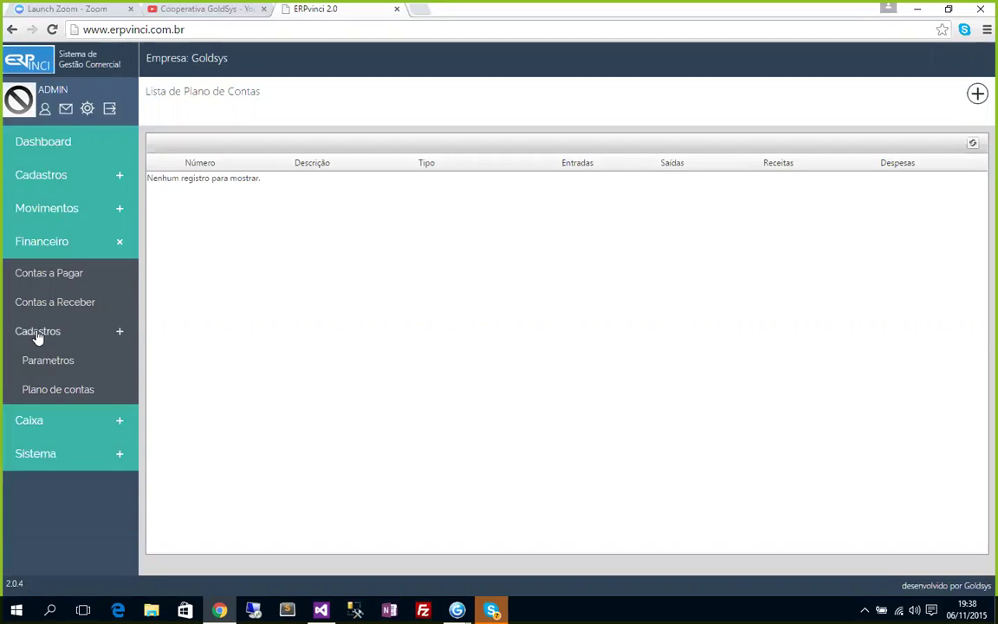
pyautogui.click(47, 338)
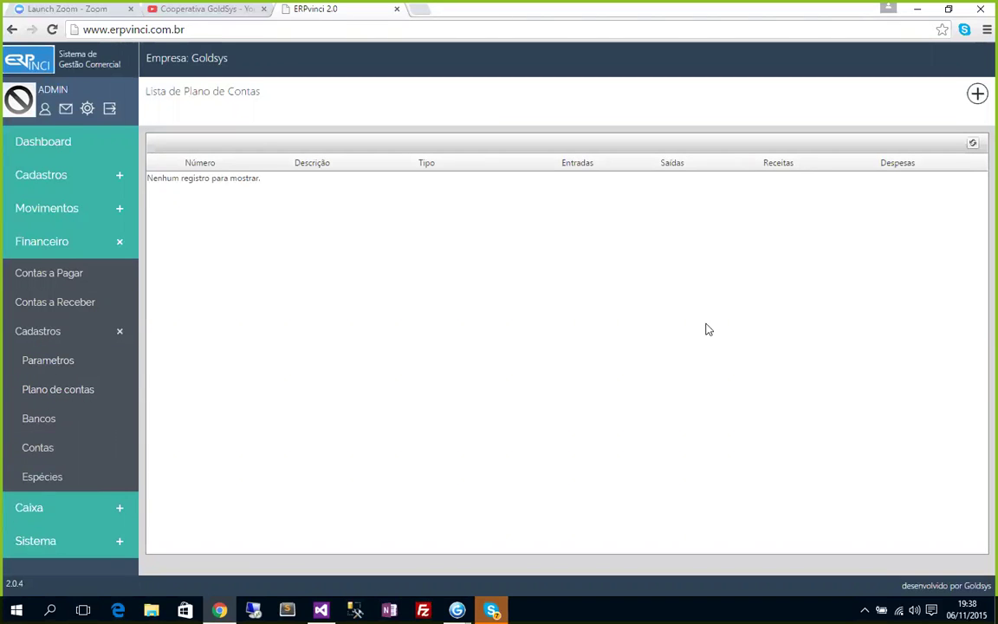
pyautogui.click(36, 334)
pyautogui.click(36, 245)
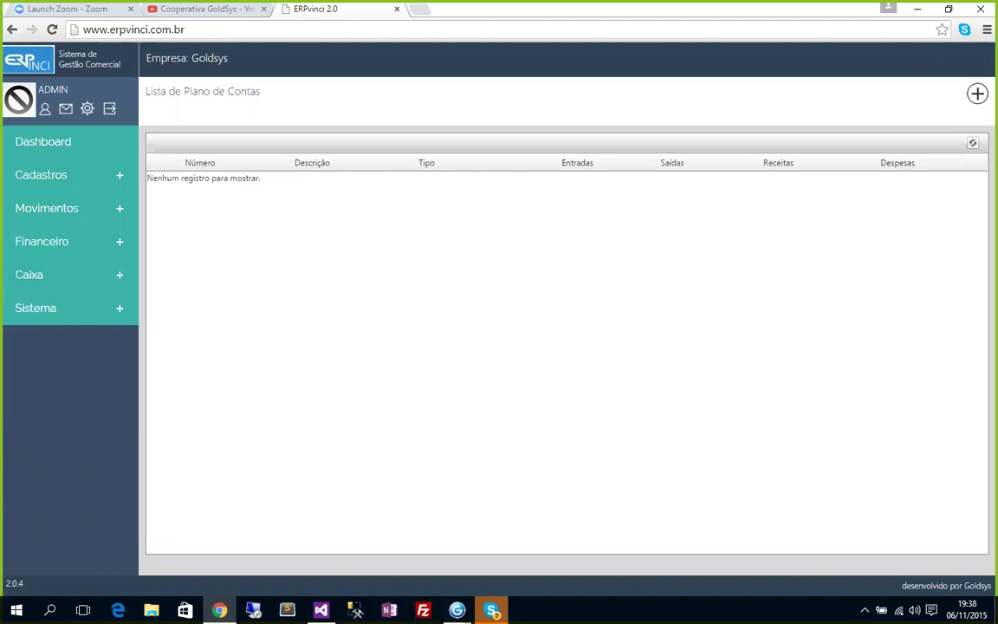
pyautogui.click(50, 176)
pyautogui.click(28, 234)
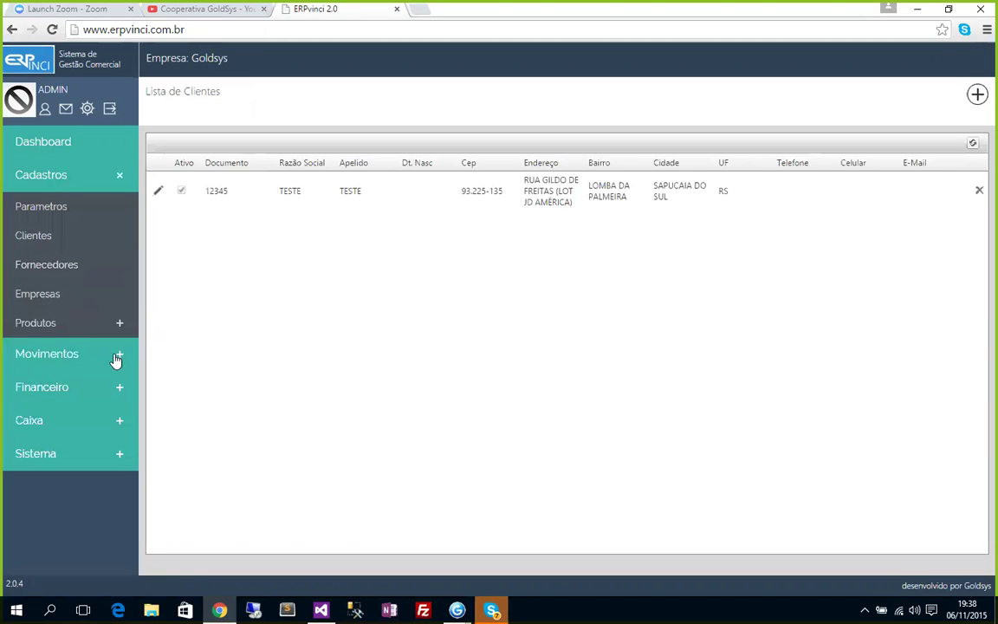
pyautogui.click(34, 265)
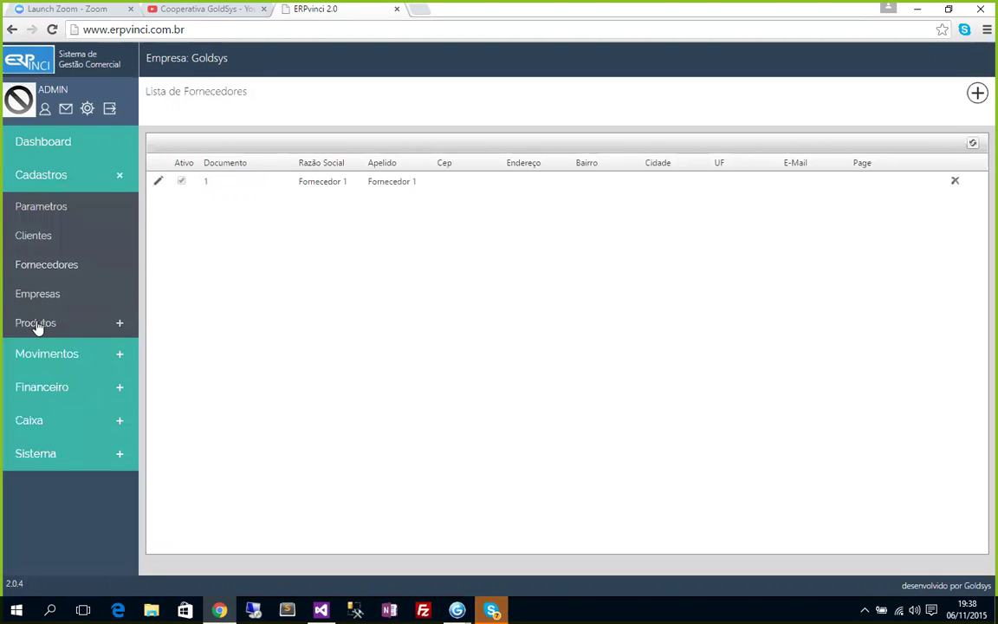
pyautogui.click(43, 389)
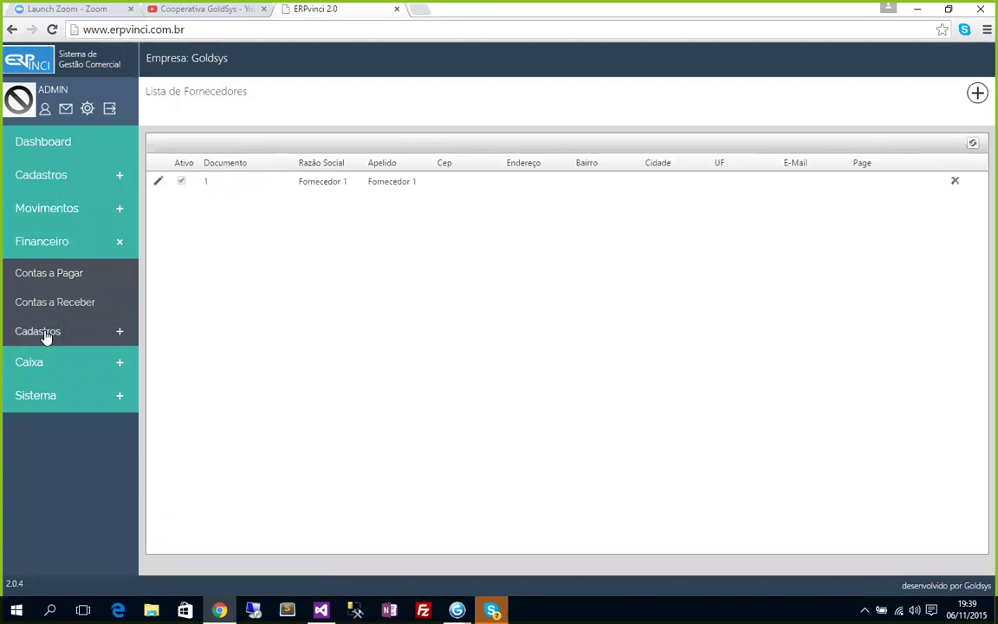
pyautogui.click(18, 334)
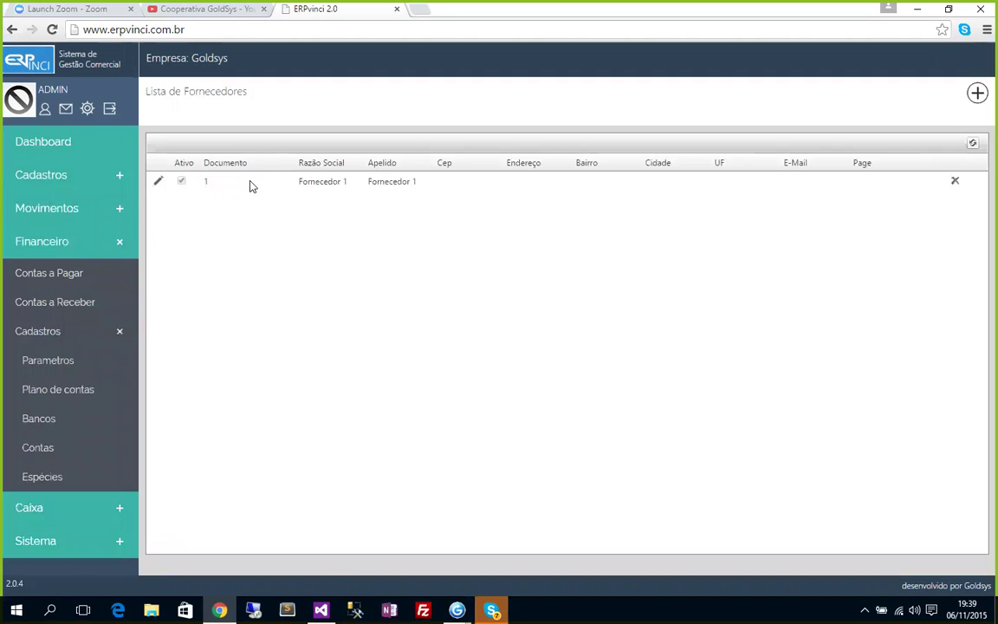
# View Fornecedor 1's additional information and close its record without saving.
pyautogui.click(156, 182)
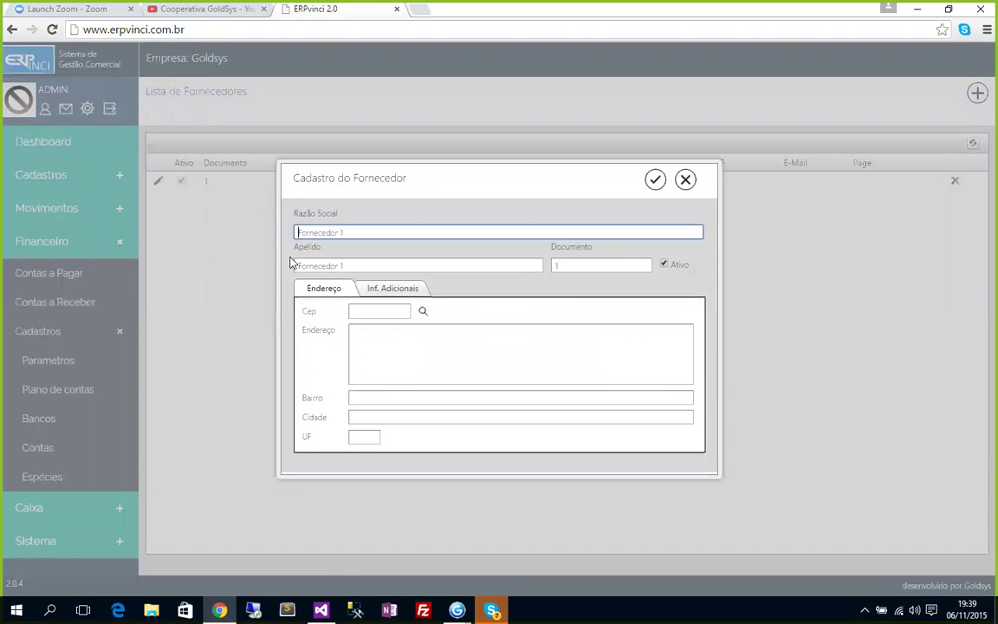
pyautogui.click(382, 287)
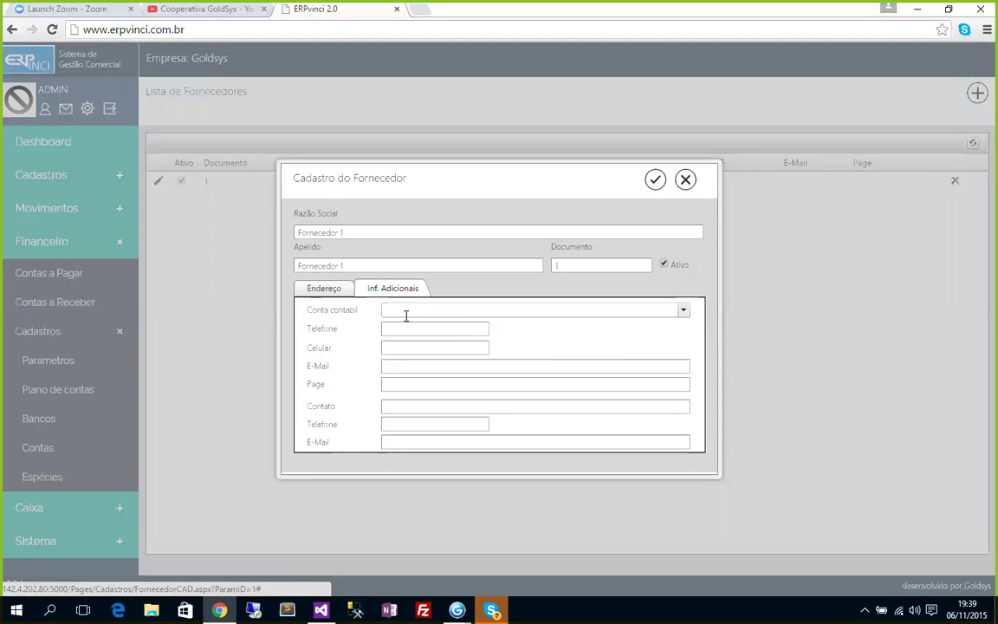
pyautogui.click(685, 179)
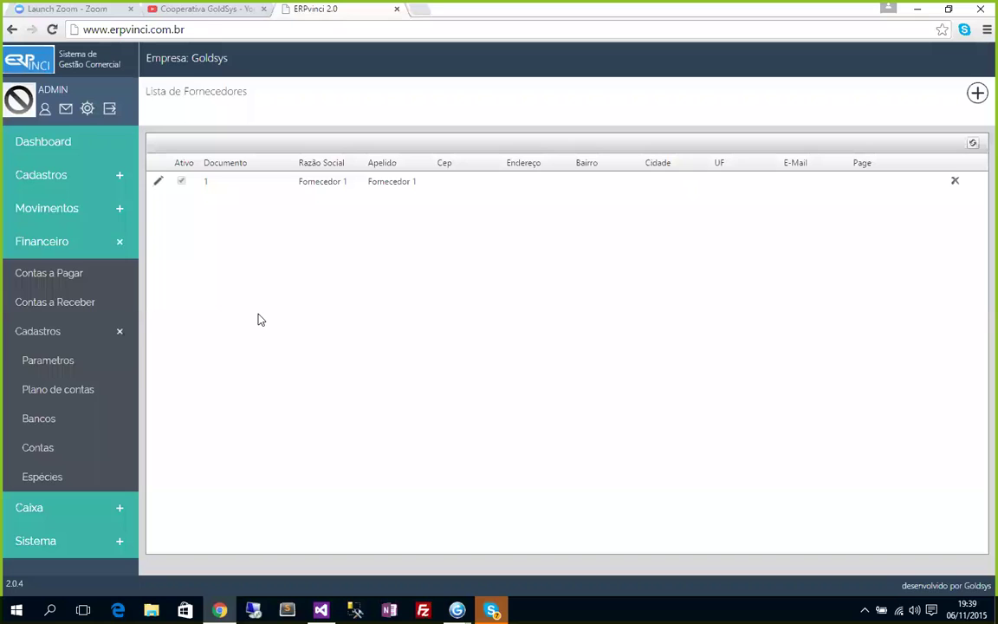
# Close the empty financial parameters unchanged and go to the Bancos list.
pyautogui.click(54, 364)
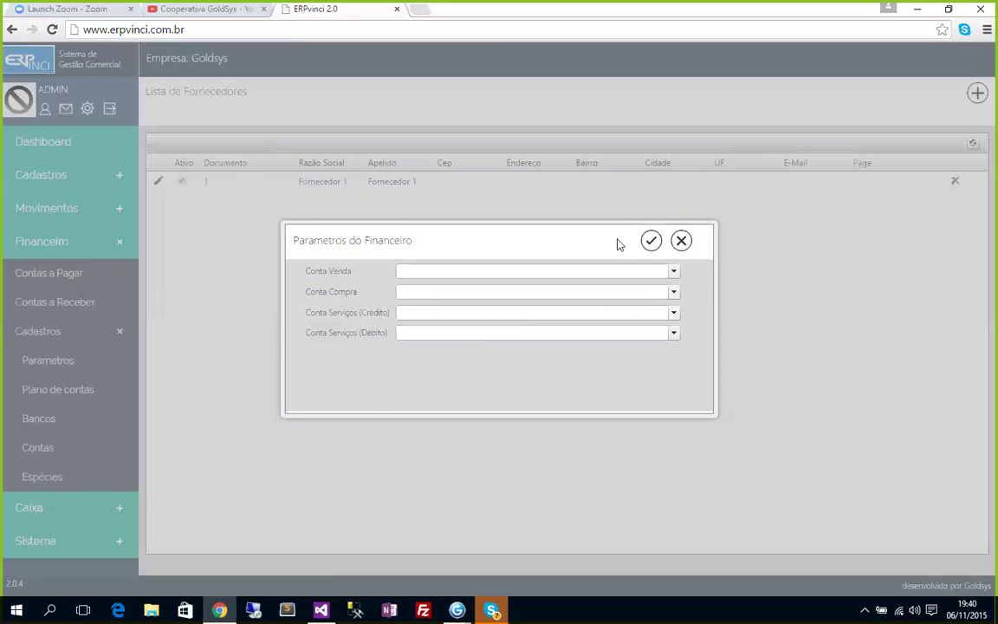
pyautogui.click(683, 242)
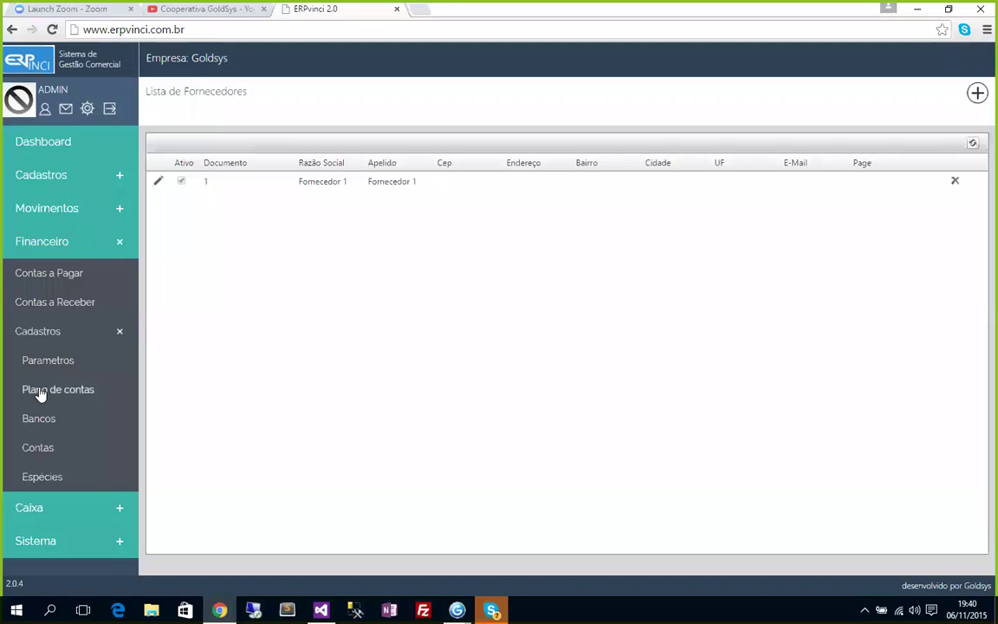
pyautogui.click(36, 423)
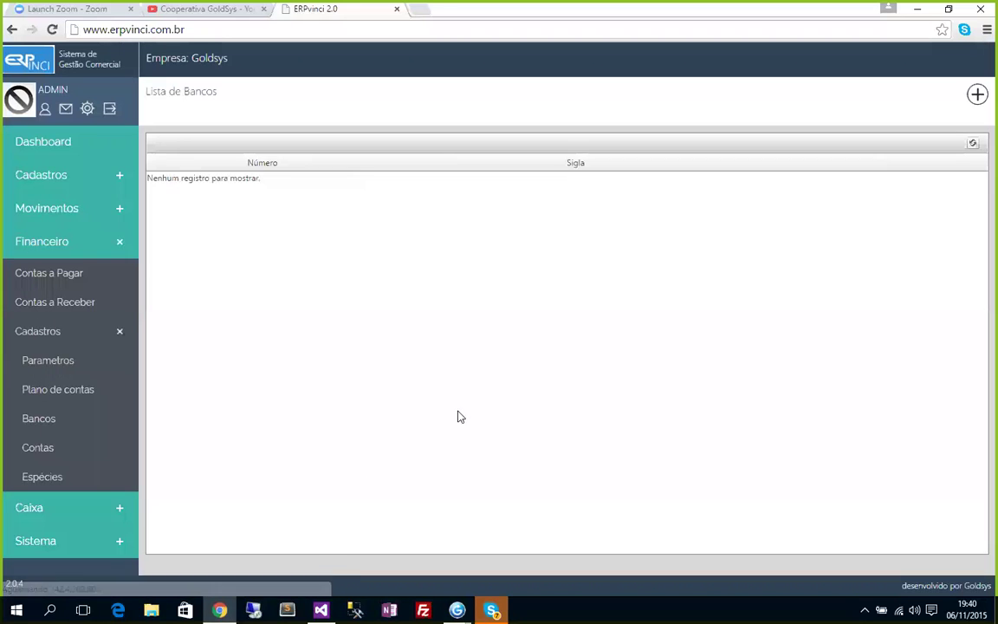
# Register banks 999 CAIXA and 013 CEF.
pyautogui.click(977, 95)
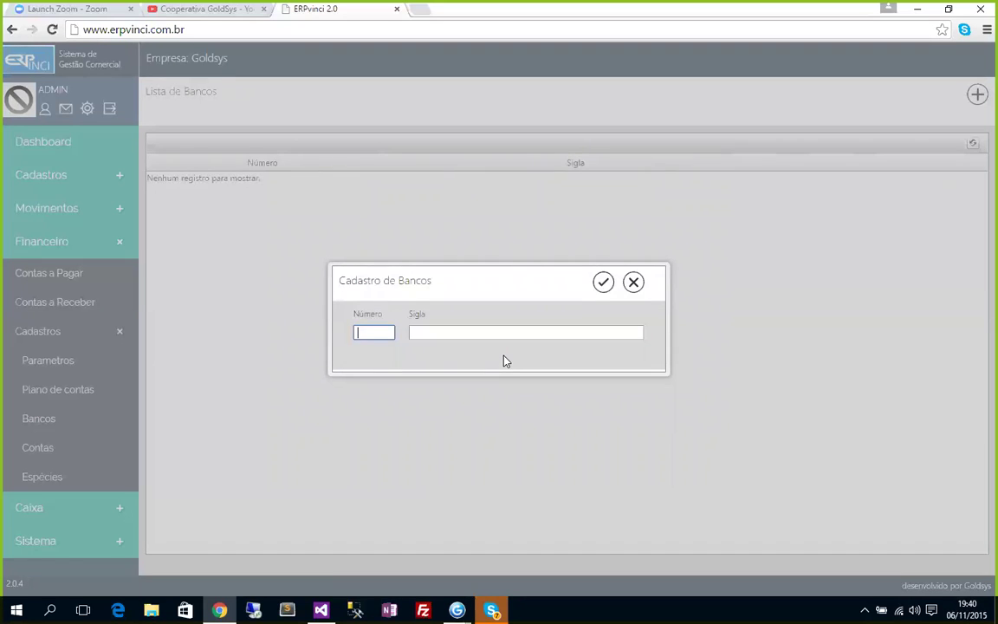
pyautogui.write('999')
pyautogui.press('Tab')
pyautogui.write('CA')
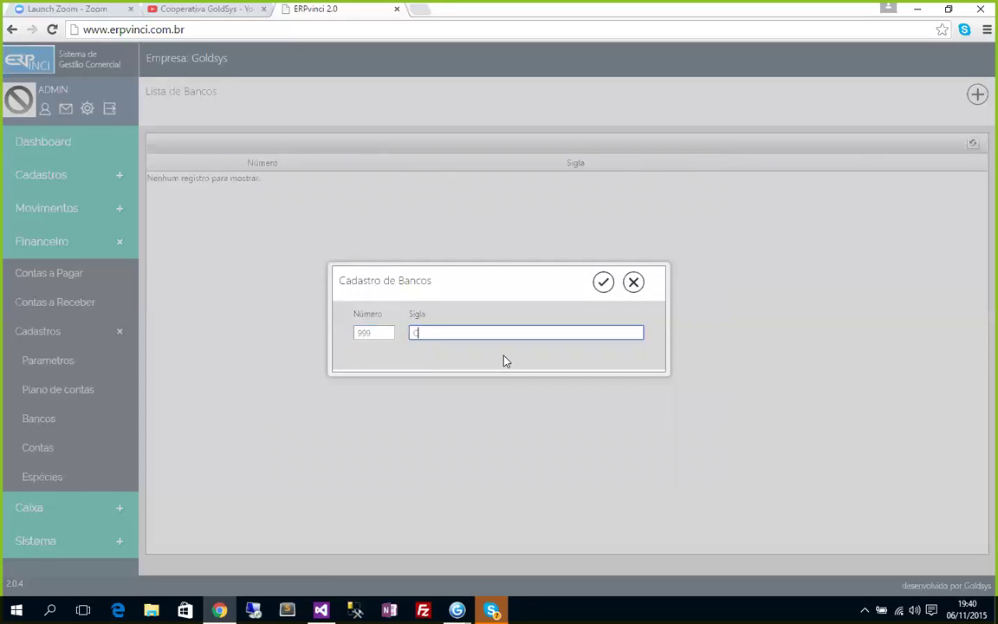
pyautogui.write('IXA')
pyautogui.click(603, 282)
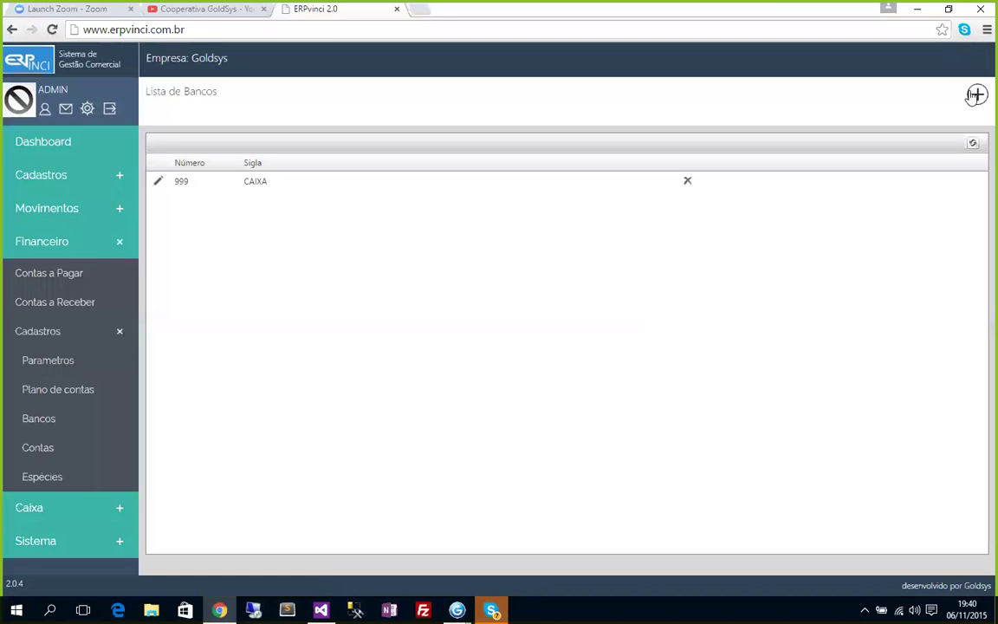
pyautogui.click(959, 113)
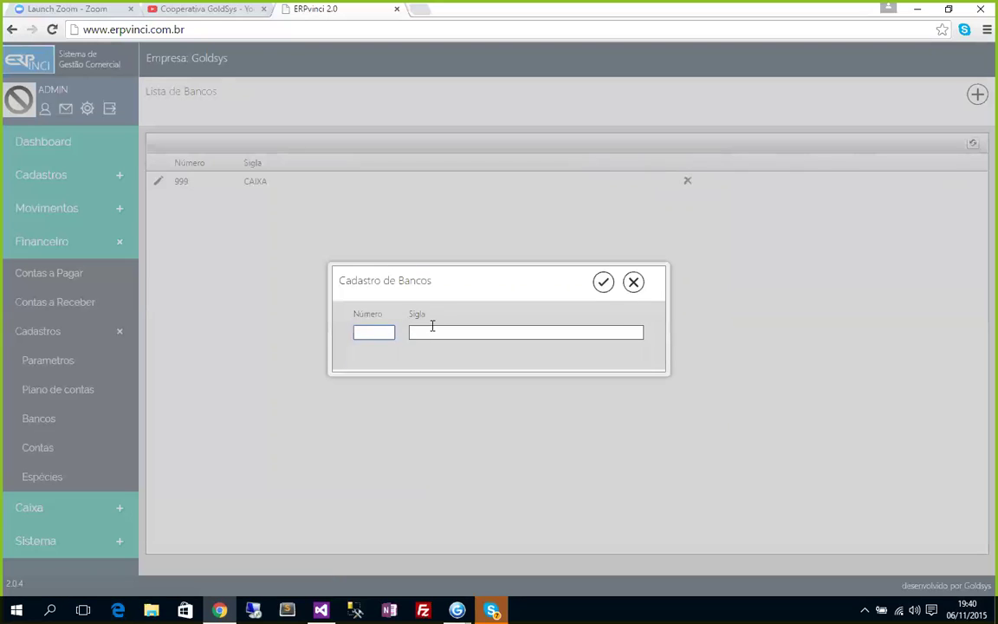
pyautogui.write('013')
pyautogui.click(435, 331)
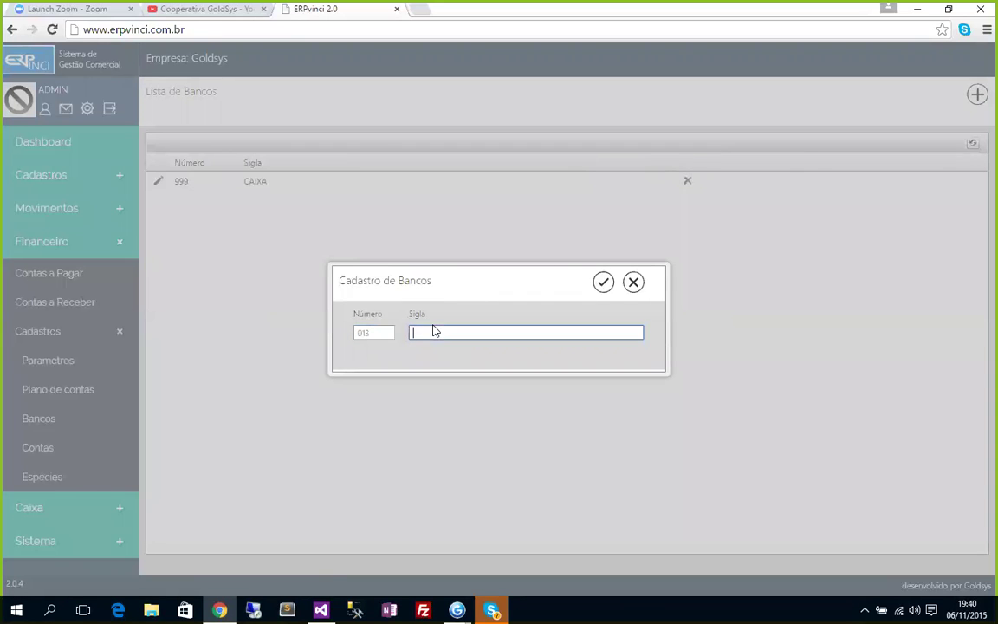
pyautogui.write('CEF')
pyautogui.click(603, 281)
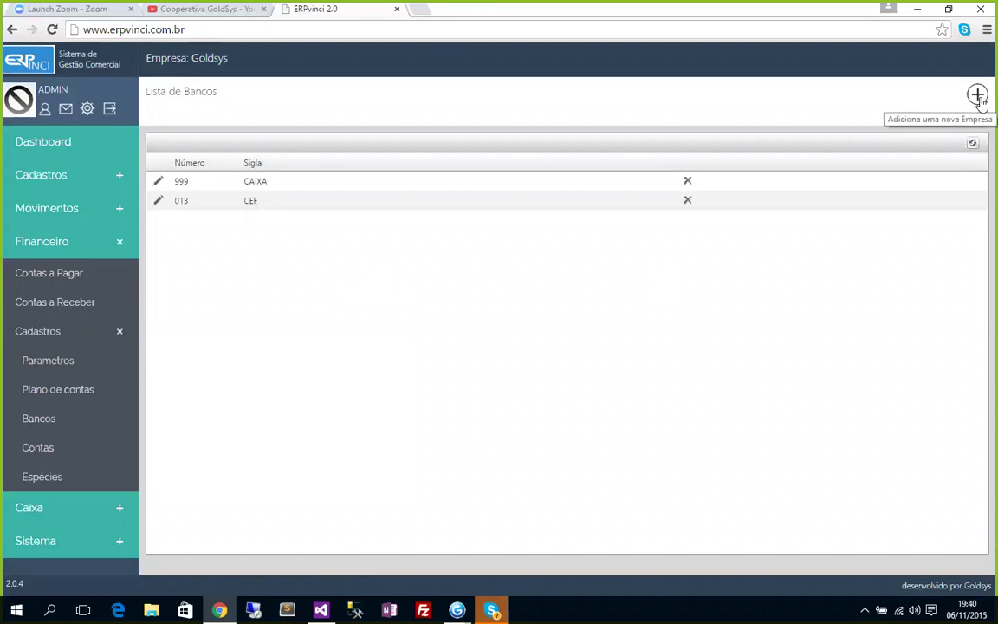
# Register bank 100 SANTANDER.
pyautogui.click(979, 95)
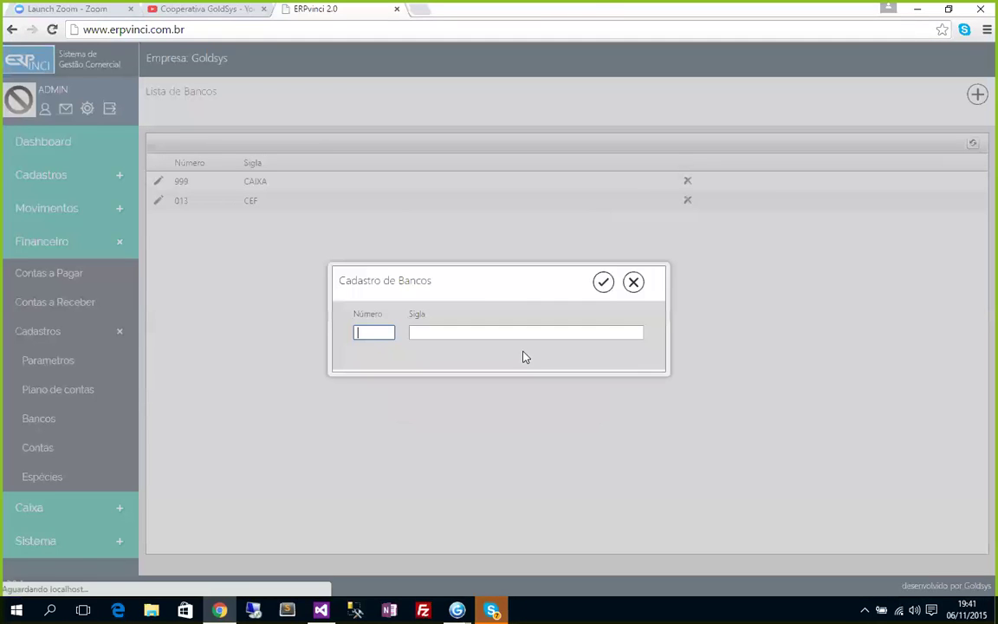
pyautogui.write('100')
pyautogui.click(412, 332)
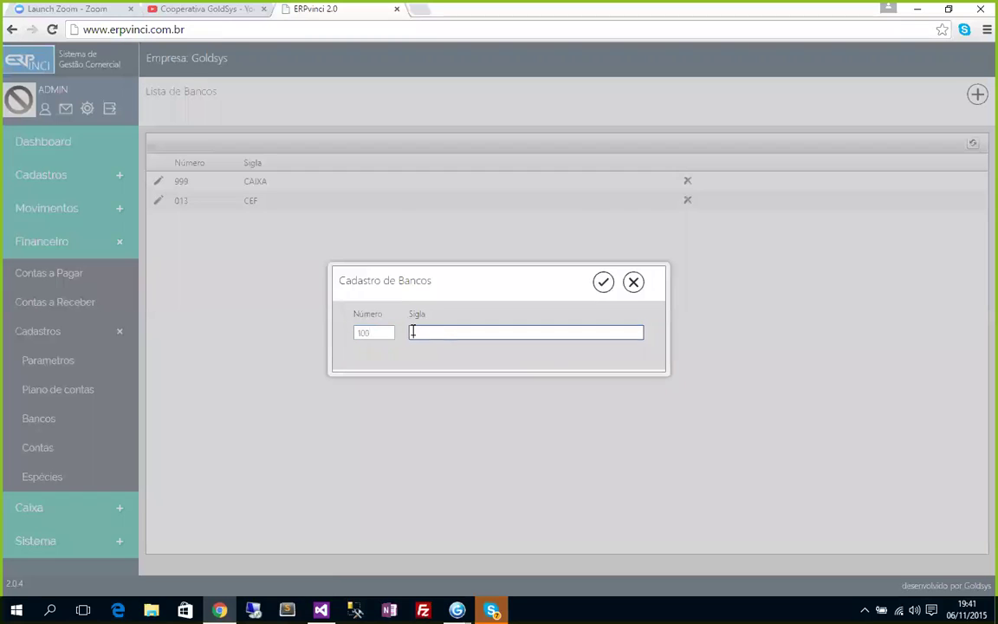
pyautogui.write('SANTANDER')
pyautogui.click(604, 285)
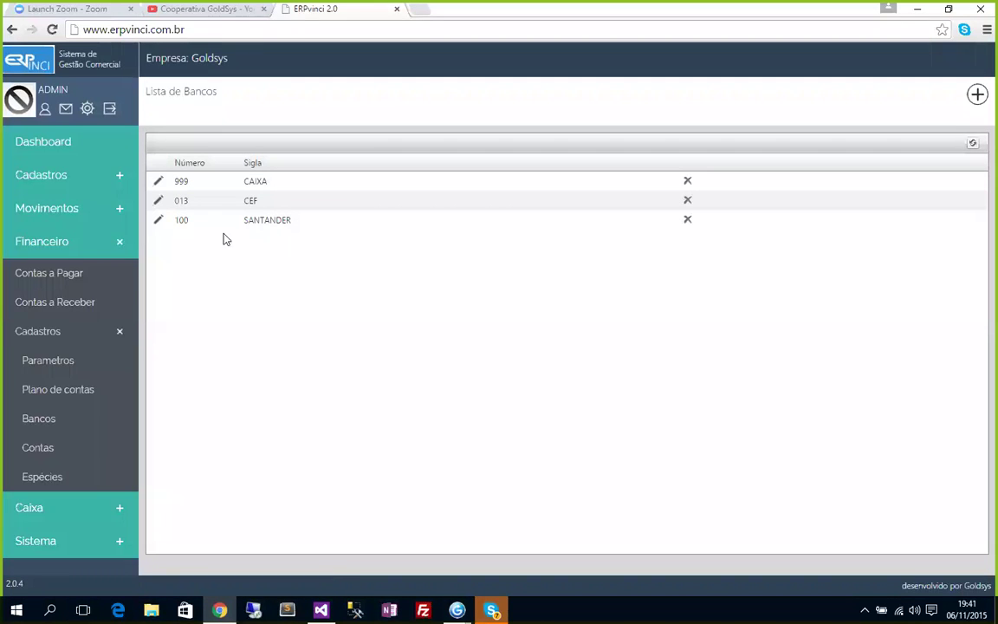
# Create account CAIXA on bank 999 CAIXA with agency 9, number 9 and digit 9.
pyautogui.click(41, 449)
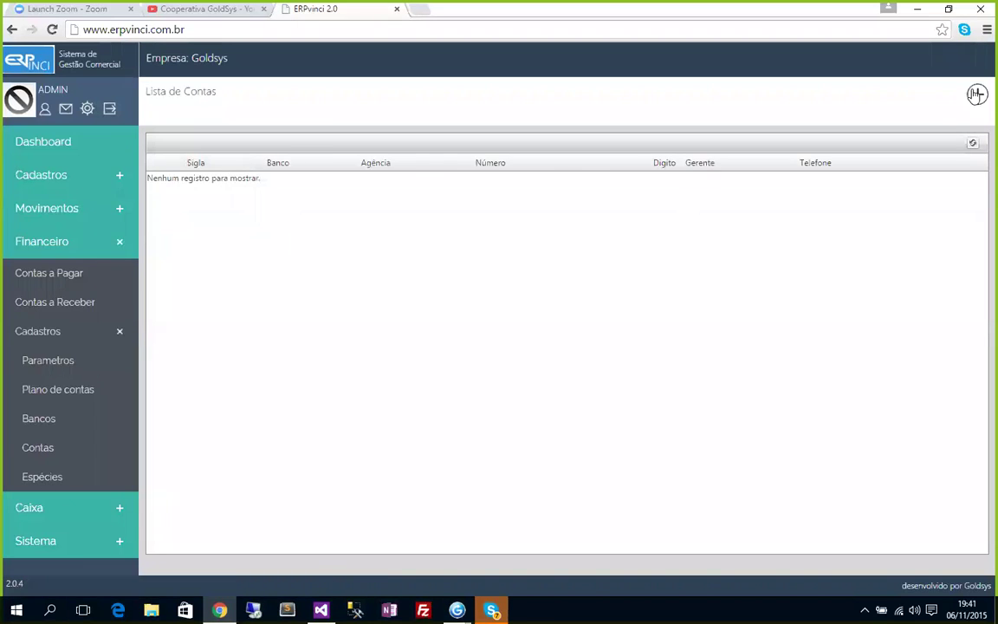
pyautogui.click(977, 94)
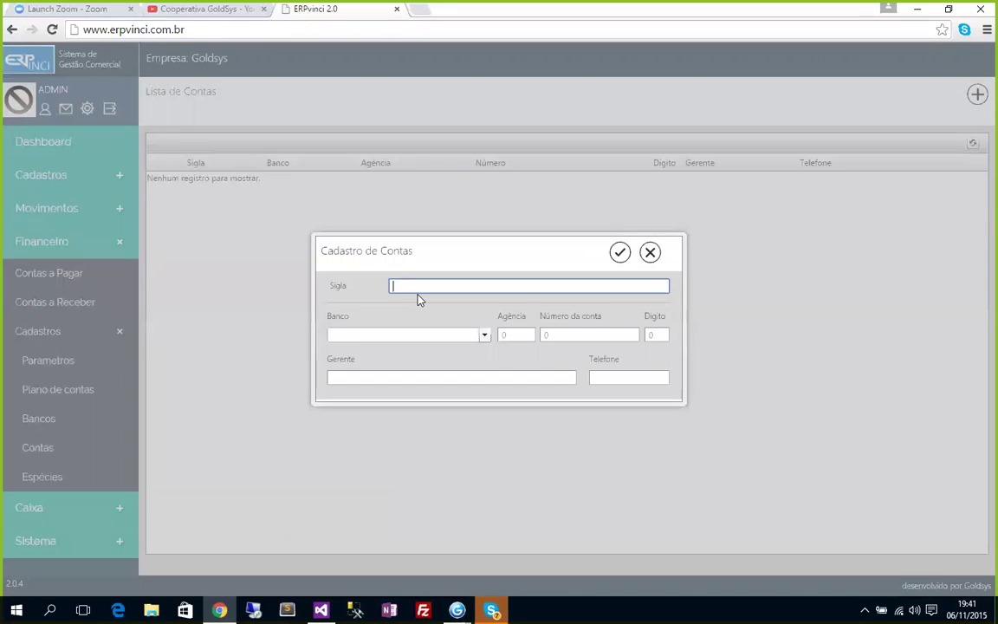
pyautogui.write('CAIXA')
pyautogui.click(484, 338)
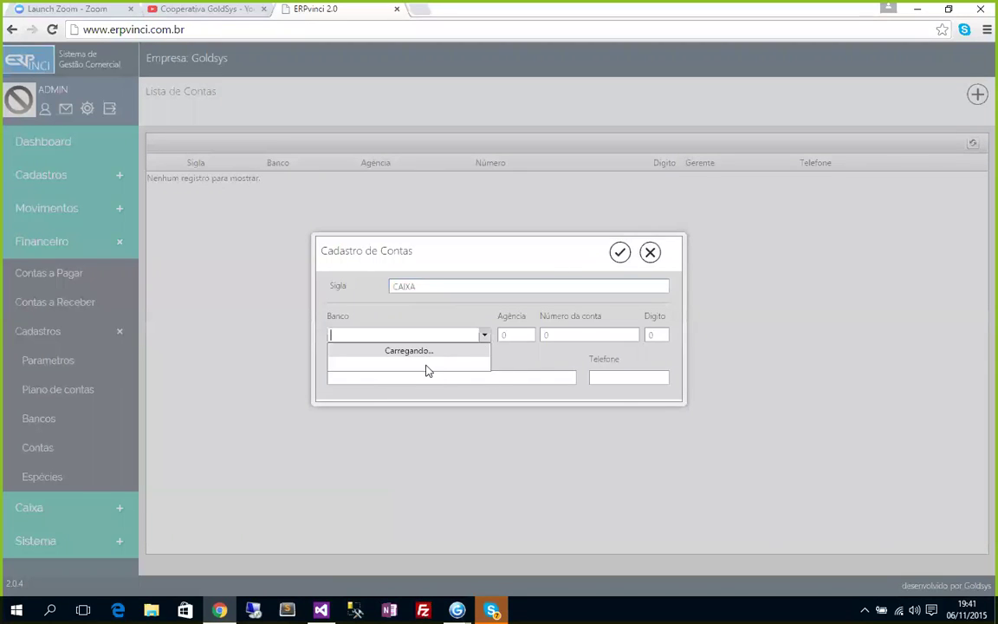
pyautogui.click(343, 350)
pyautogui.press('Tab')
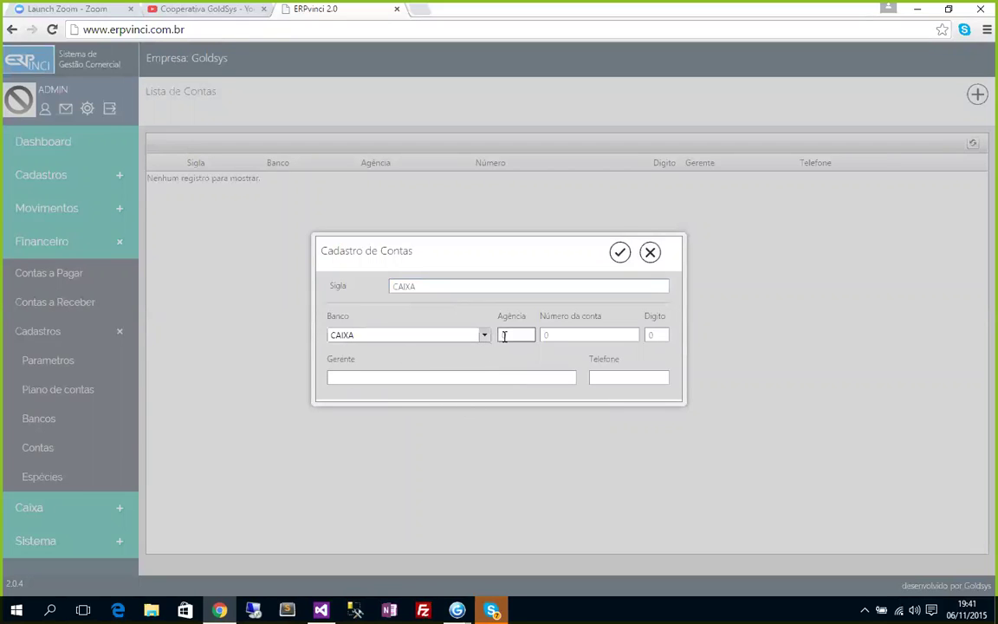
pyautogui.write('9')
pyautogui.click(543, 335)
pyautogui.write('9')
pyautogui.click(656, 336)
pyautogui.write('9')
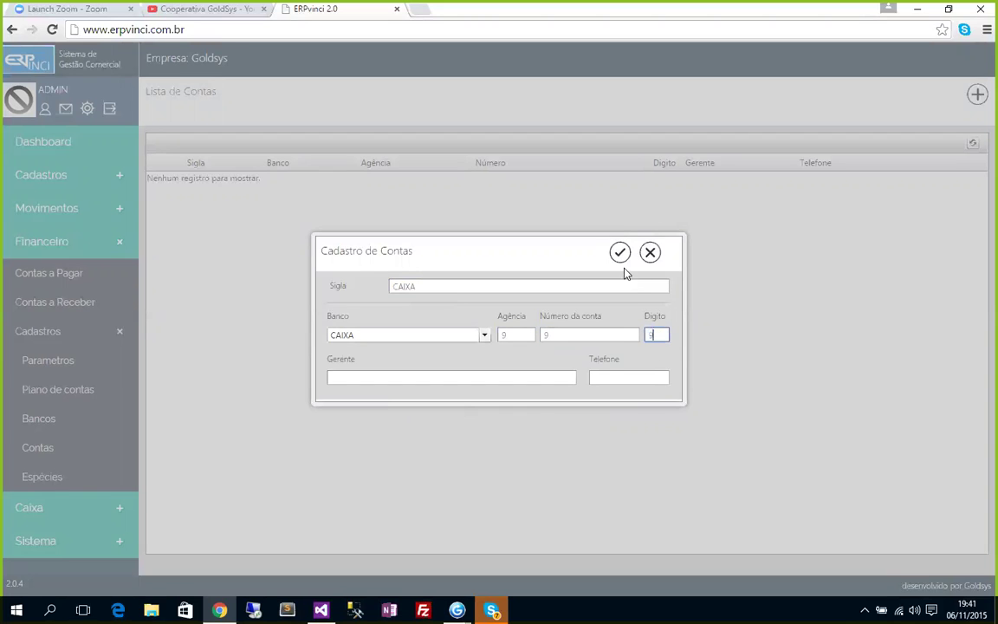
pyautogui.click(619, 252)
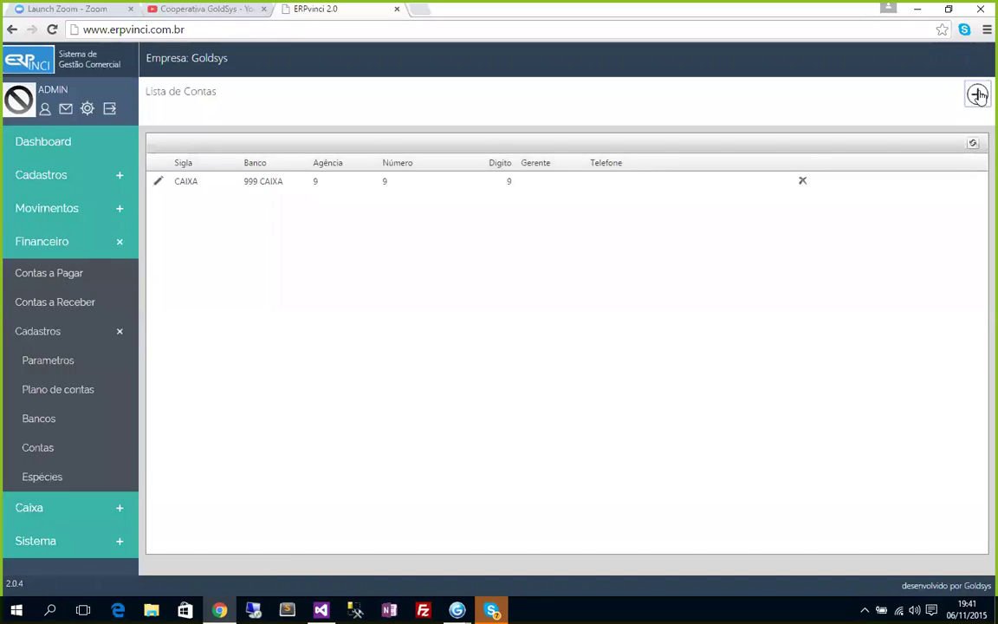
pyautogui.click(977, 95)
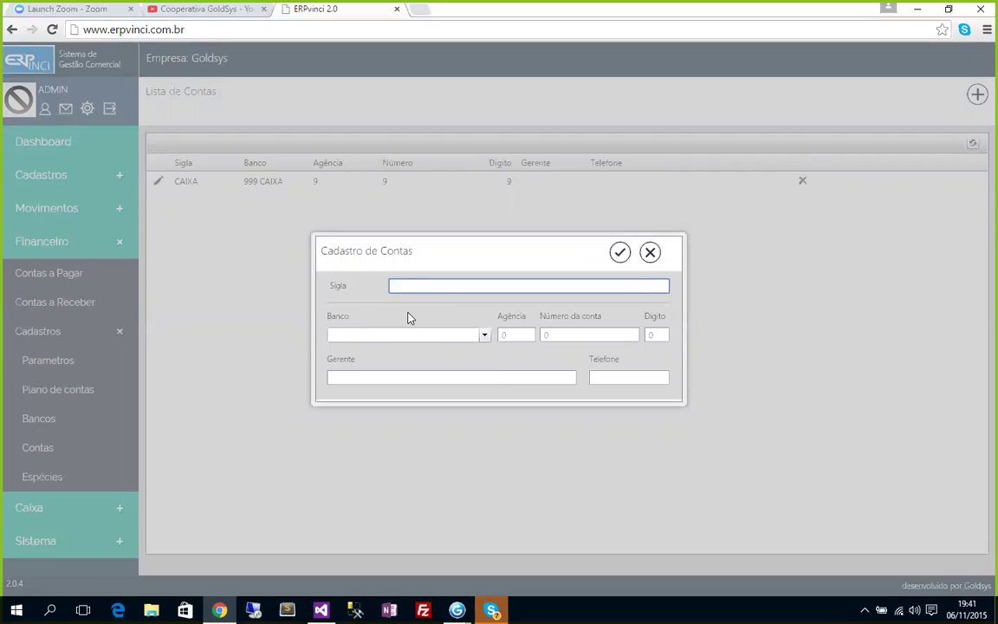
# Label the new account 'CEF (123456-7)' and link it to bank CEF.
pyautogui.write('CEF (123456-7)')
pyautogui.click(484, 336)
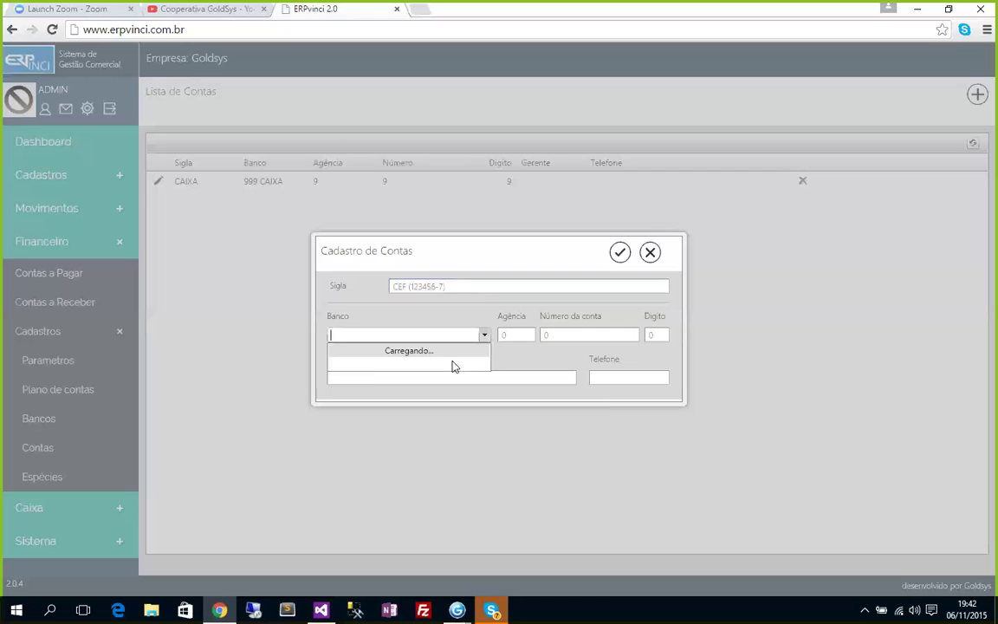
pyautogui.click(343, 366)
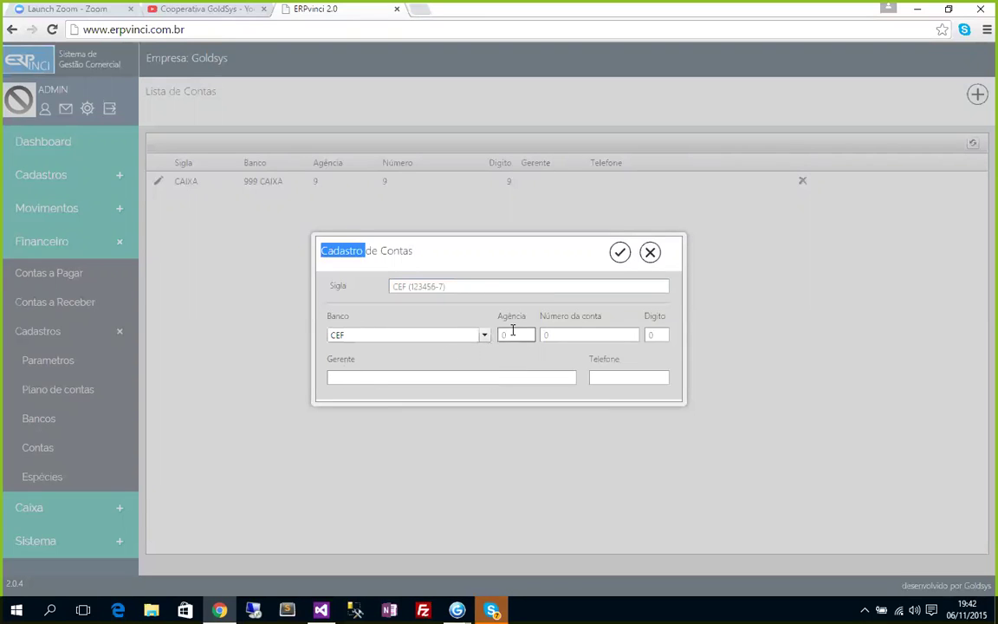
pyautogui.click(455, 337)
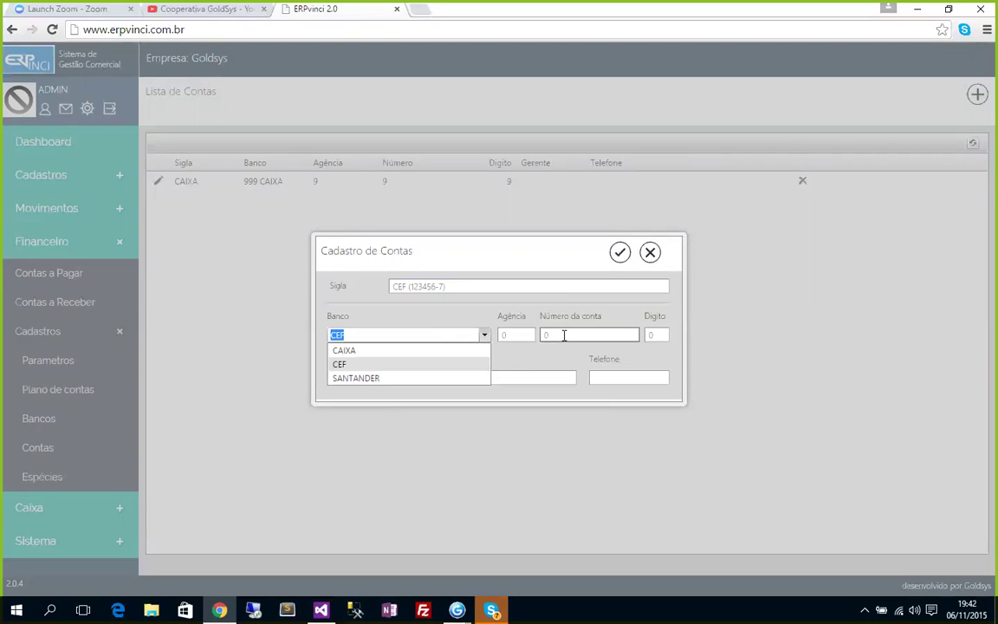
pyautogui.click(511, 343)
# Enter agency 0913, account number 123456 and digit 7, and save the CEF account.
pyautogui.write('9')
pyautogui.press('BackSpace')
pyautogui.write('0913')
pyautogui.press('Tab')
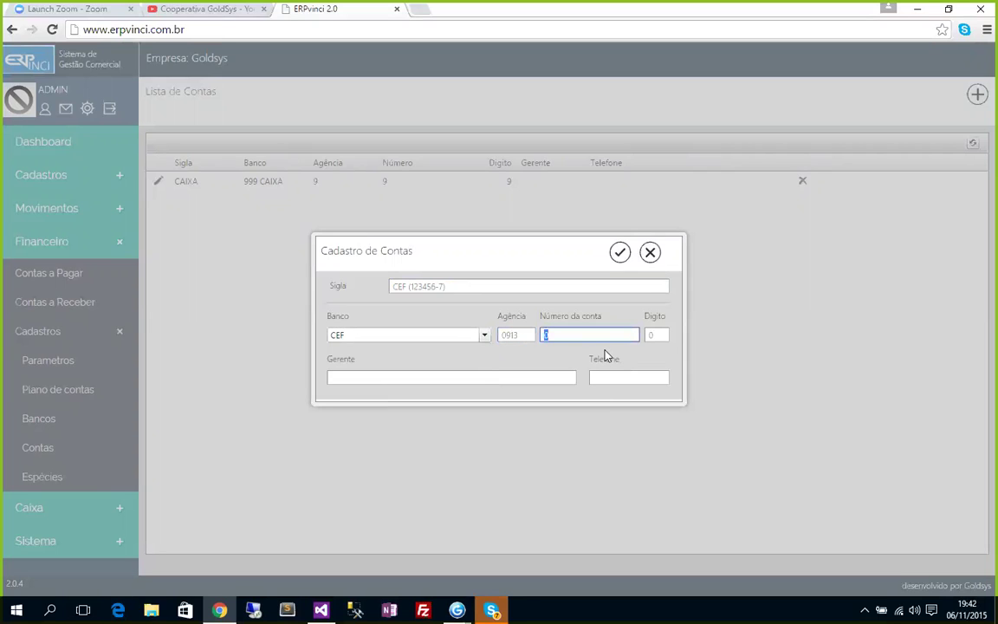
pyautogui.write('123456')
pyautogui.press('Tab')
pyautogui.write('7')
pyautogui.press('Tab')
pyautogui.click(619, 253)
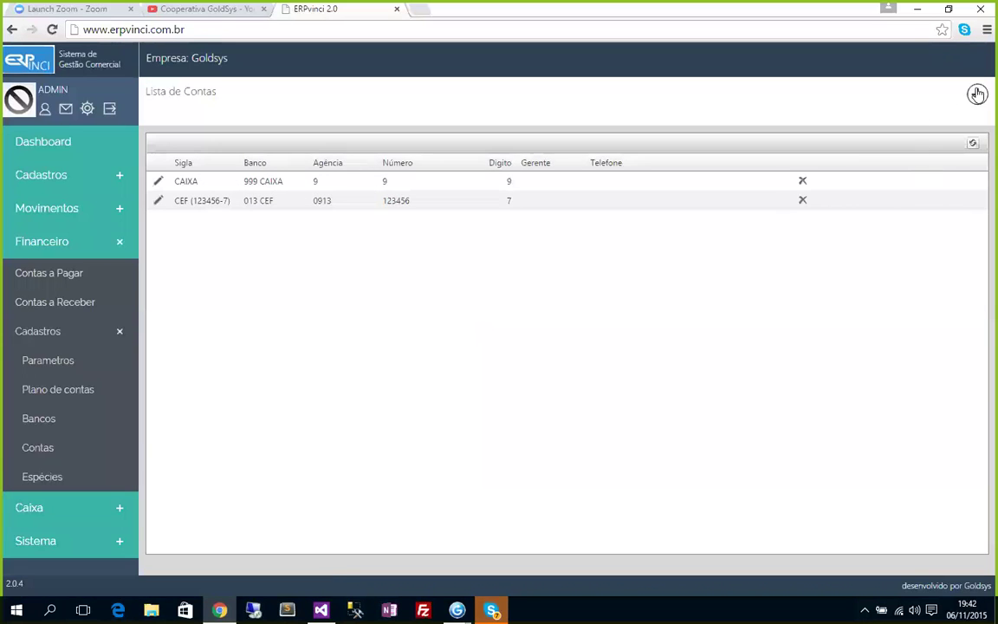
pyautogui.click(976, 94)
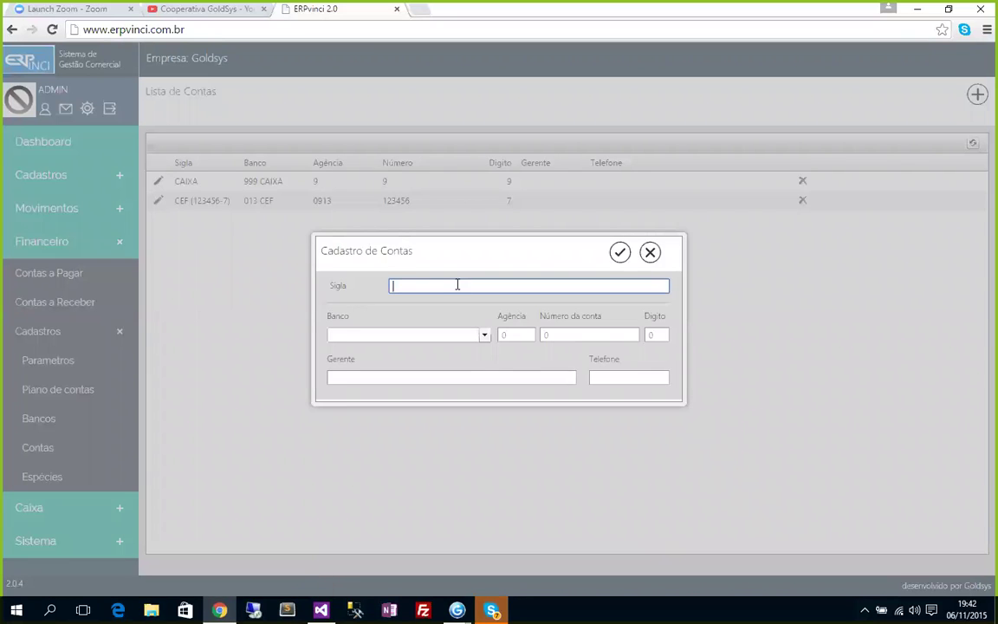
pyautogui.moveTo(492, 286); pyautogui.dragTo(379, 286)
pyautogui.click(508, 287)
pyautogui.press('Right')
pyautogui.press('Right')
pyautogui.press('Right')
pyautogui.hotkey('shift', 'Right')
pyautogui.press('Delete')
# Link the account to bank SANTANDER.
pyautogui.click(485, 336)
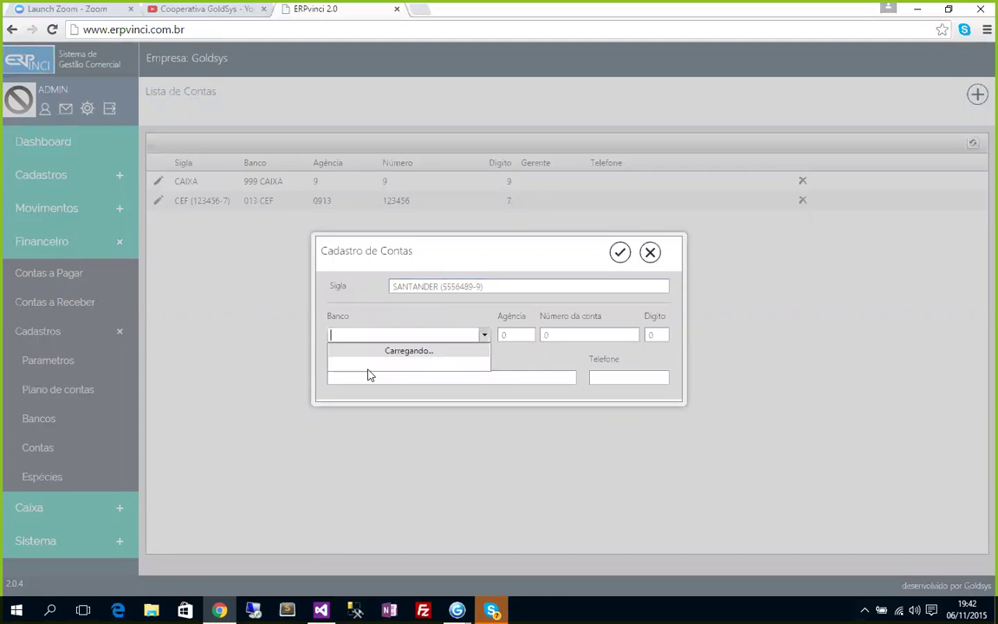
pyautogui.click(357, 376)
pyautogui.click(520, 337)
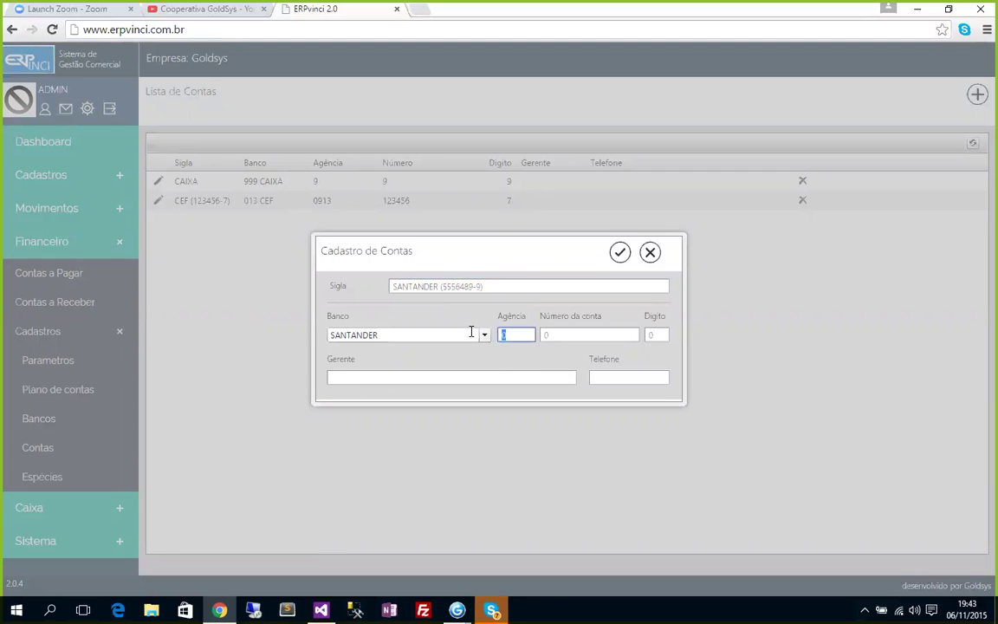
pyautogui.click(483, 336)
pyautogui.click(520, 344)
pyautogui.moveTo(440, 286); pyautogui.dragTo(543, 438)
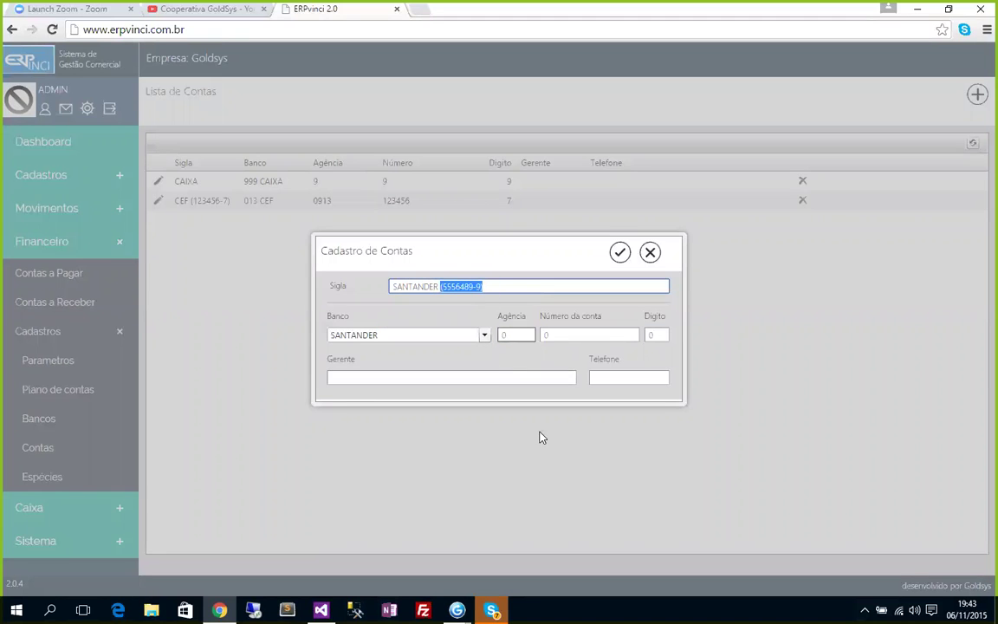
pyautogui.click(512, 336)
pyautogui.press('BackSpace')
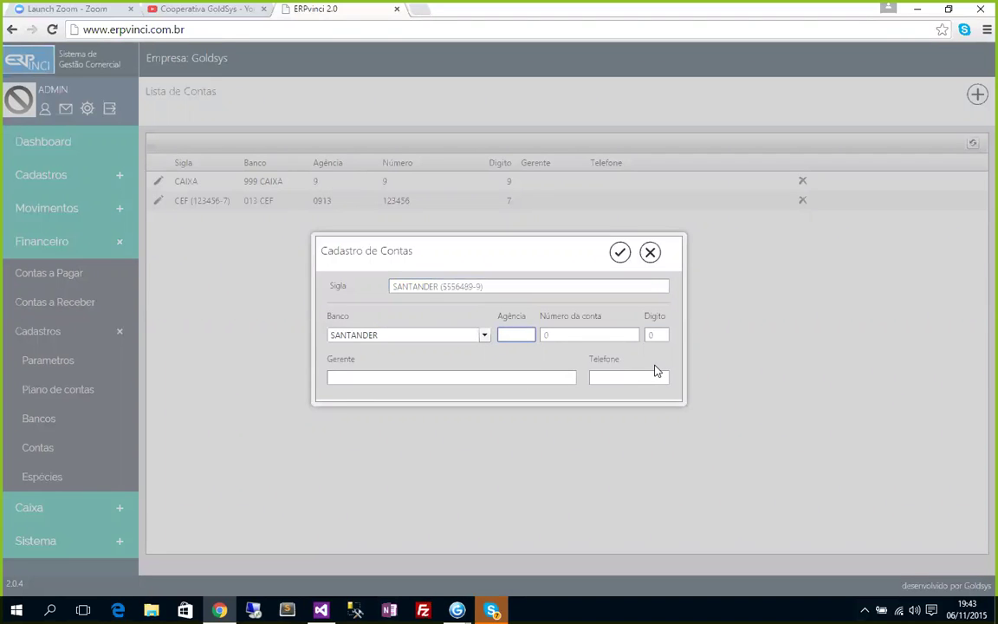
pyautogui.write('0123')
pyautogui.press('Tab')
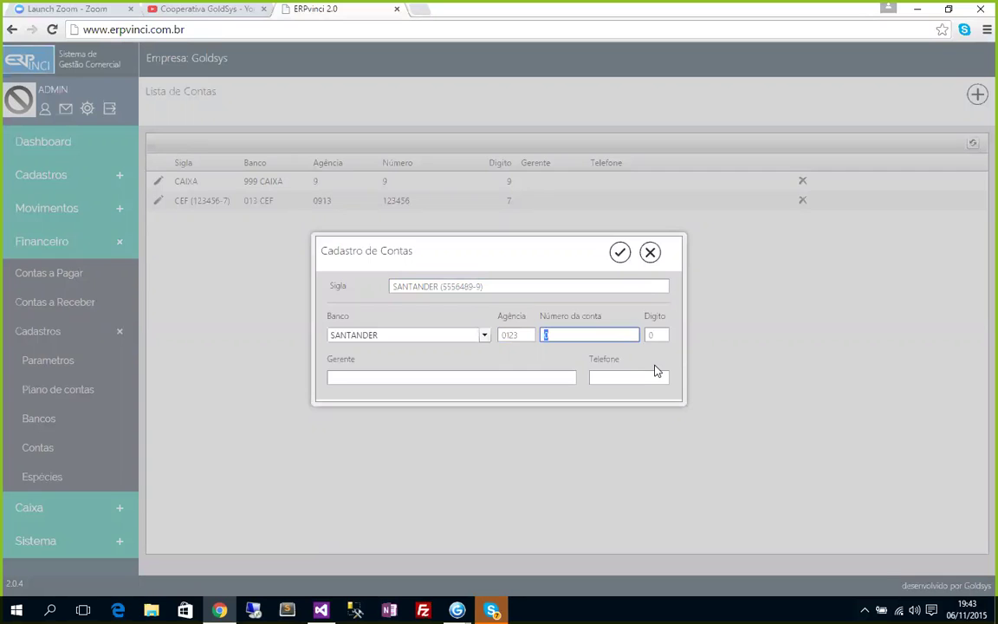
pyautogui.press('Tab')
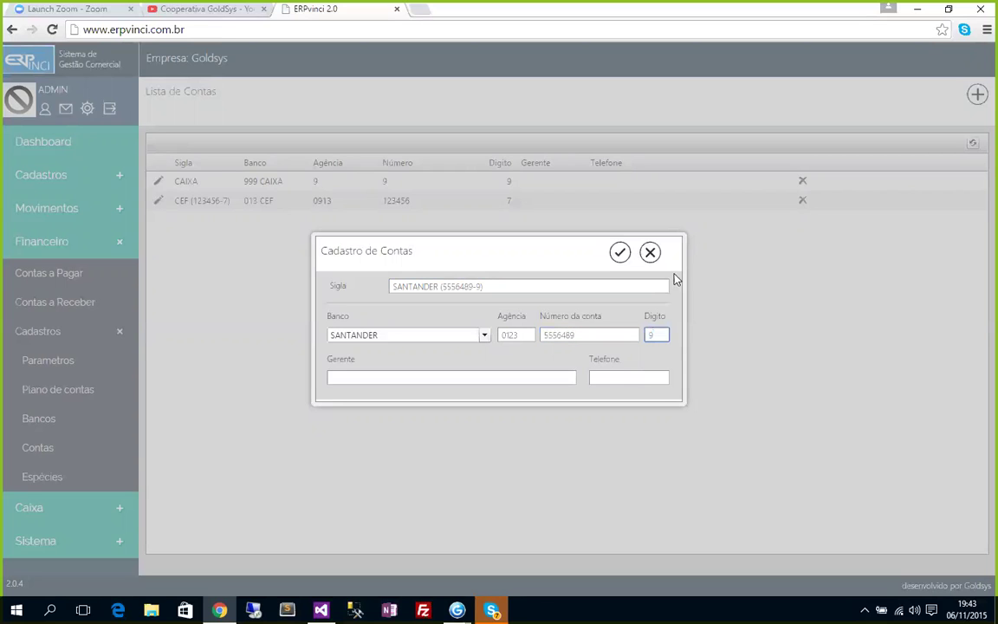
pyautogui.click(620, 252)
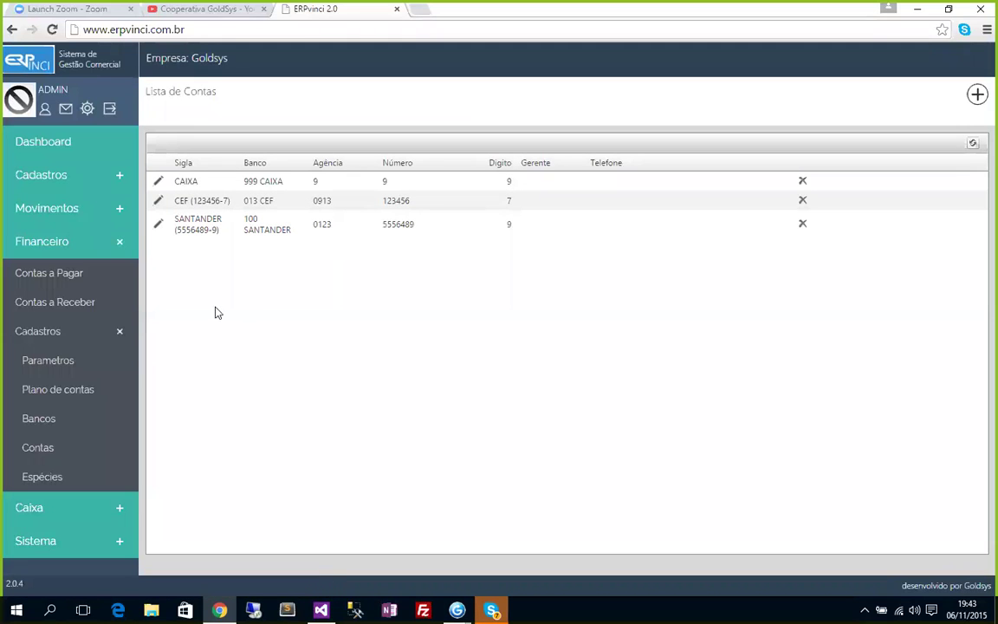
# Open the Espécies list and save a new species with Sigla Dinheiro.
pyautogui.click(37, 479)
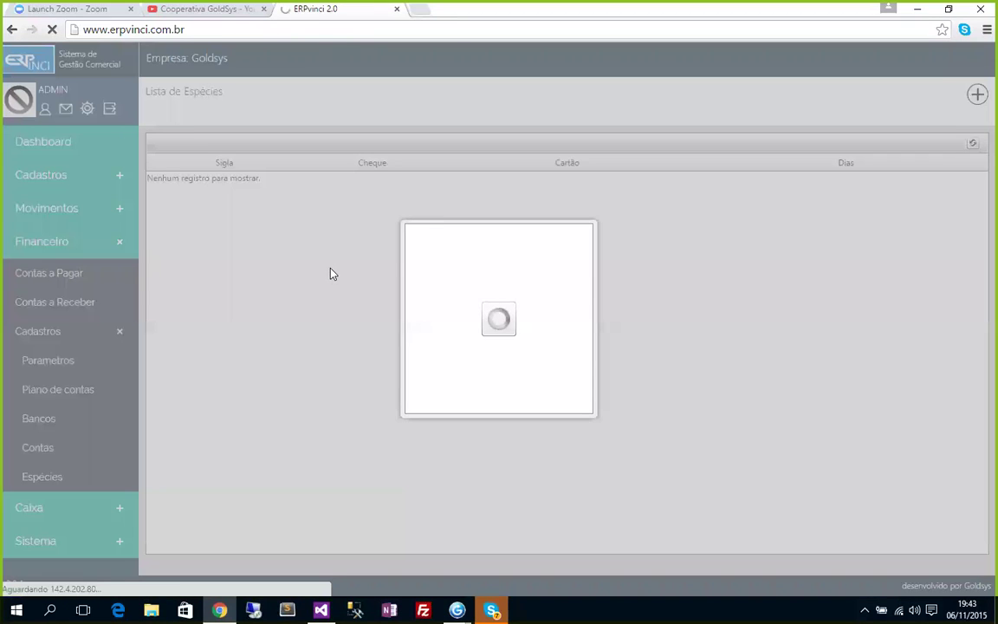
pyautogui.write('Dinheiro')
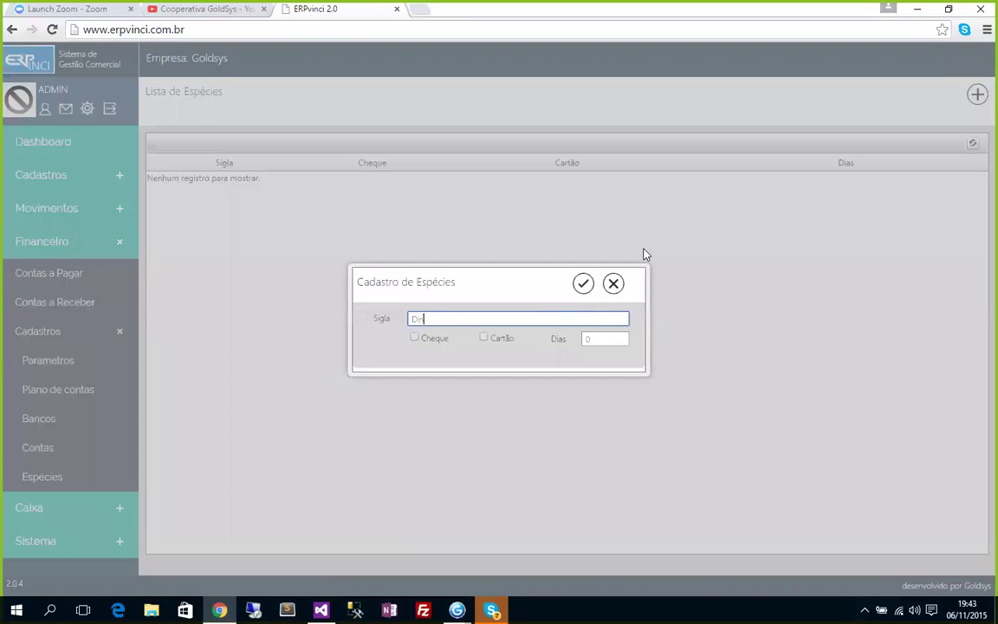
pyautogui.click(583, 283)
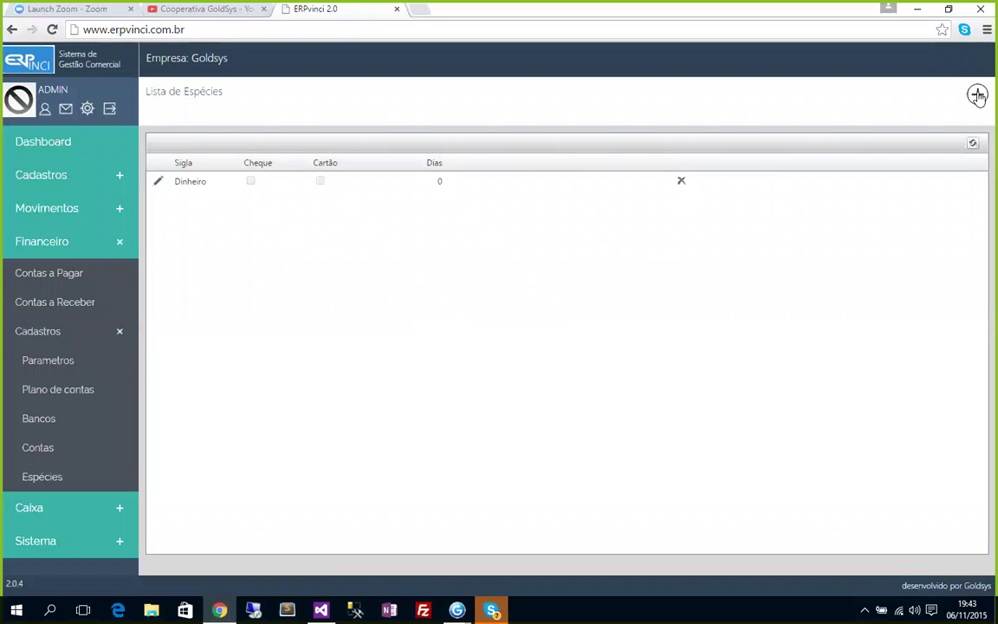
# Start a new payment species with Sigla Cheque and tick the Cheque option.
pyautogui.click(977, 94)
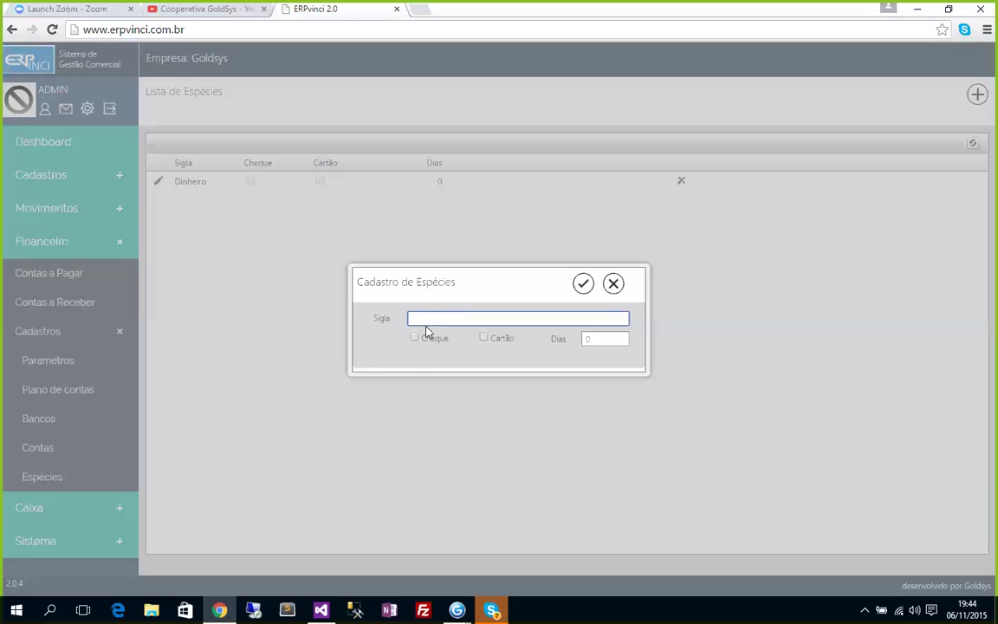
pyautogui.write('eque')
pyautogui.click(416, 337)
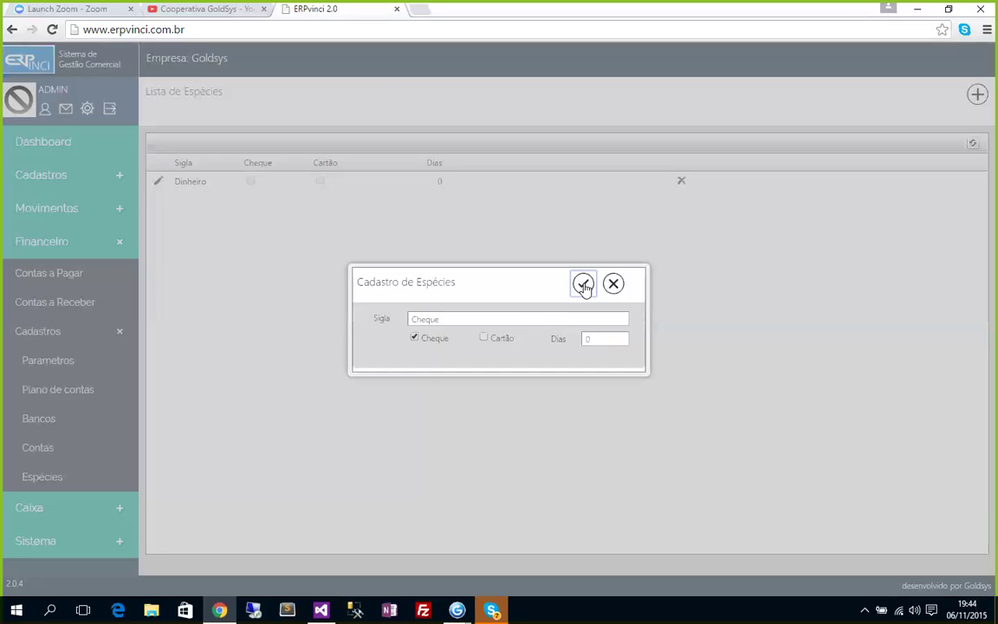
pyautogui.click(589, 339)
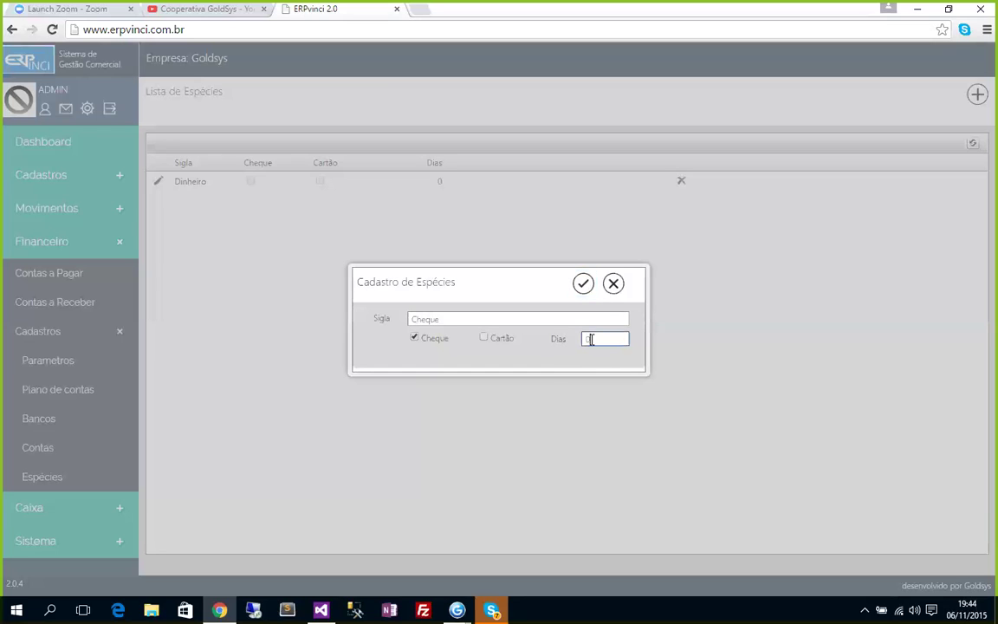
pyautogui.press('Escape')
# Set the Cheque species' Dias back to 0 and save it.
pyautogui.write('2')
pyautogui.click(590, 319)
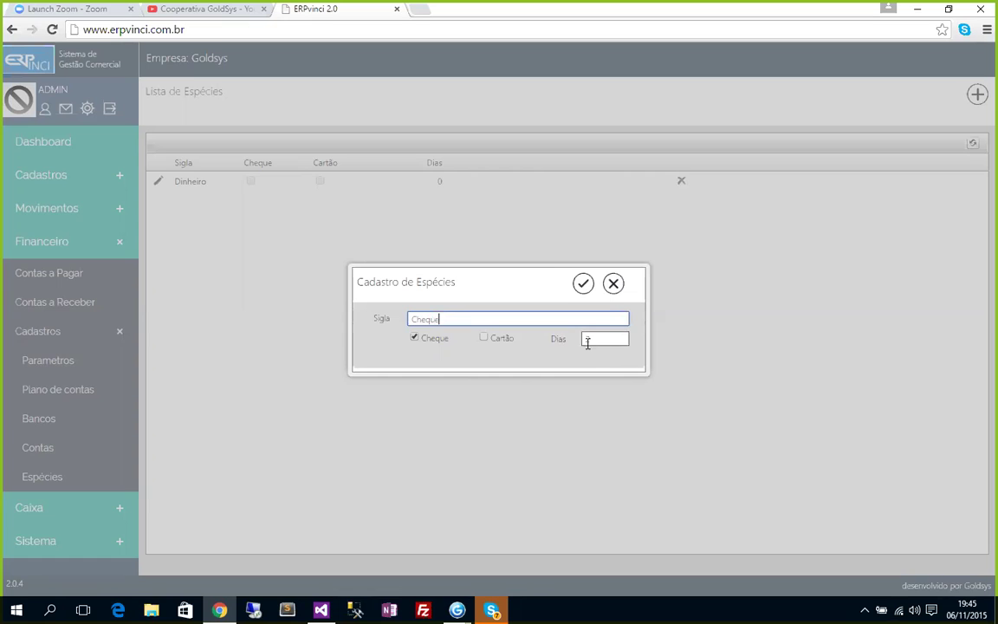
pyautogui.doubleClick(588, 339)
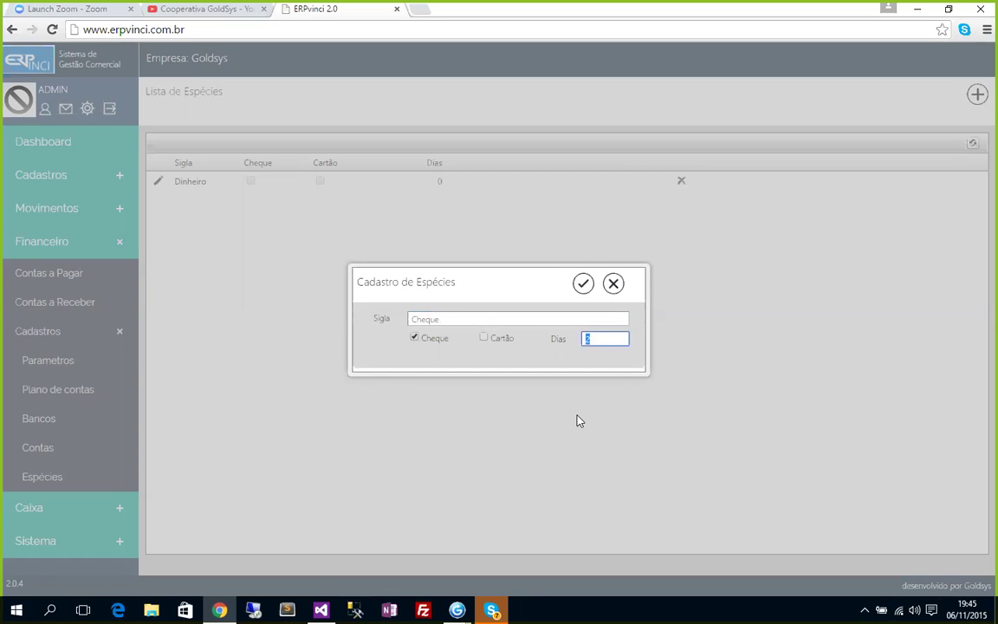
pyautogui.write('0')
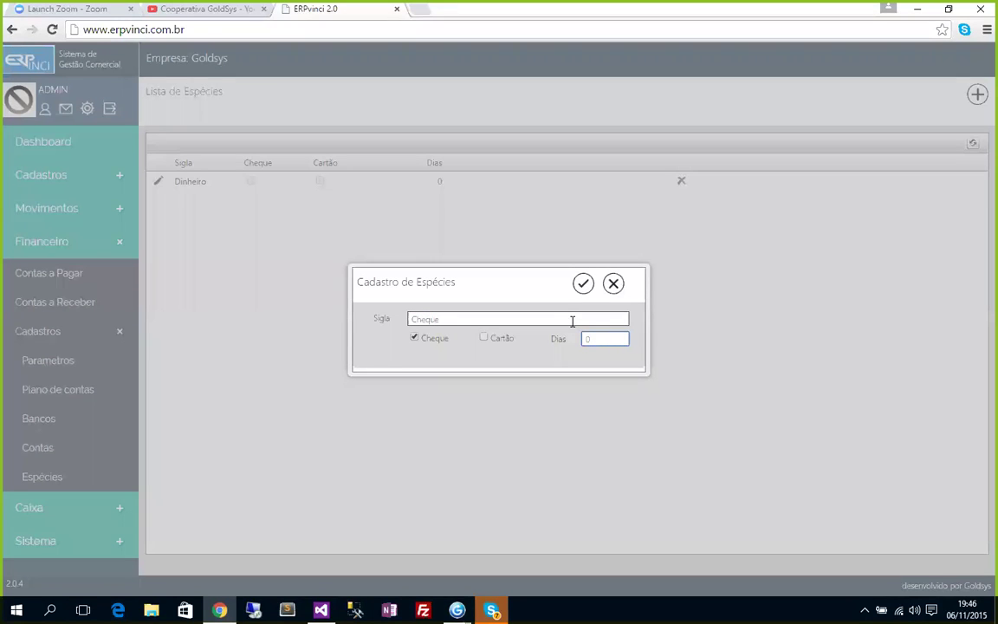
pyautogui.click(584, 284)
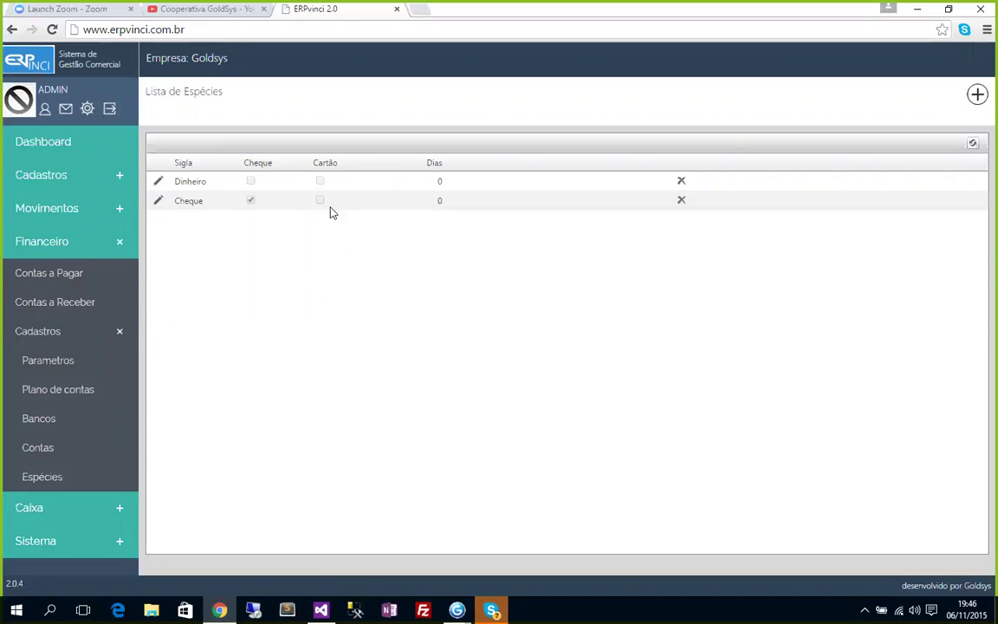
# Start a new payment species named DEBITO and tick Cartão.
pyautogui.click(977, 94)
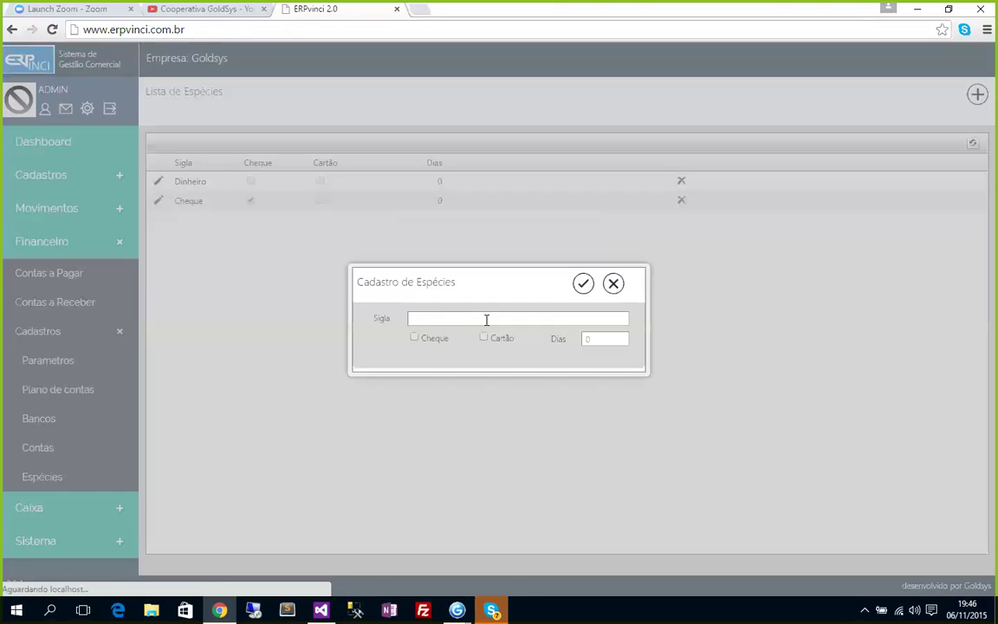
pyautogui.write('DEBITO')
pyautogui.press('Tab')
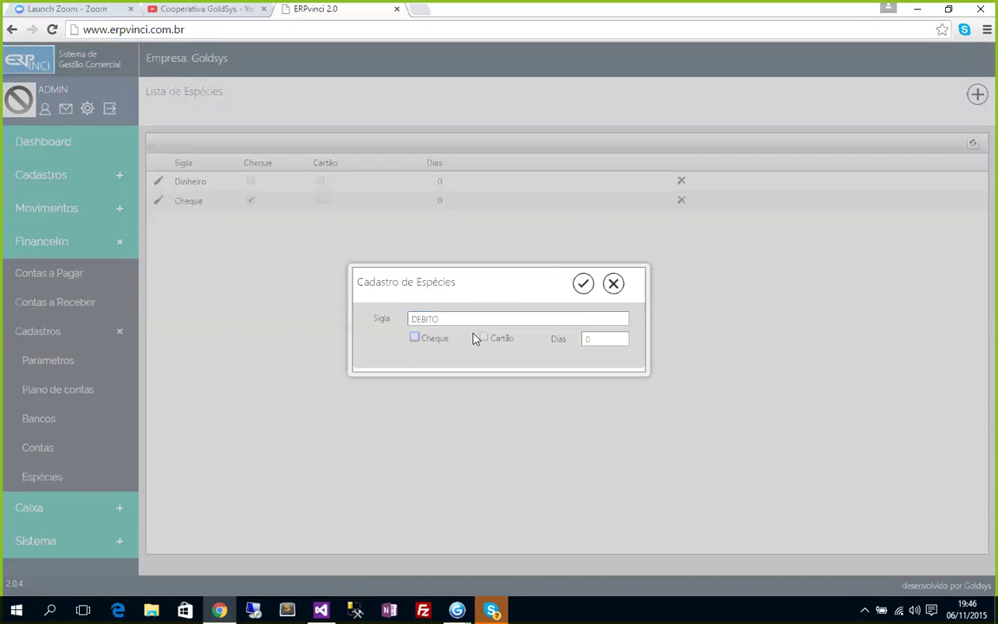
pyautogui.click(483, 338)
# Enter 0 in the DEBITO species' Dias field.
pyautogui.click(588, 338)
pyautogui.write('0')
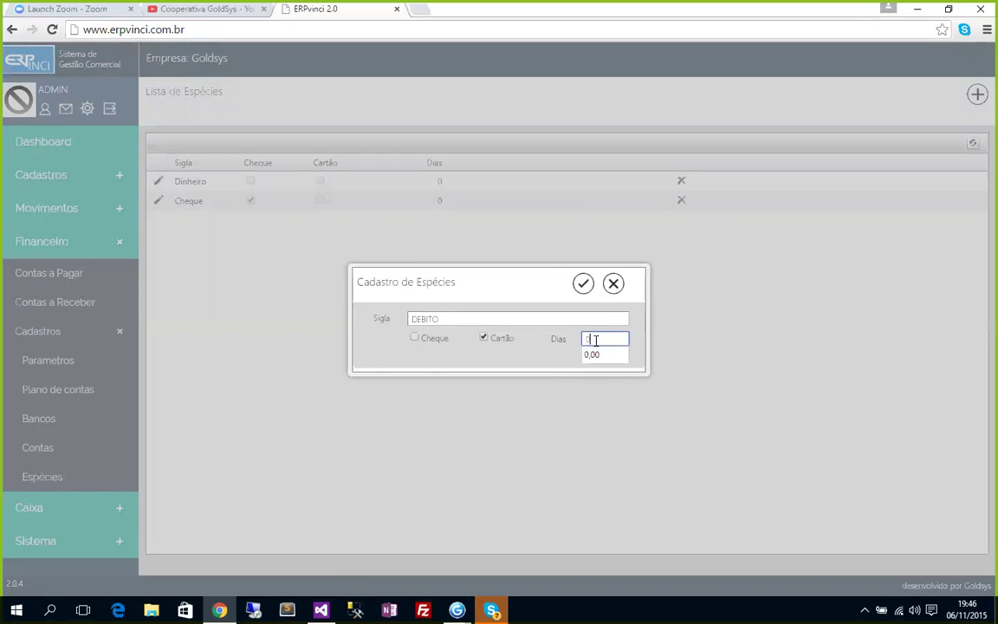
pyautogui.click(540, 319)
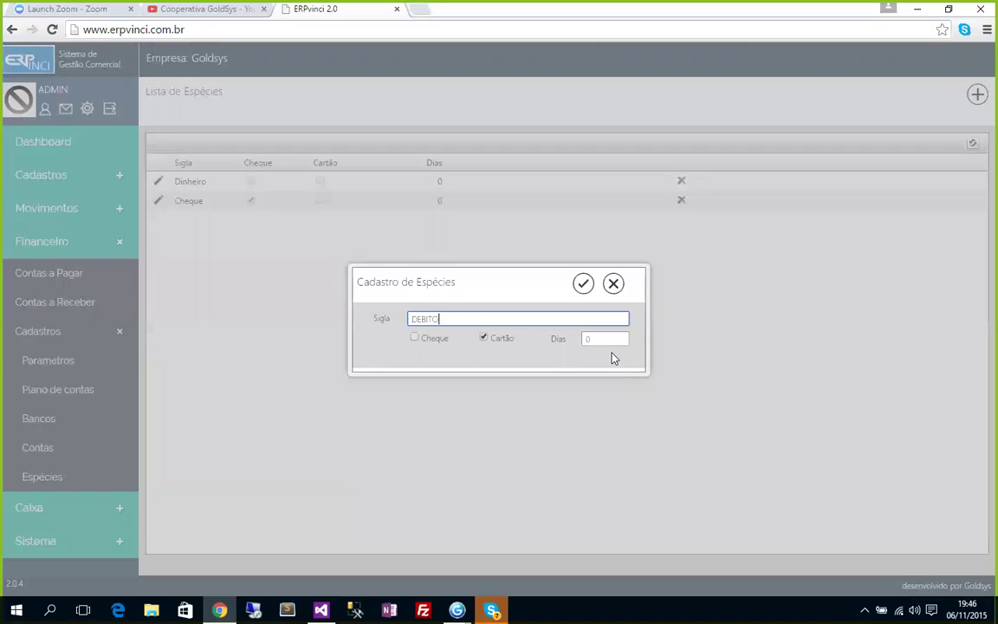
pyautogui.click(604, 340)
pyautogui.doubleClick(600, 339)
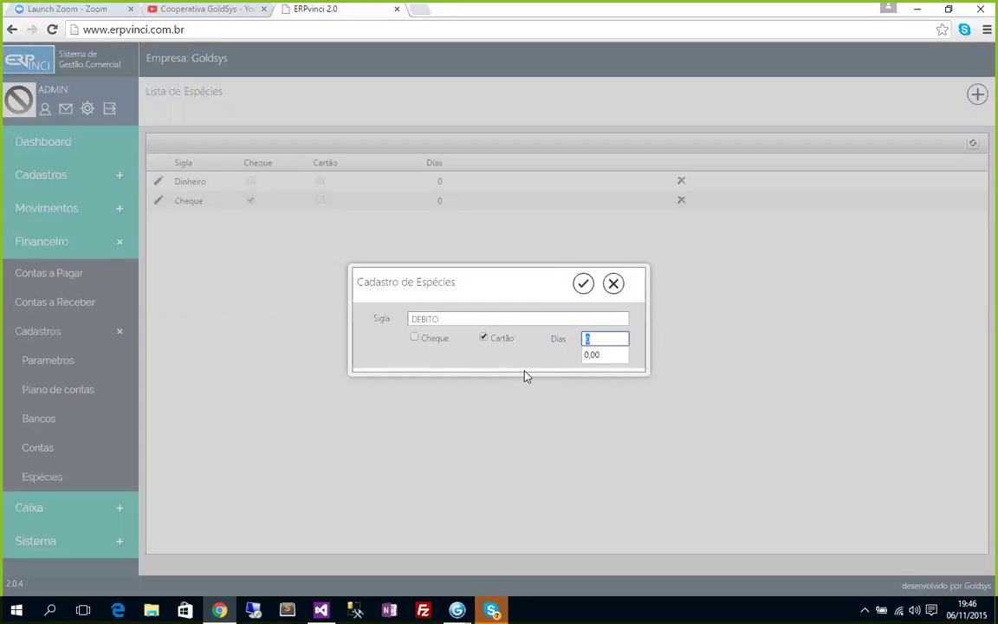
pyautogui.click(583, 339)
pyautogui.click(586, 319)
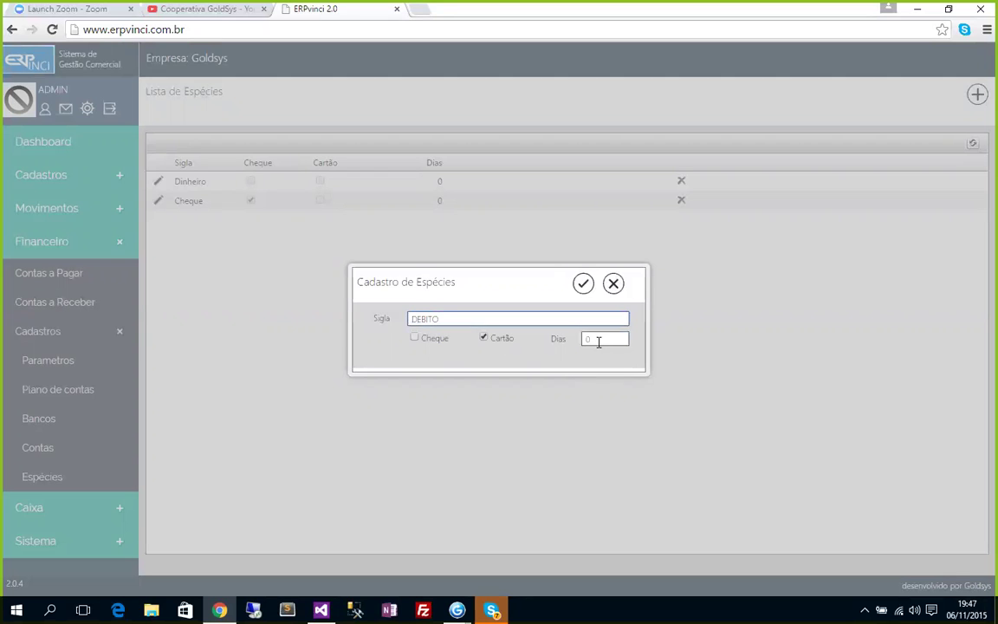
# Clear the stray 1 so DEBITO keeps 0 days, and save it.
pyautogui.press('Tab')
pyautogui.press('Tab')
pyautogui.press('Tab')
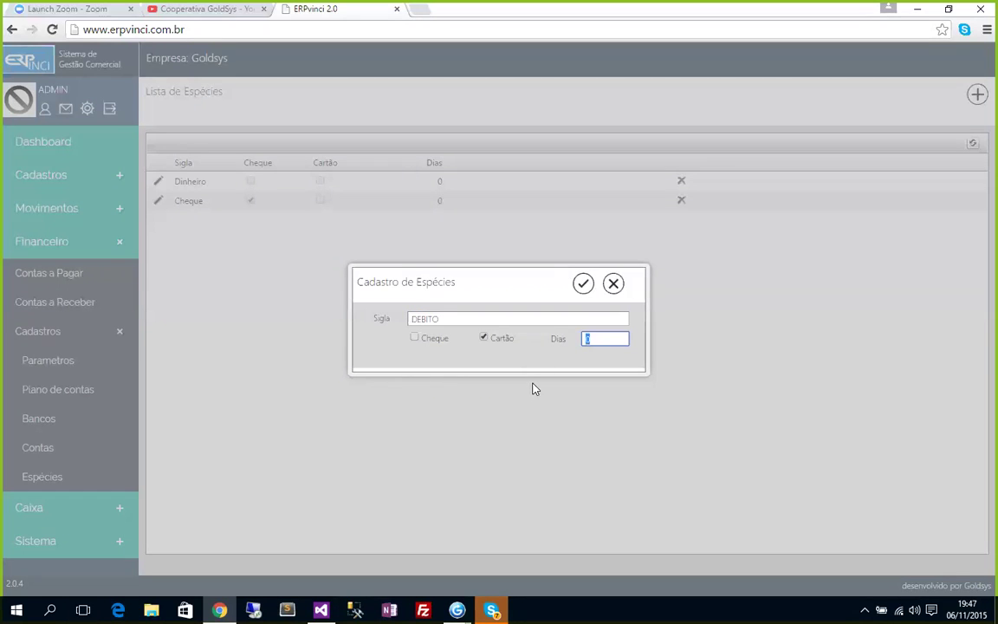
pyautogui.write('1')
pyautogui.doubleClick(587, 341)
pyautogui.press('BackSpace')
pyautogui.click(590, 322)
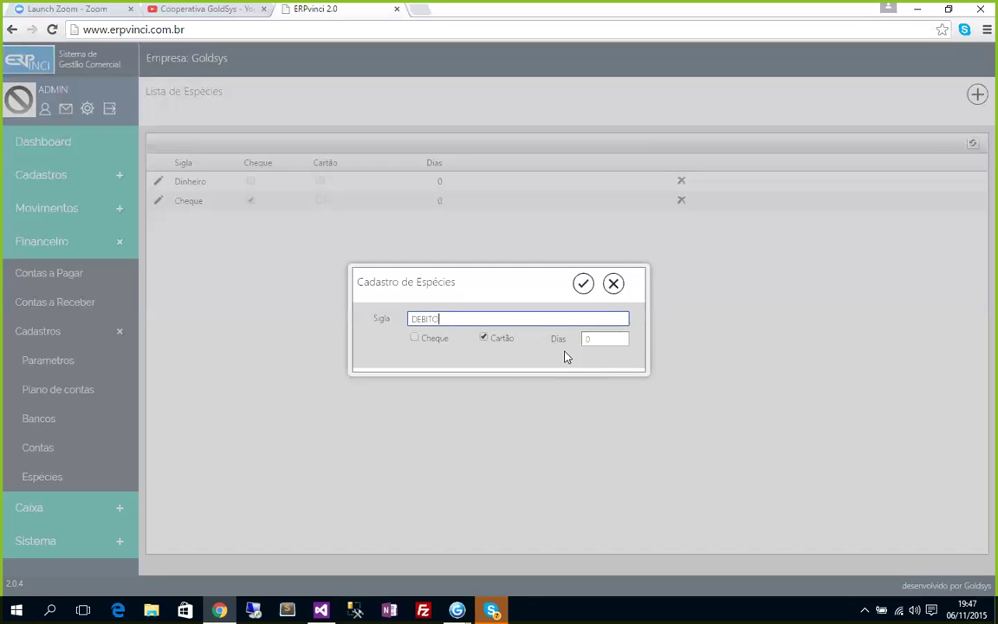
pyautogui.click(587, 341)
pyautogui.click(584, 285)
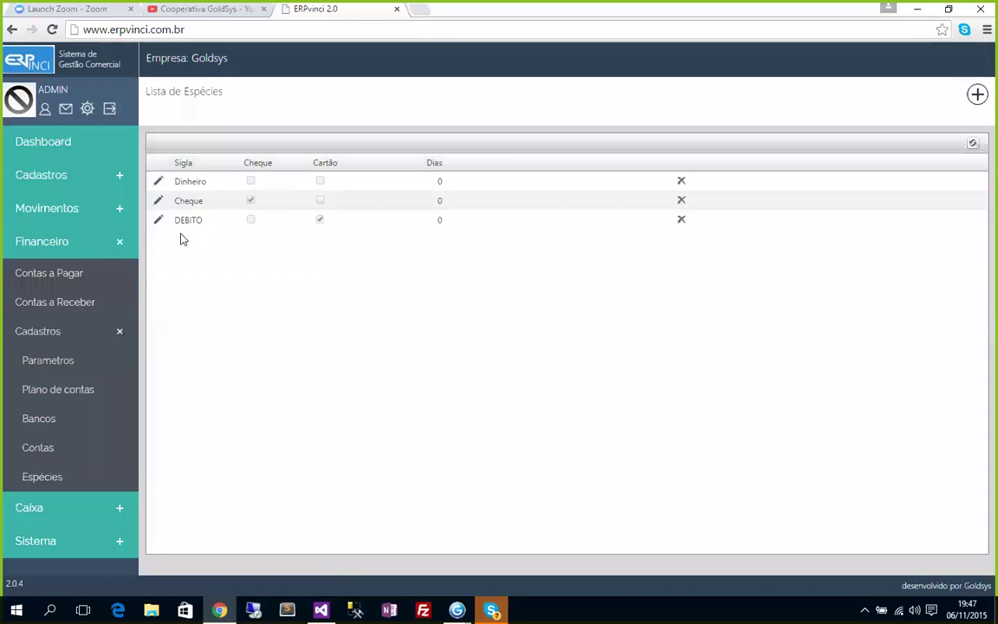
pyautogui.click(978, 94)
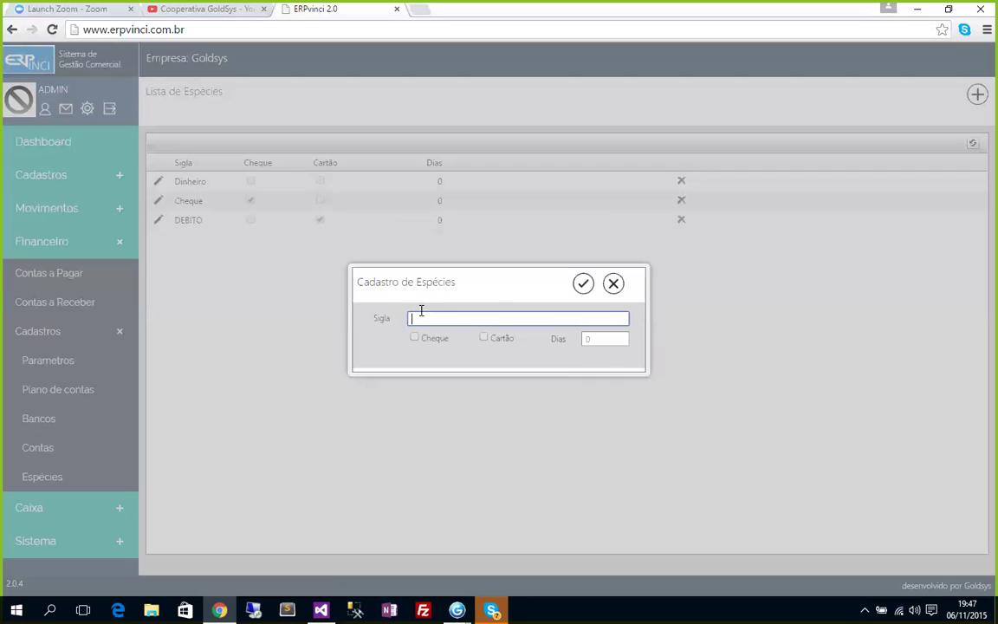
# Name the new species Crédito, tick Cartão with 0 days, and save it.
pyautogui.write('ch')
pyautogui.press('BackSpace')
pyautogui.press('BackSpace')
pyautogui.write('Car')
pyautogui.write('t')
pyautogui.press('BackSpace')
pyautogui.press('BackSpace')
pyautogui.press('BackSpace')
pyautogui.press('BackSpace')
pyautogui.write('Crêdito')
pyautogui.click(483, 338)
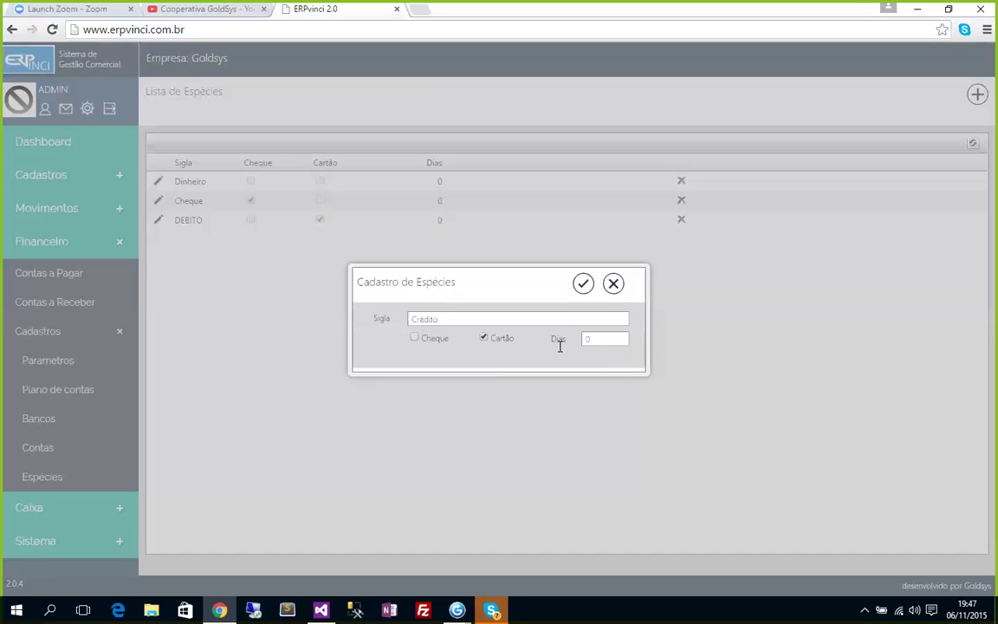
pyautogui.click(603, 343)
pyautogui.click(584, 284)
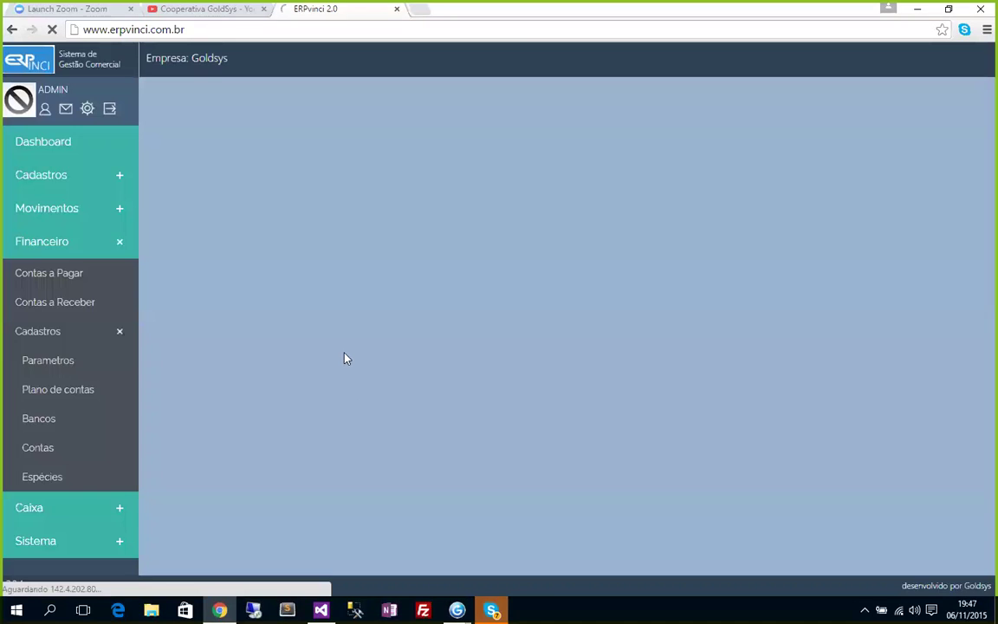
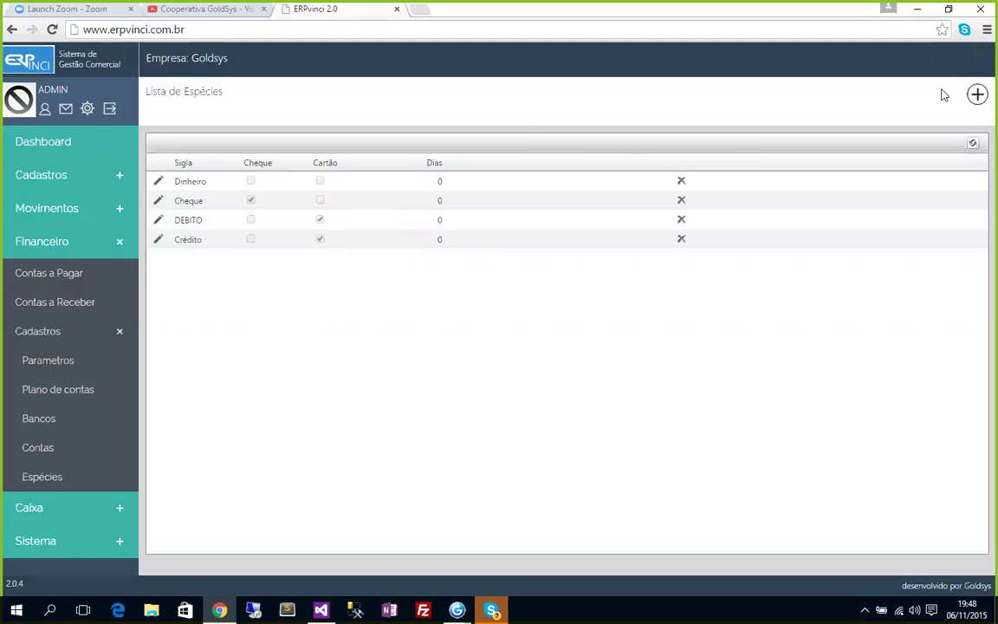
# Add chart-of-accounts entry 1 'Entradas' as a Crédito account.
pyautogui.click(42, 394)
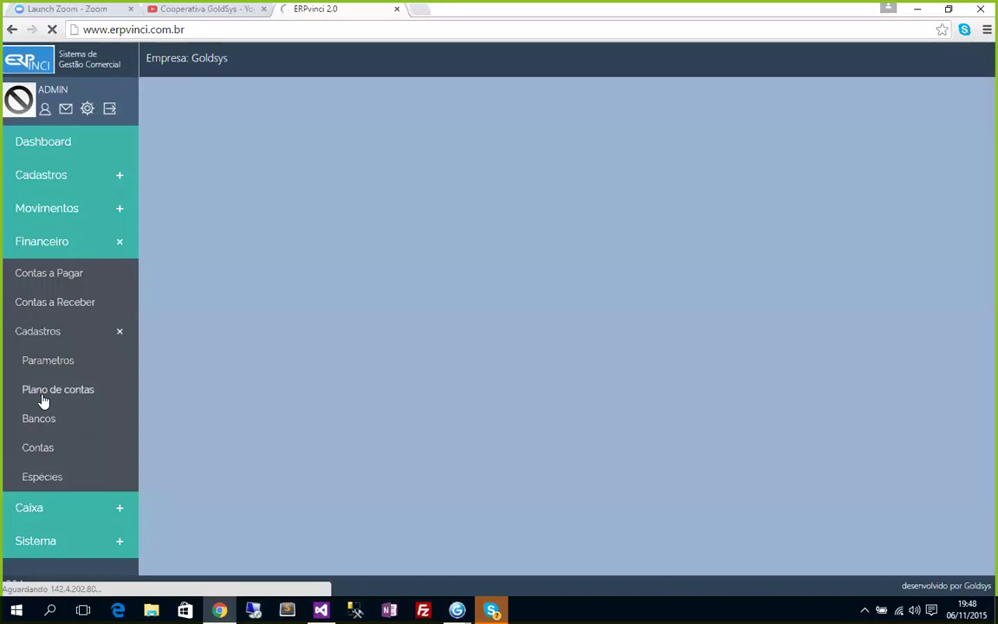
pyautogui.click(975, 93)
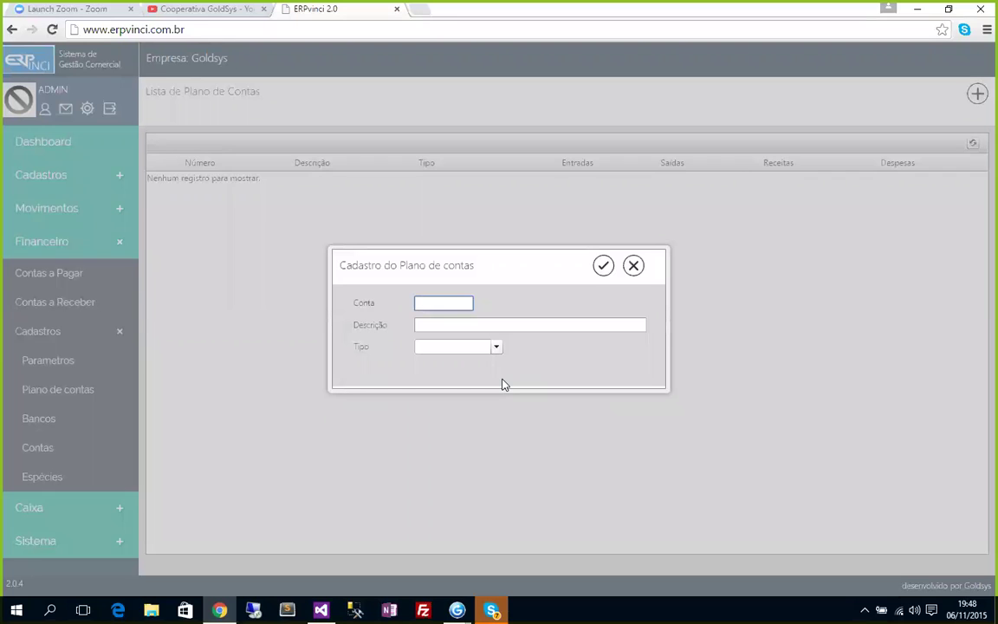
pyautogui.write('1')
pyautogui.press('Tab')
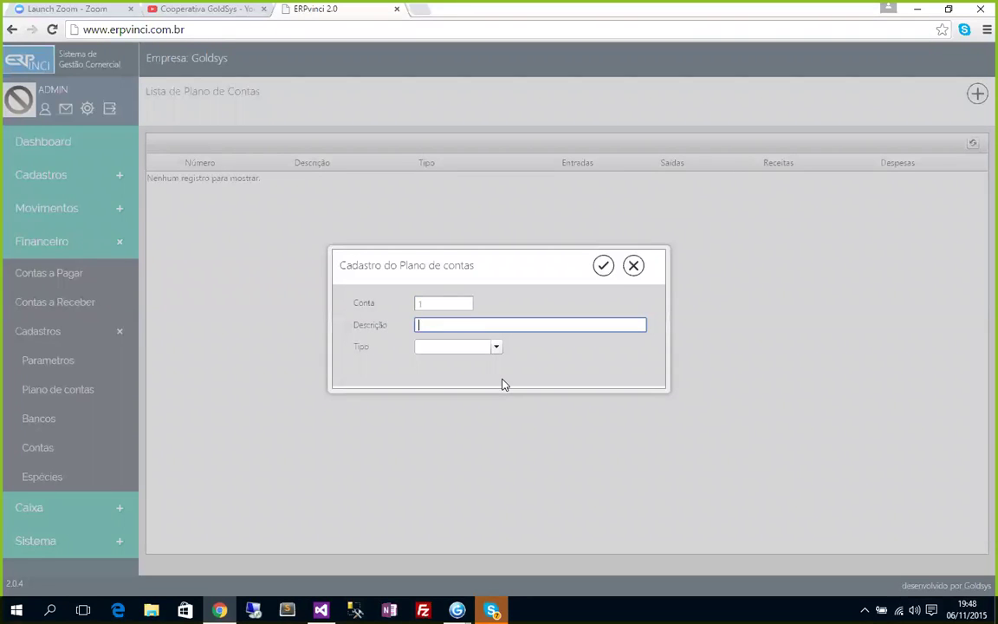
pyautogui.write('Entradas')
pyautogui.click(495, 347)
pyautogui.click(459, 363)
pyautogui.click(603, 266)
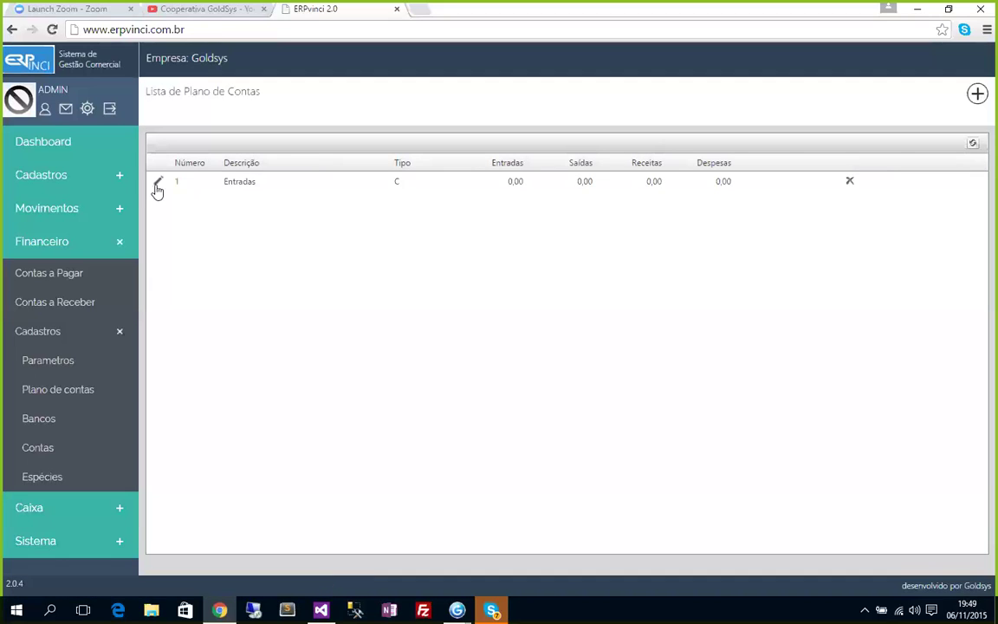
# Add account 2 'Saidas' as a Débito account.
pyautogui.click(978, 95)
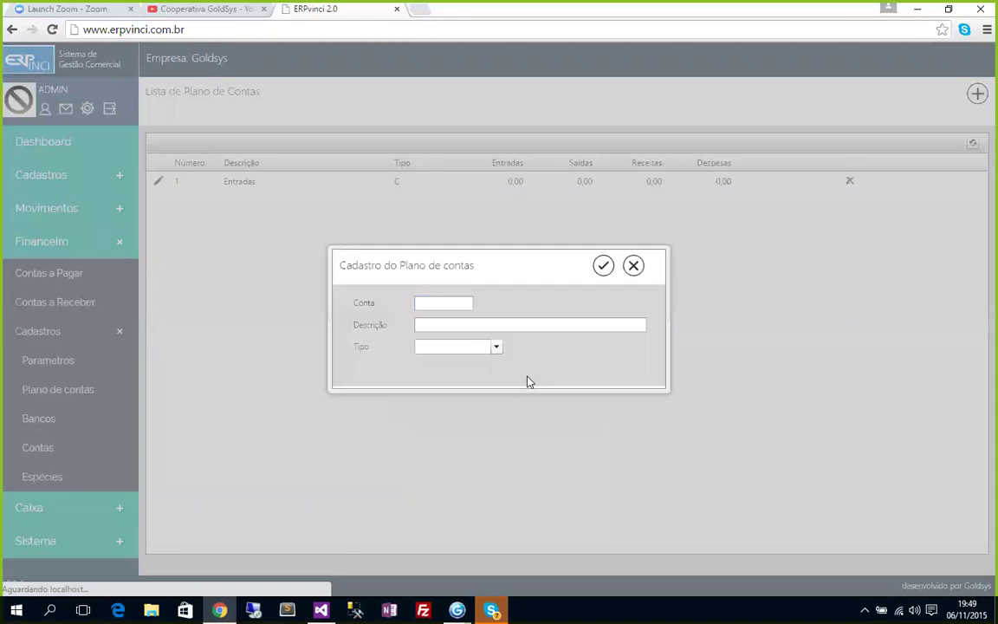
pyautogui.write('2')
pyautogui.click(436, 326)
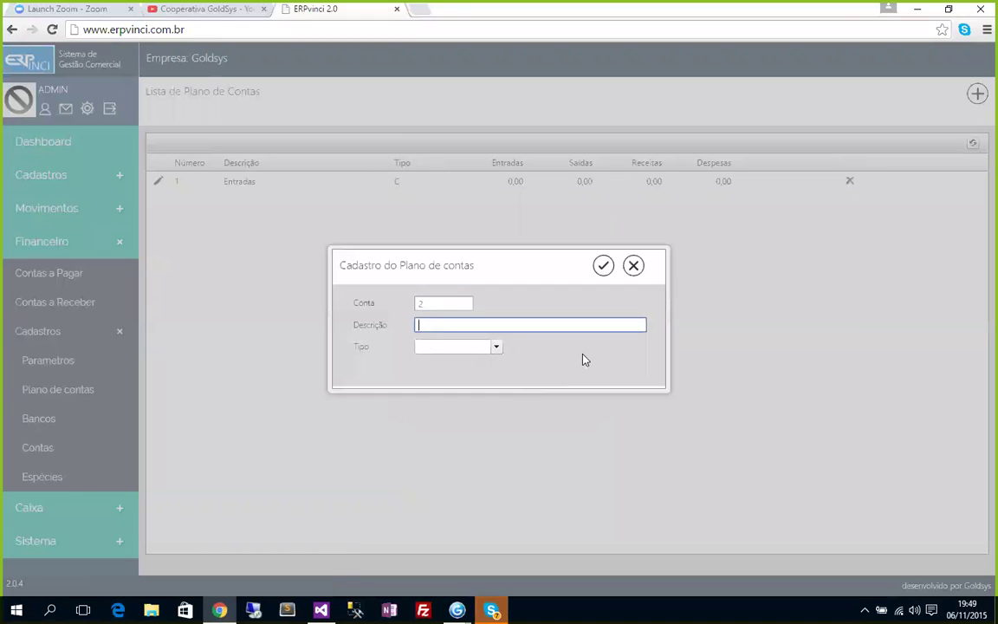
pyautogui.write('Saidas')
pyautogui.click(498, 349)
pyautogui.click(428, 381)
pyautogui.click(602, 269)
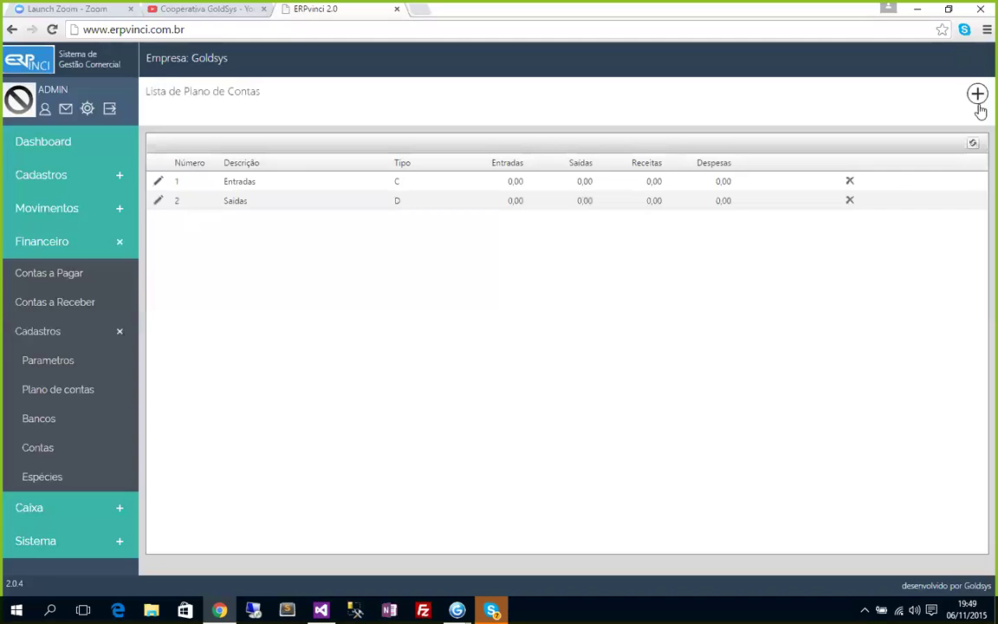
# Add credit account 1.01 'Vendas'.
pyautogui.click(979, 103)
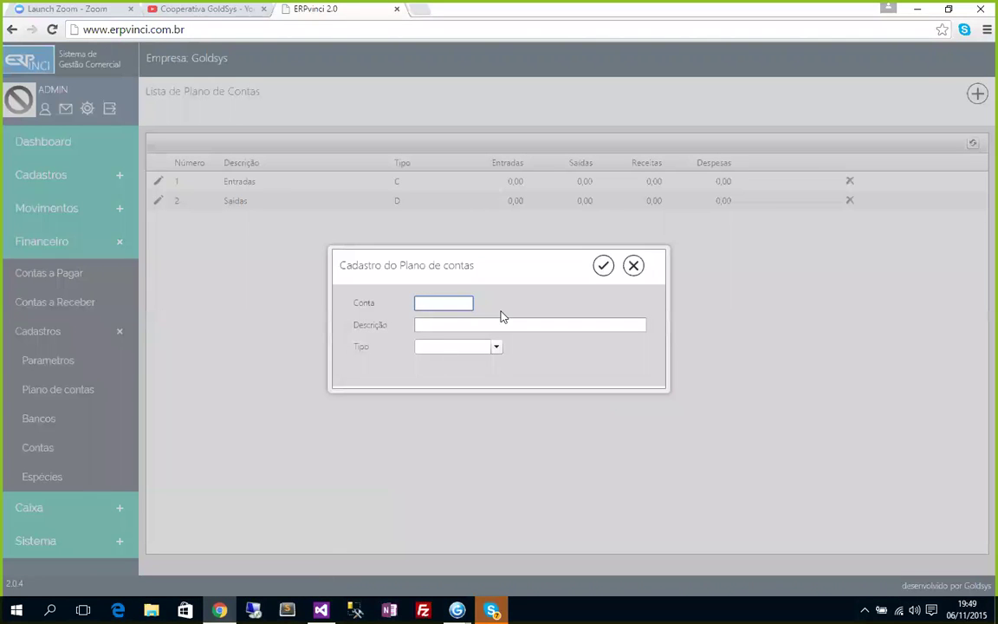
pyautogui.write('1.01')
pyautogui.press('Tab')
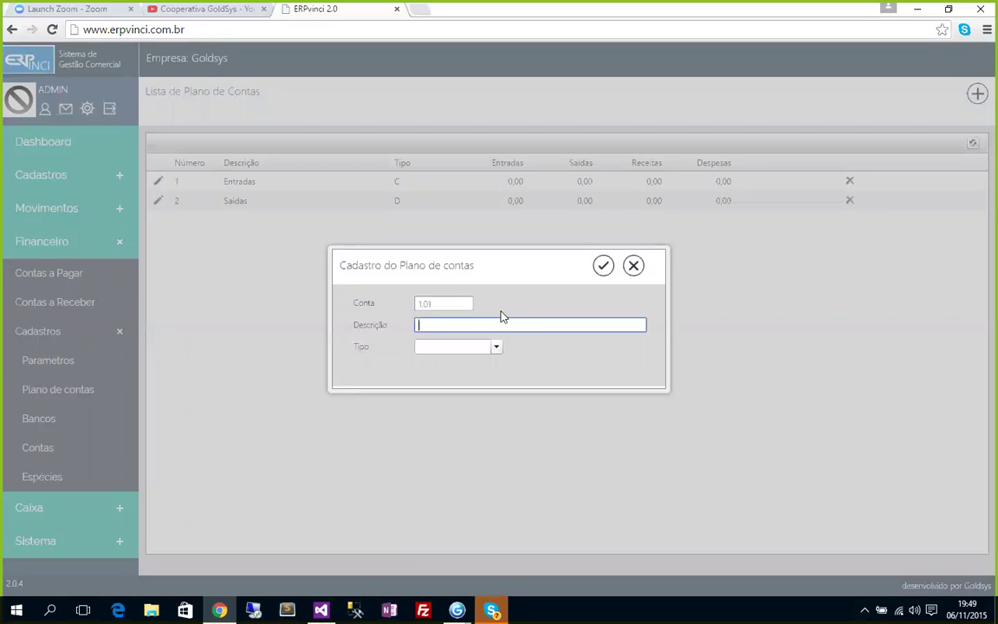
pyautogui.write('Vendas')
pyautogui.click(497, 347)
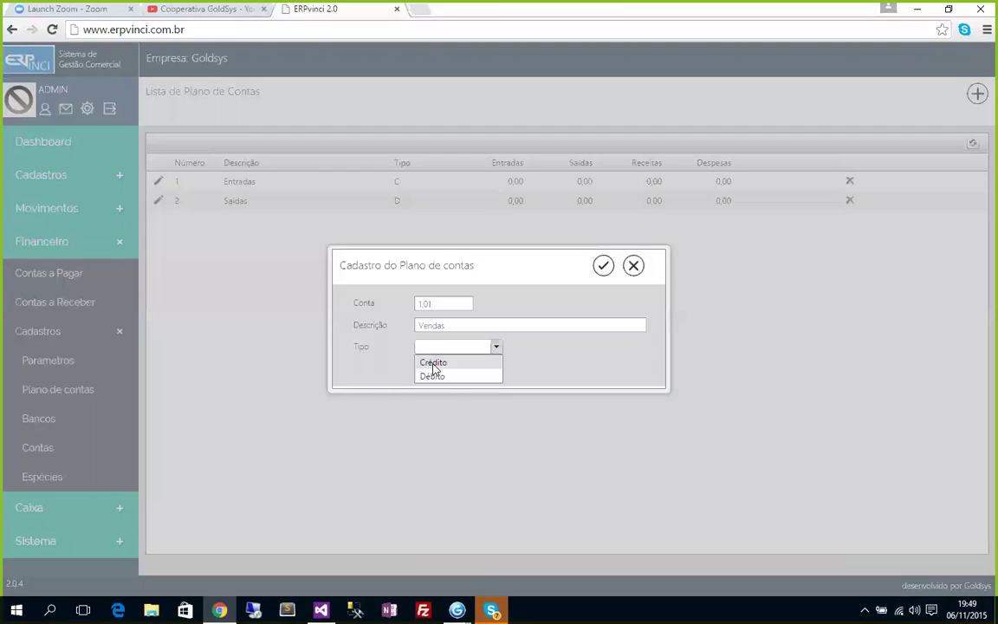
pyautogui.click(434, 363)
pyautogui.click(603, 265)
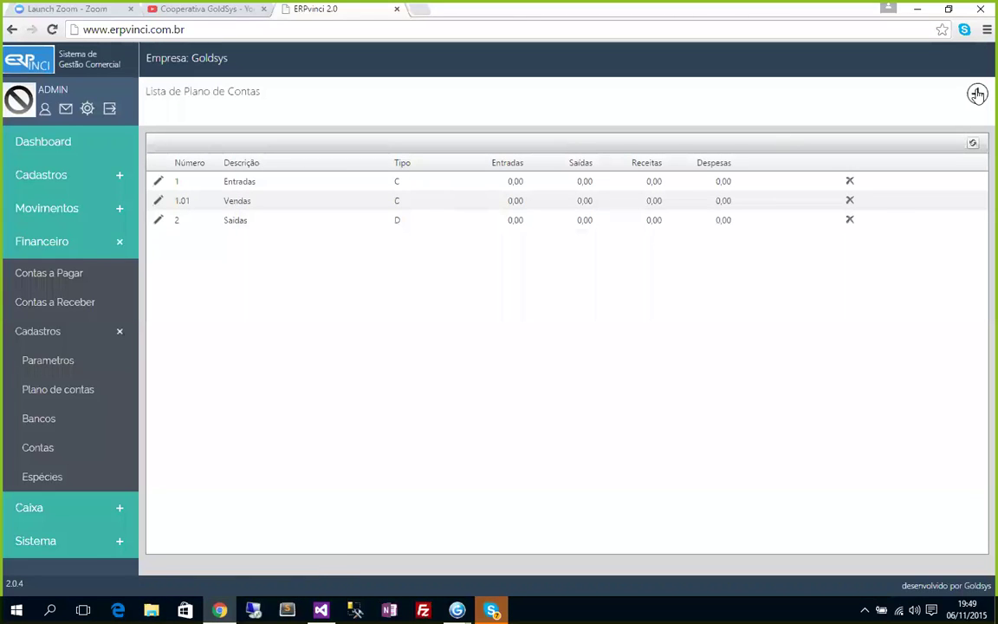
# Add credit account 1.01.001 'Produtos'.
pyautogui.click(977, 94)
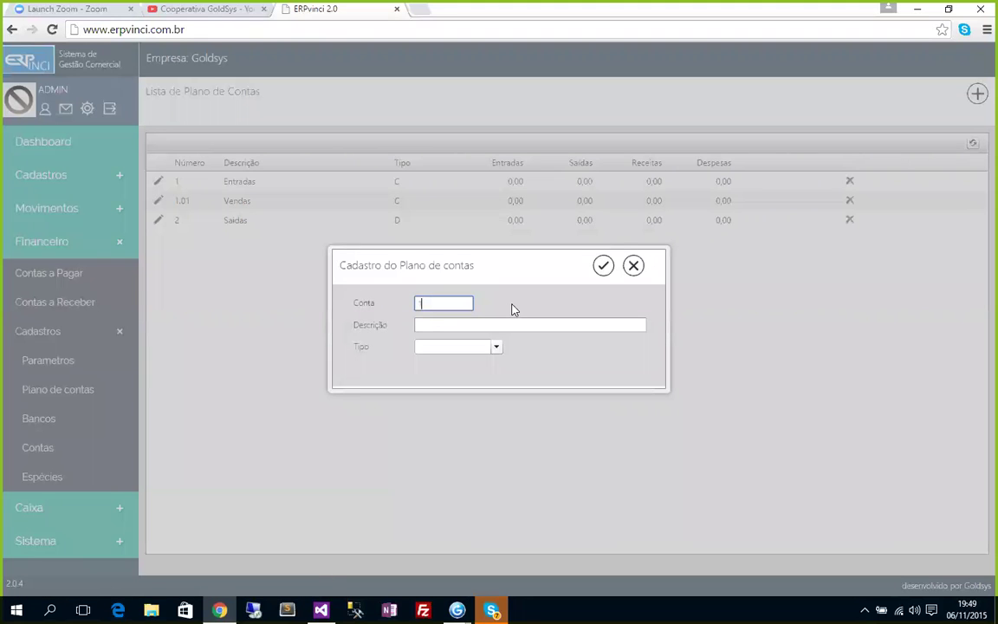
pyautogui.write('1.01.001')
pyautogui.press('Tab')
pyautogui.write('Prodtu')
pyautogui.press('BackSpace')
pyautogui.press('BackSpace')
pyautogui.press('BackSpace')
pyautogui.write('dutos')
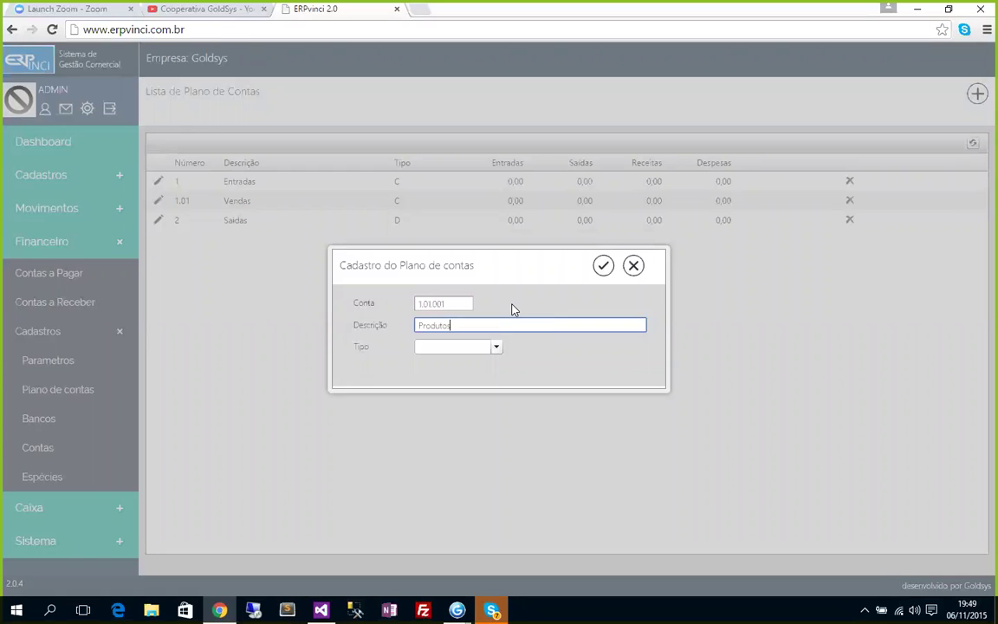
pyautogui.click(496, 347)
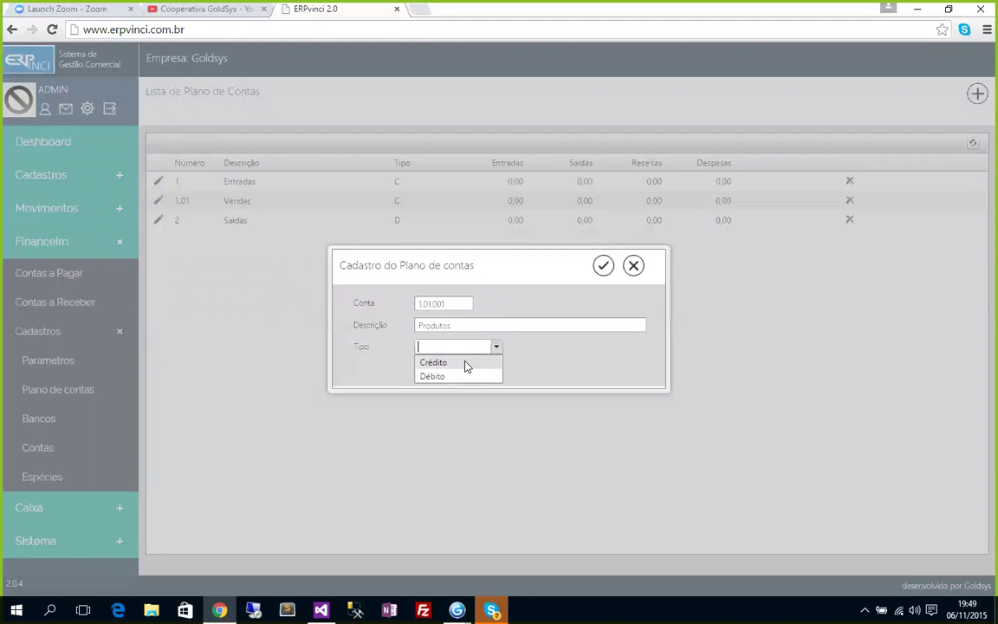
pyautogui.click(468, 361)
pyautogui.click(604, 267)
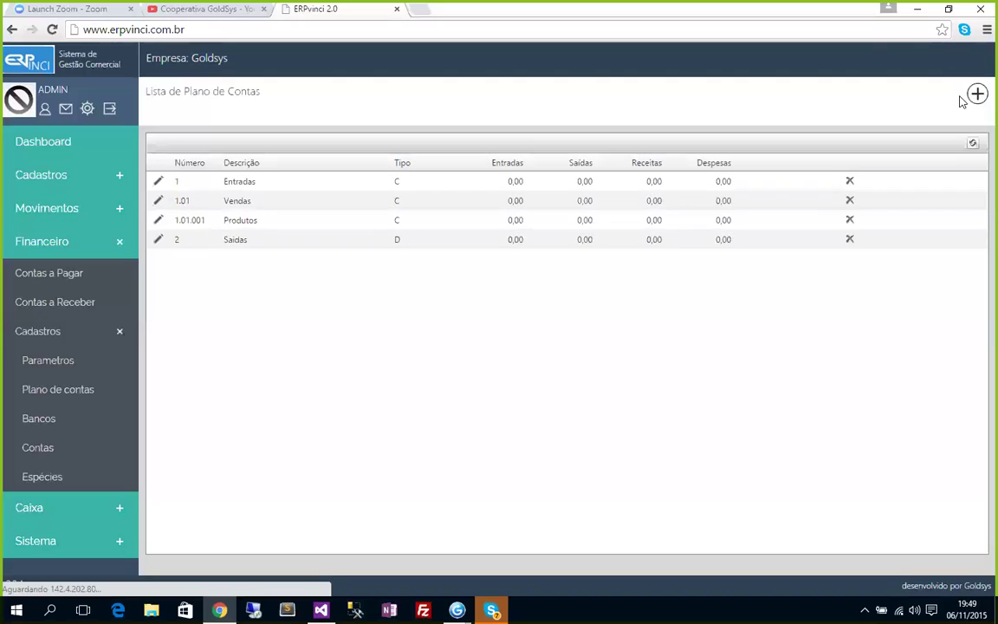
# Add credit account 1.01.002 'Serviços'.
pyautogui.click(978, 96)
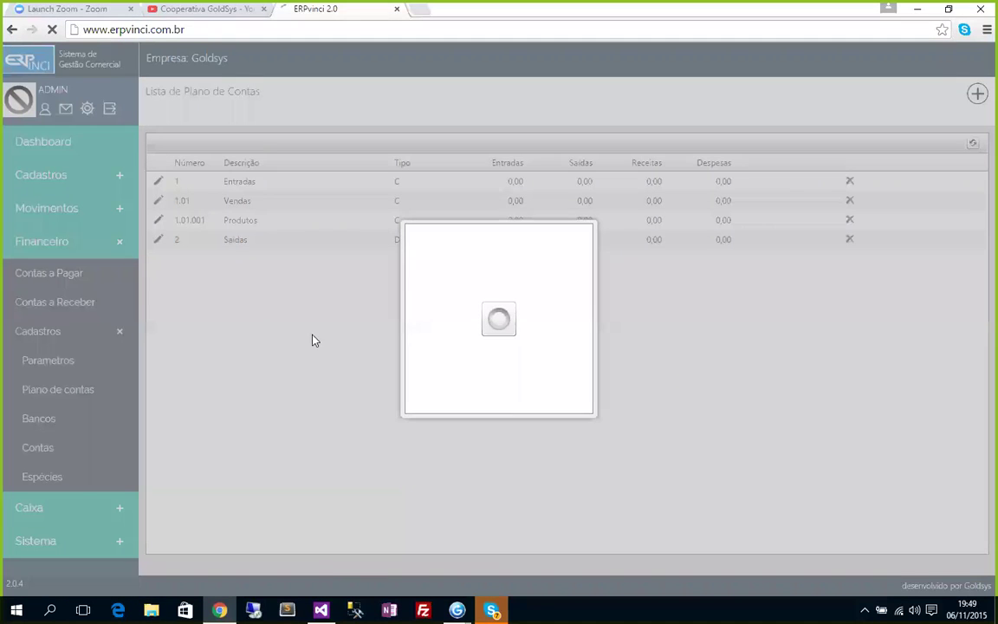
pyautogui.write('1.01.002')
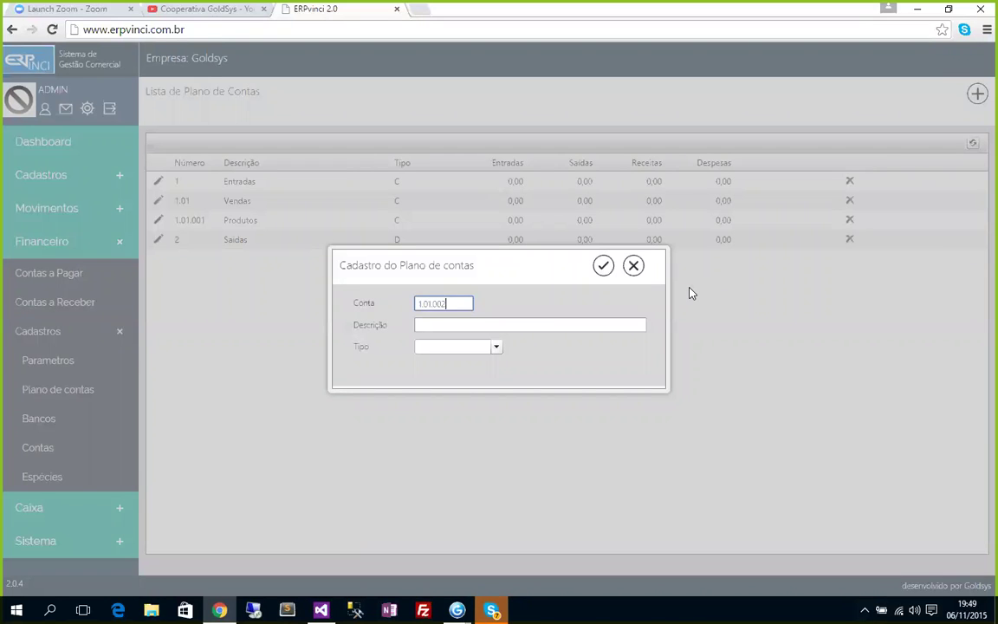
pyautogui.press('Tab')
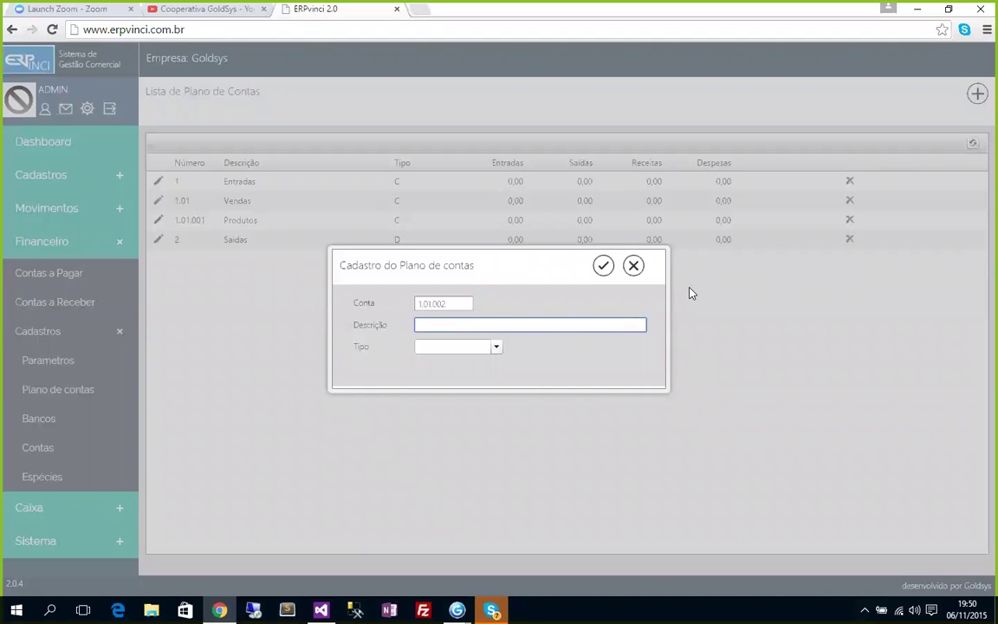
pyautogui.write('Serviços')
pyautogui.click(496, 348)
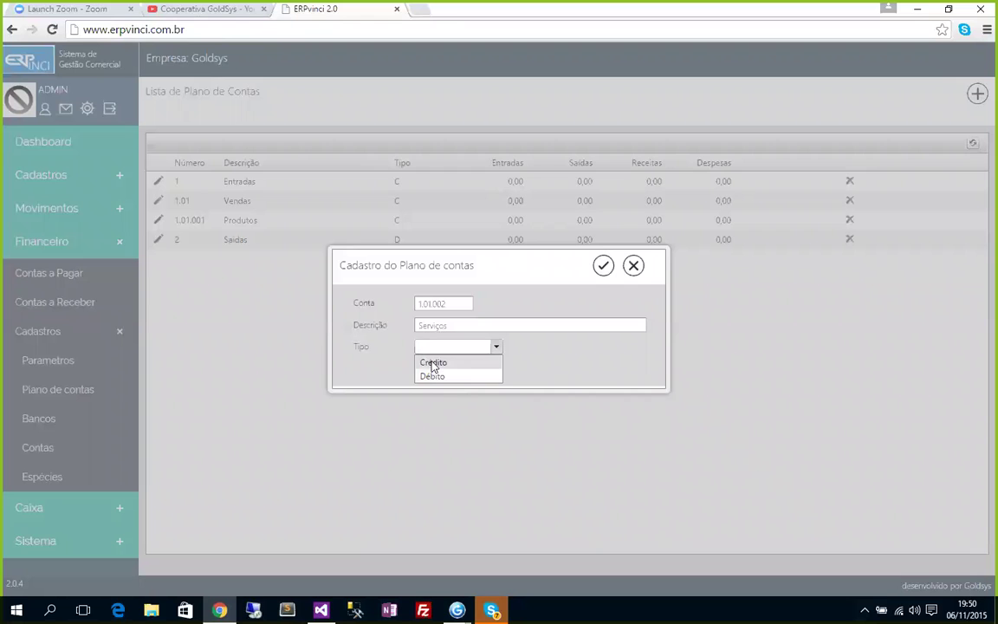
pyautogui.click(433, 363)
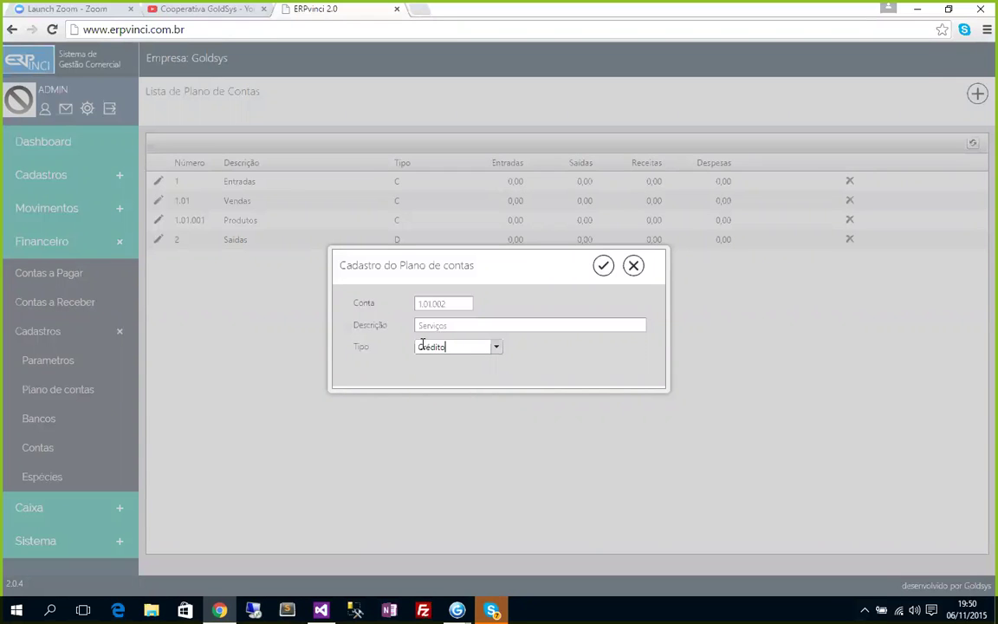
pyautogui.click(462, 326)
pyautogui.click(604, 266)
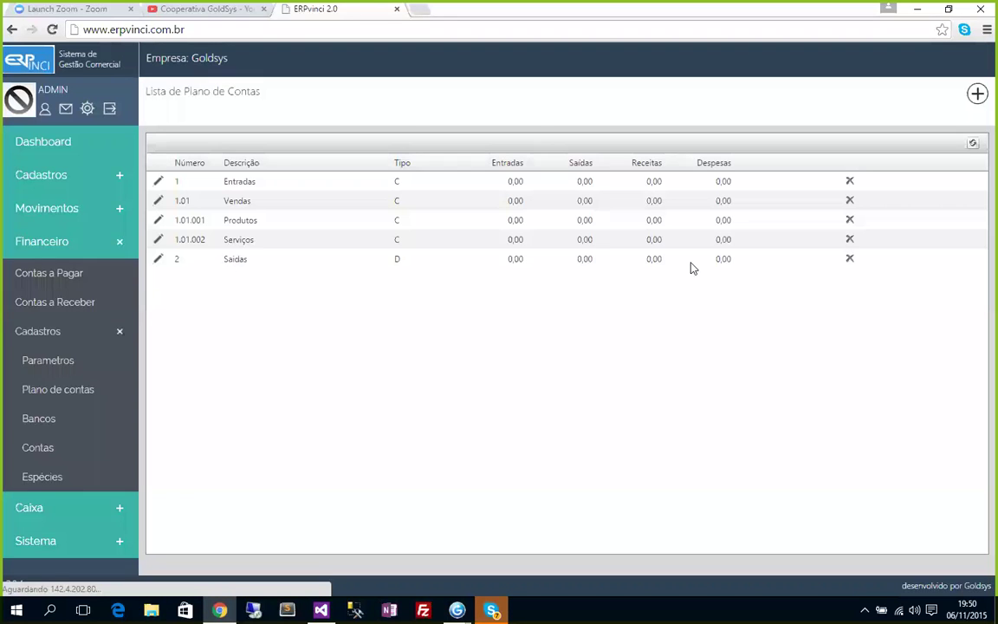
pyautogui.click(977, 94)
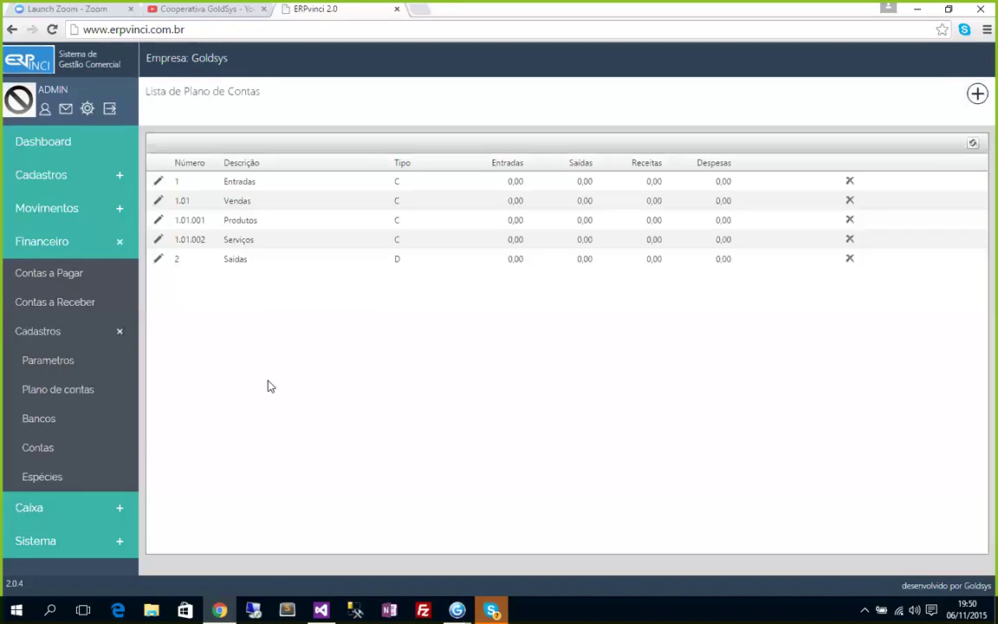
# Add debit account 2.01 'Compras'.
pyautogui.write('2.0')
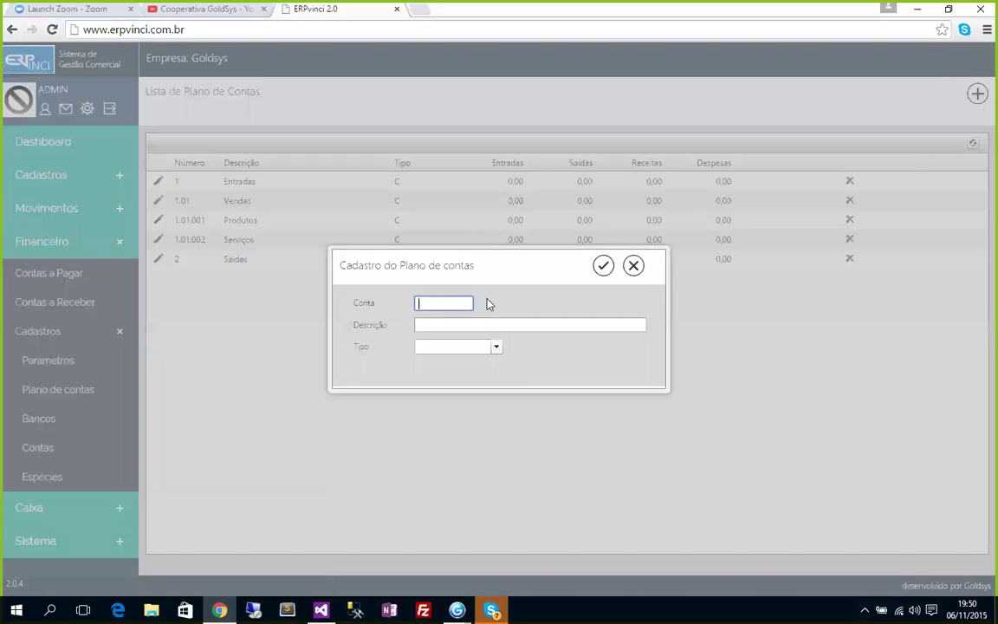
pyautogui.write('1')
pyautogui.click(421, 325)
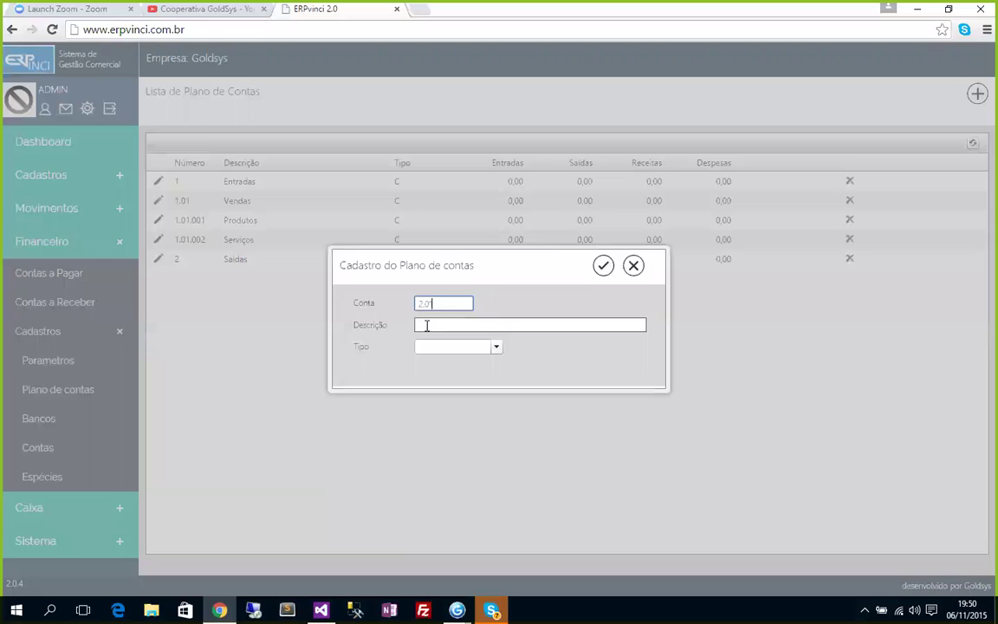
pyautogui.write('Compras')
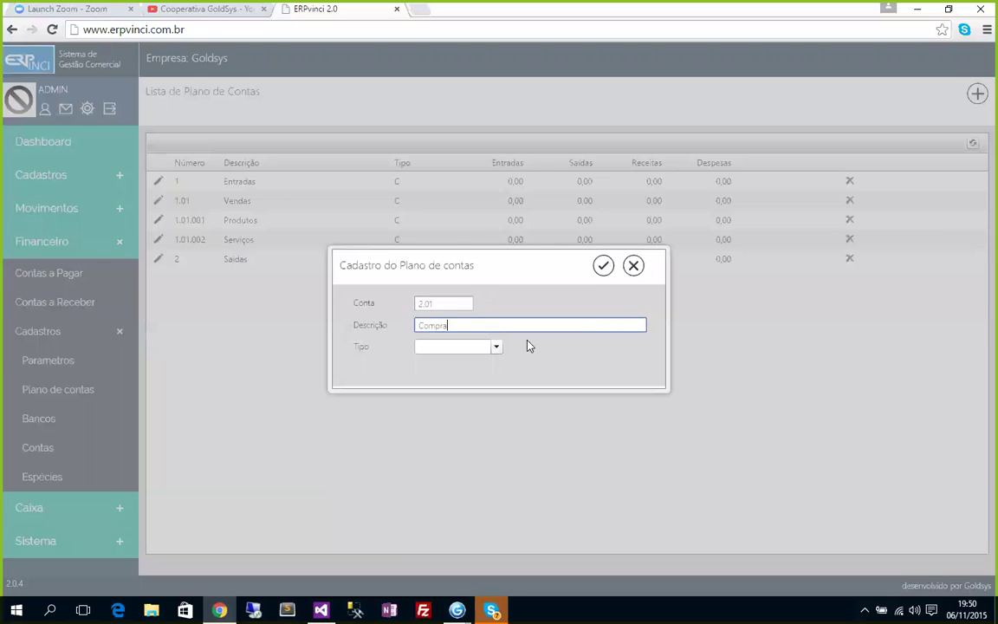
pyautogui.click(497, 347)
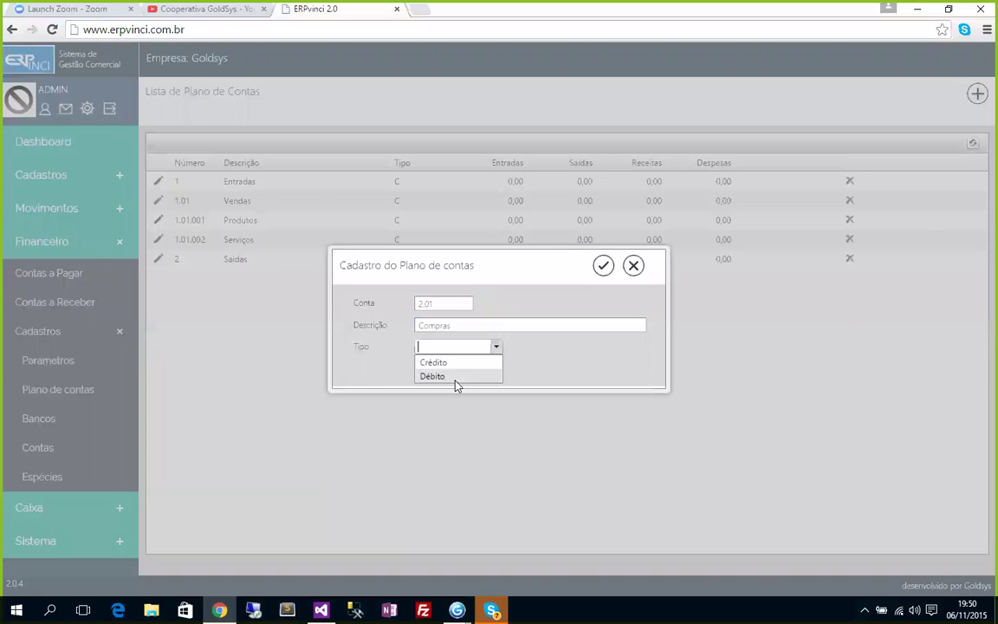
pyautogui.click(457, 363)
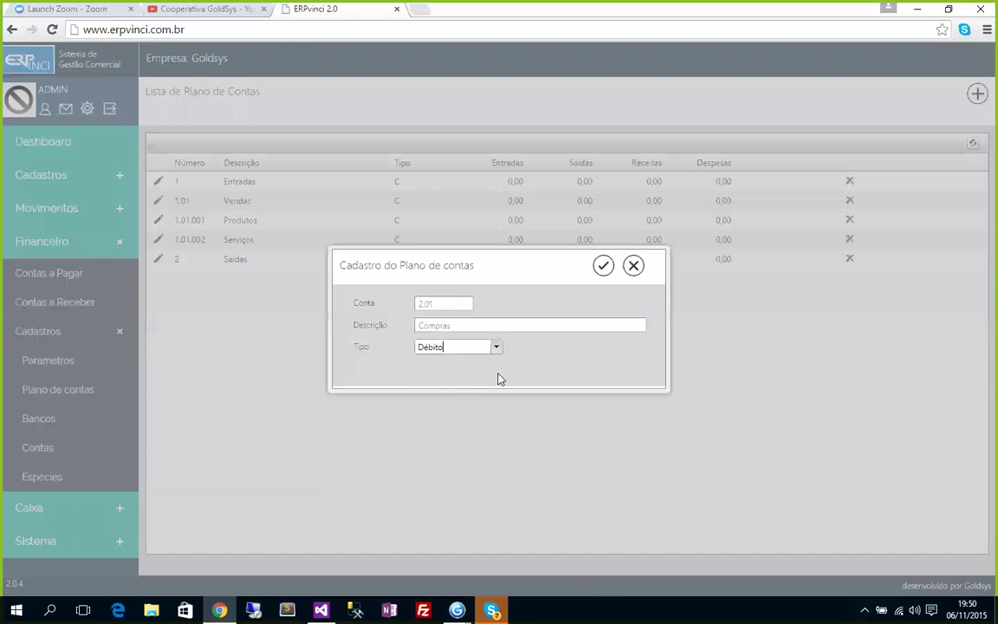
pyautogui.click(604, 265)
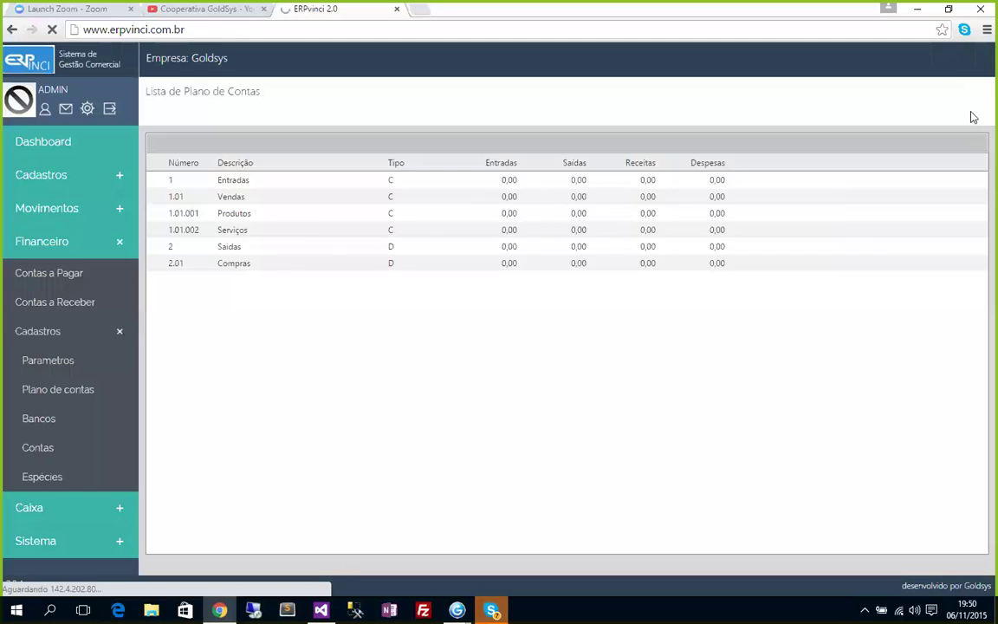
# Add debit account 2.01.001 'Materiais/Produtos'.
pyautogui.click(978, 94)
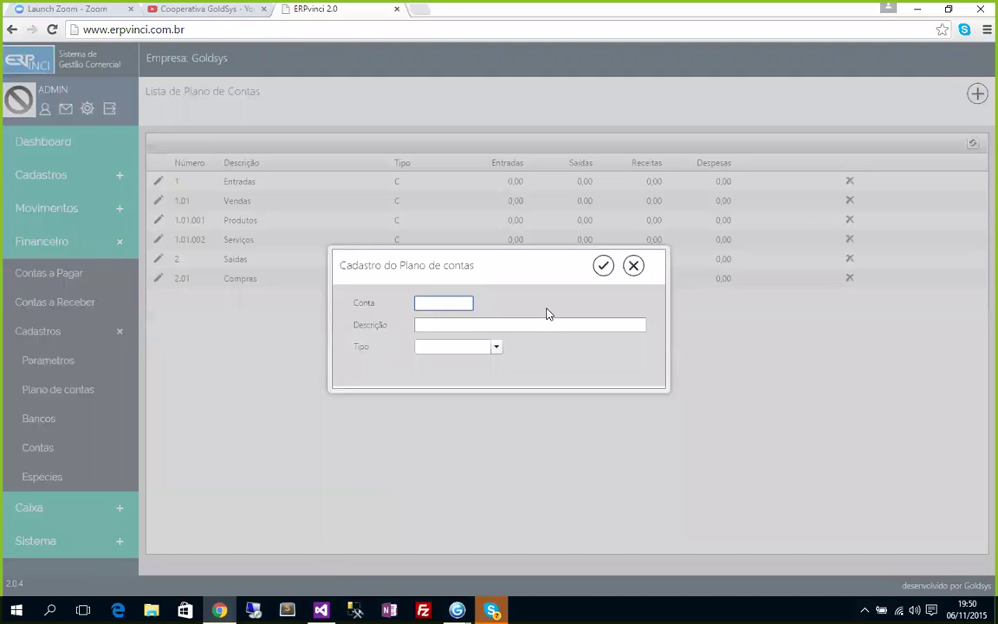
pyautogui.write('2.01.001')
pyautogui.press('Tab')
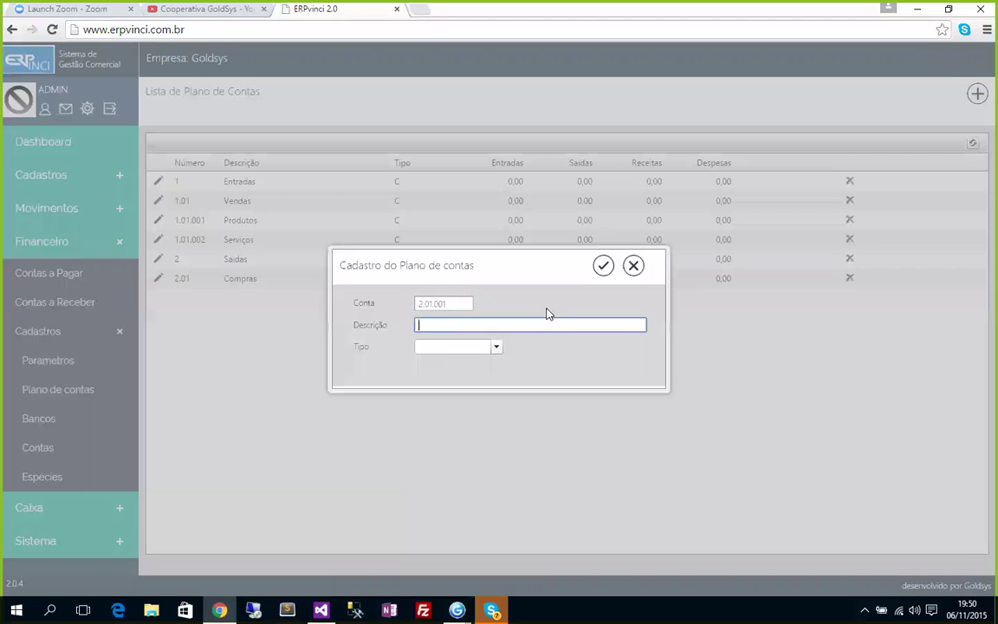
pyautogui.write('Materiais/Produtos')
pyautogui.click(496, 347)
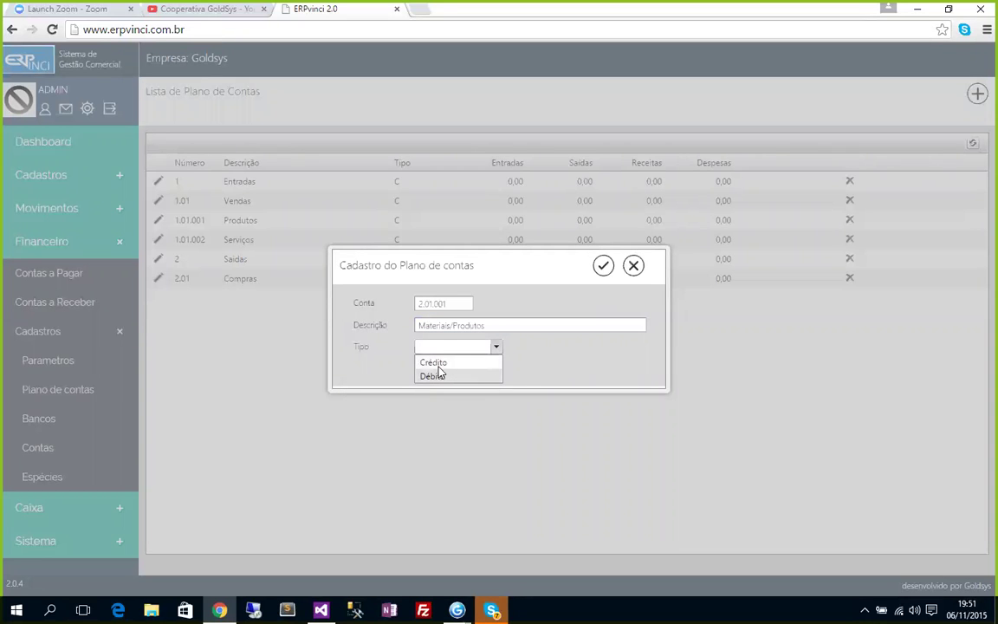
pyautogui.click(426, 376)
pyautogui.click(603, 266)
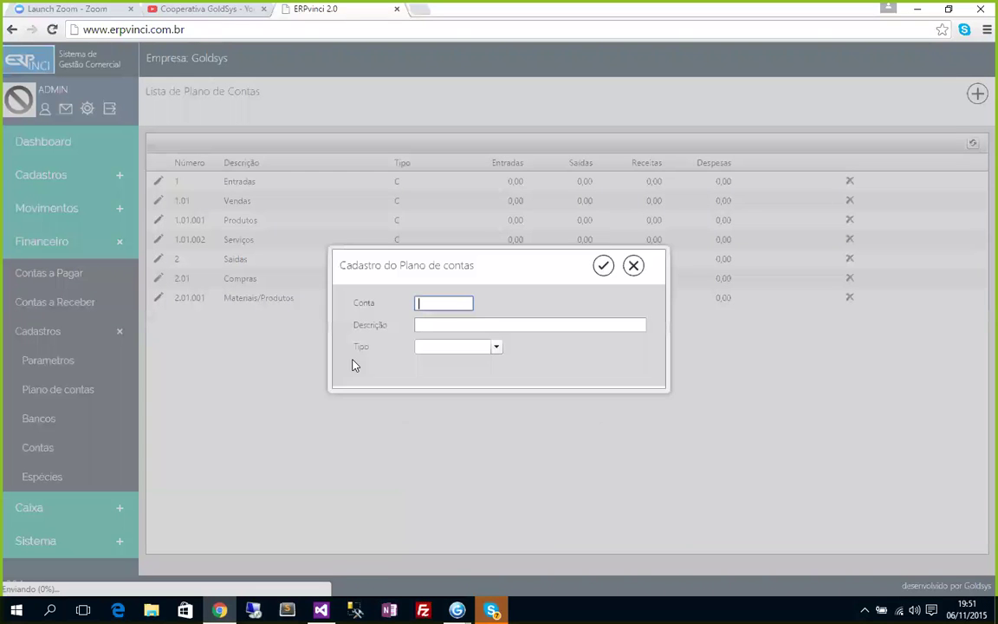
# Add debit account 2.02 'Despesas RH', correcting the account number from 2.01.002.
pyautogui.write('2.01.002')
pyautogui.press('Tab')
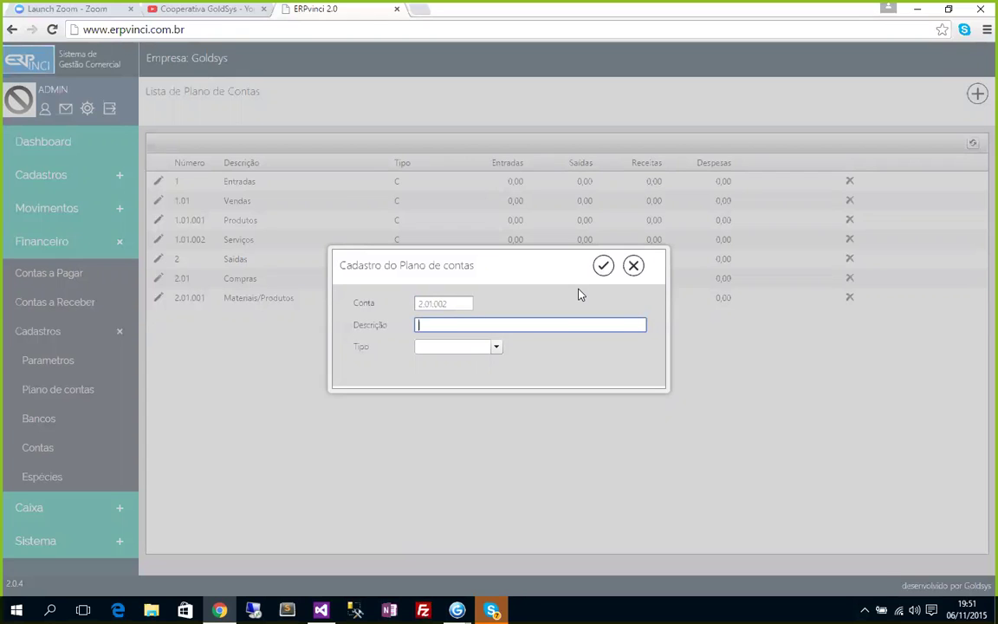
pyautogui.hotkey('shift', 'Tab')
pyautogui.press('BackSpace')
pyautogui.press('BackSpace')
pyautogui.press('BackSpace')
pyautogui.press('BackSpace')
pyautogui.press('BackSpace')
pyautogui.write('2')
pyautogui.click(493, 324)
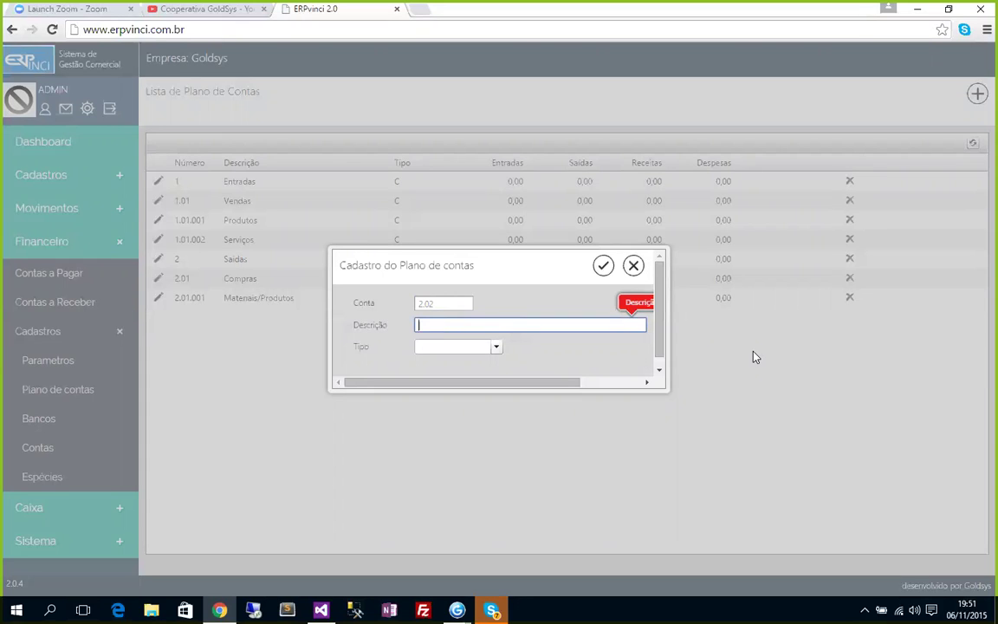
pyautogui.write('Despesas RH')
pyautogui.click(497, 348)
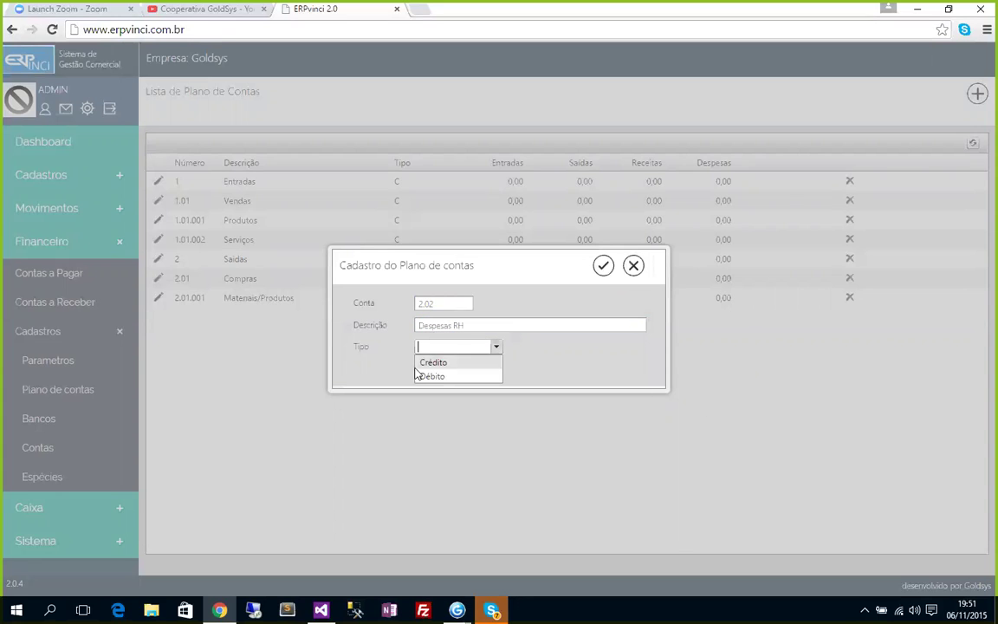
pyautogui.click(431, 376)
pyautogui.click(603, 265)
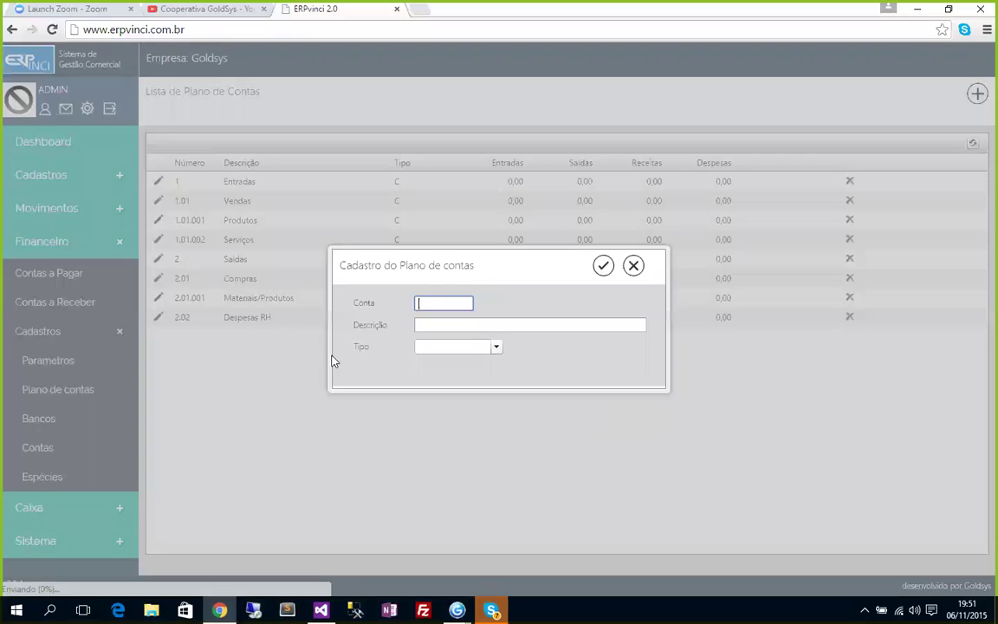
# Add debit account 2.02.001 'Salarios'.
pyautogui.write('2.02.001')
pyautogui.press('Tab')
pyautogui.write('Salarios')
pyautogui.press('Tab')
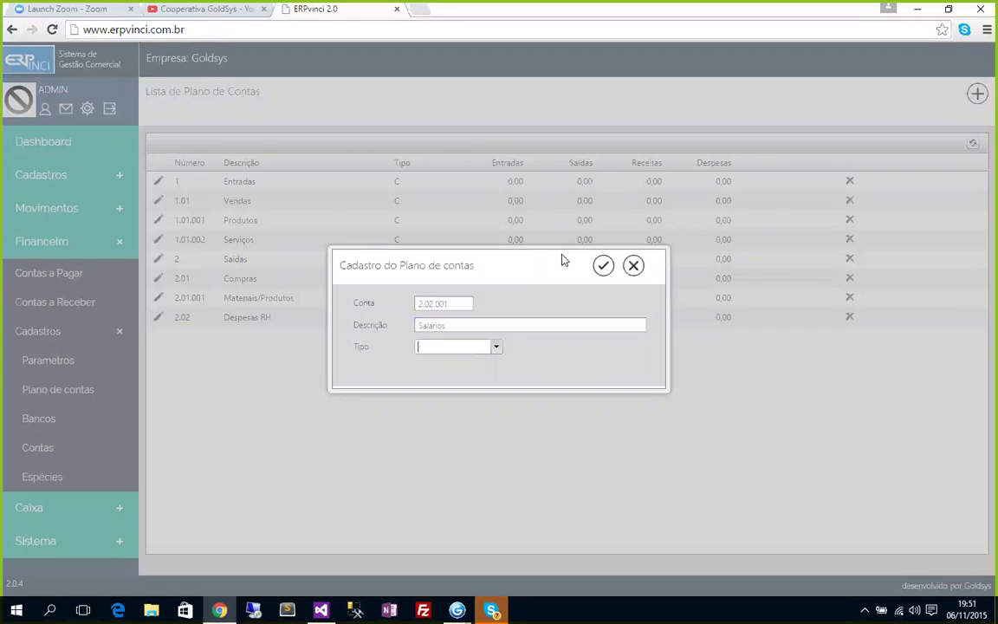
pyautogui.click(495, 354)
pyautogui.click(438, 374)
pyautogui.click(604, 266)
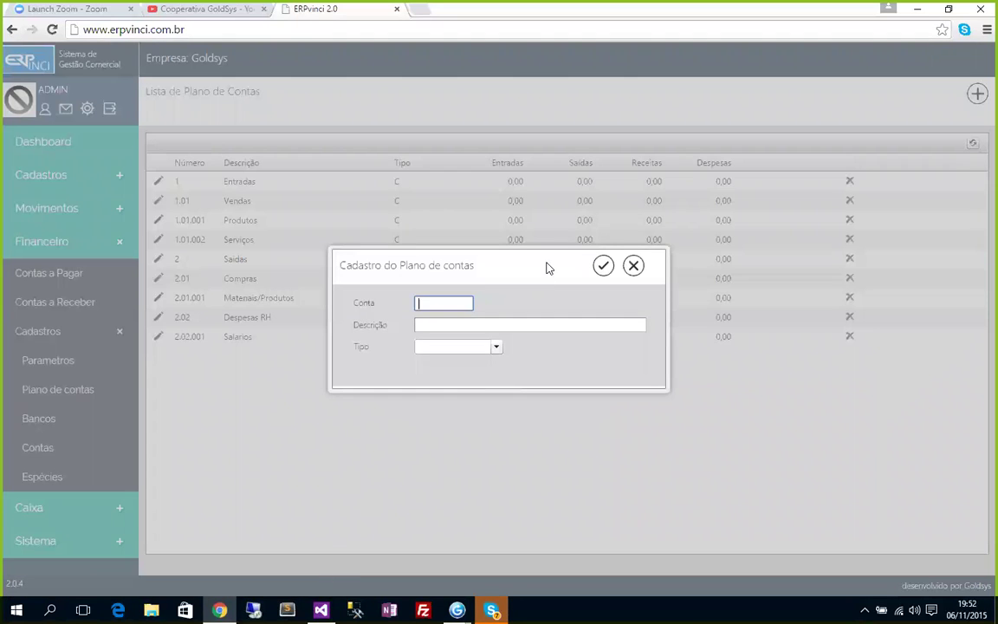
# Add debit account 2.02.002 'Consultoria'.
pyautogui.write('2.02.002')
pyautogui.press('Tab')
pyautogui.write('tre')
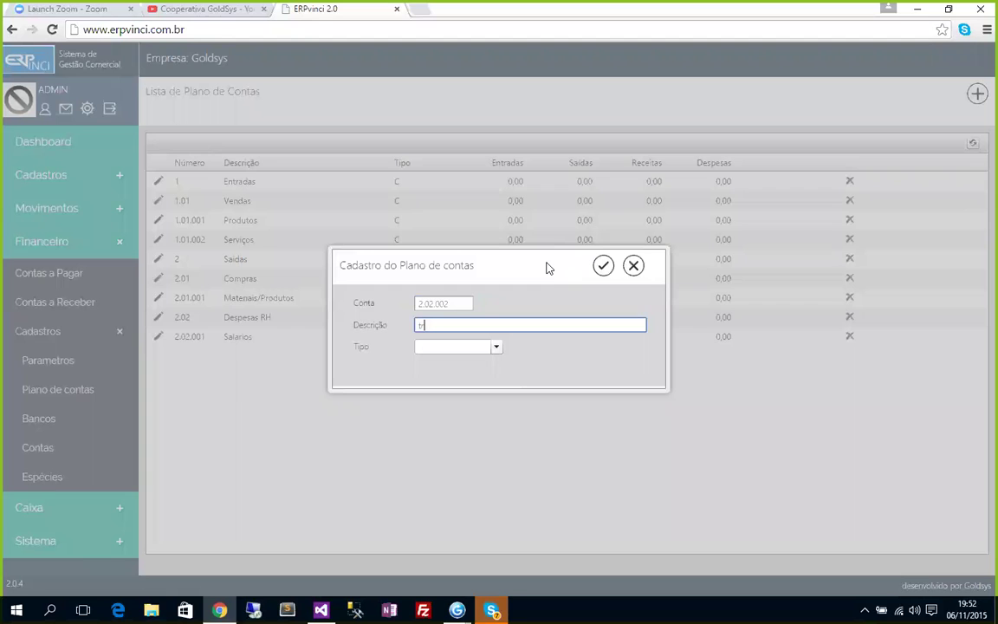
pyautogui.press('BackSpace')
pyautogui.press('BackSpace')
pyautogui.press('BackSpace')
pyautogui.write('Consultoria')
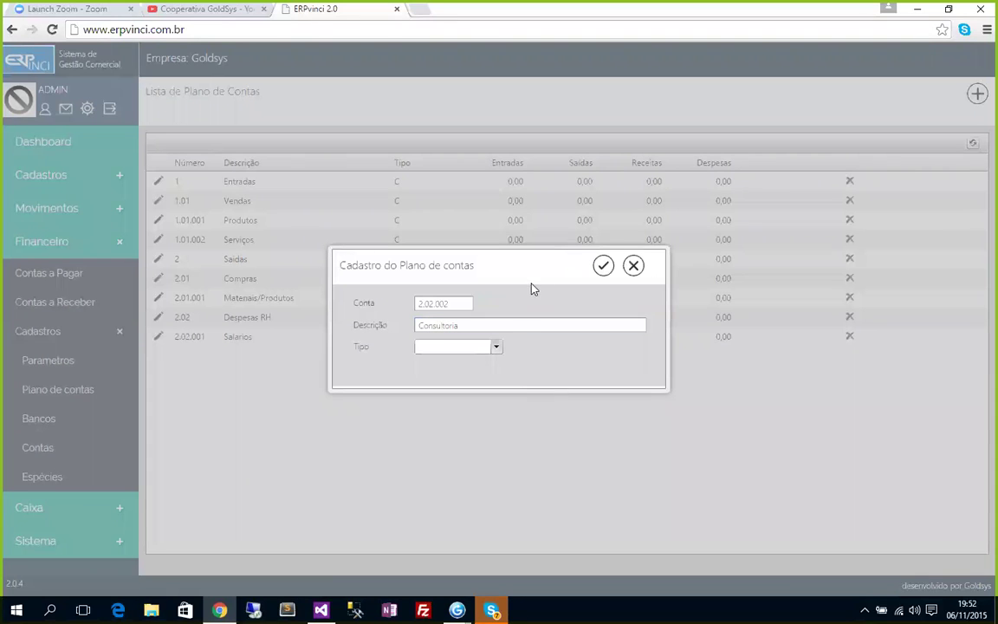
pyautogui.click(495, 348)
pyautogui.click(494, 347)
pyautogui.click(433, 378)
pyautogui.click(603, 266)
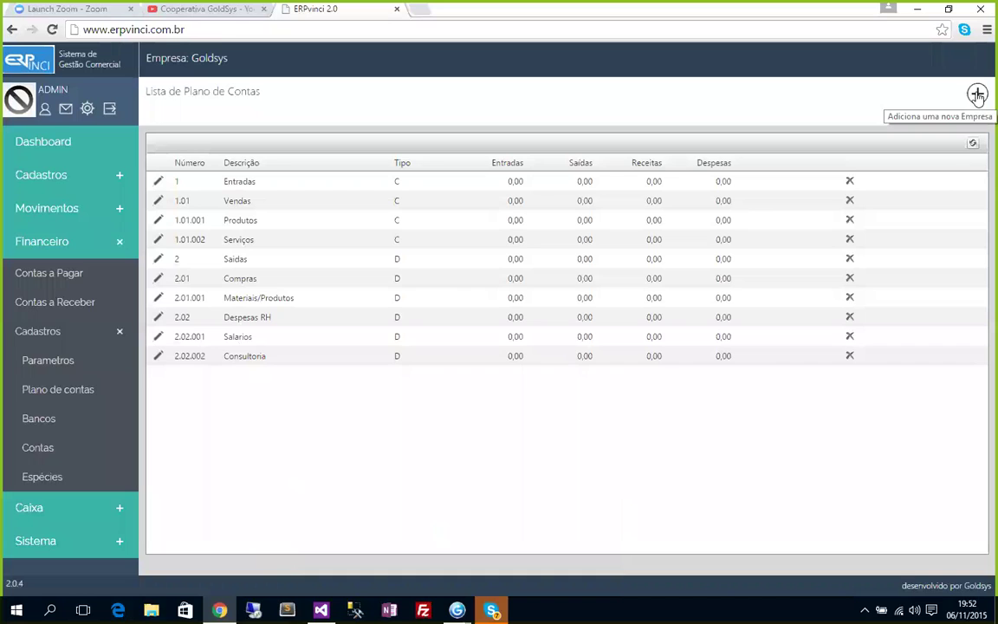
# Add credit account 1.99 'Outras Entradas', fixing the account number along the way.
pyautogui.click(978, 94)
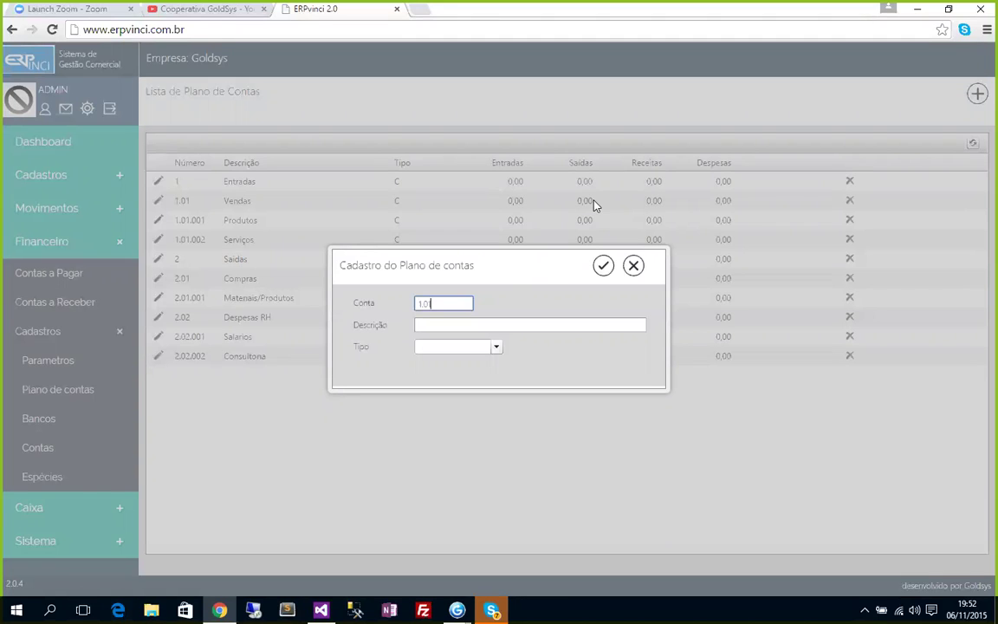
pyautogui.write('999')
pyautogui.press('Tab')
pyautogui.write('Outras Entradas')
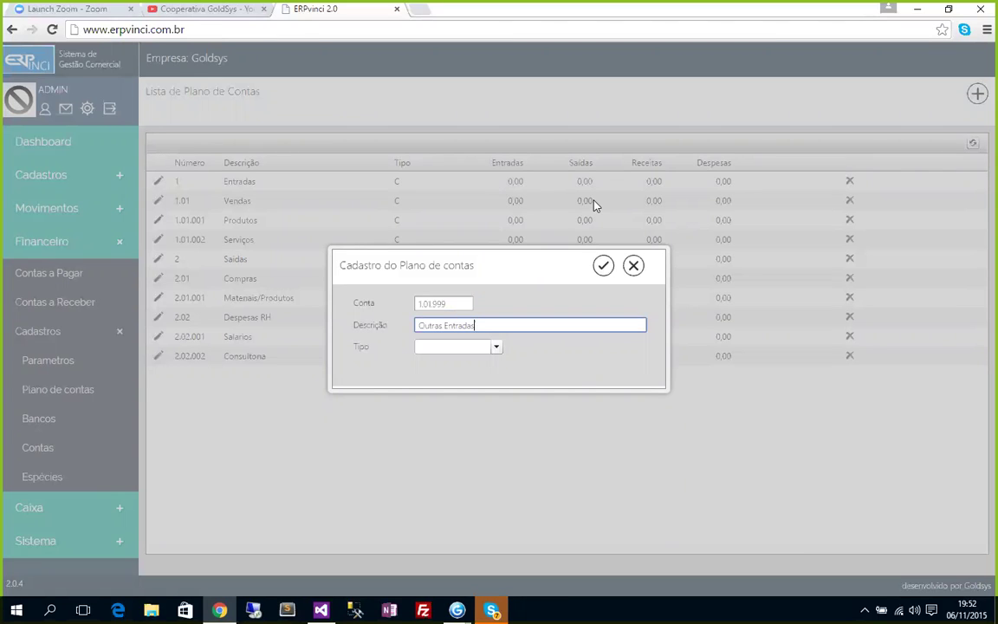
pyautogui.press('BackSpace')
pyautogui.press('BackSpace')
pyautogui.press('BackSpace')
pyautogui.press('BackSpace')
pyautogui.press('BackSpace')
pyautogui.press('BackSpace')
pyautogui.click(462, 304)
pyautogui.press('BackSpace')
pyautogui.press('BackSpace')
pyautogui.press('BackSpace')
pyautogui.press('BackSpace')
pyautogui.press('BackSpace')
pyautogui.press('BackSpace')
pyautogui.press('BackSpace')
pyautogui.write('.99')
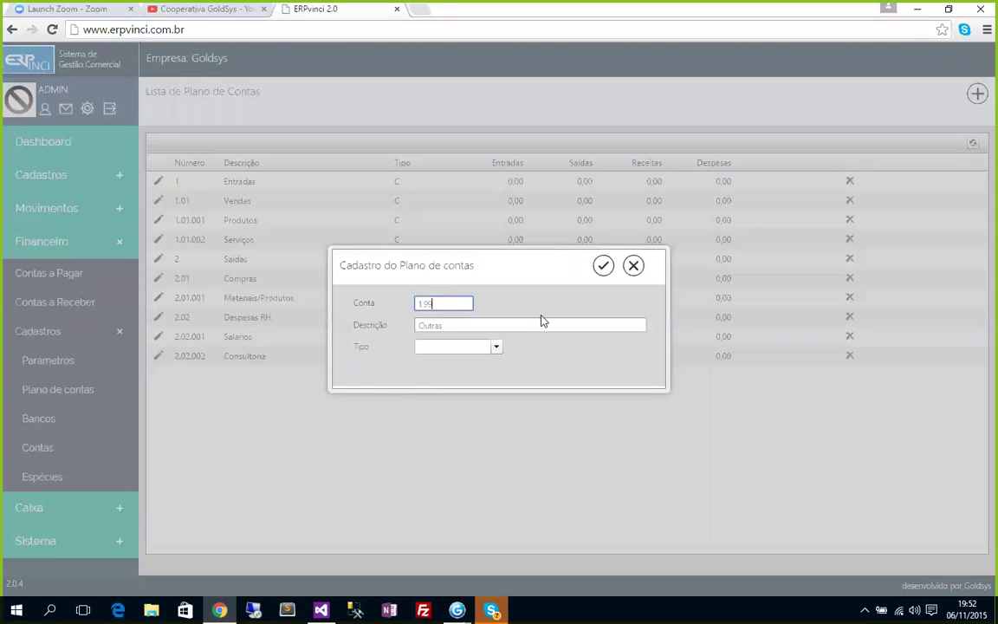
pyautogui.press('Tab')
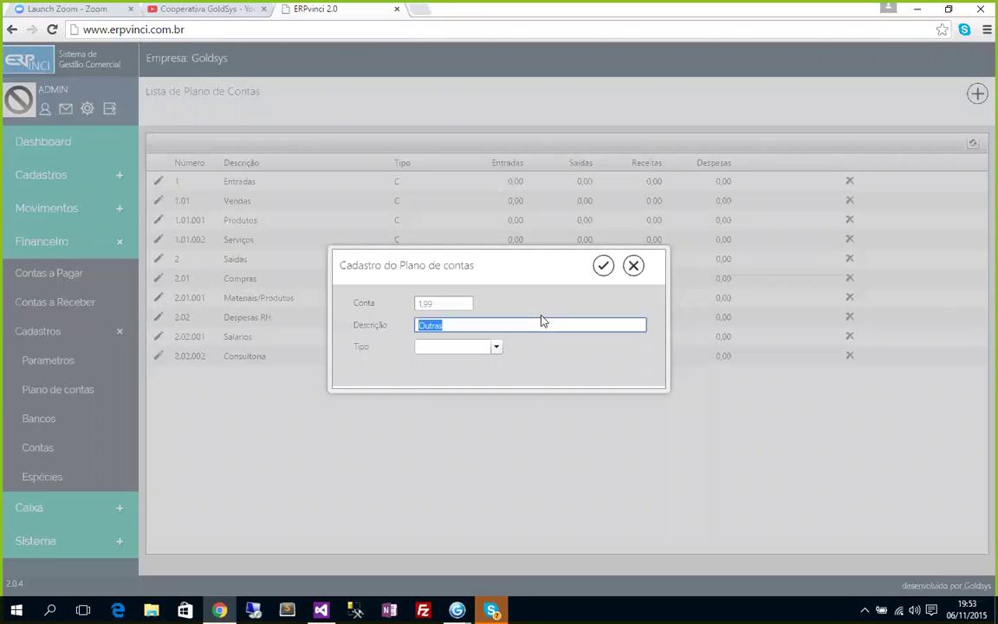
pyautogui.press('End')
pyautogui.write('Entradas')
pyautogui.press('Tab')
pyautogui.click(485, 354)
pyautogui.click(450, 360)
pyautogui.click(603, 270)
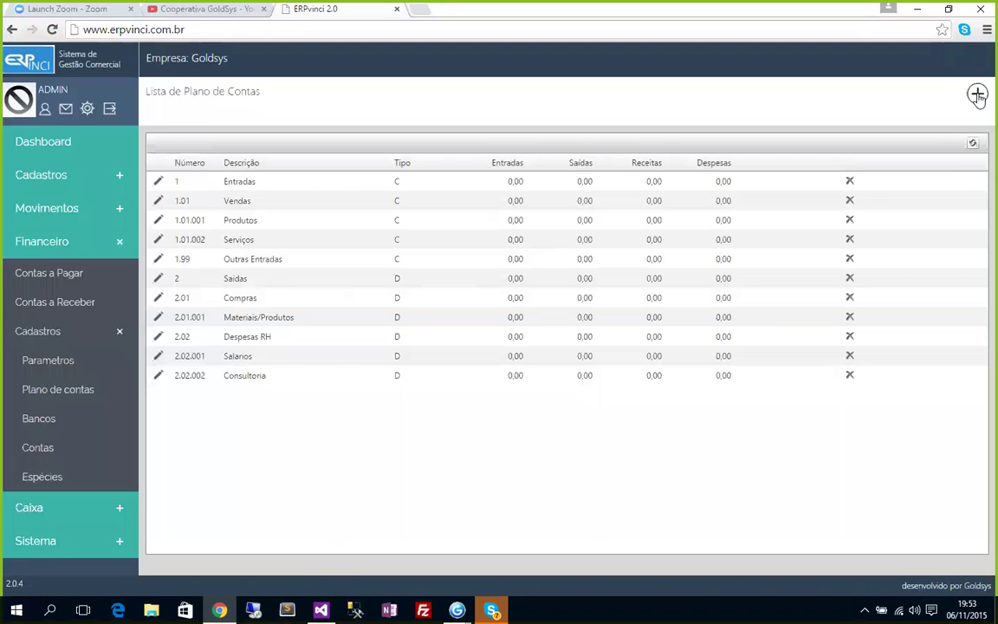
# Add credit account 1.99.999 'Outras Entradas'.
pyautogui.click(158, 239)
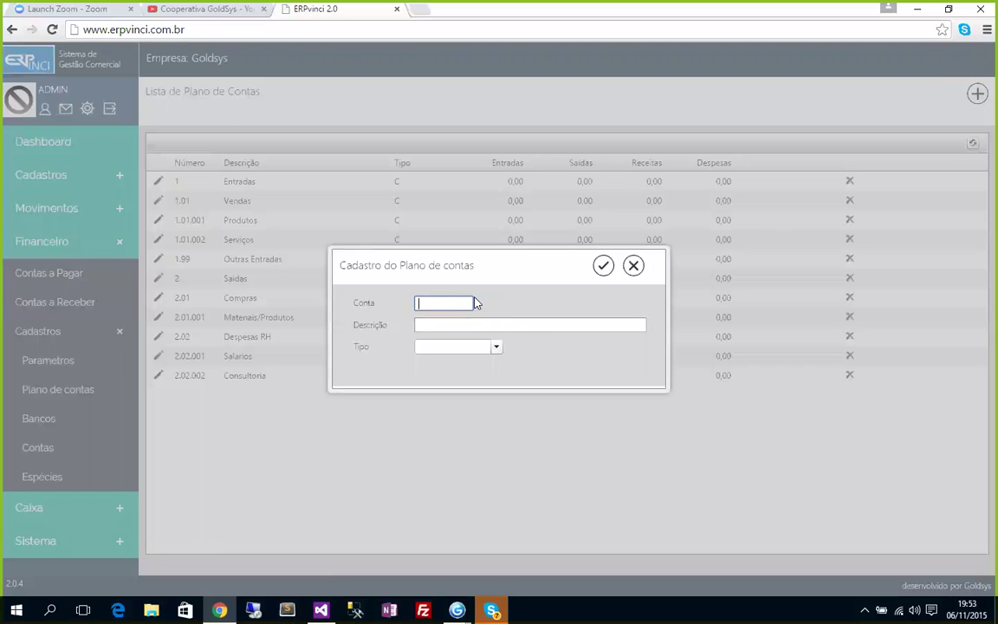
pyautogui.write('1.99.999')
pyautogui.press('Tab')
pyautogui.write('Outr')
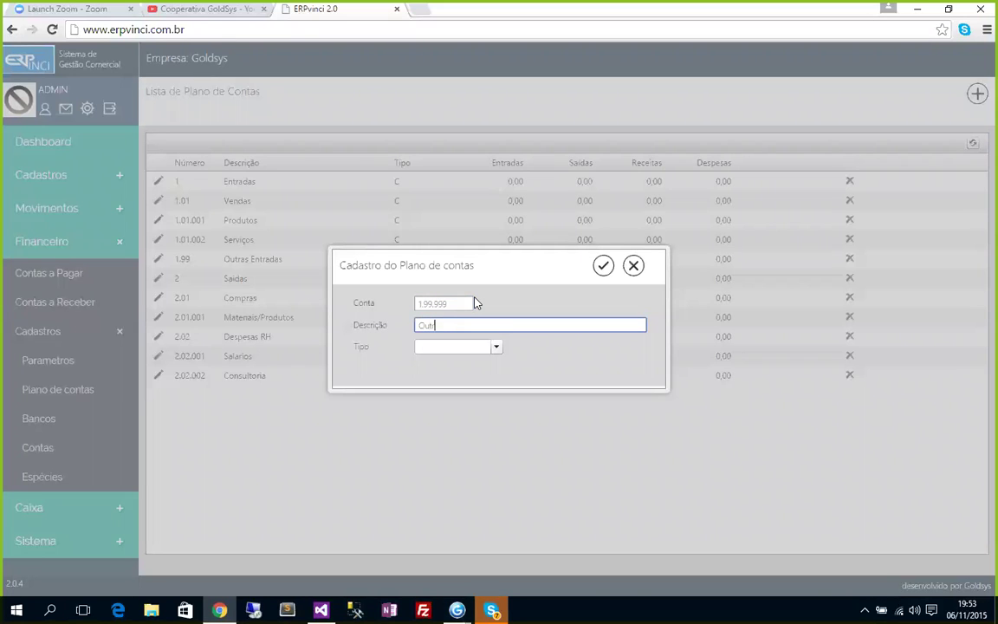
pyautogui.write('as Entradas')
pyautogui.click(455, 347)
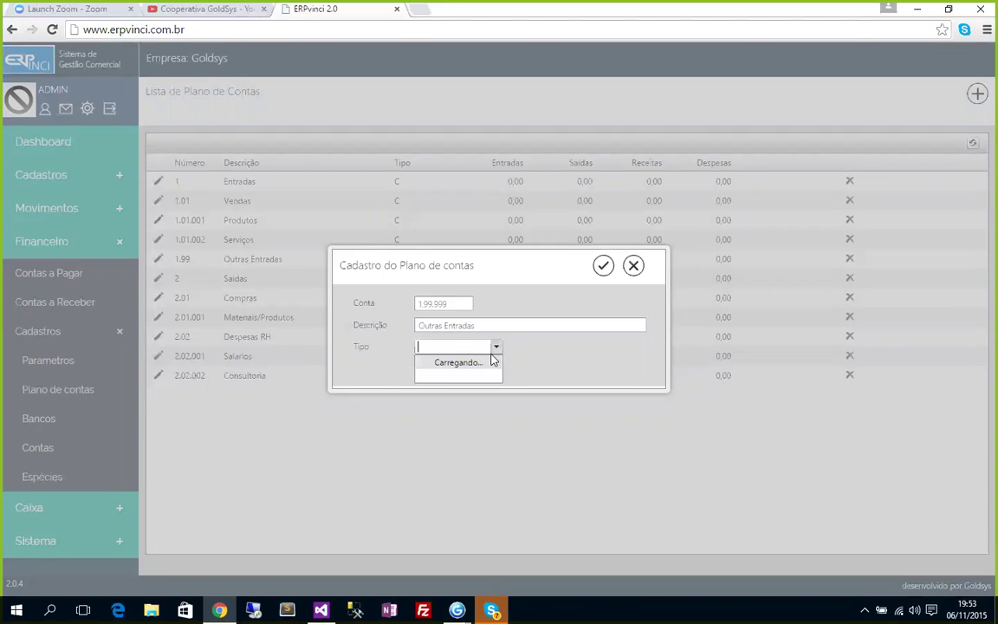
pyautogui.click(433, 363)
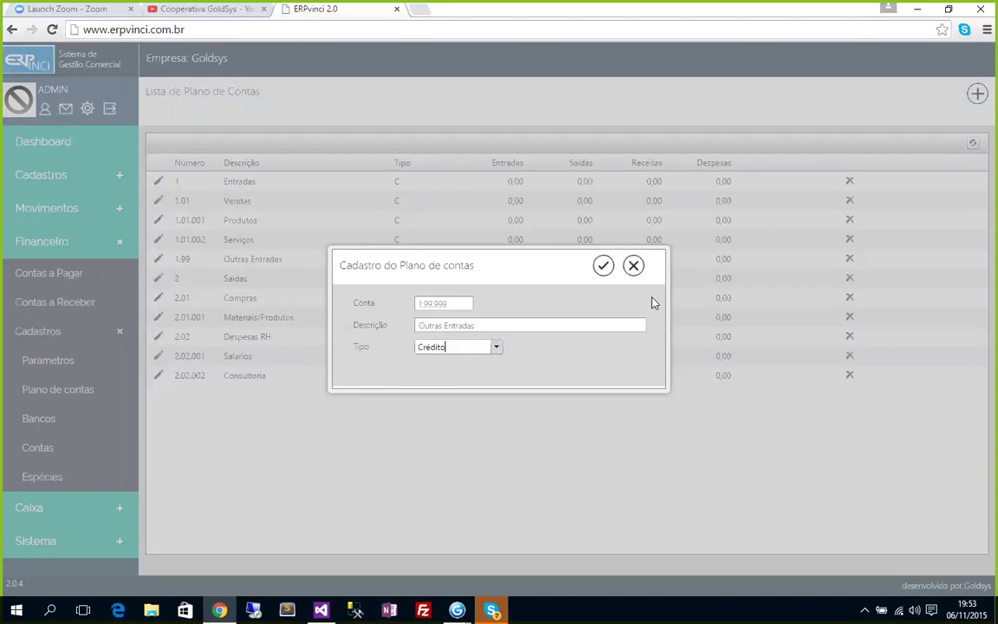
pyautogui.click(602, 267)
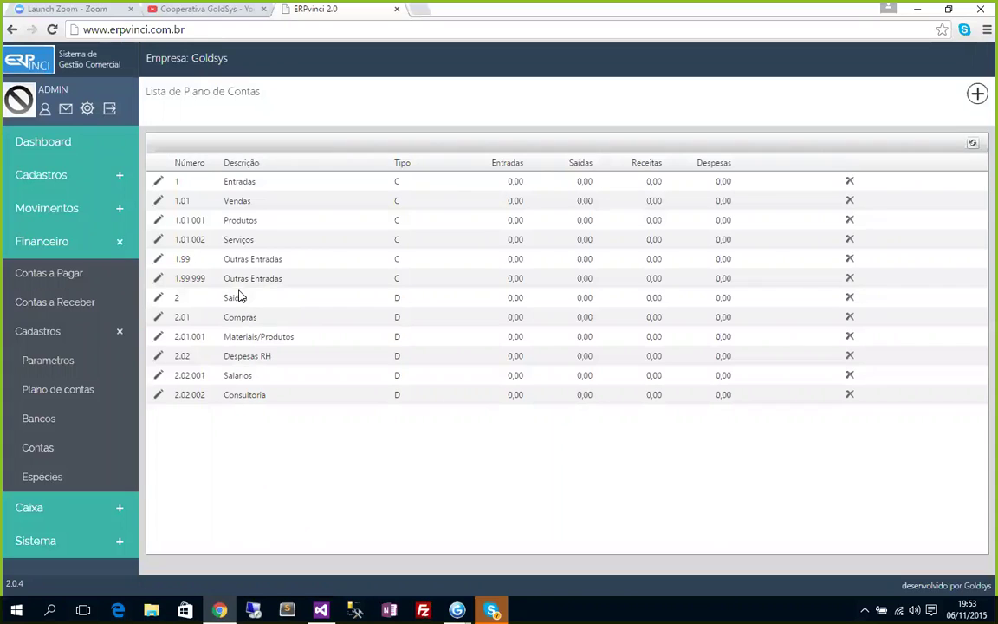
# Add debit account 2.99 'Outras Saidas'.
pyautogui.click(978, 95)
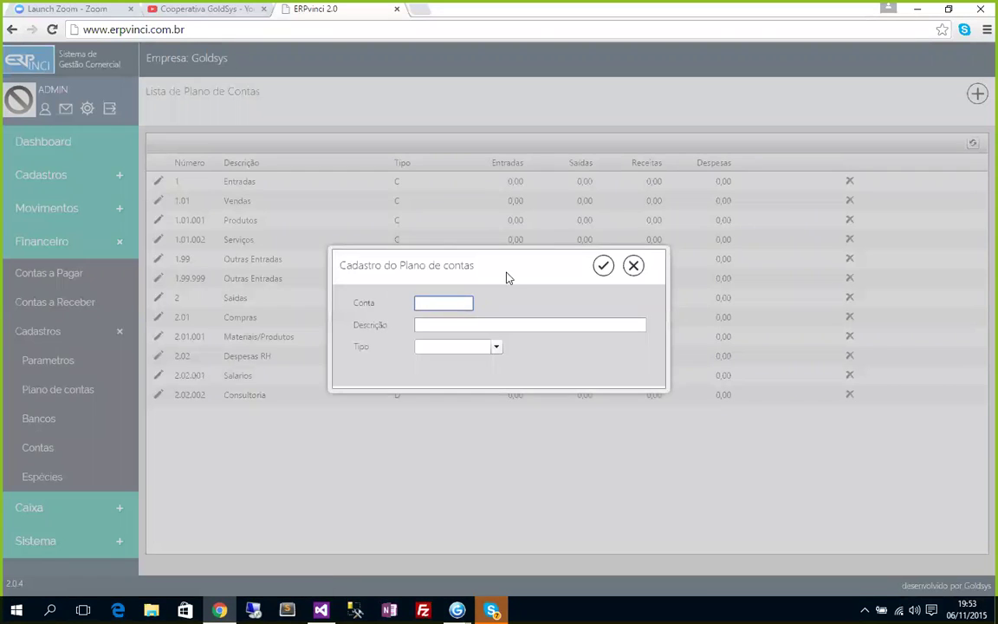
pyautogui.write('2.99')
pyautogui.press('Tab')
pyautogui.write('Outras')
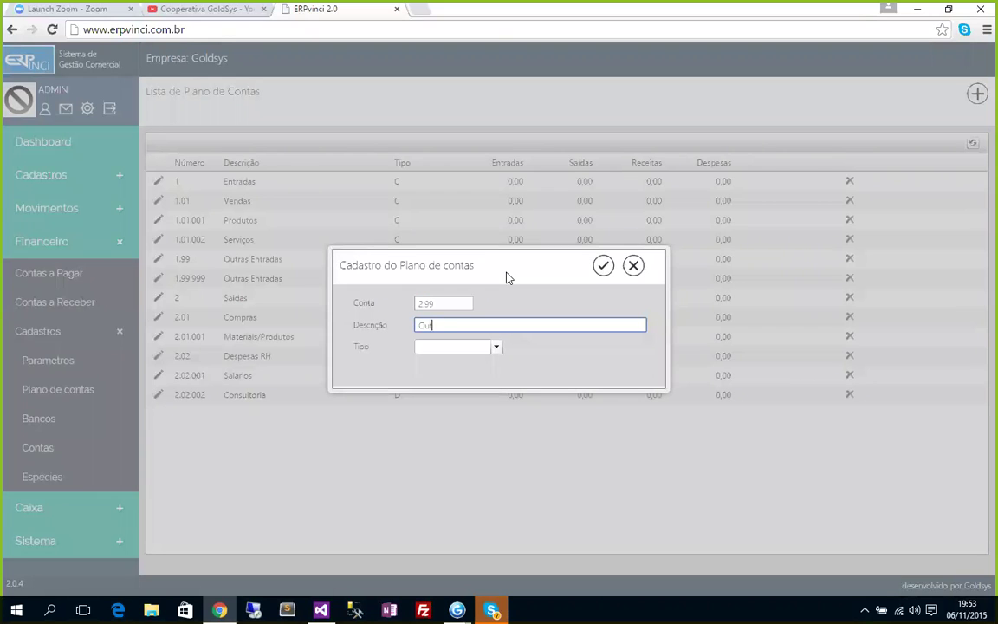
pyautogui.write(' Saídas')
pyautogui.click(496, 347)
pyautogui.click(439, 379)
pyautogui.click(603, 265)
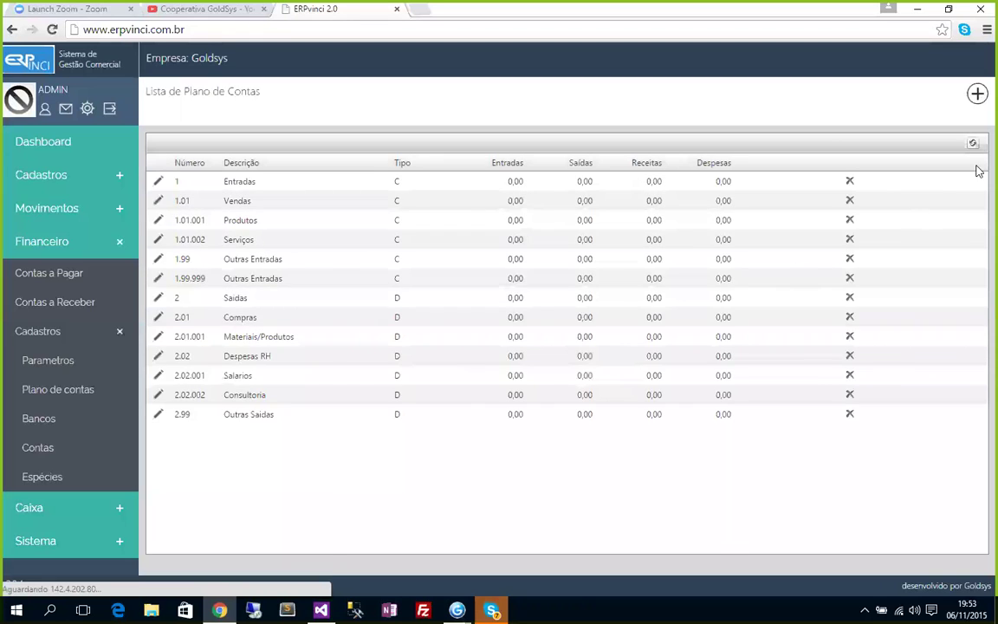
# Add debit account 2.99.999 'Outras Saídas'.
pyautogui.click(976, 95)
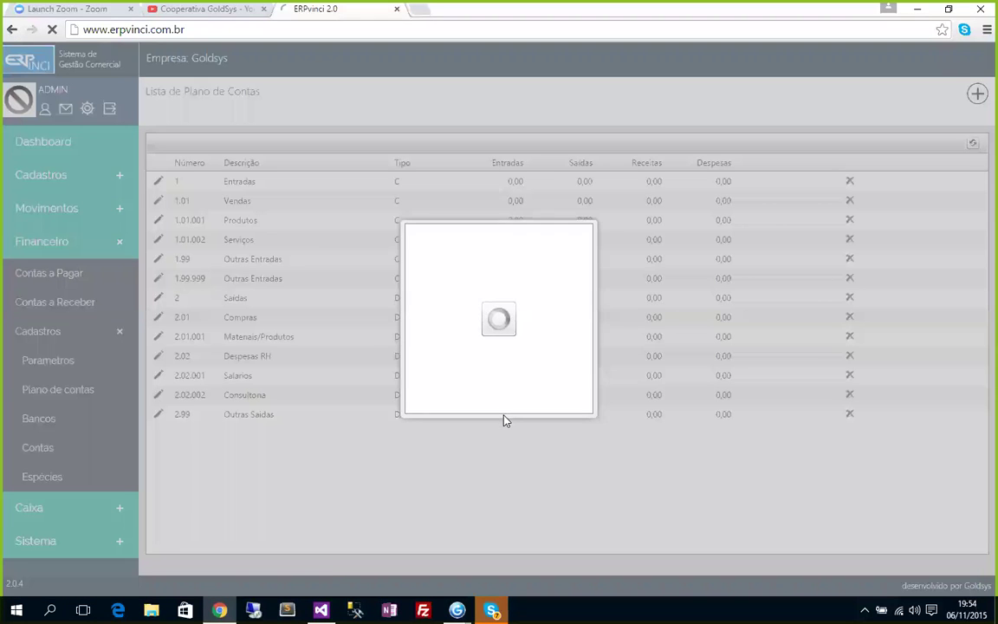
pyautogui.write('2.99')
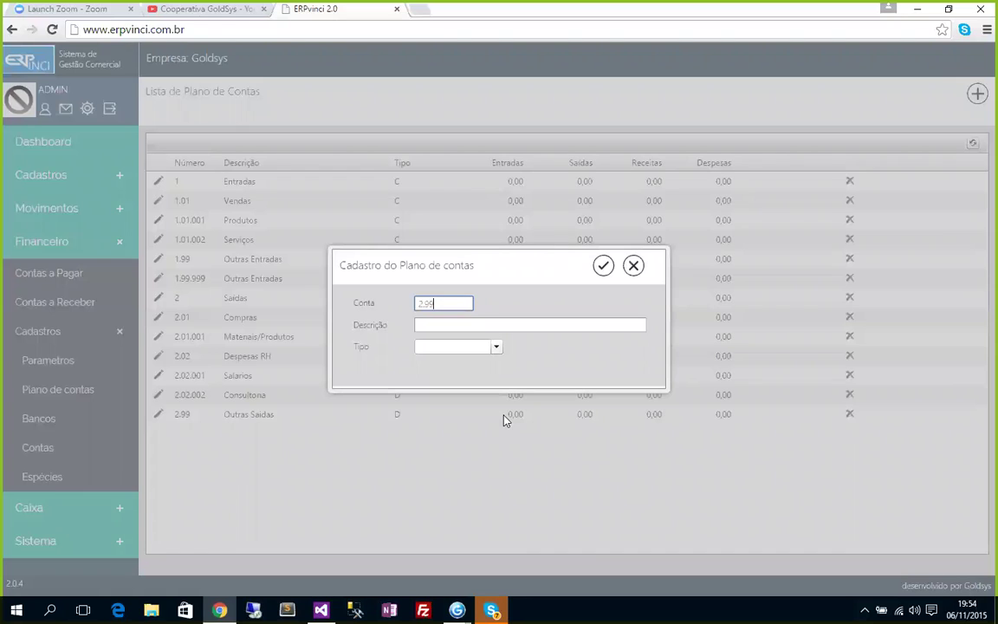
pyautogui.write('.999')
pyautogui.press('Tab')
pyautogui.write('O')
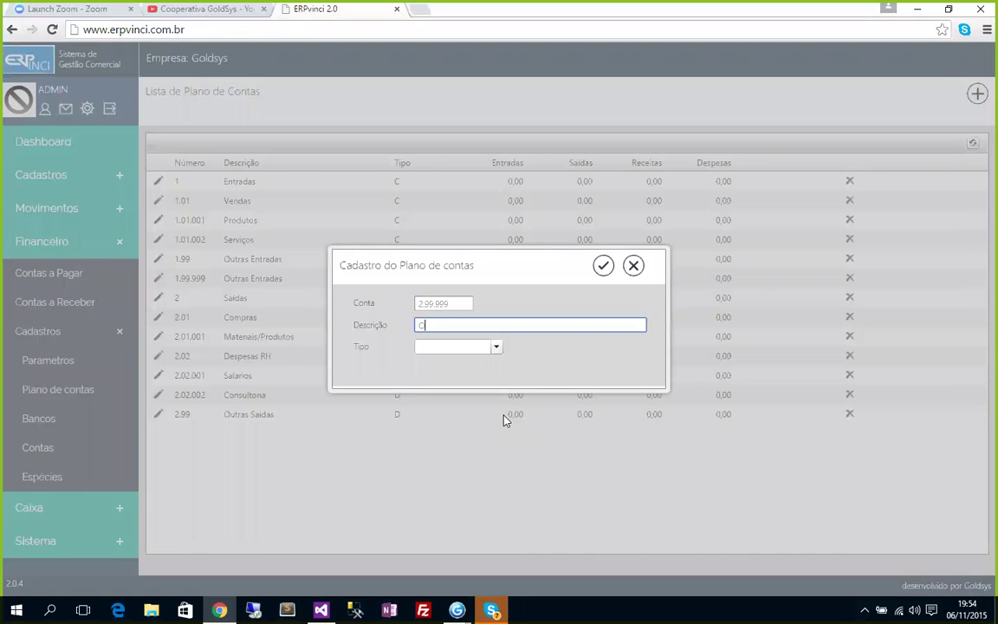
pyautogui.write('utras Saídas')
pyautogui.press('Tab')
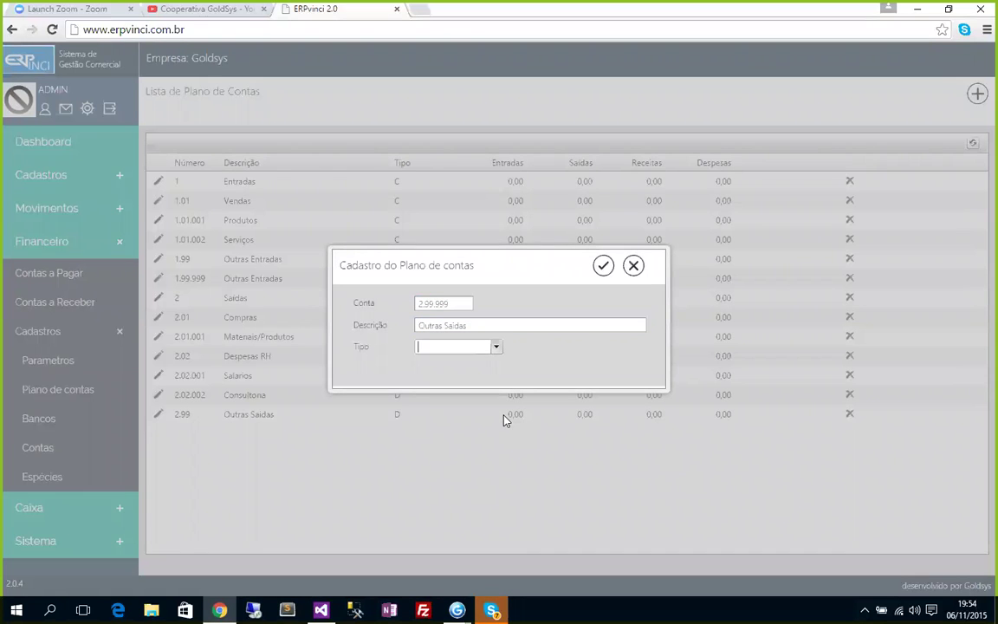
pyautogui.click(494, 350)
pyautogui.click(497, 349)
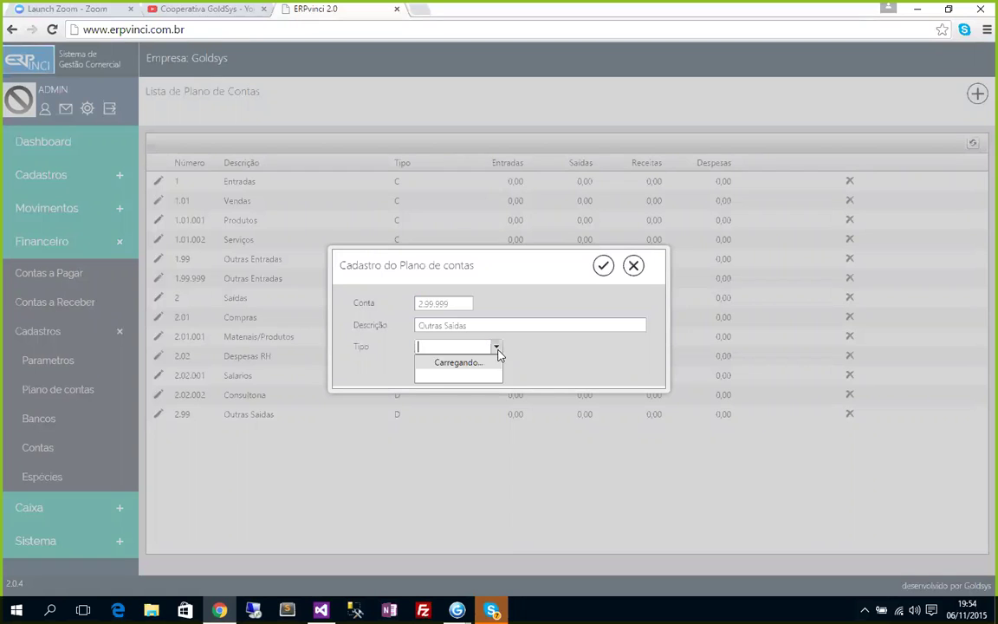
pyautogui.click(442, 378)
pyautogui.click(603, 267)
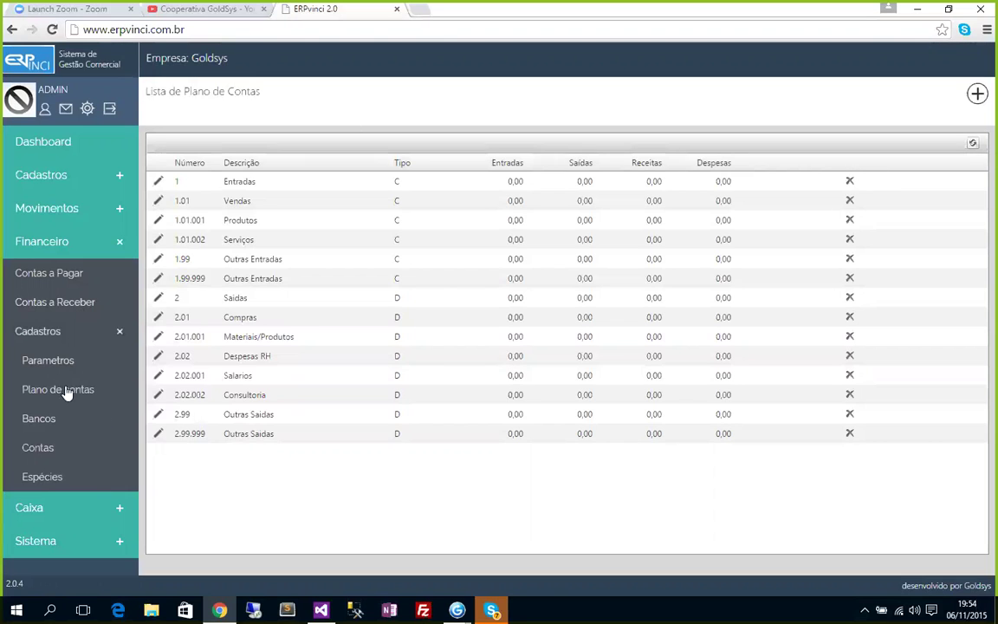
# Save Parametros with sales 1.01.001, purchases 2.01.001, service credit 1.01.002, service debit 2.02.002.
pyautogui.click(51, 365)
pyautogui.click(672, 273)
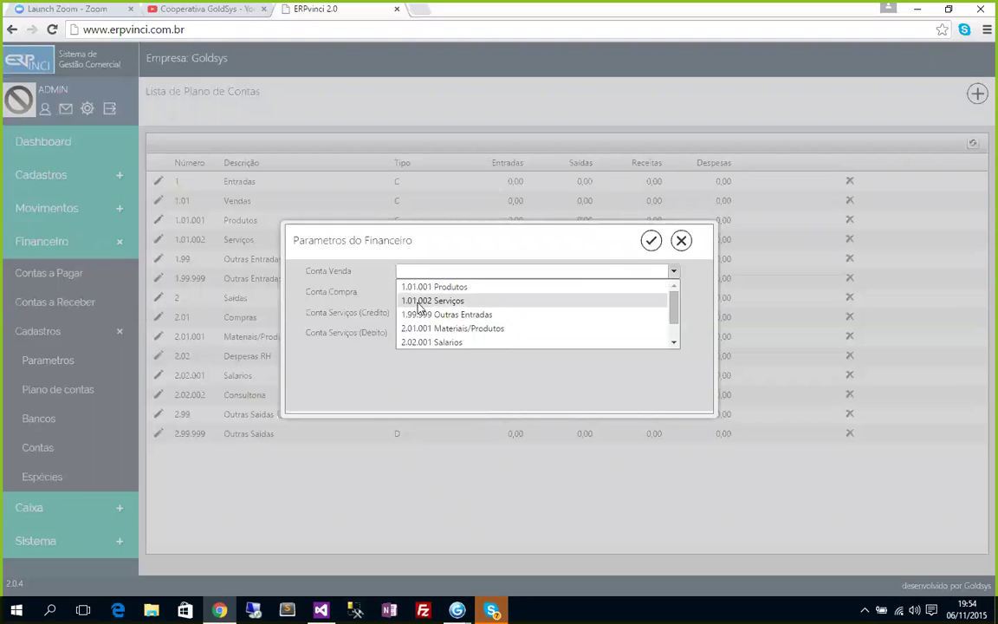
pyautogui.click(460, 286)
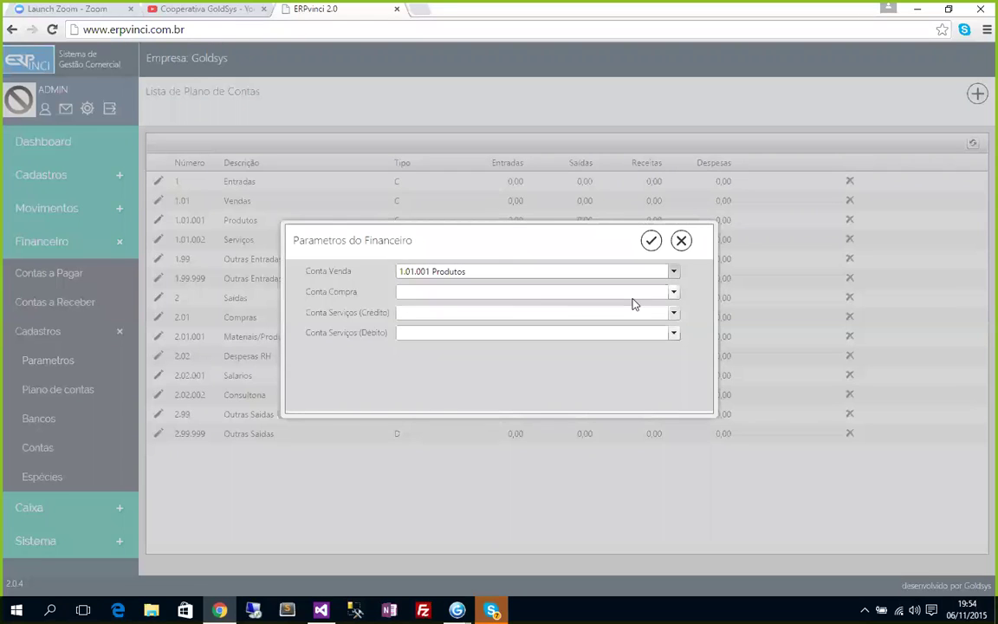
pyautogui.click(673, 292)
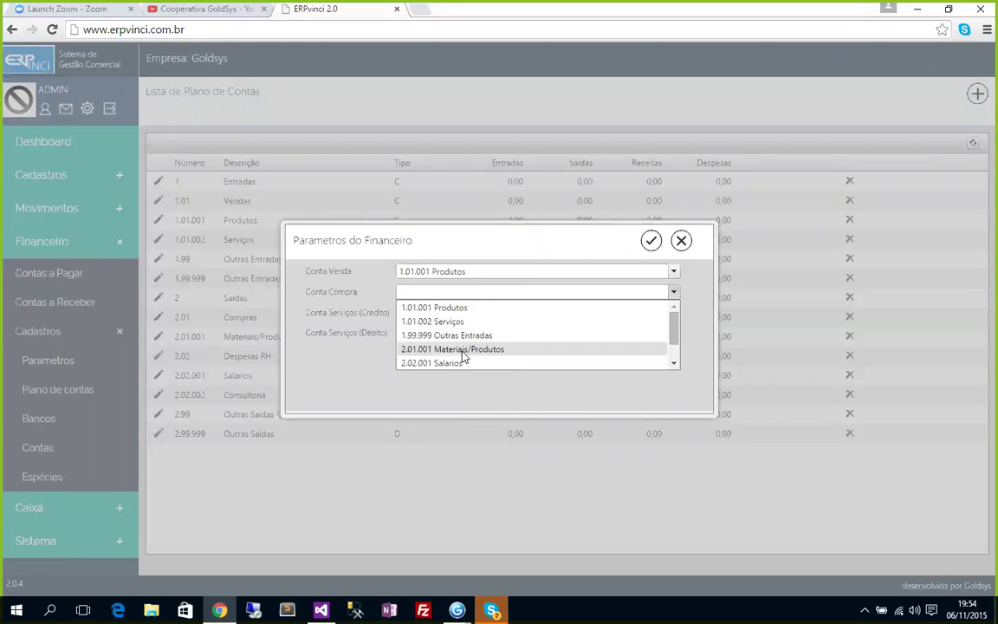
pyautogui.click(502, 351)
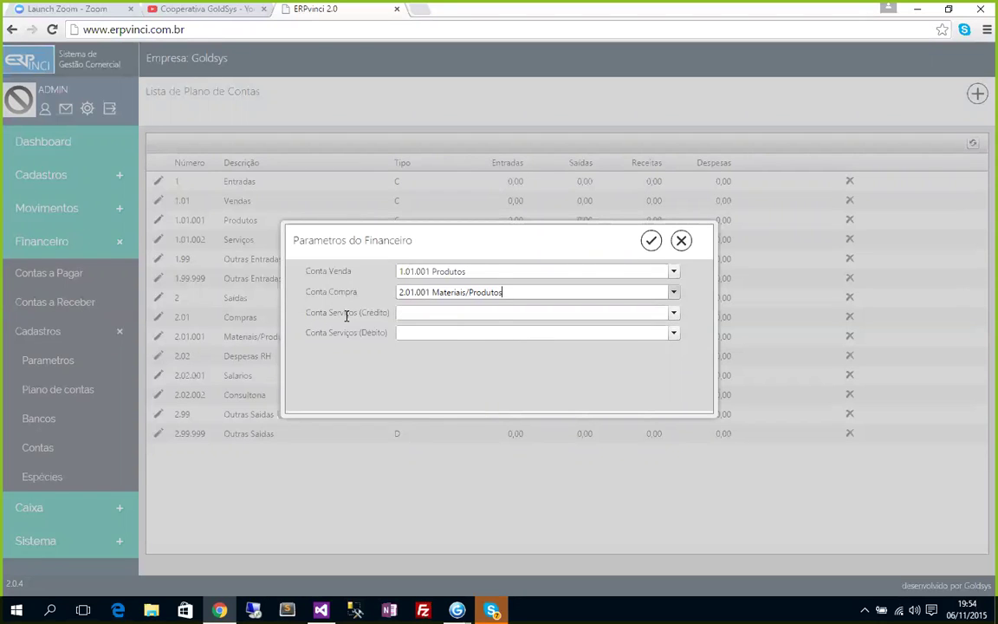
pyautogui.click(674, 314)
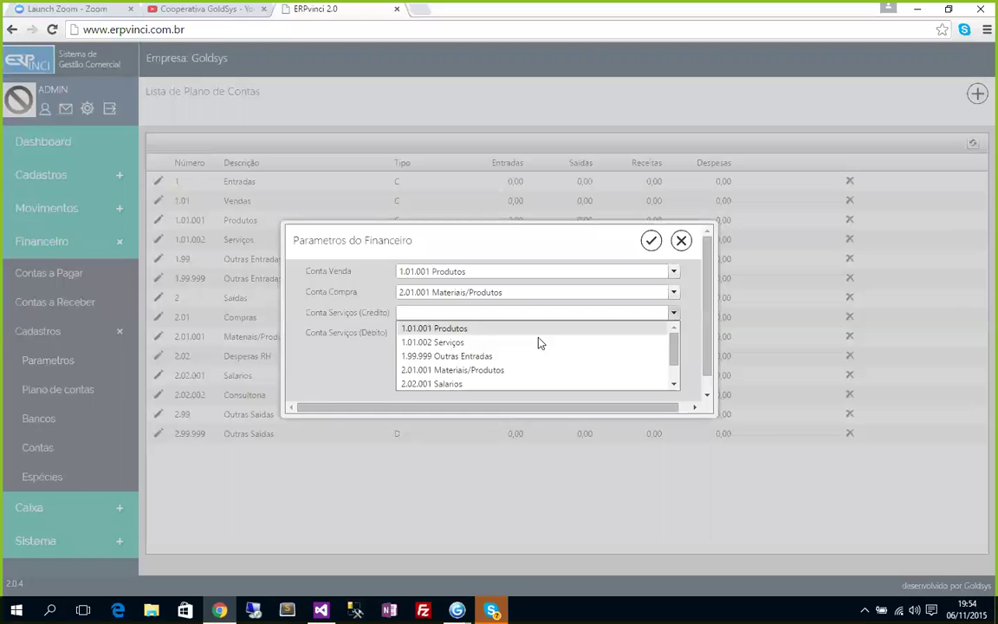
pyautogui.click(468, 344)
pyautogui.click(671, 335)
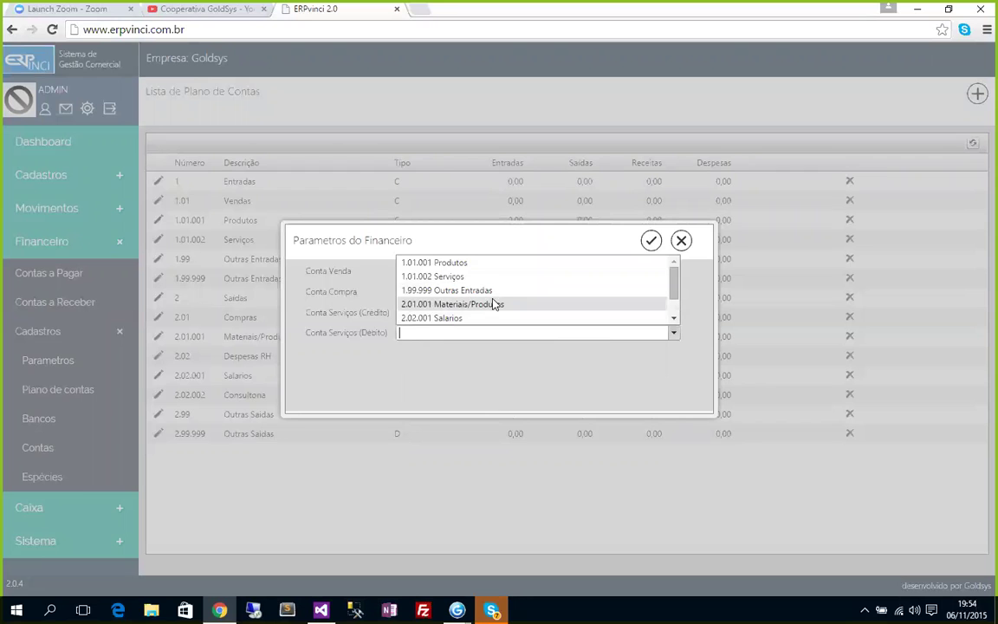
pyautogui.scroll(-1, 495, 309)
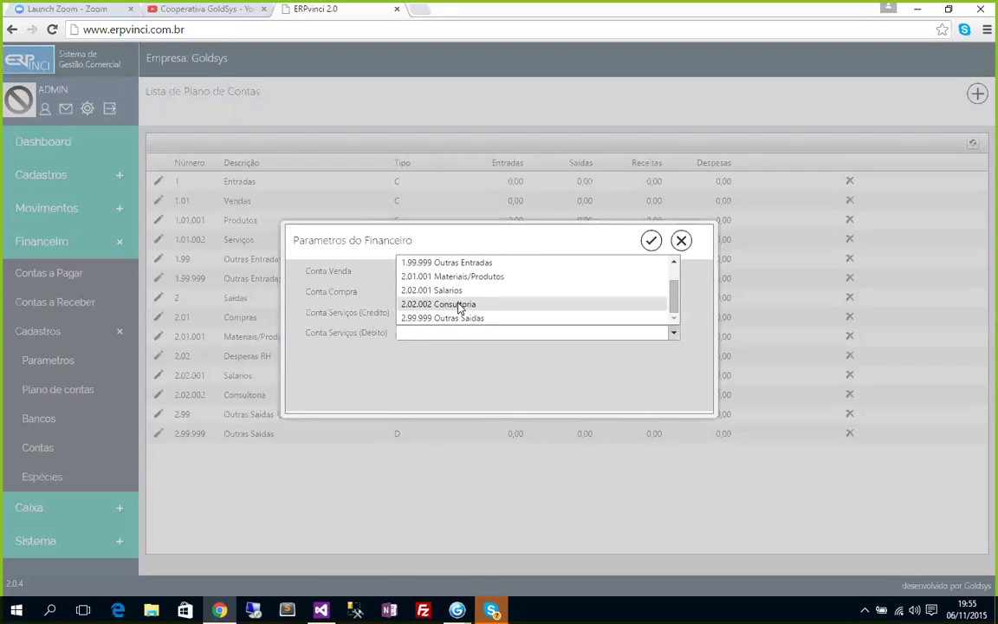
pyautogui.click(454, 307)
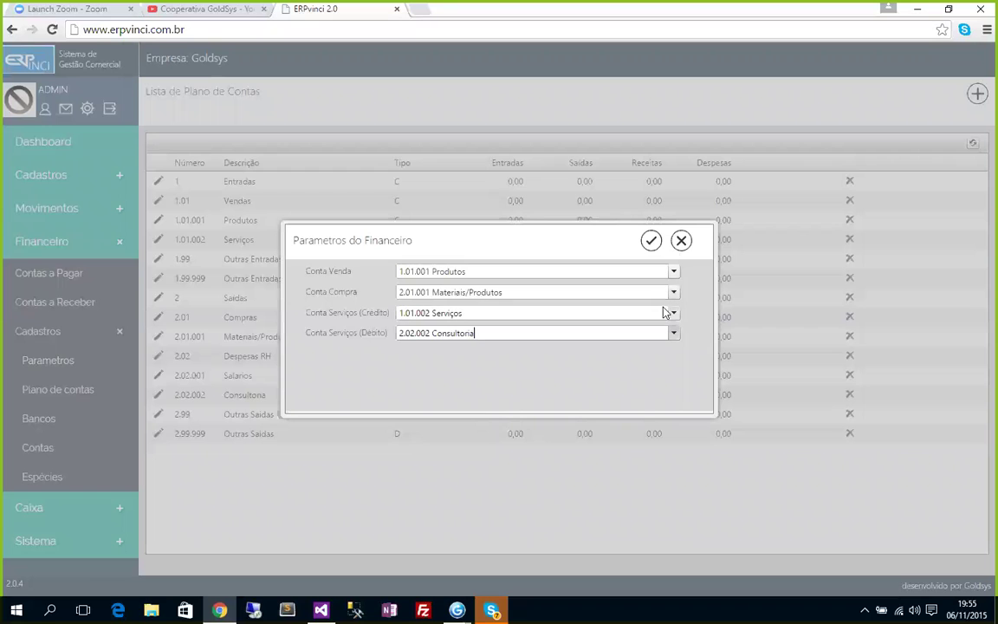
pyautogui.click(651, 242)
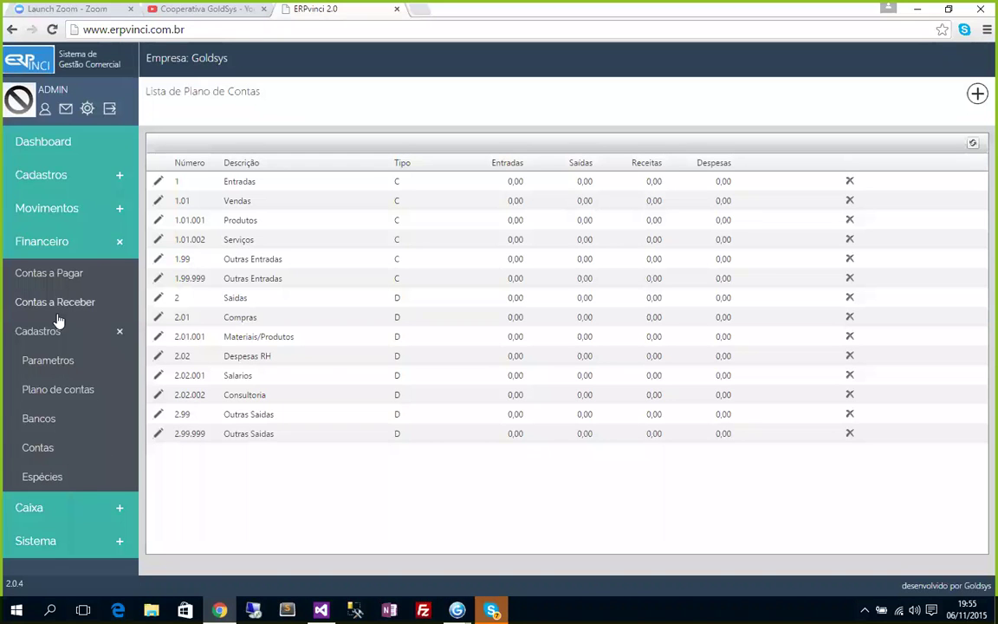
# Go to Financeiro > Contas a Receber and start a new receivable.
pyautogui.click(53, 331)
pyautogui.click(52, 275)
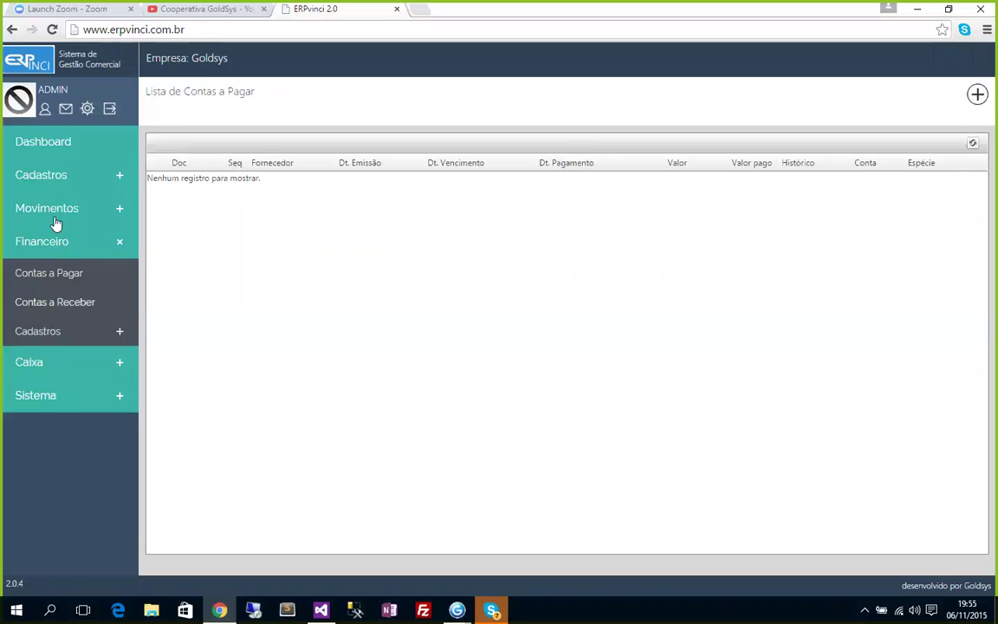
pyautogui.click(48, 304)
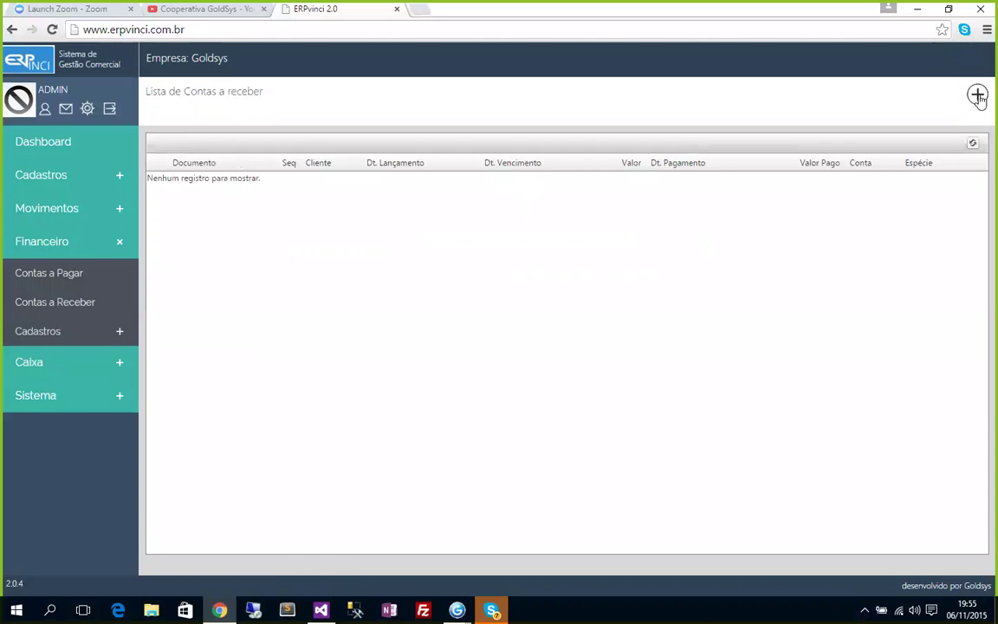
pyautogui.click(978, 94)
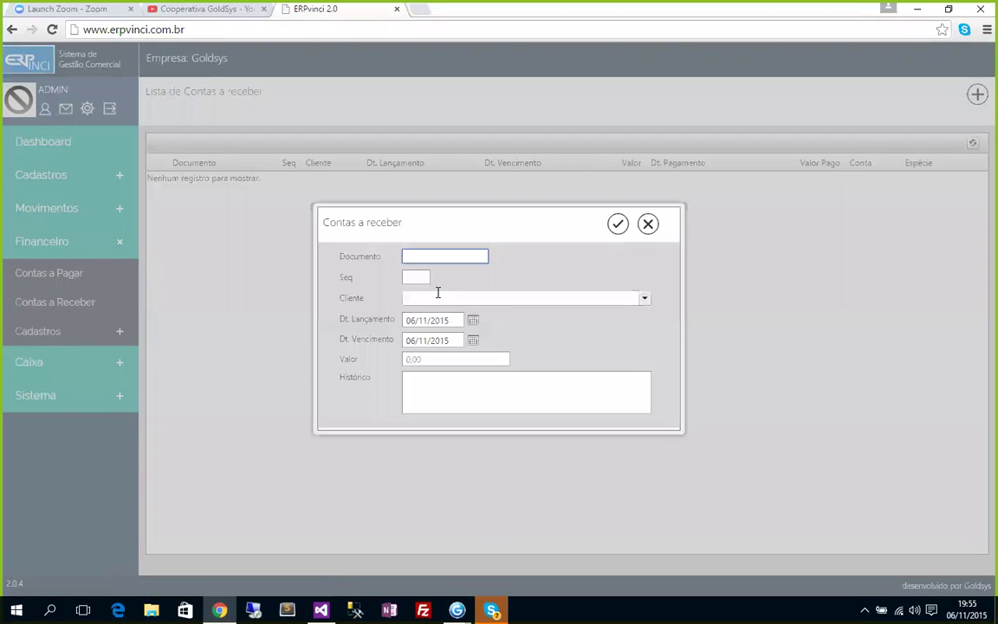
# Enter document 1, sequence 1, client TESTE, value 120 and history 'Teste de lançamento'.
pyautogui.write('1')
pyautogui.click(412, 277)
pyautogui.write('1')
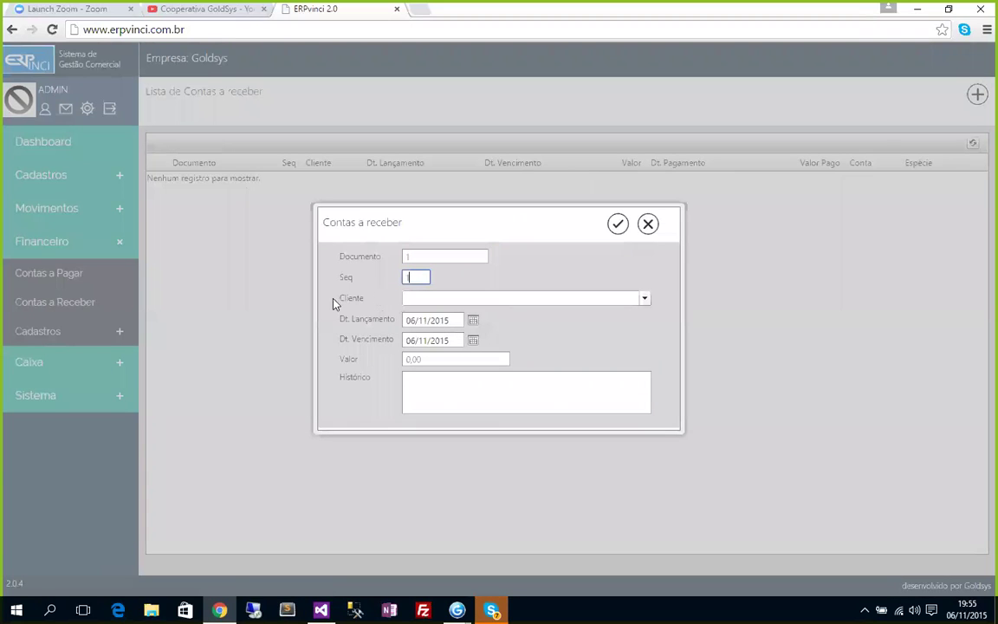
pyautogui.click(445, 298)
pyautogui.click(424, 315)
pyautogui.click(431, 358)
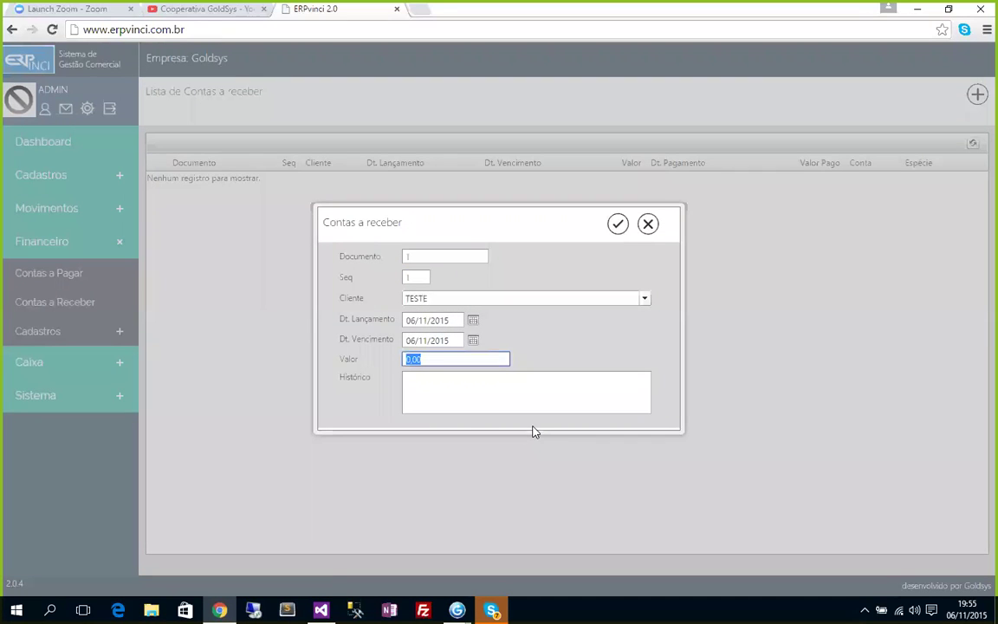
pyautogui.write('120')
pyautogui.press('Tab')
pyautogui.write('Teste de lançamento')
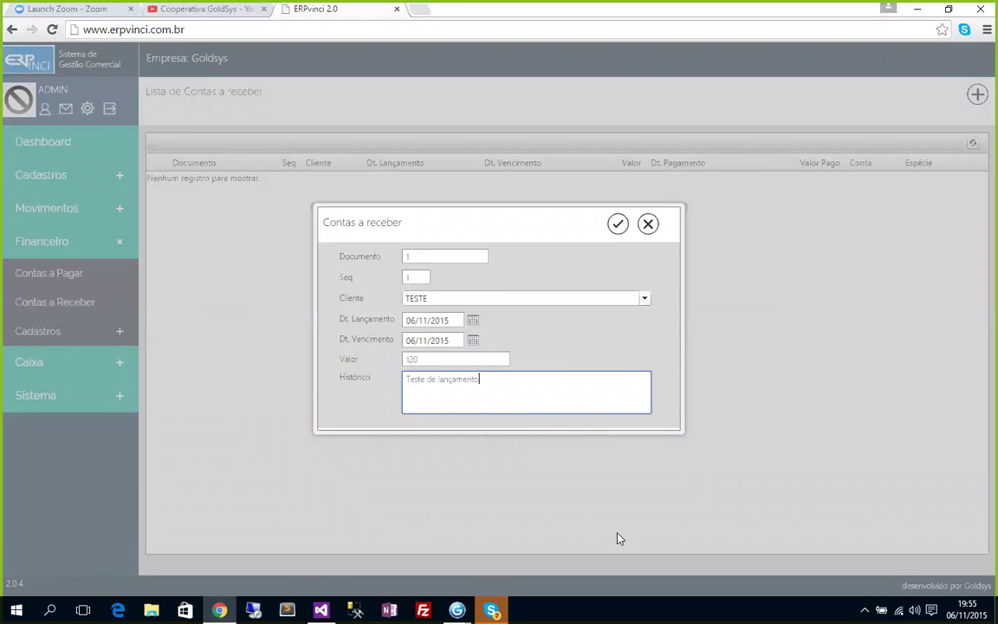
pyautogui.moveTo(323, 222); pyautogui.dragTo(406, 223)
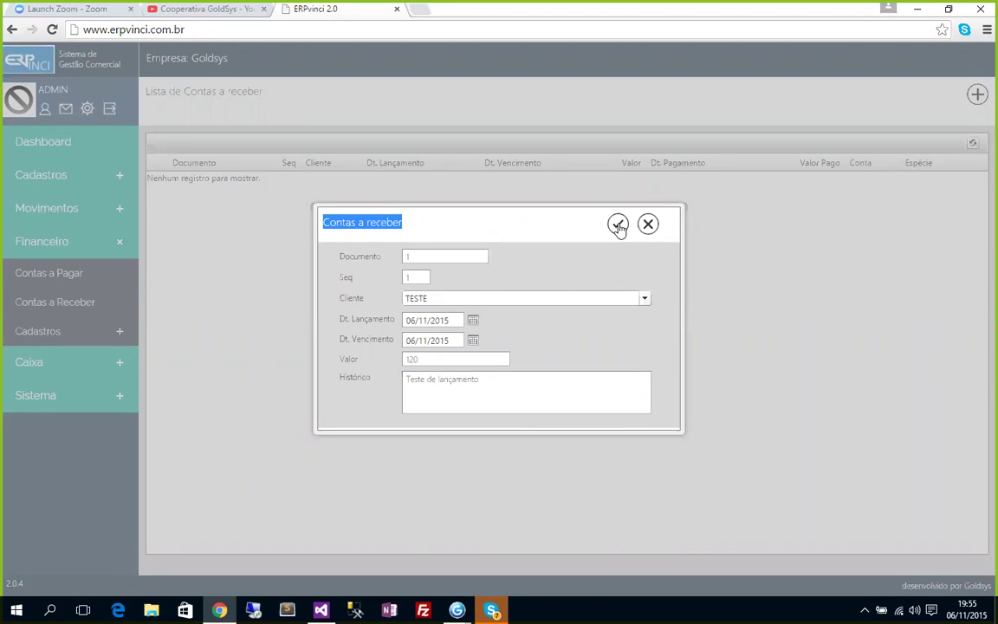
# Save the receivable and record payment date 06/11/2015 with 120 paid.
pyautogui.click(618, 226)
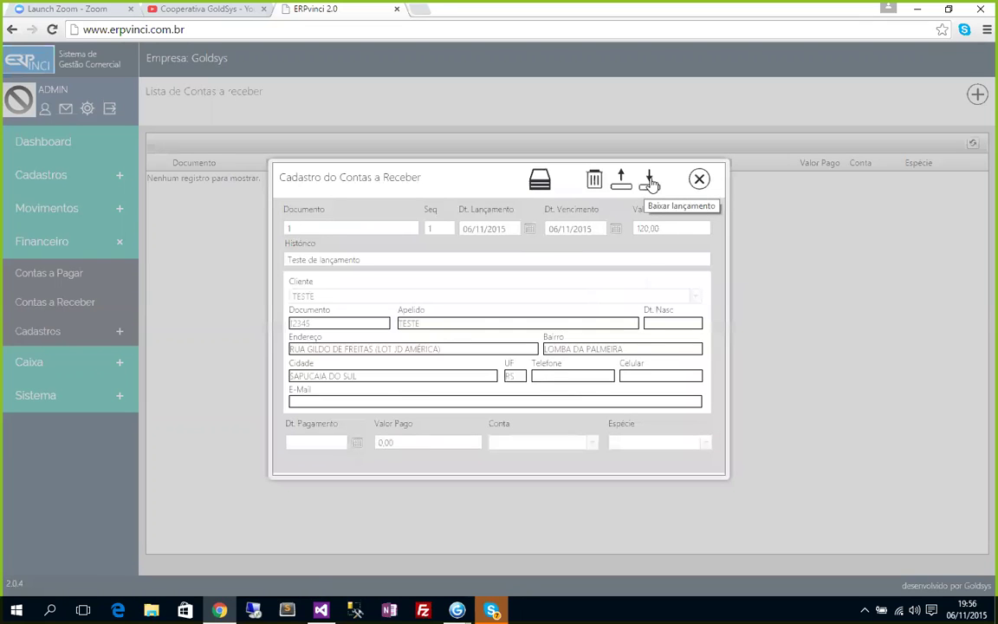
pyautogui.click(650, 183)
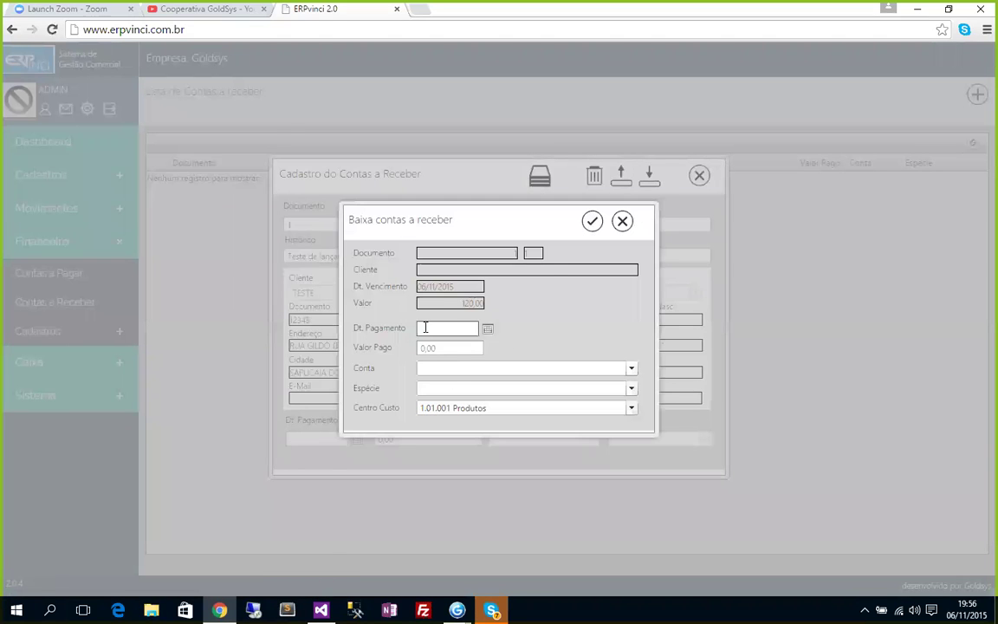
pyautogui.write('12/0')
pyautogui.press('BackSpace')
pyautogui.press('BackSpace')
pyautogui.press('BackSpace')
pyautogui.write('06/11/2015')
pyautogui.press('Tab')
pyautogui.press('Tab')
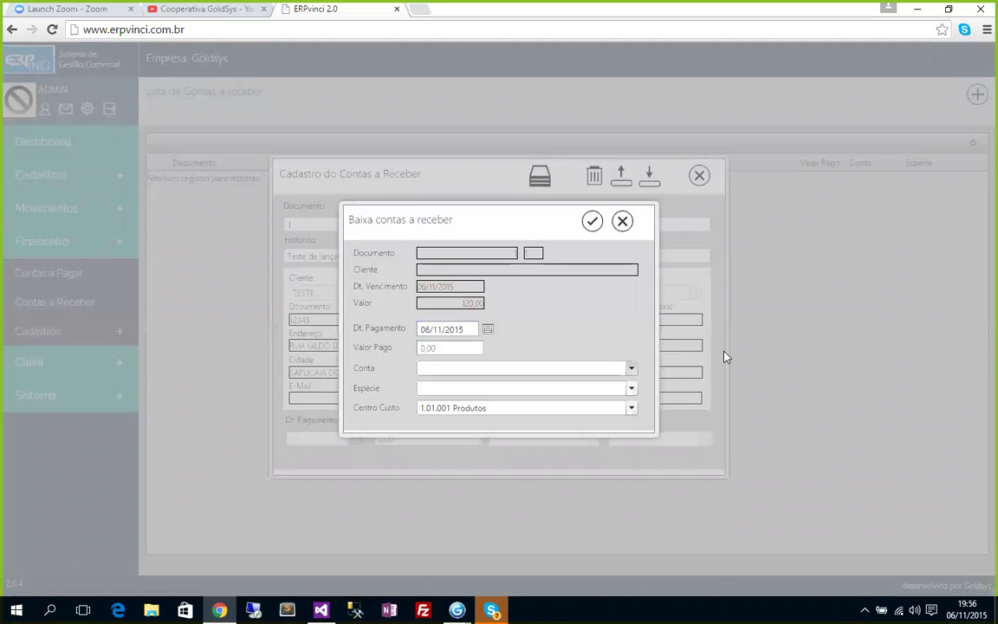
pyautogui.hotkey('shift', 'Tab')
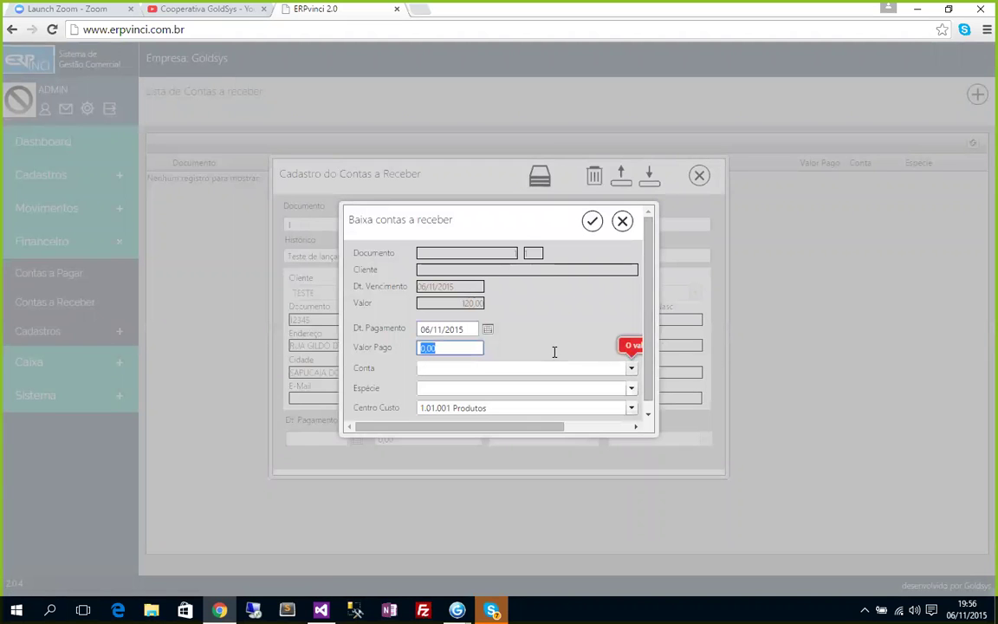
pyautogui.write('120')
pyautogui.press('Tab')
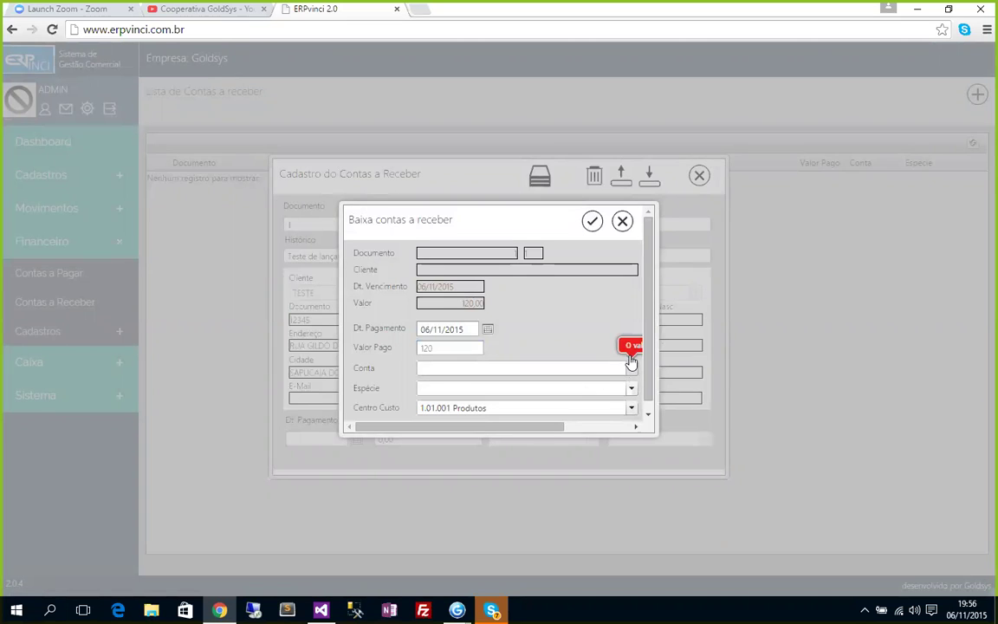
# Choose account CAIXA, payment type Dinheiro and cost centre 1.99.999 Outras Entradas.
pyautogui.moveTo(664, 454); pyautogui.dragTo(676, 480)
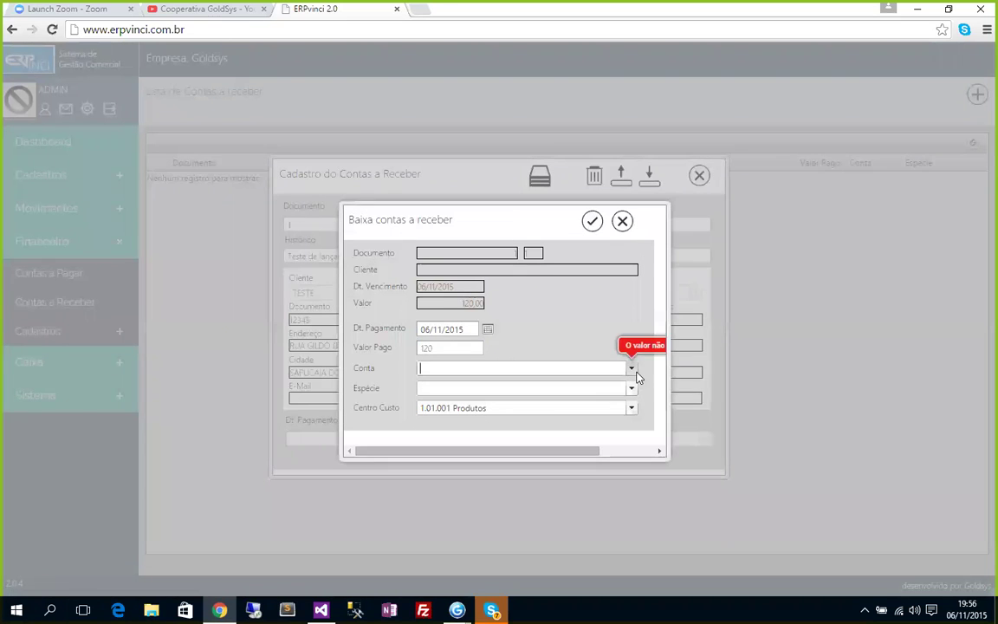
pyautogui.click(633, 371)
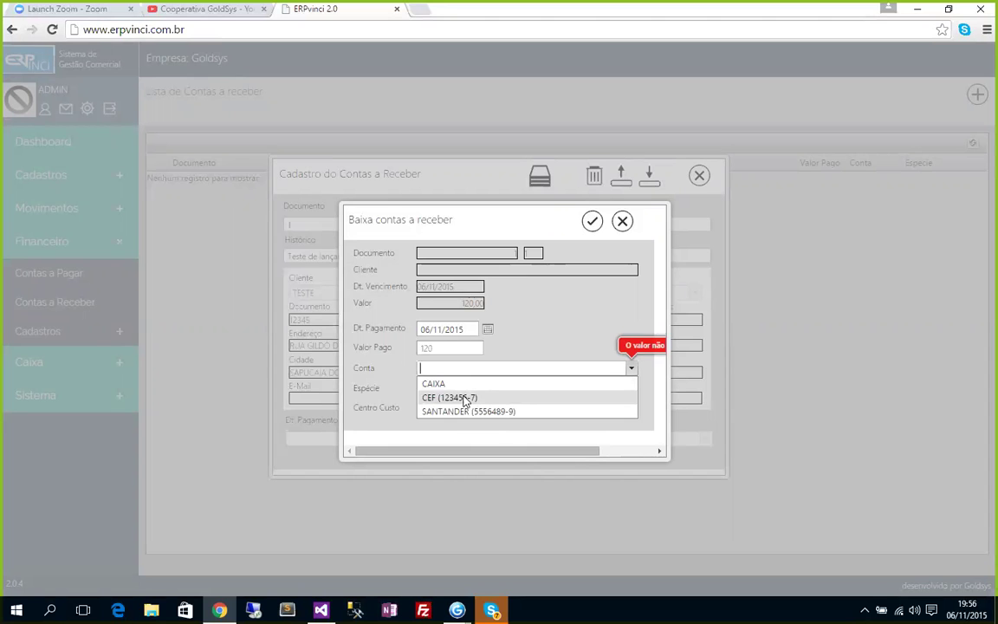
pyautogui.click(437, 384)
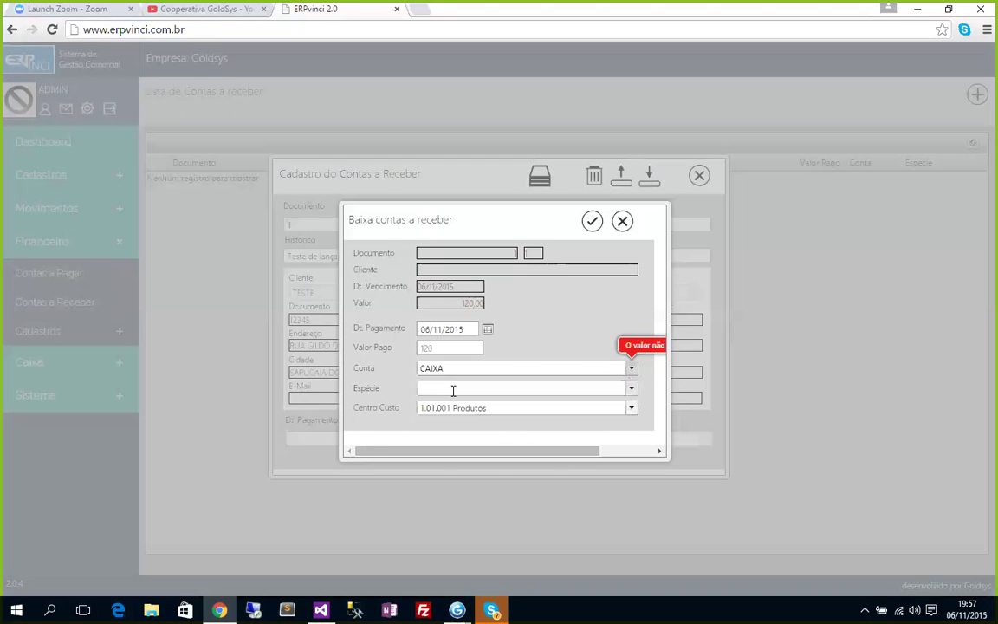
pyautogui.click(452, 390)
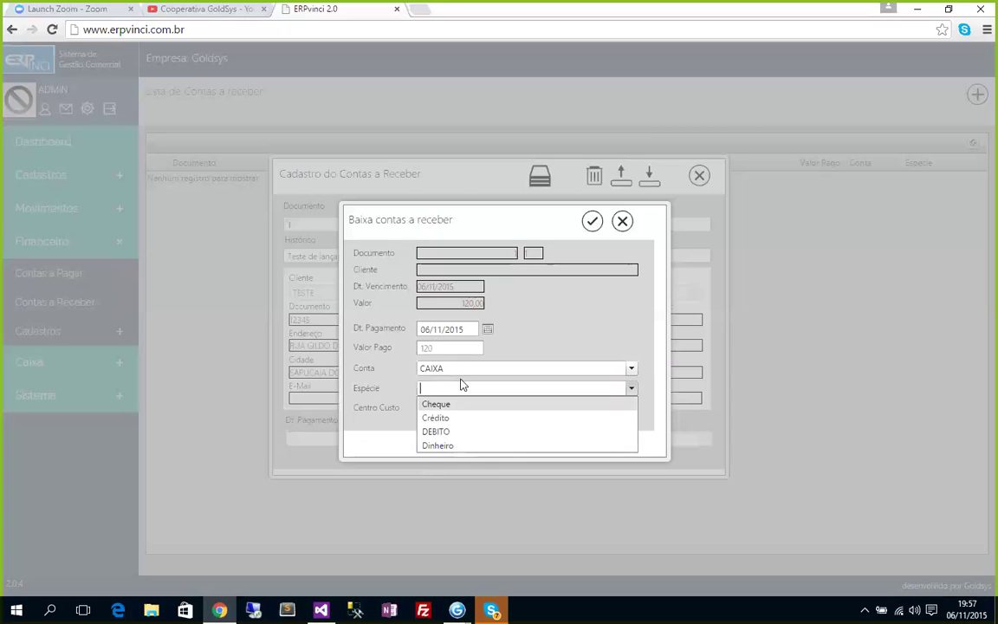
pyautogui.click(465, 448)
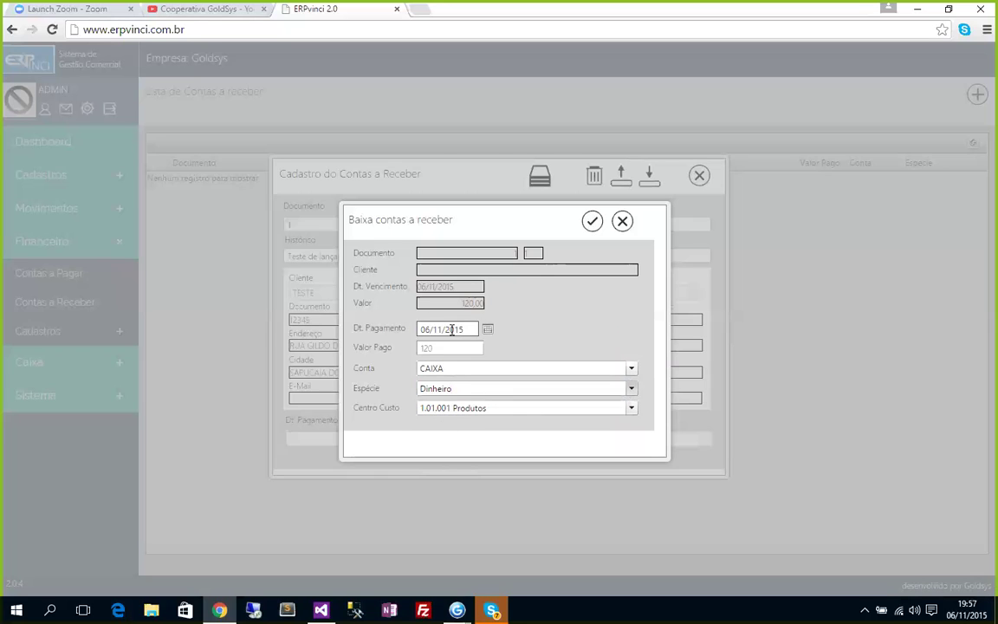
pyautogui.click(633, 410)
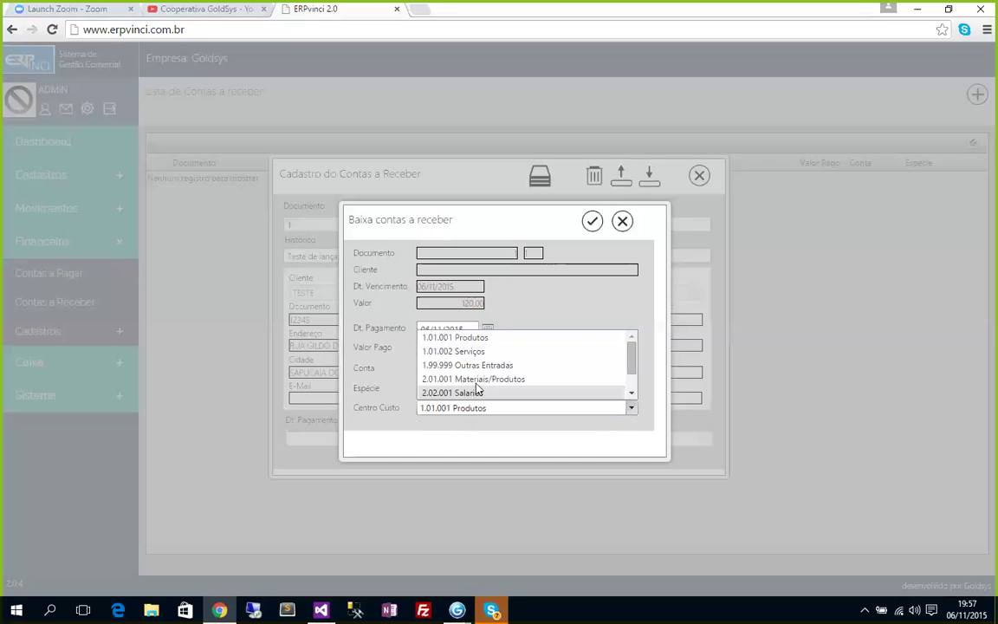
pyautogui.scroll(-1, 530, 383)
pyautogui.scroll(1, 517, 350)
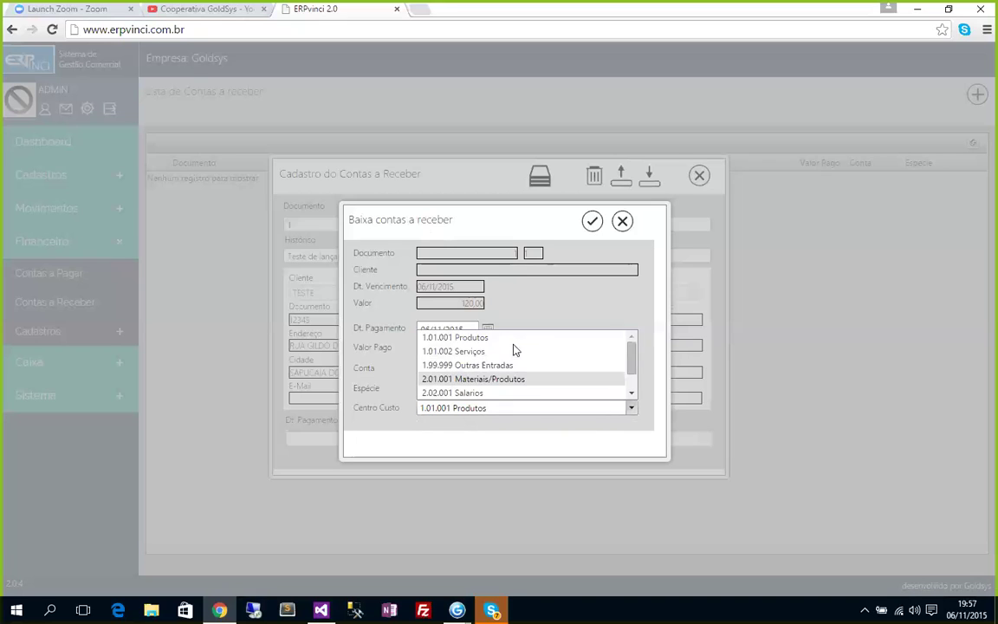
pyautogui.click(439, 364)
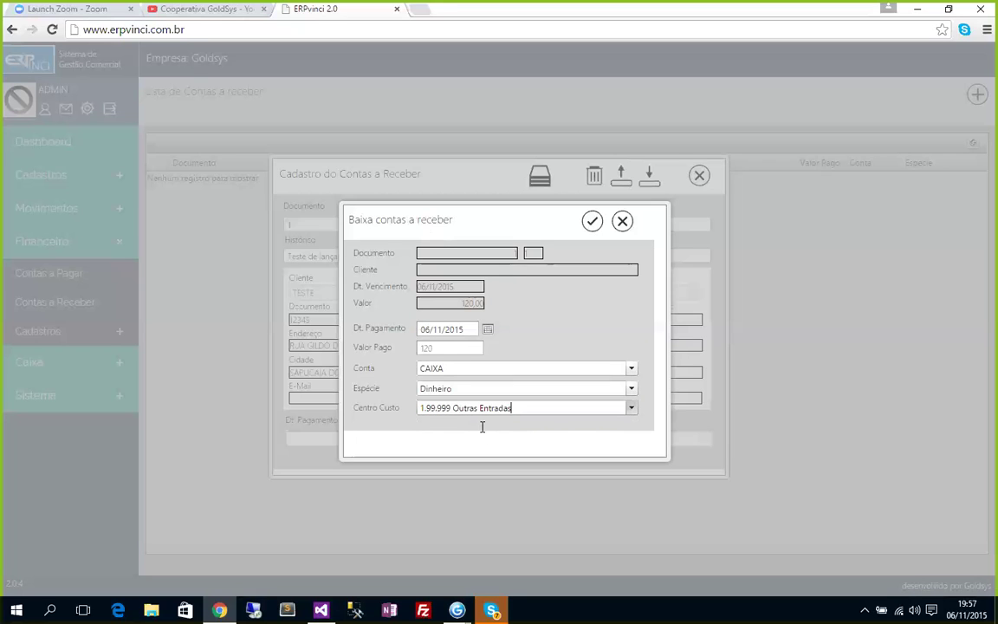
# Confirm the 120,00 settlement, refresh the receivables list and view Caixa > Lançamentos.
pyautogui.click(592, 221)
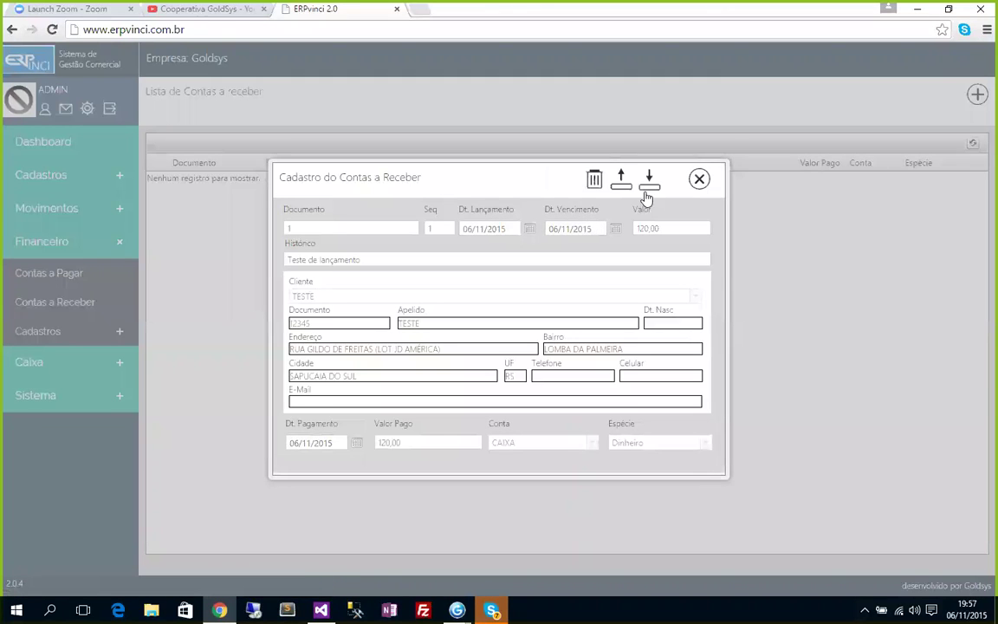
pyautogui.click(700, 179)
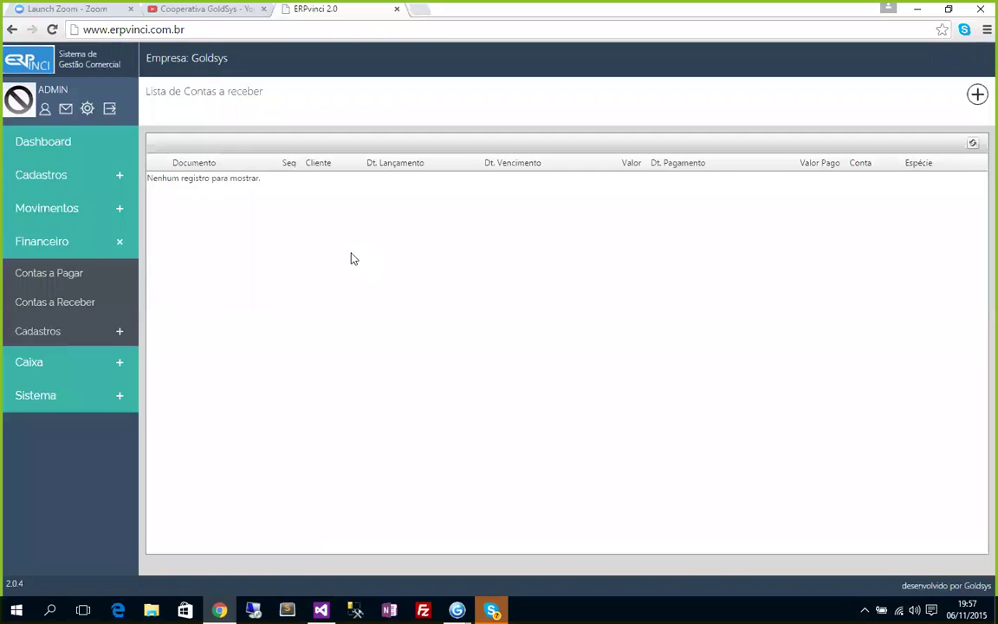
pyautogui.click(973, 144)
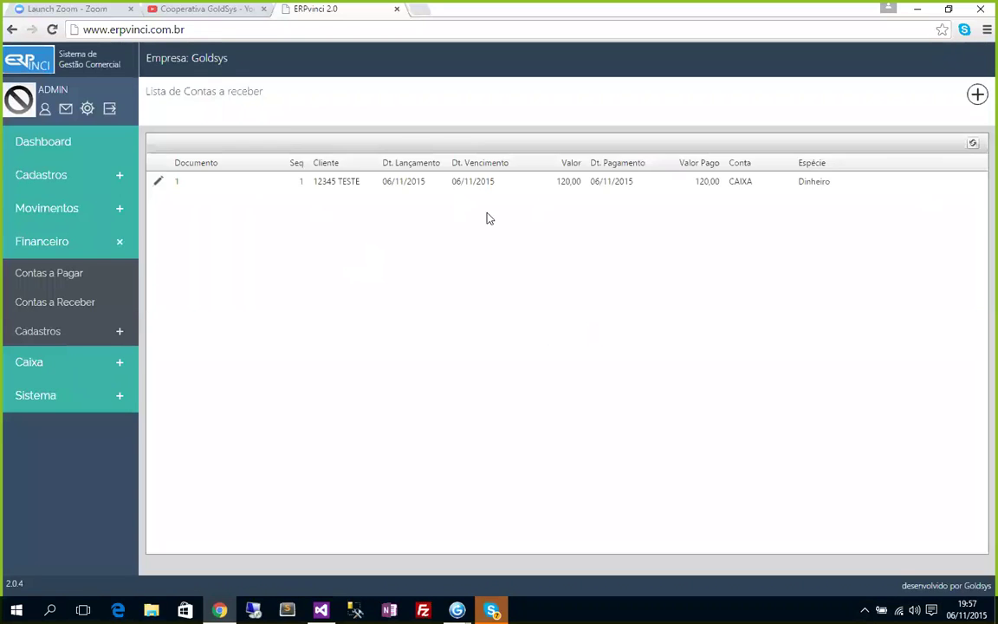
pyautogui.click(35, 364)
pyautogui.click(43, 396)
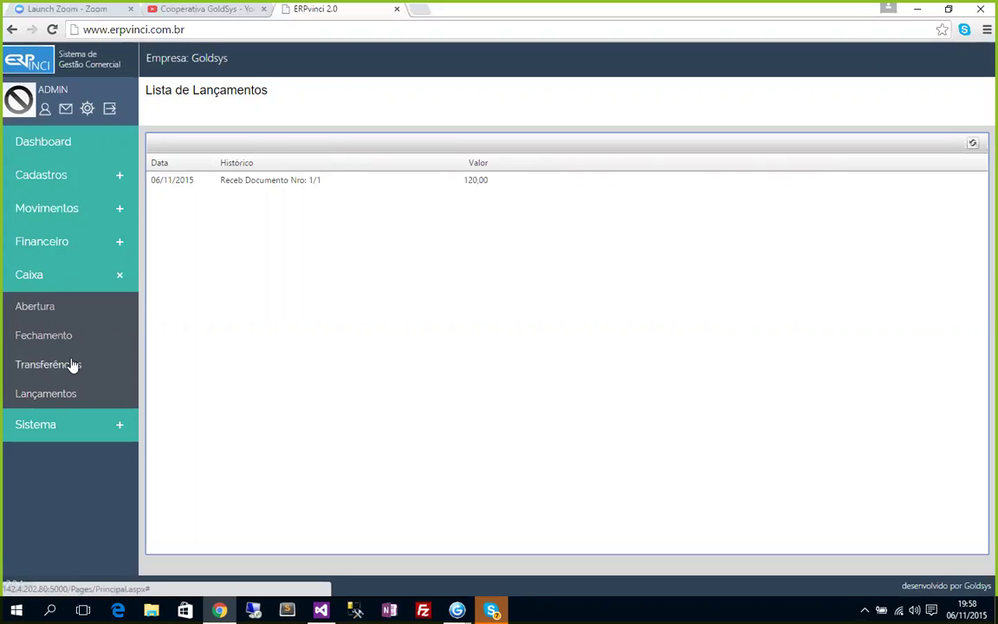
# Bring up the incoming invoices list under Movimentos > Entradas.
pyautogui.click(37, 240)
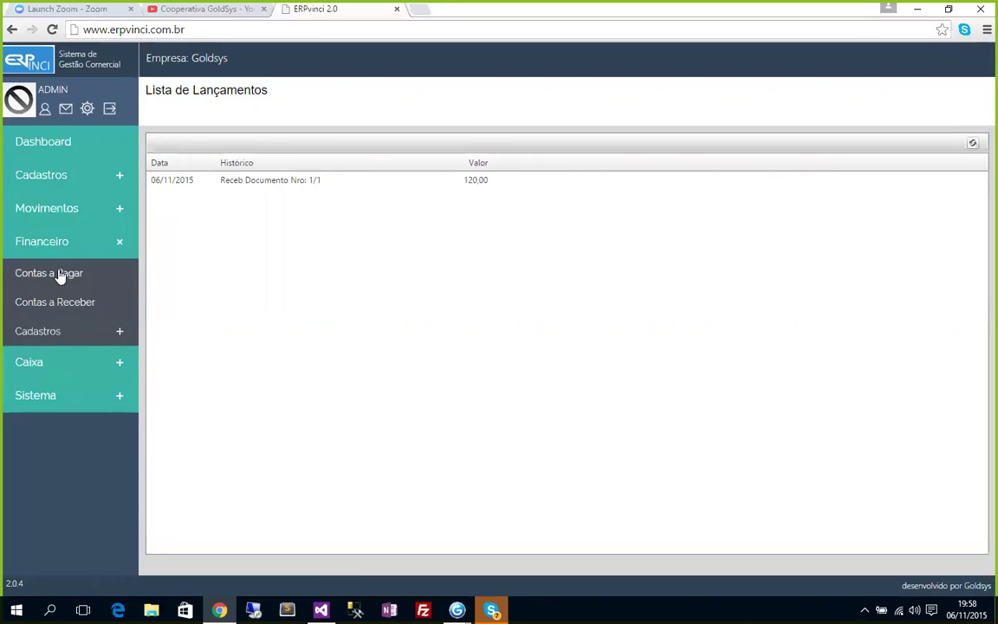
pyautogui.click(21, 209)
pyautogui.click(68, 247)
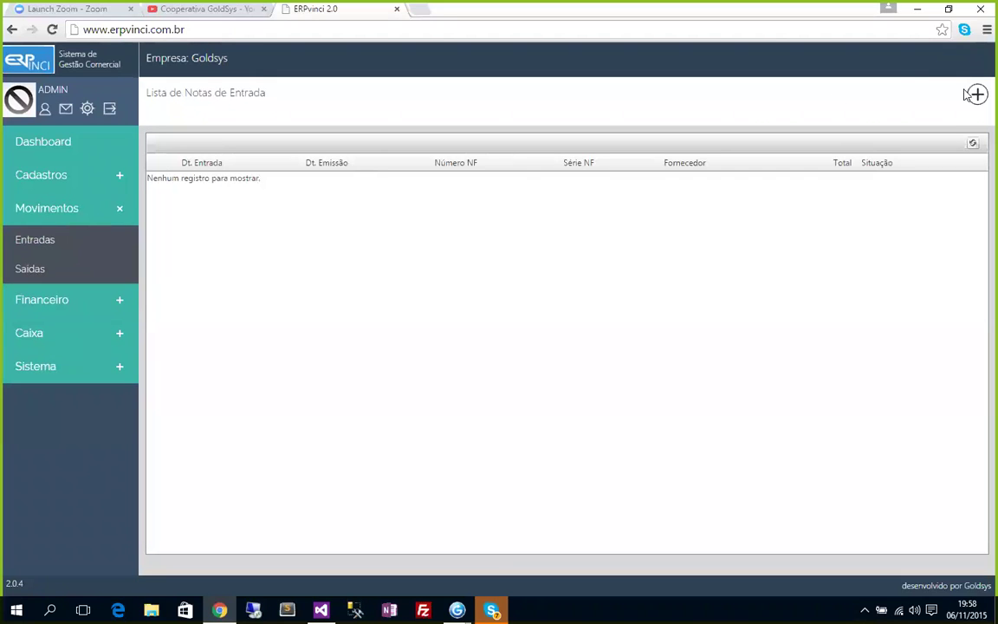
# Add product group GRUPO 1 under Cadastros > Produtos > Grupo and save it.
pyautogui.click(55, 178)
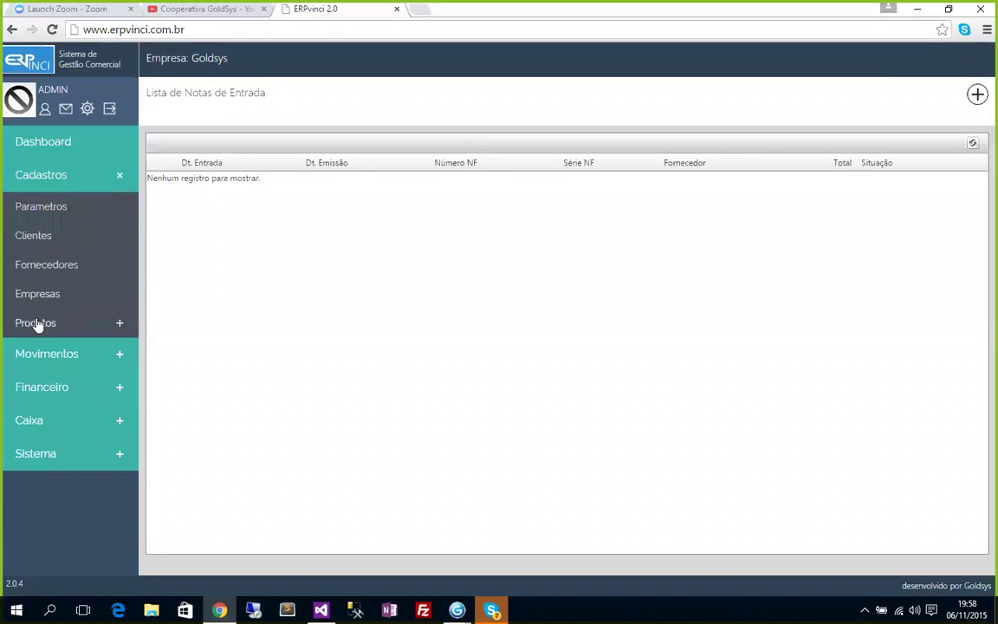
pyautogui.click(38, 323)
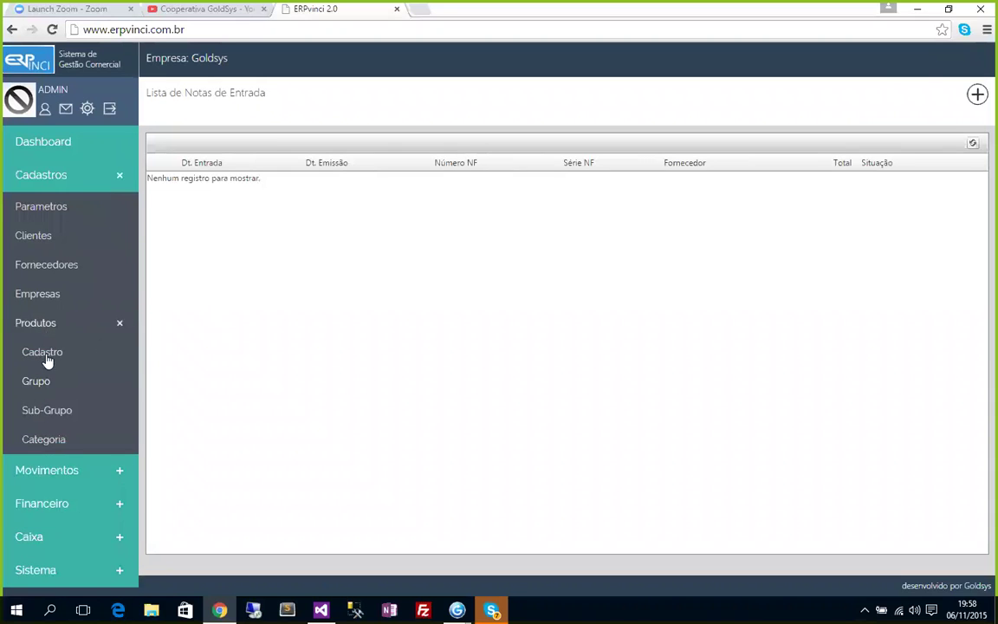
pyautogui.click(36, 382)
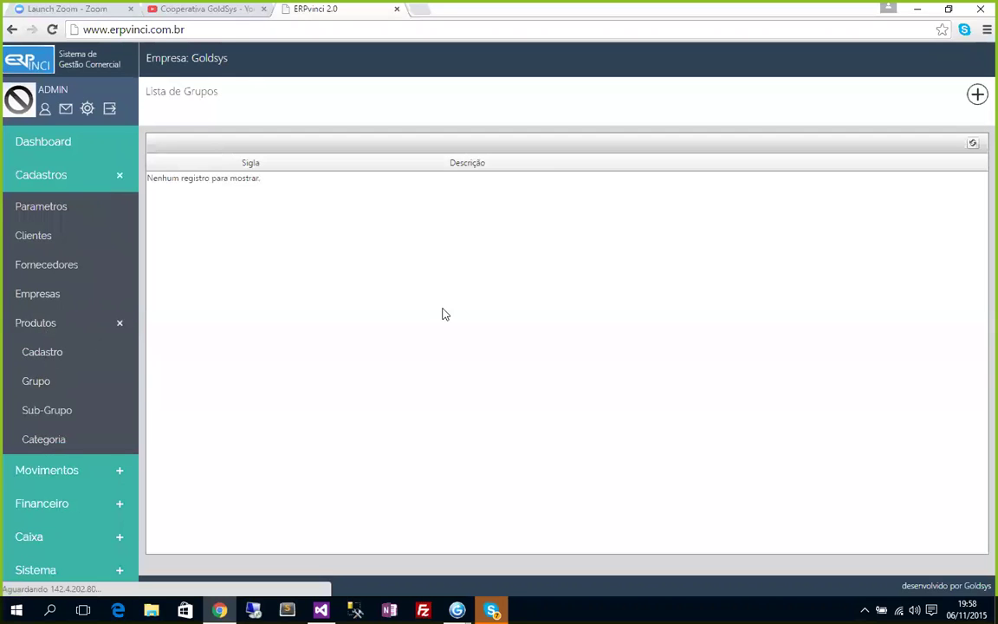
pyautogui.click(977, 97)
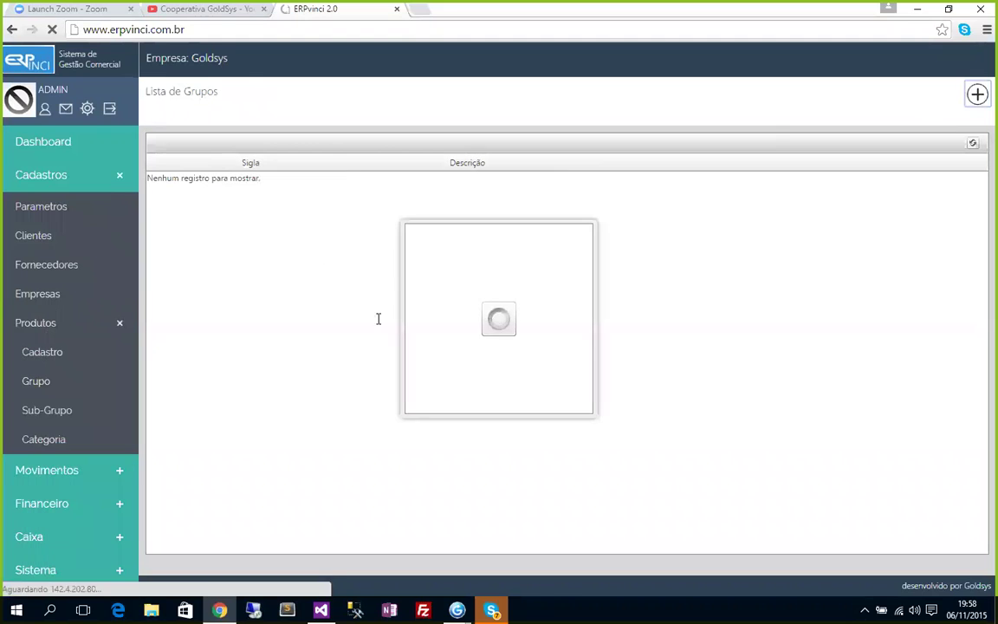
pyautogui.write('GRUPO 1')
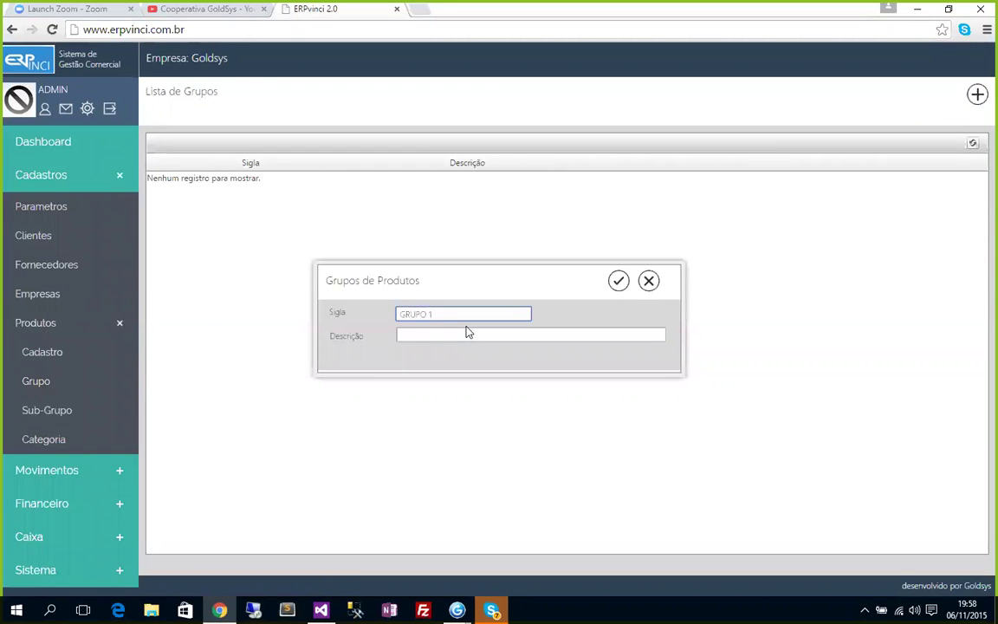
pyautogui.click(467, 333)
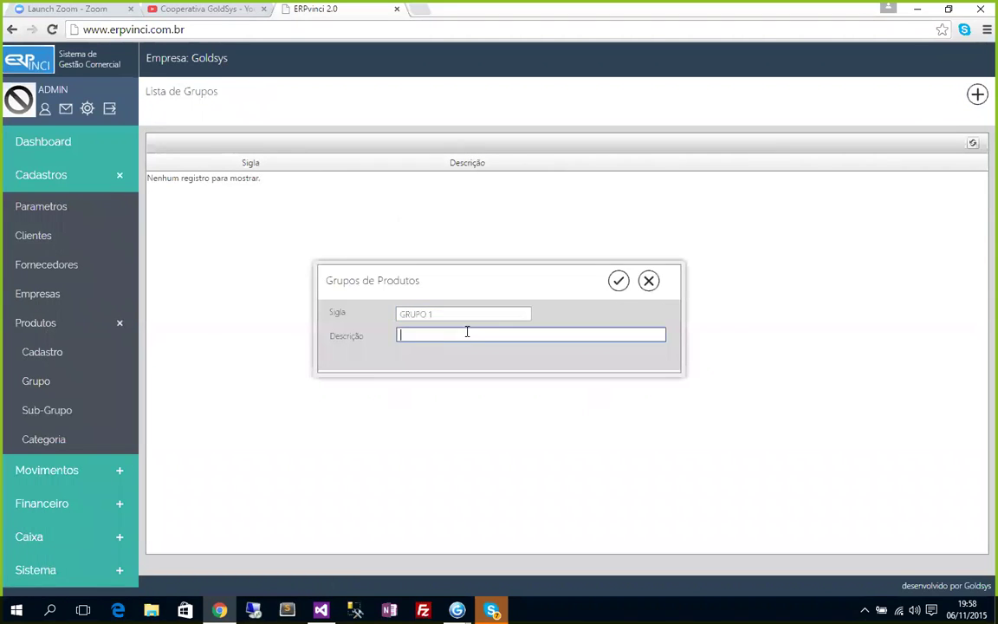
pyautogui.click(618, 281)
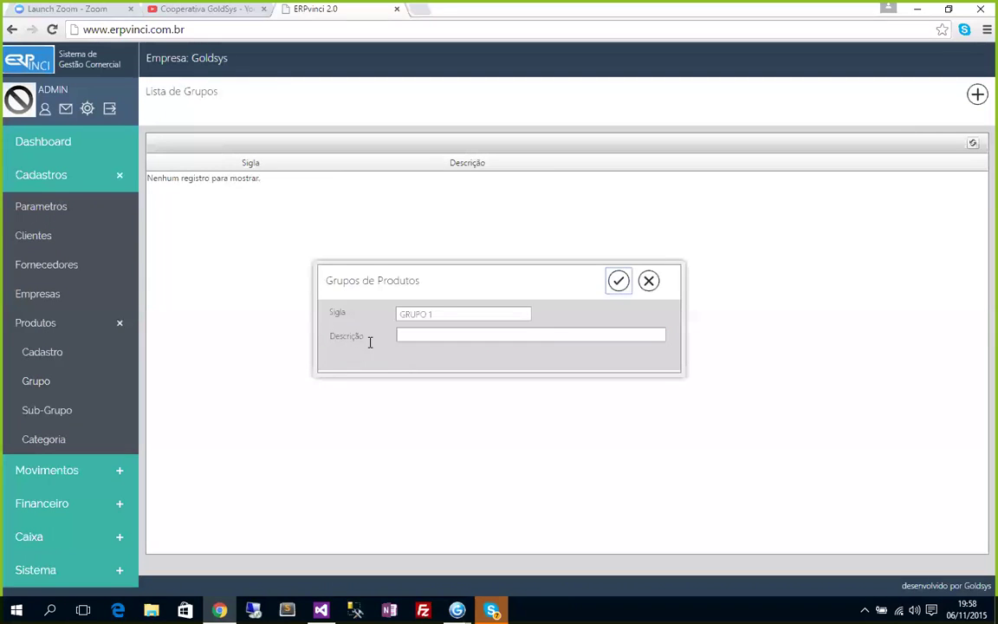
pyautogui.click(626, 286)
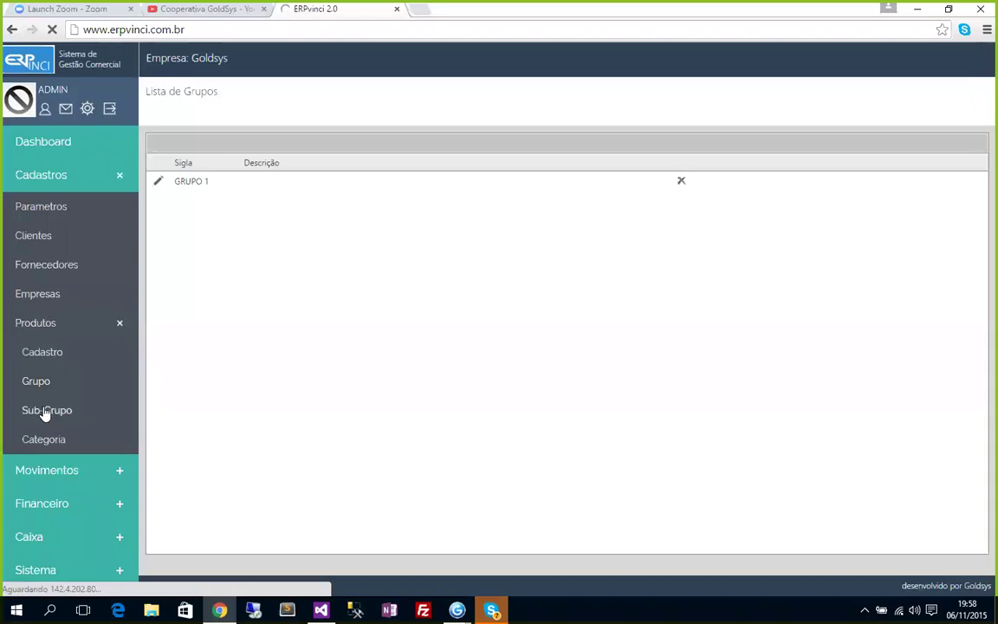
# Start a new sub-group and create the parent group GRUPO2 from its form.
pyautogui.click(45, 411)
pyautogui.click(976, 95)
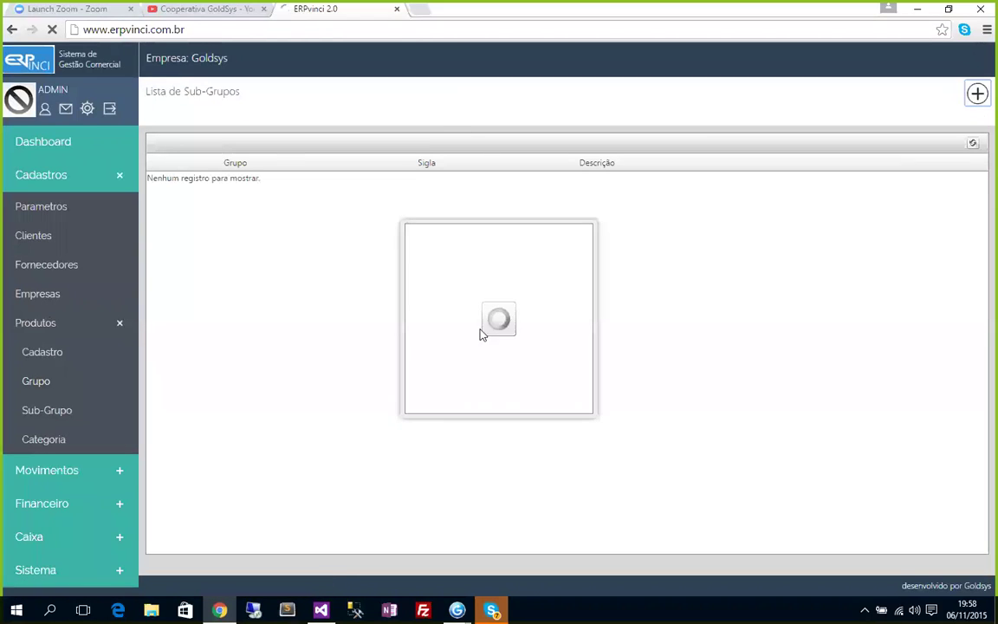
pyautogui.click(526, 303)
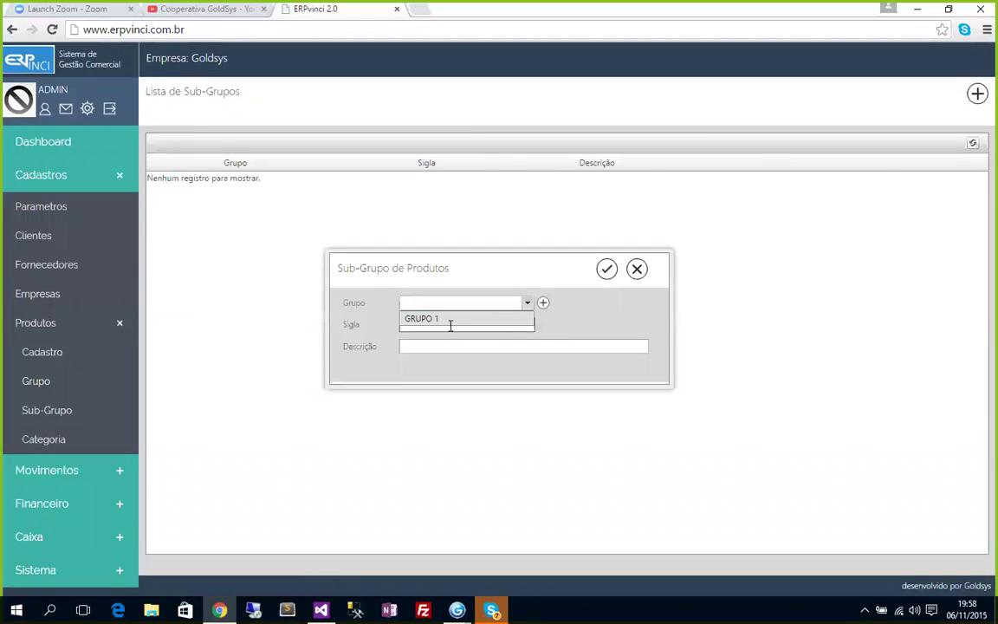
pyautogui.click(433, 319)
pyautogui.click(451, 326)
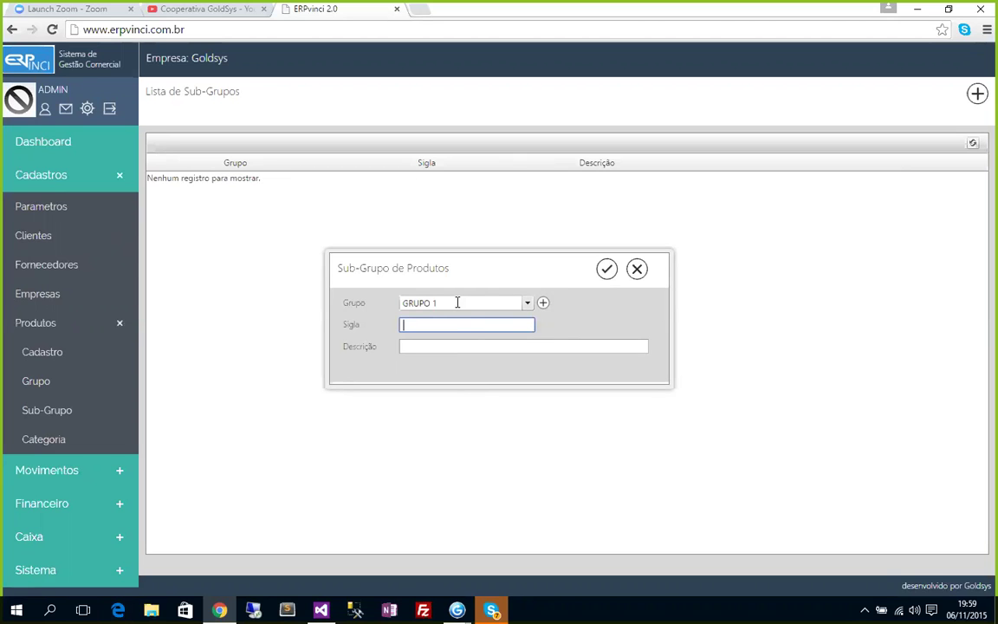
pyautogui.click(544, 306)
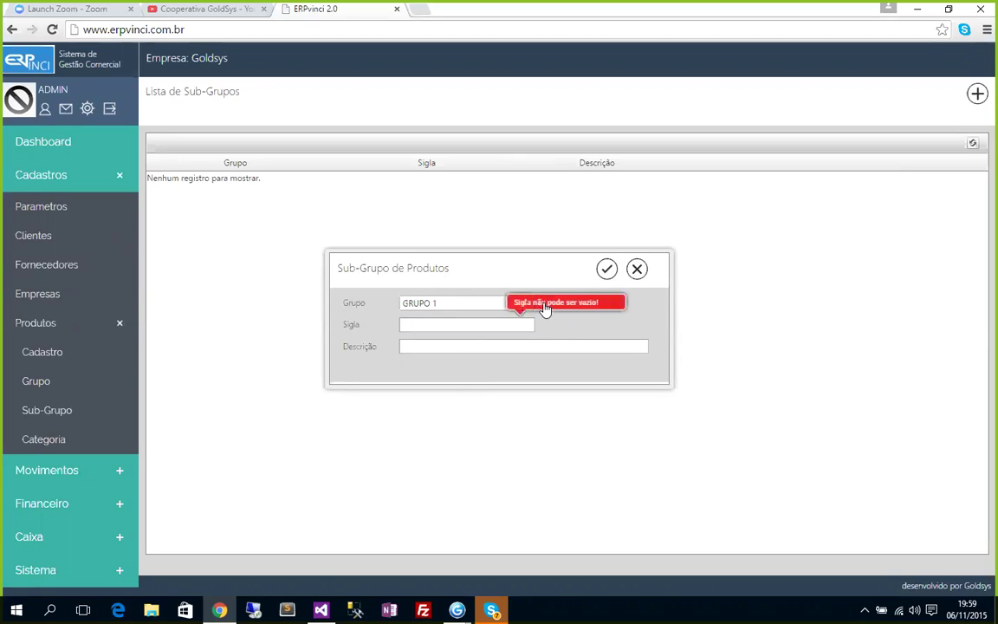
pyautogui.click(520, 324)
pyautogui.write('Q')
pyautogui.click(542, 304)
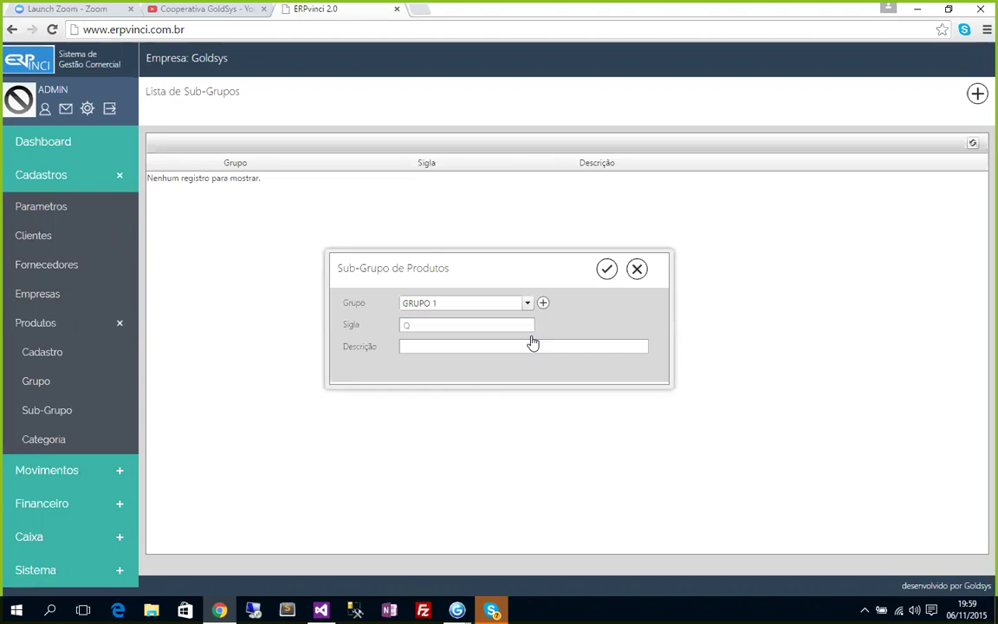
pyautogui.write('GRUPO2')
pyautogui.click(617, 280)
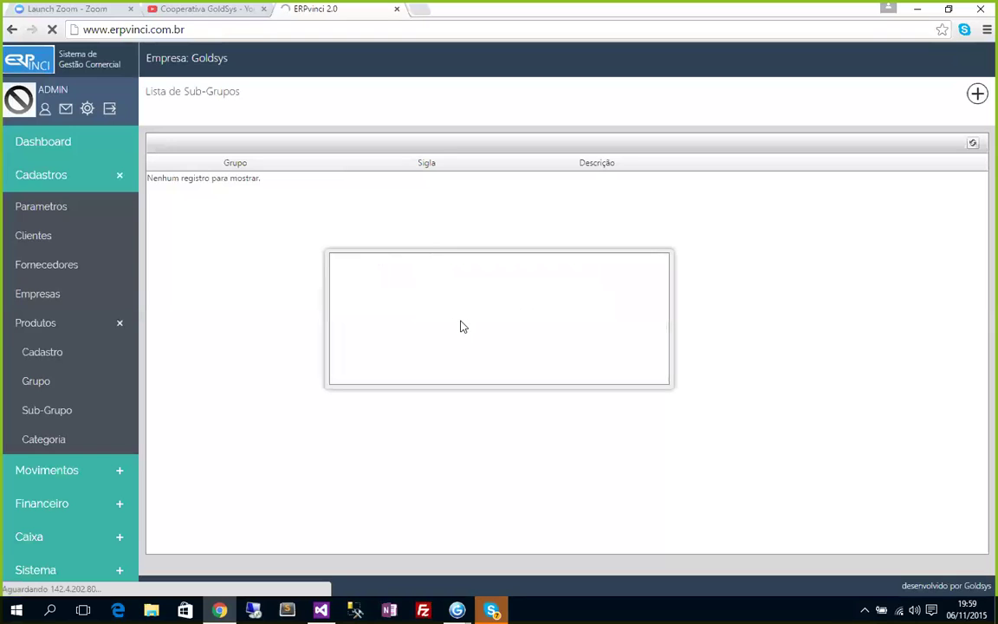
# Add sub-group SUBGRUPO 2.1 under parent group GRUPO2.
pyautogui.click(527, 304)
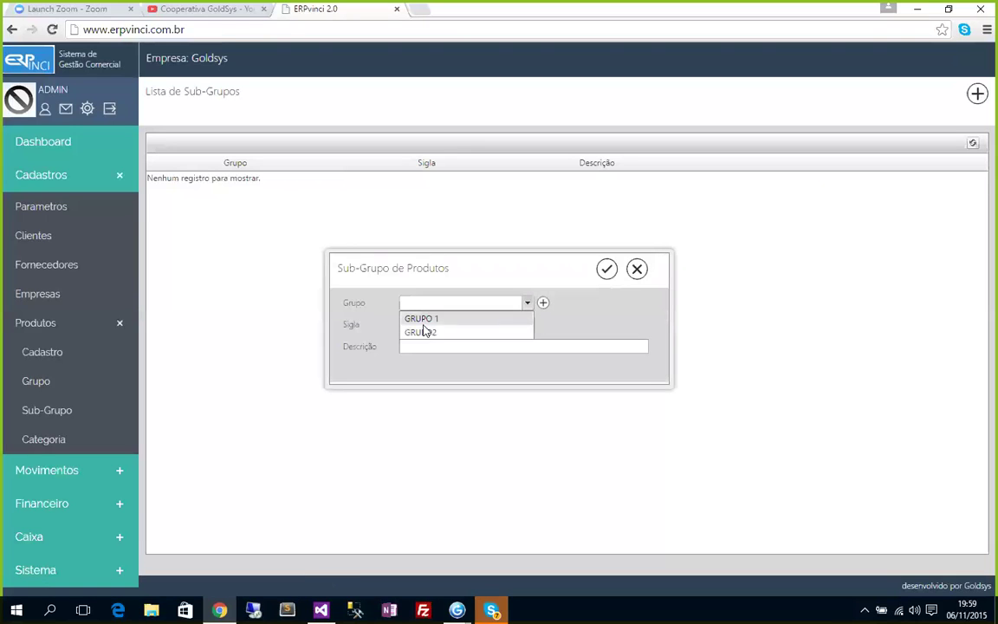
pyautogui.click(424, 327)
pyautogui.click(450, 327)
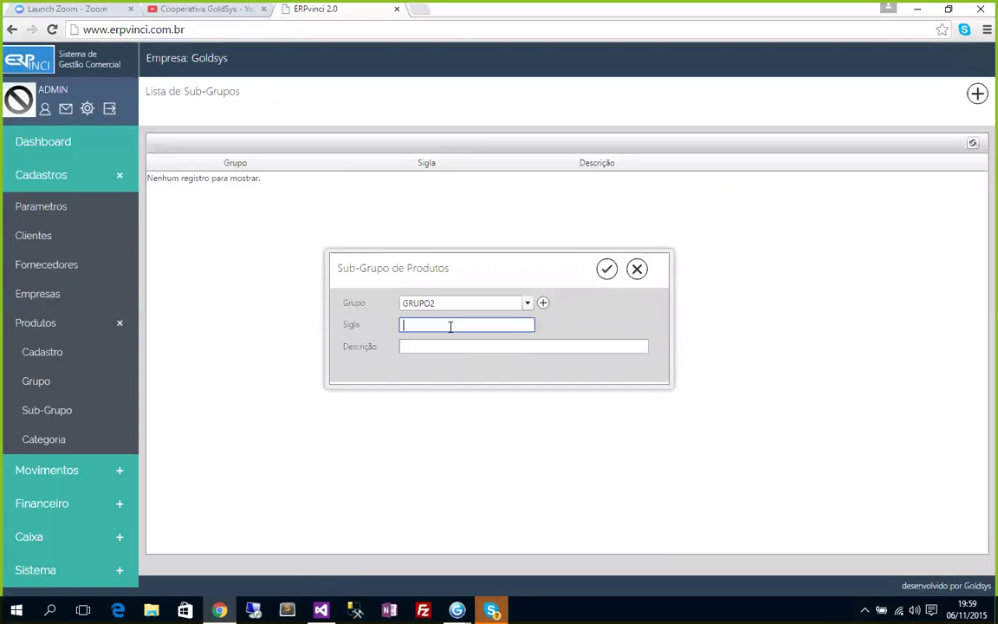
pyautogui.write('SUBGRUPO 2.1')
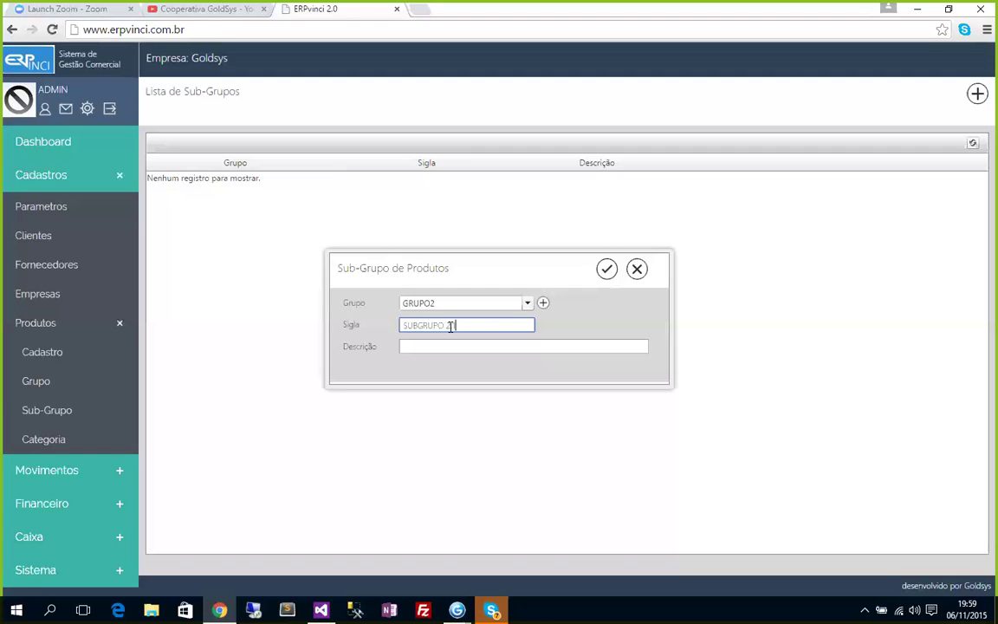
pyautogui.click(607, 269)
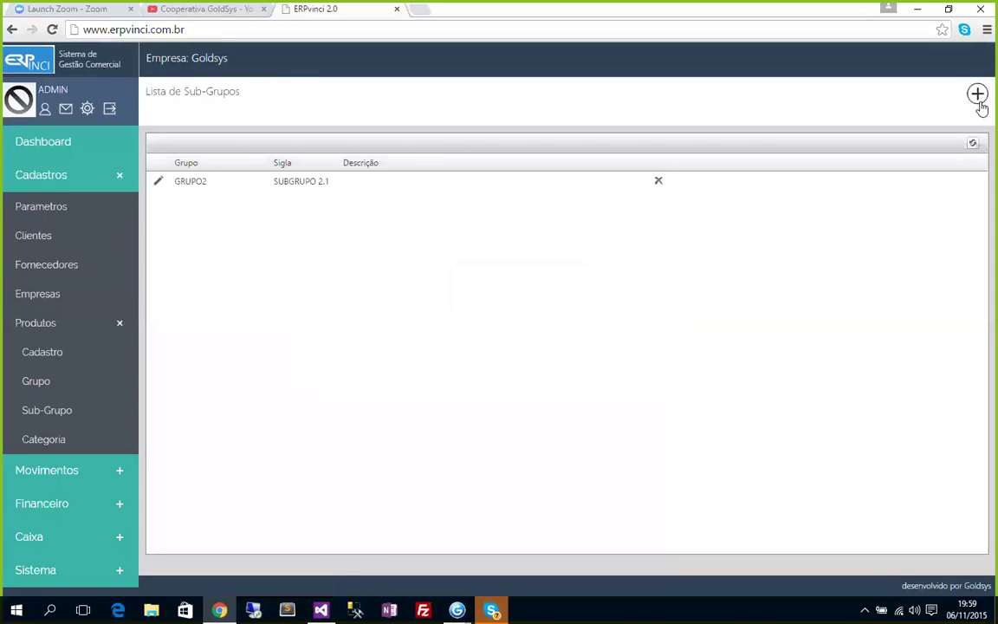
# Add sub-group SUBGRUPO 1.1 under parent group GRUPO 1.
pyautogui.click(978, 93)
pyautogui.click(527, 303)
pyautogui.click(448, 322)
pyautogui.click(456, 326)
pyautogui.write('SUBGRUPO')
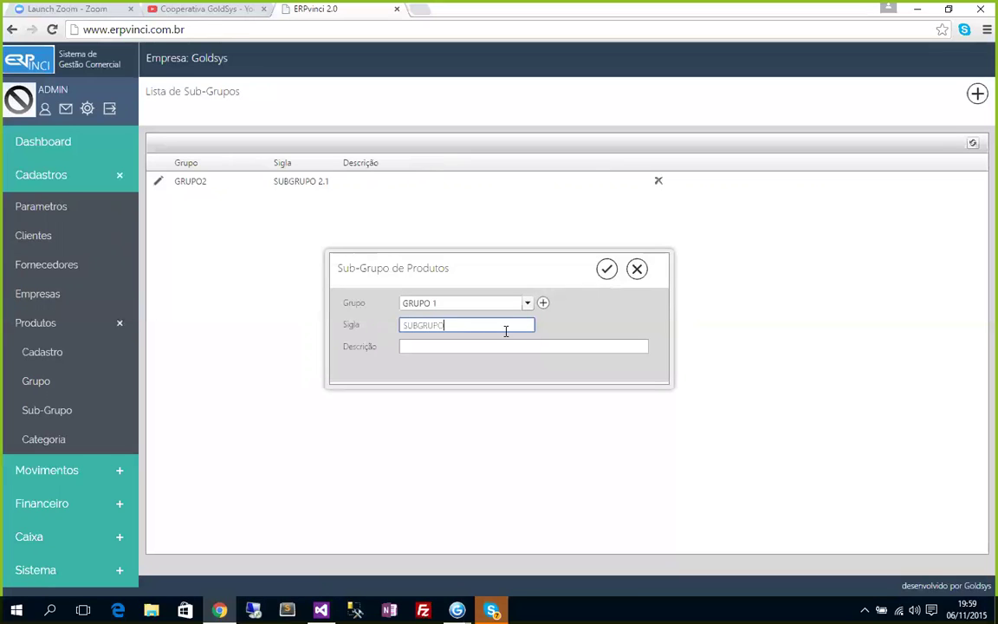
pyautogui.write(' 1.1')
pyautogui.click(606, 269)
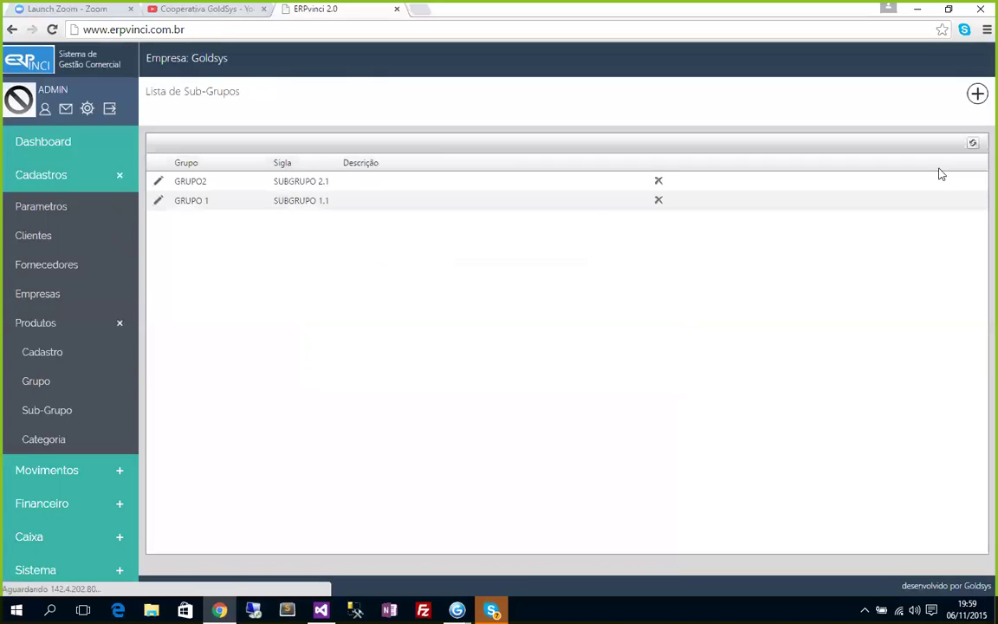
# Add sub-group SUBGRUPO 1.2 under parent group GRUPO 1.
pyautogui.click(976, 94)
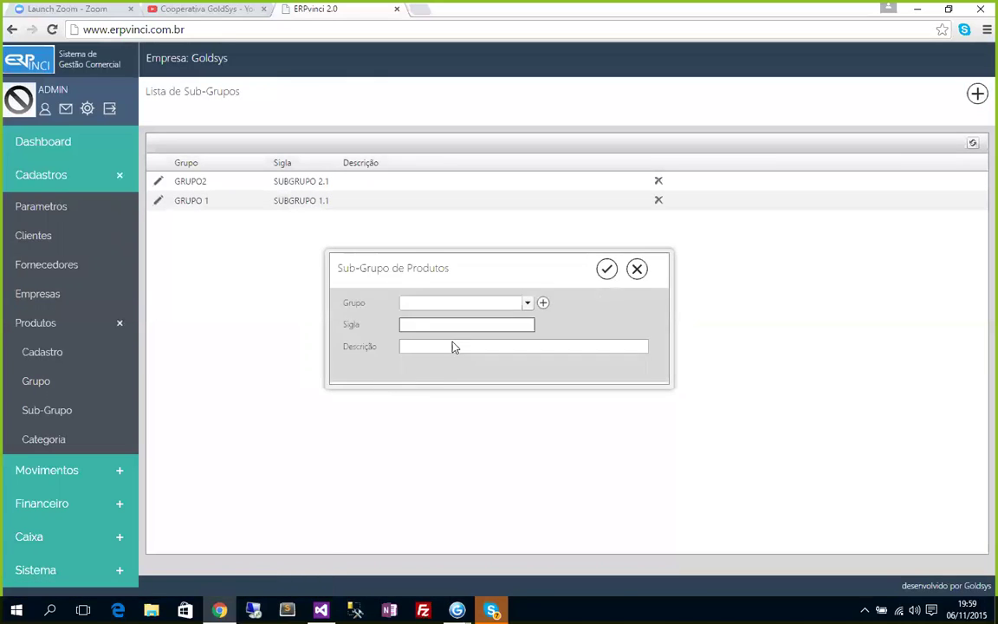
pyautogui.click(527, 302)
pyautogui.click(433, 330)
pyautogui.click(430, 325)
pyautogui.write('SUBGRUPO 2.2')
pyautogui.click(605, 270)
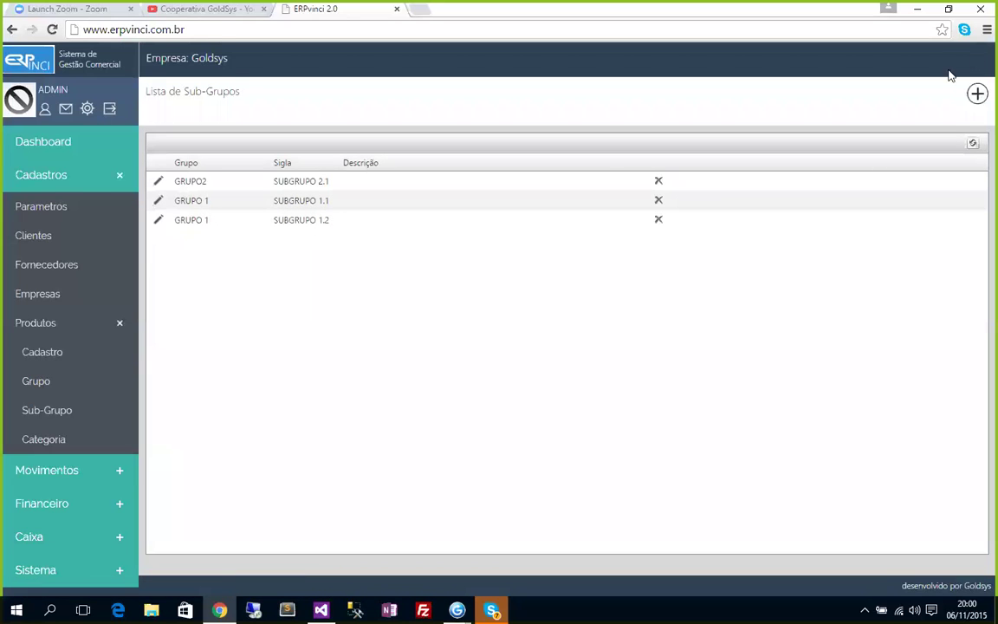
# Add categories Primeira Linha and Segunda Linha, then open Produtos > Cadastro.
pyautogui.click(38, 437)
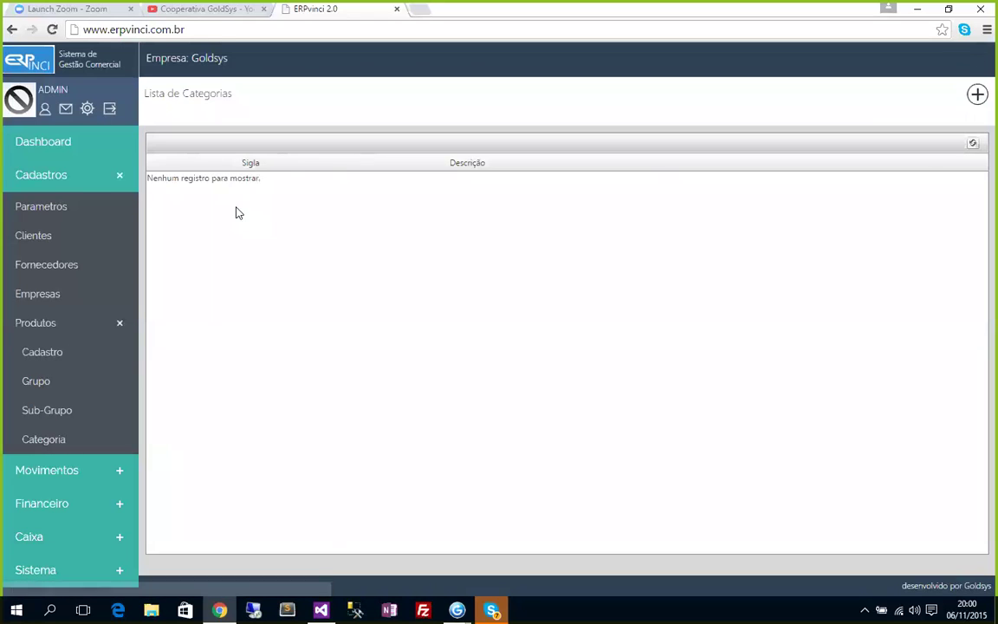
pyautogui.click(977, 95)
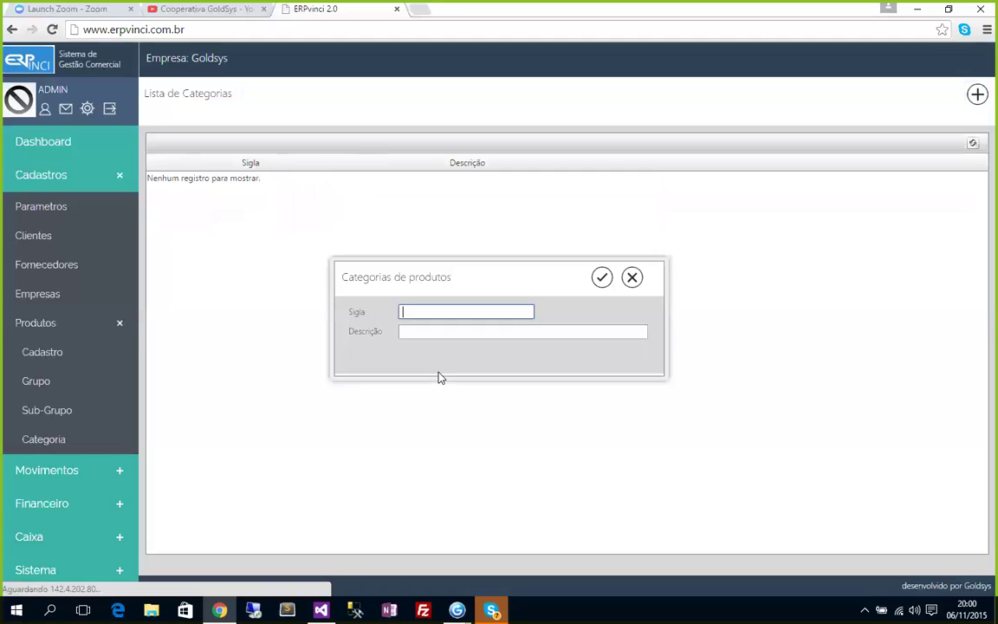
pyautogui.write('Primeira ')
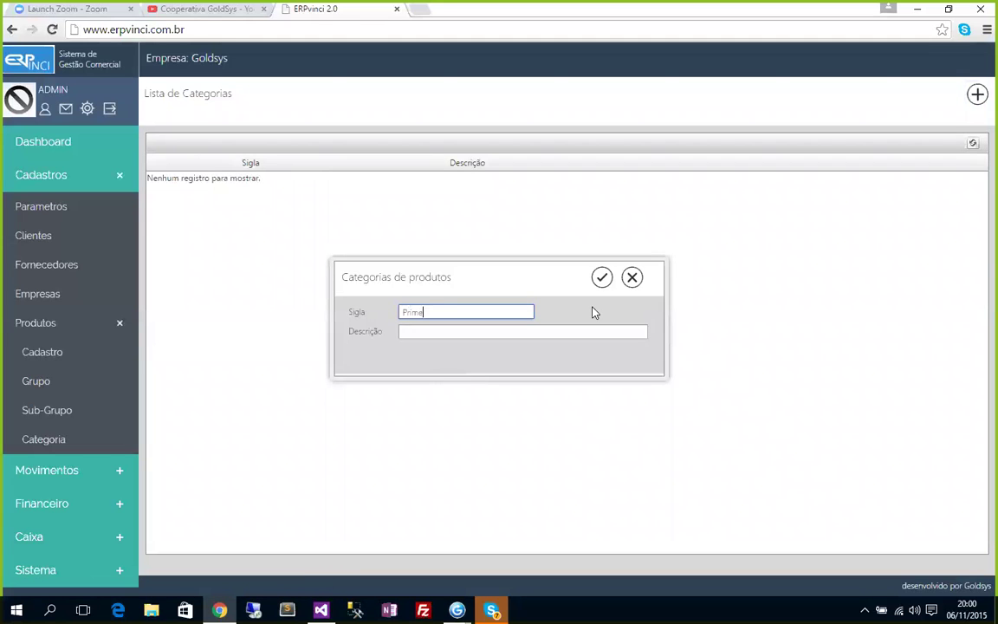
pyautogui.write('Linha')
pyautogui.click(603, 279)
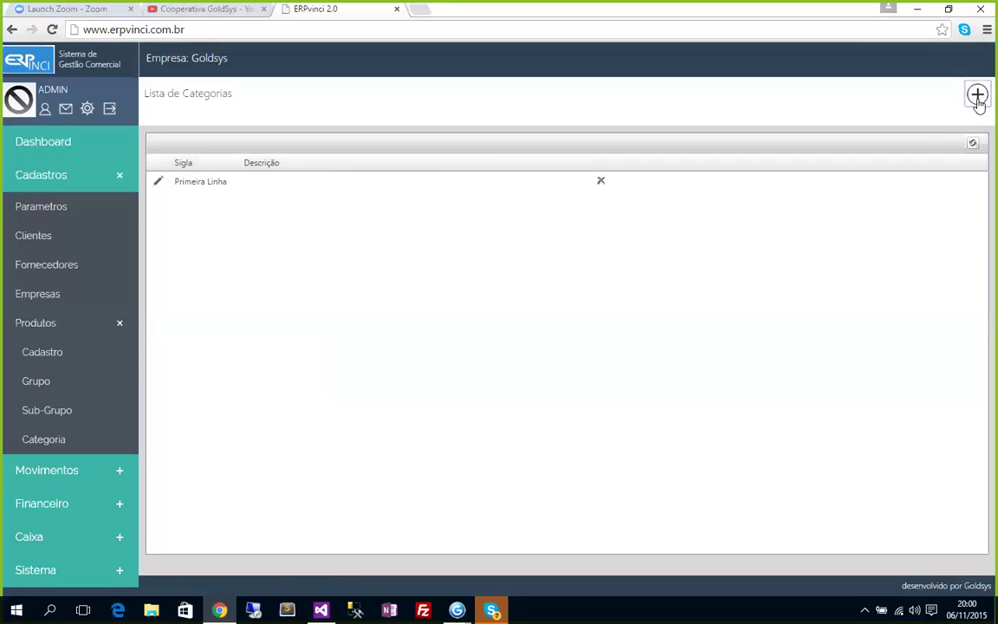
pyautogui.click(978, 93)
pyautogui.write('Segunda L')
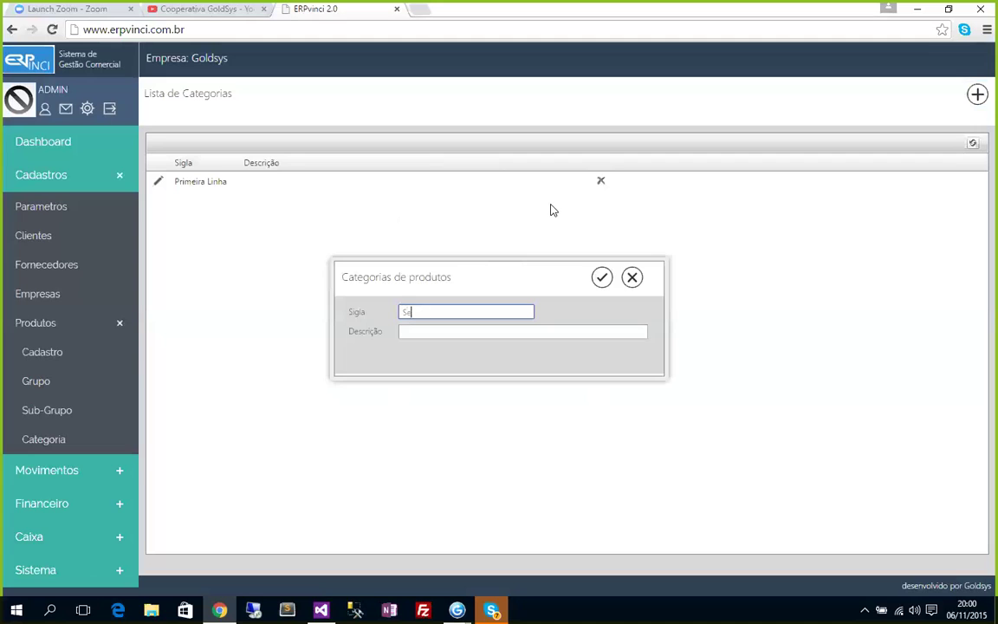
pyautogui.write('inha')
pyautogui.click(601, 277)
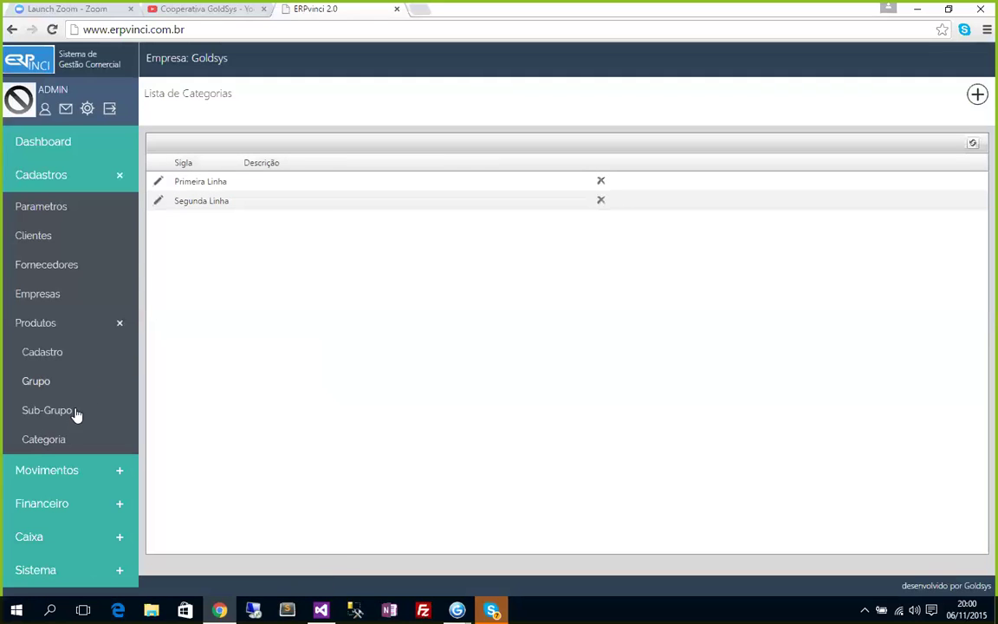
pyautogui.click(43, 354)
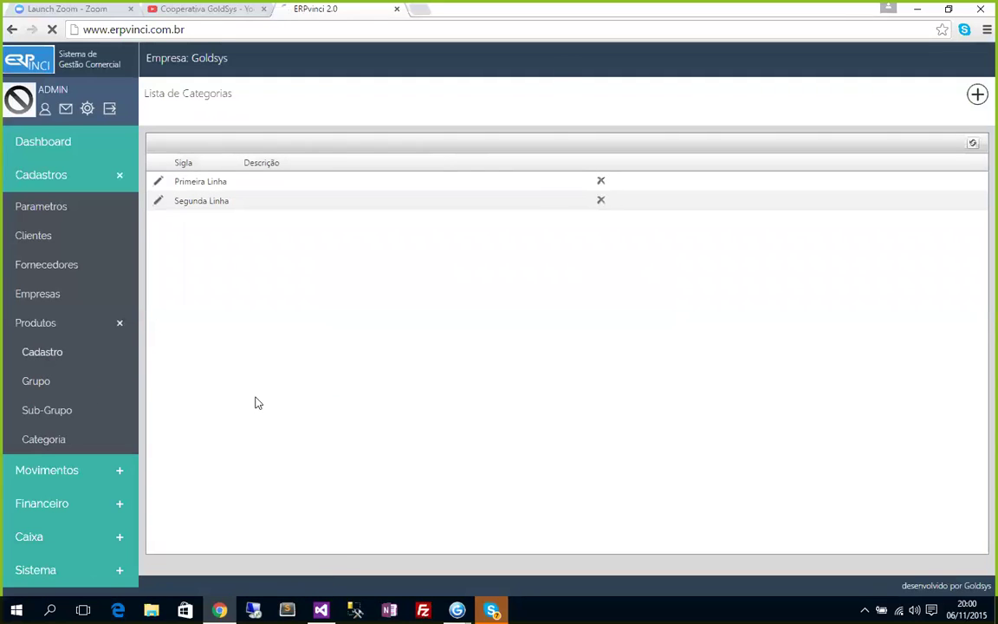
# Start a new product and enter the title 'Produto 1'.
pyautogui.click(977, 94)
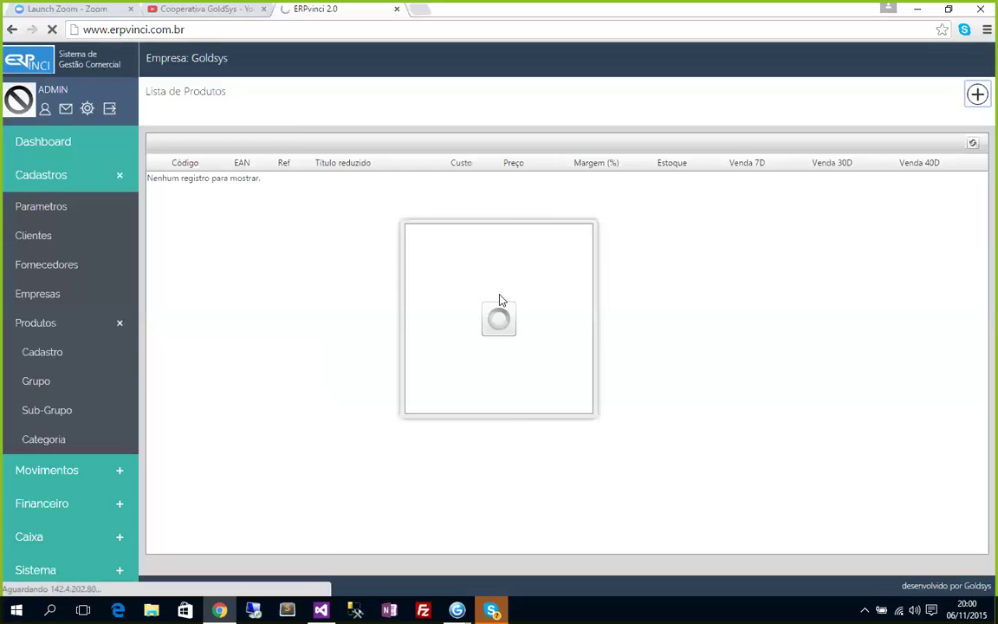
pyautogui.write('Produto 1')
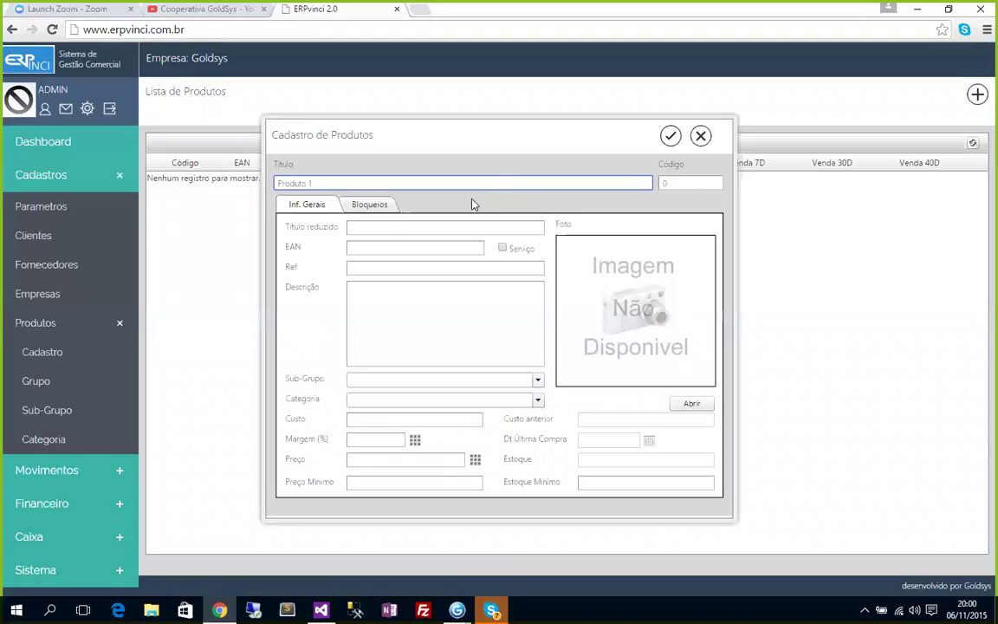
pyautogui.click(372, 248)
pyautogui.click(368, 269)
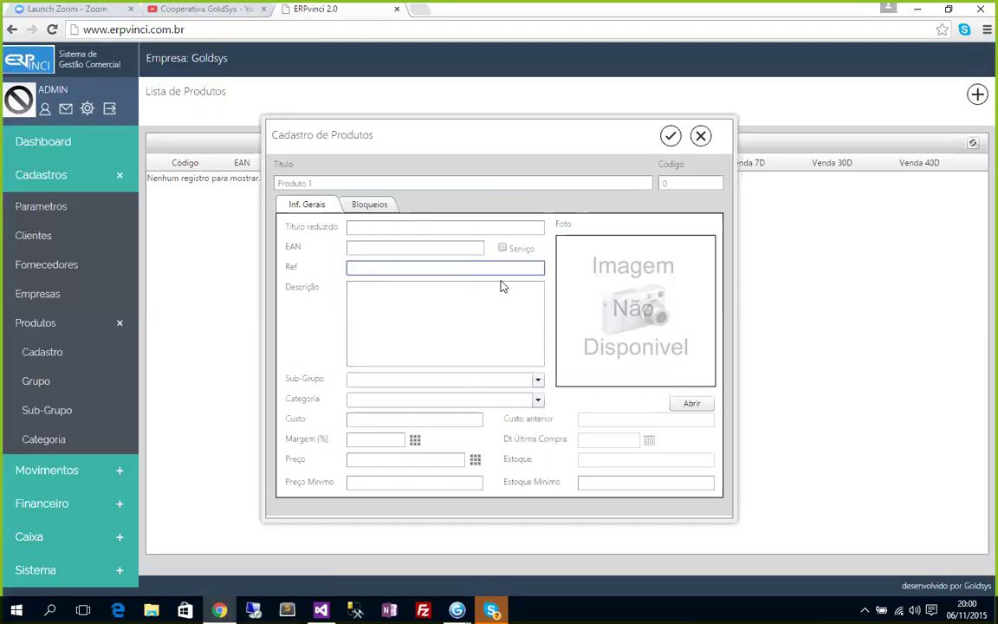
pyautogui.click(397, 326)
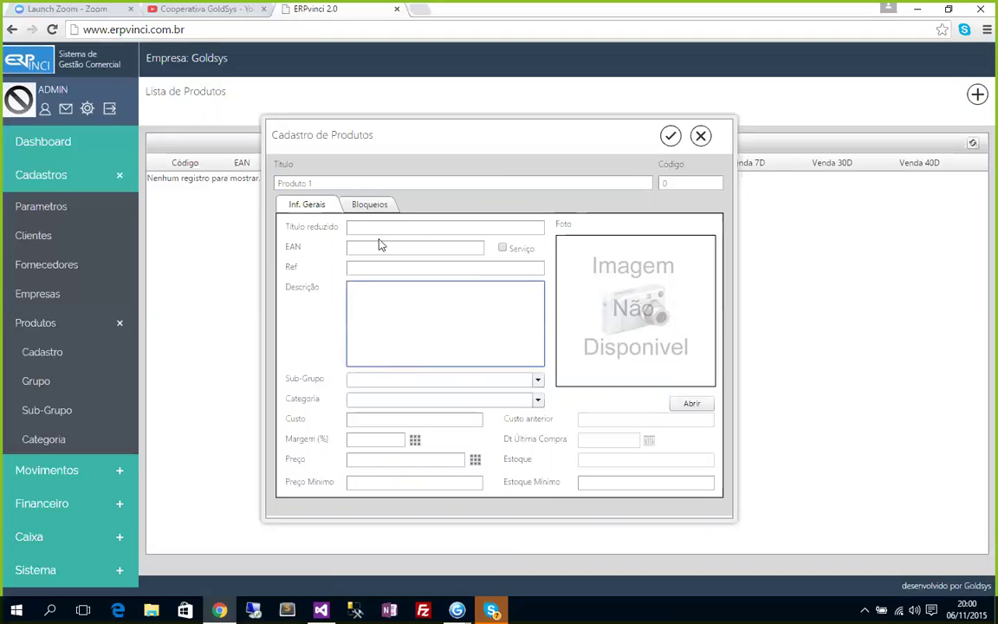
pyautogui.click(334, 269)
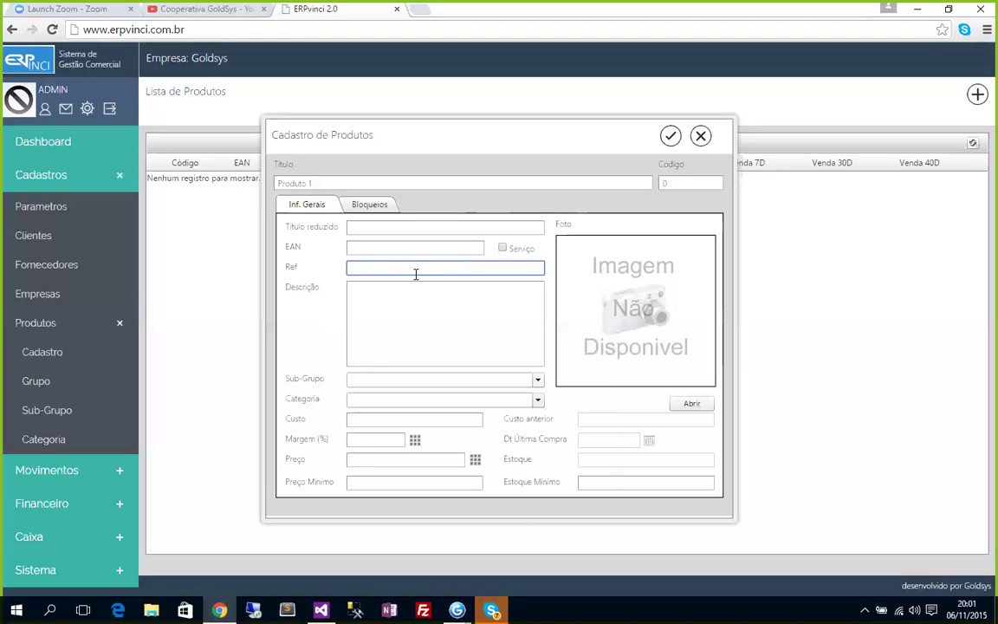
# Enter 123 in the product's Ref field.
pyautogui.write('123')
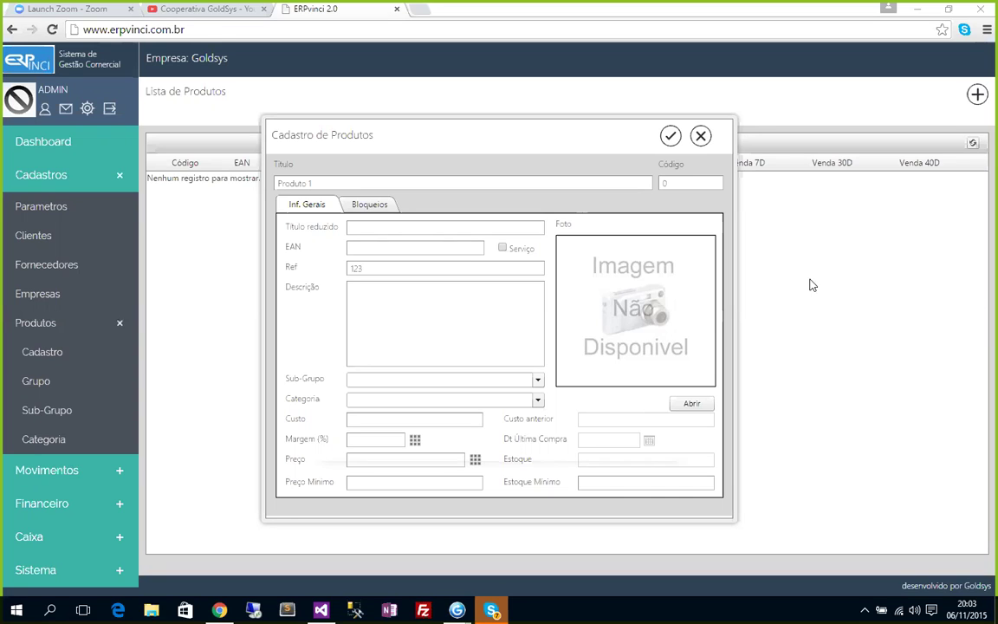
pyautogui.click(665, 184)
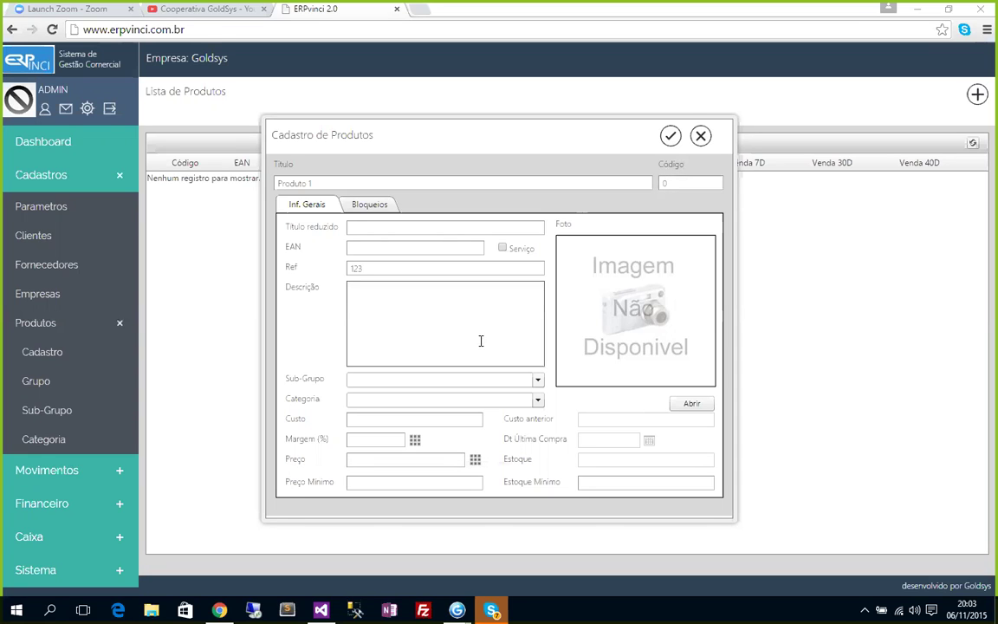
# Set the product's Sub-Grupo to SUBGRUPO 2.1 and Categoria to Primeira Linha.
pyautogui.click(386, 382)
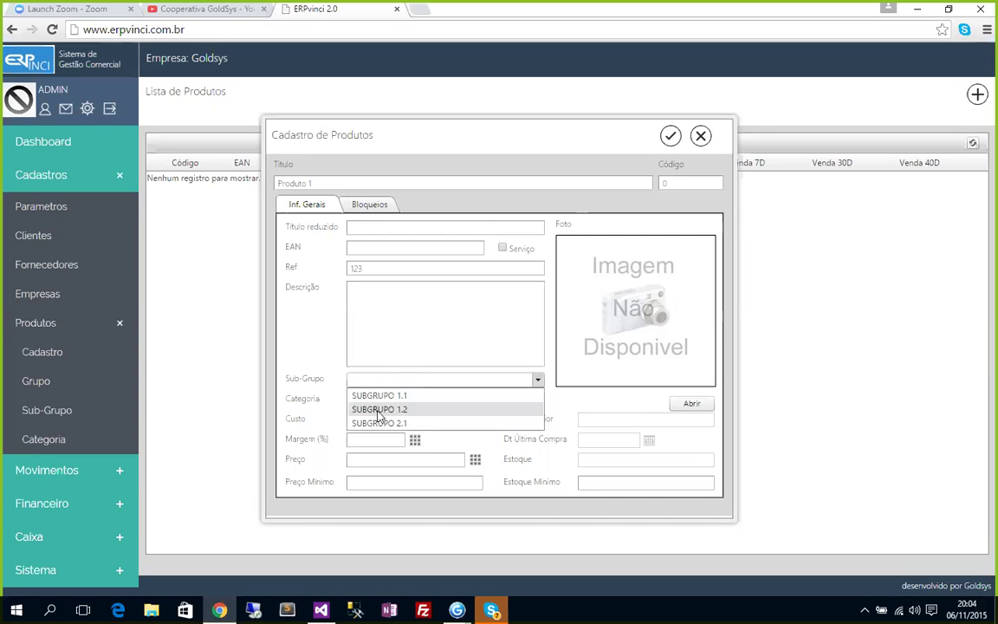
pyautogui.click(401, 422)
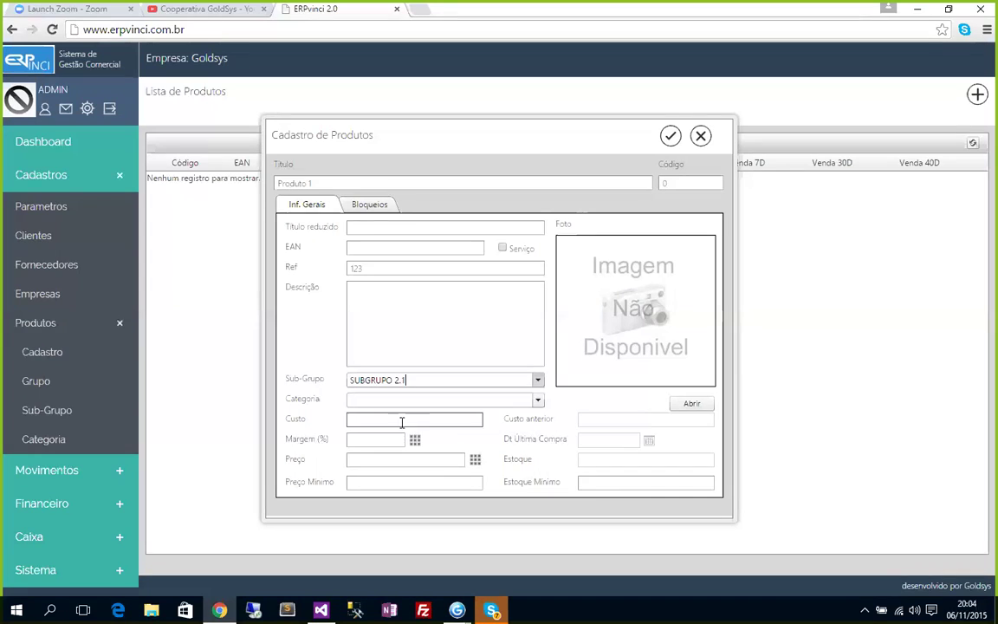
pyautogui.click(537, 402)
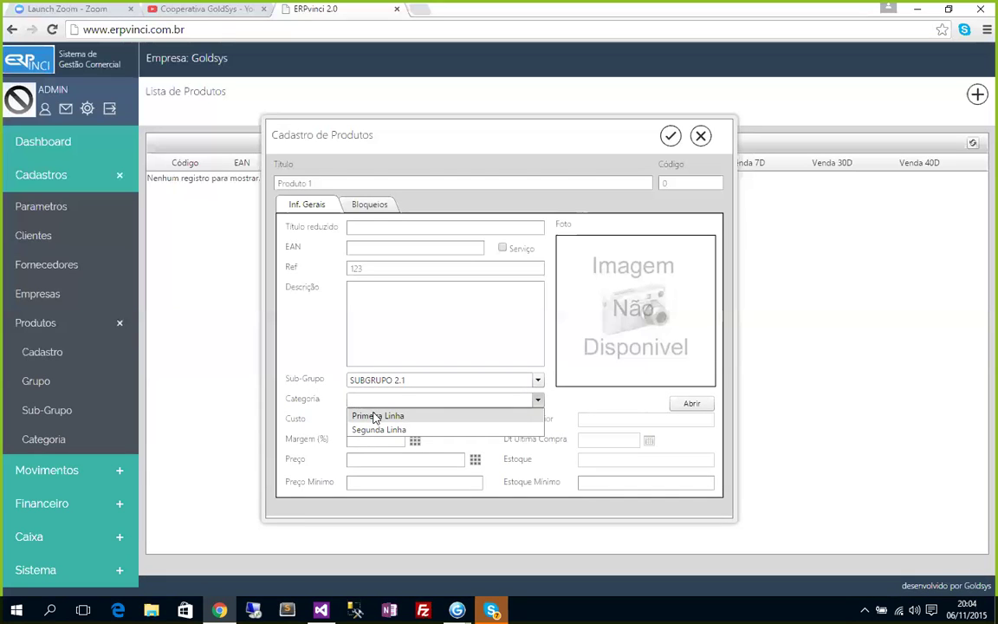
pyautogui.click(370, 417)
pyautogui.click(361, 418)
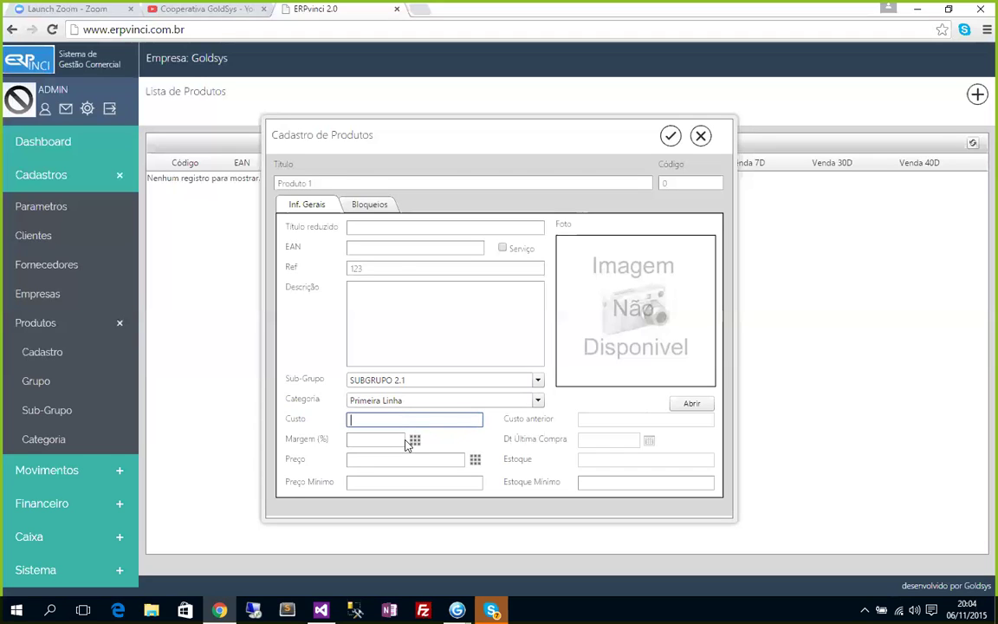
# Enter 1,3 in Custo and 60 in Margem (%).
pyautogui.write('1,3')
pyautogui.click(384, 440)
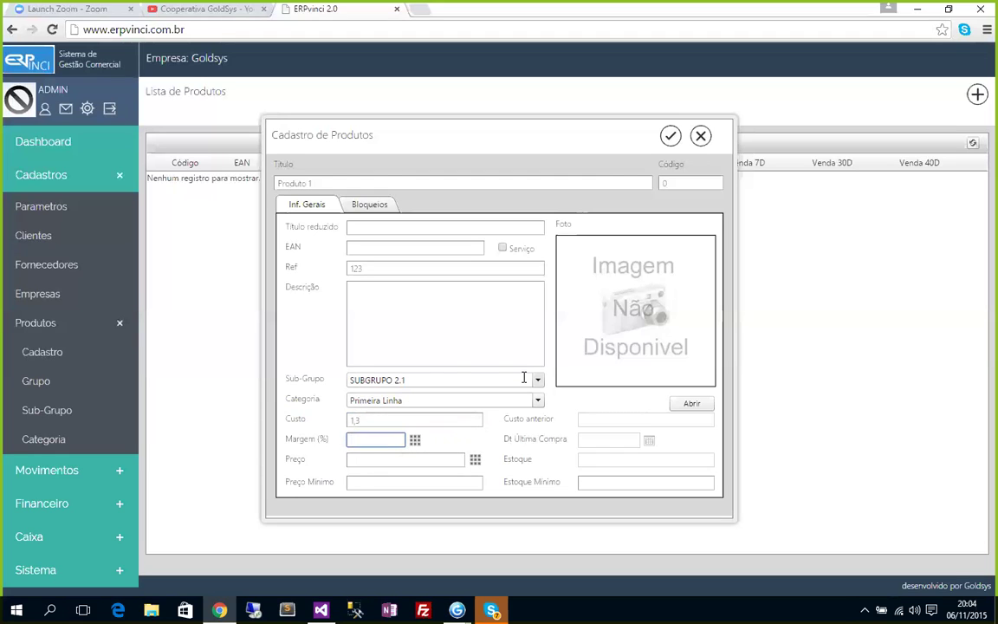
pyautogui.write('60')
pyautogui.press('Tab')
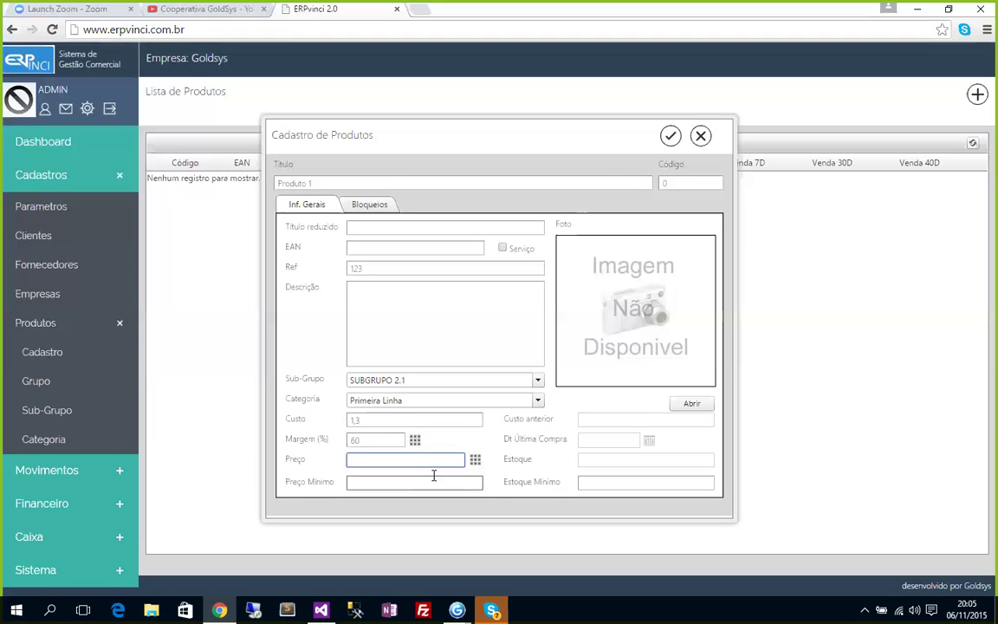
pyautogui.click(377, 442)
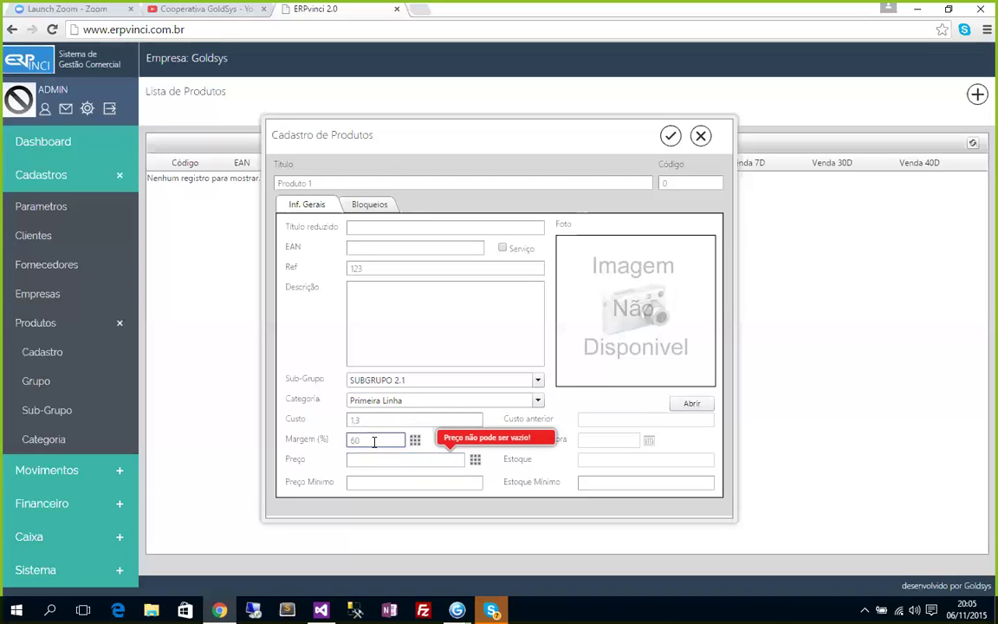
pyautogui.click(384, 459)
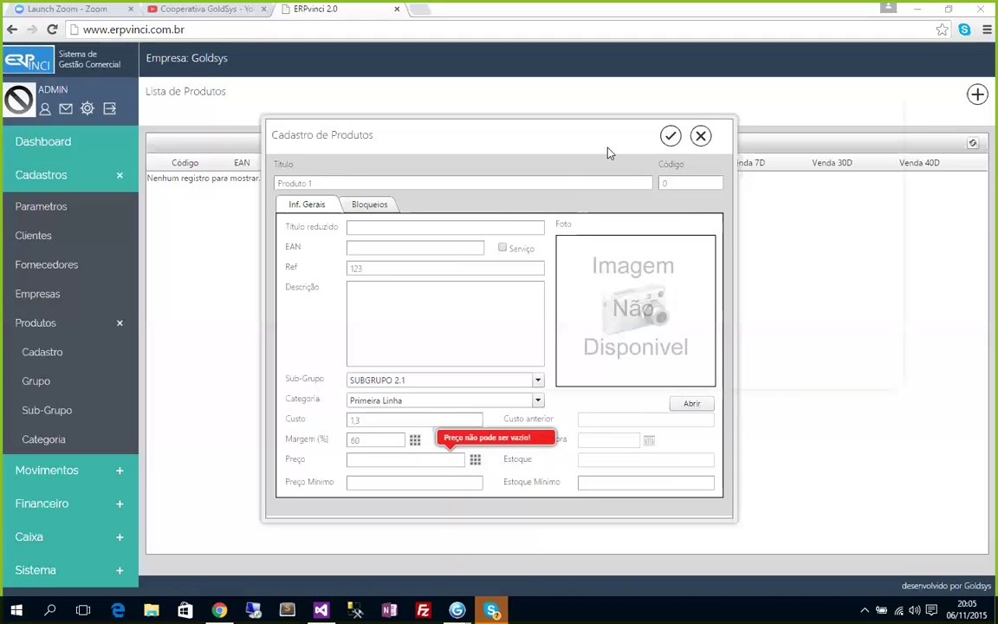
pyautogui.click(405, 459)
pyautogui.click(385, 443)
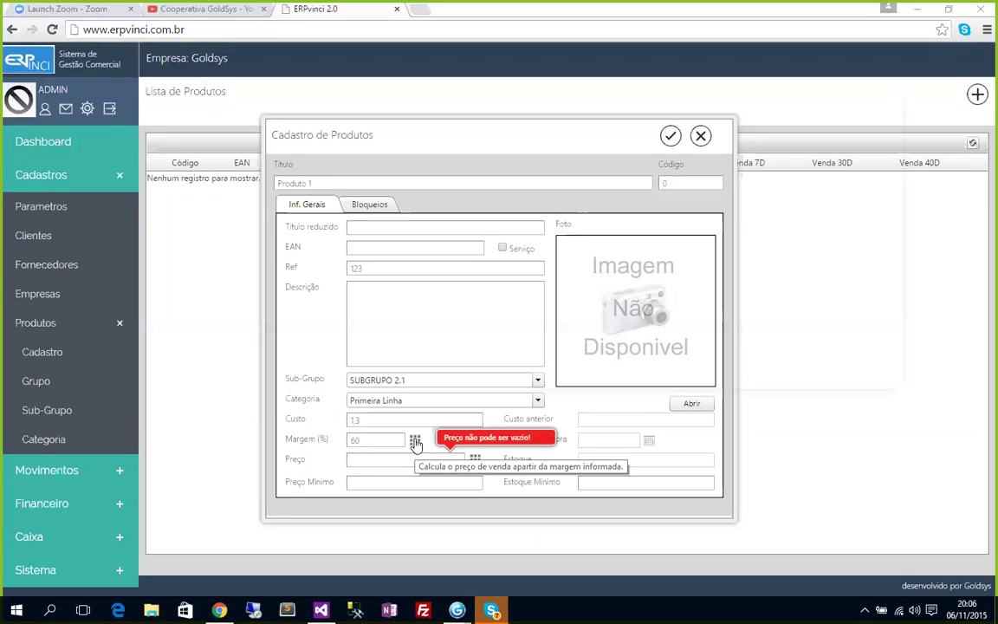
# Calculate the price from the 60% margin, replace it with 3,10, and recalculate the margin.
pyautogui.click(416, 444)
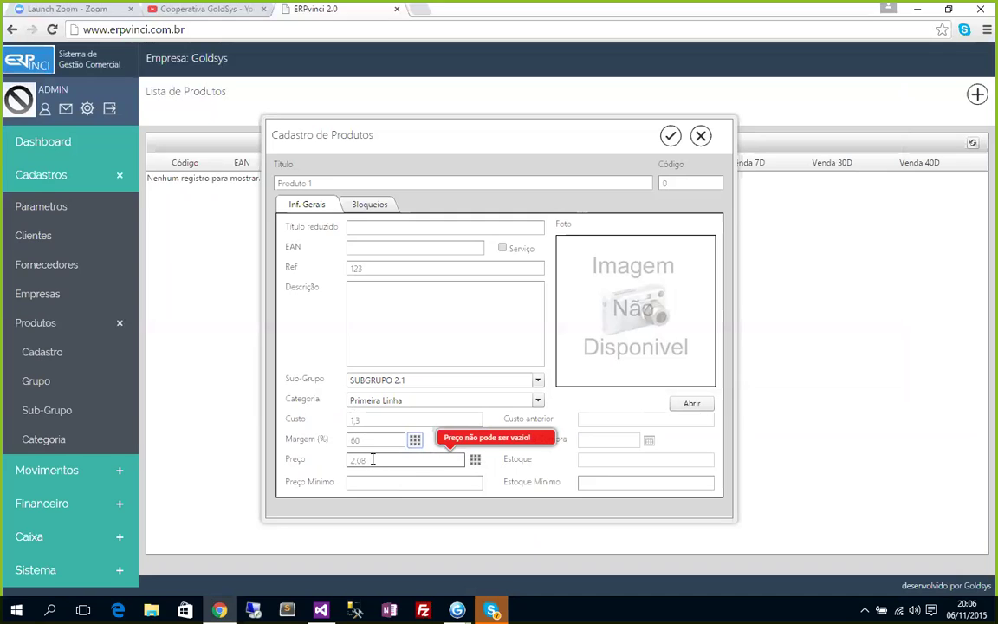
pyautogui.click(375, 460)
pyautogui.doubleClick(375, 461)
pyautogui.write('3,10')
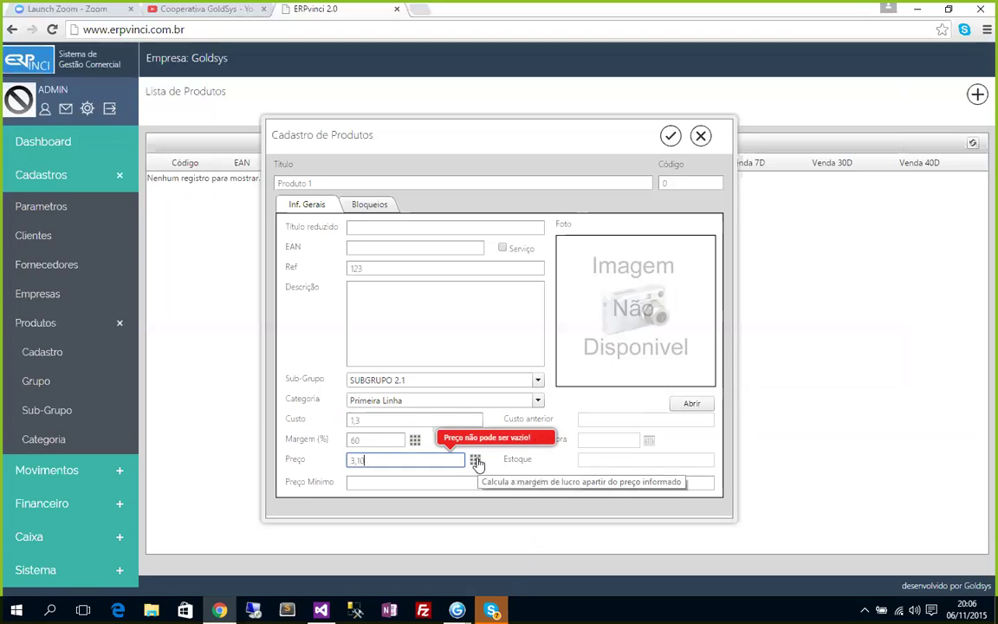
pyautogui.click(476, 462)
pyautogui.click(479, 461)
# Move focus between the margin and price fields to check the recalculated 138% margin.
pyautogui.click(373, 443)
pyautogui.click(364, 460)
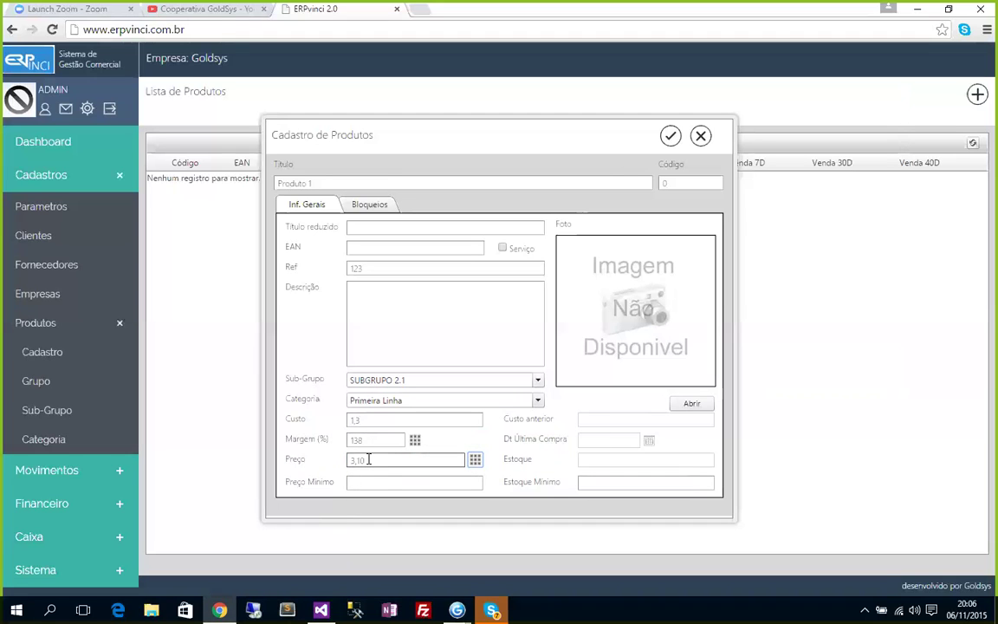
pyautogui.click(370, 441)
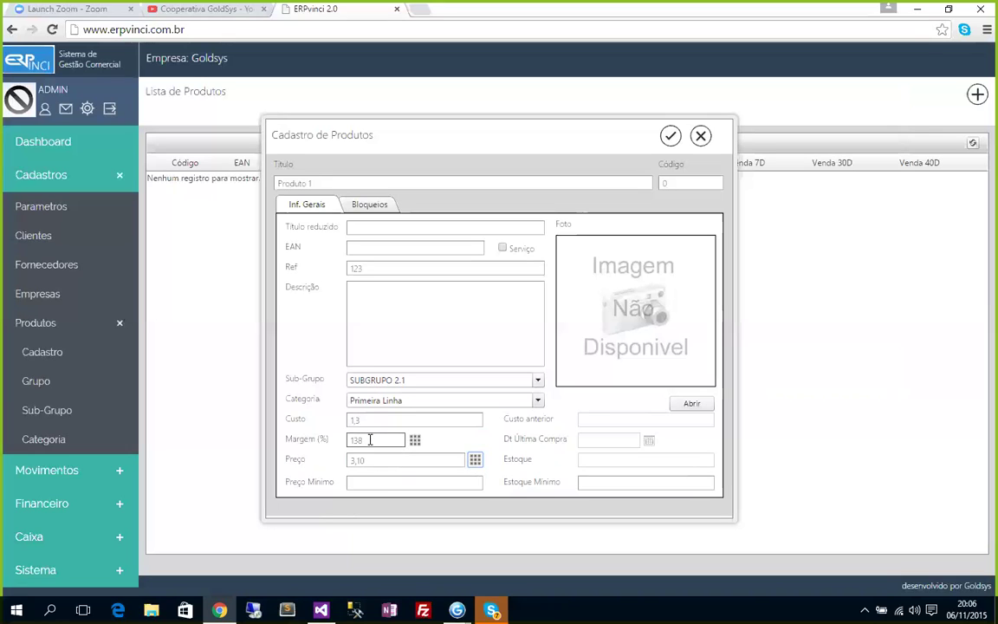
pyautogui.click(410, 476)
pyautogui.click(409, 467)
pyautogui.click(379, 438)
pyautogui.click(379, 454)
# Step through the cost, margin and price fields, ending in the empty minimum price field.
pyautogui.hotkey('shift', 'Tab')
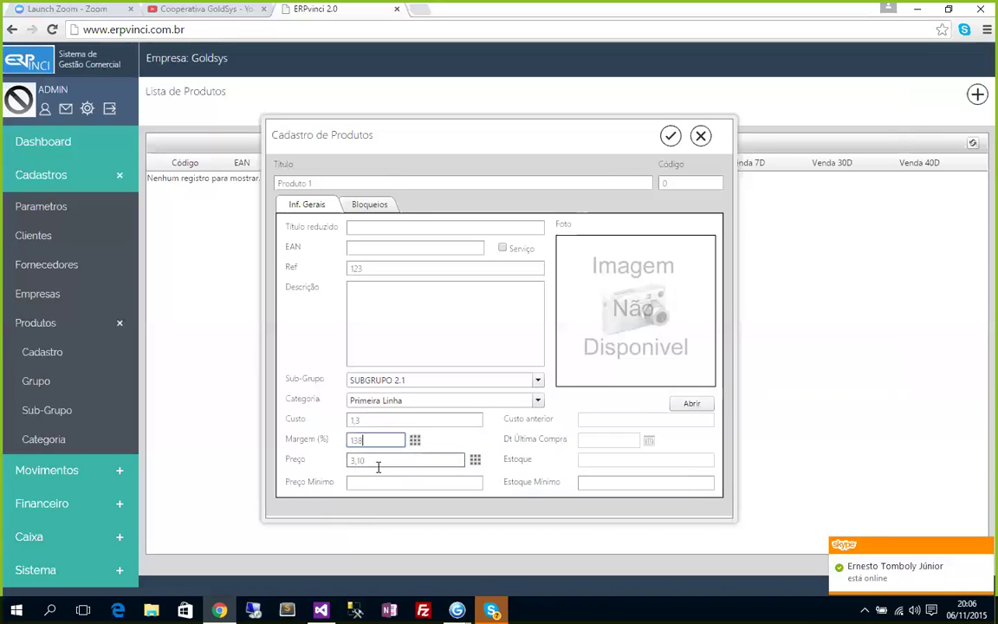
pyautogui.click(379, 454)
pyautogui.hotkey('shift', 'Tab')
pyautogui.click(374, 419)
pyautogui.click(375, 444)
pyautogui.press('Tab')
pyautogui.click(382, 480)
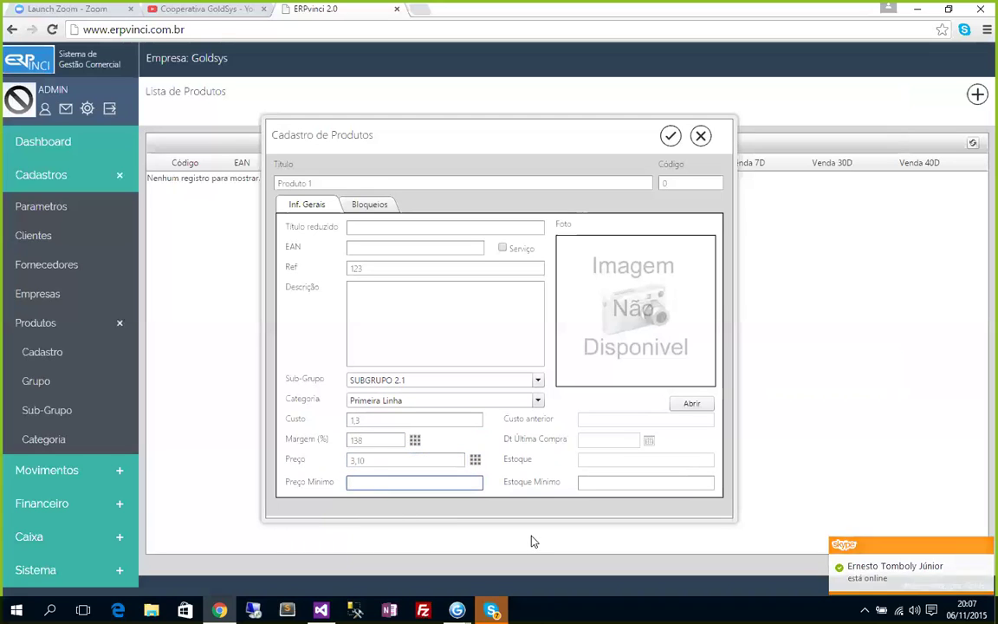
# Change the margin to 80%, recalculate the price and trim it to 2,34.
pyautogui.doubleClick(364, 439)
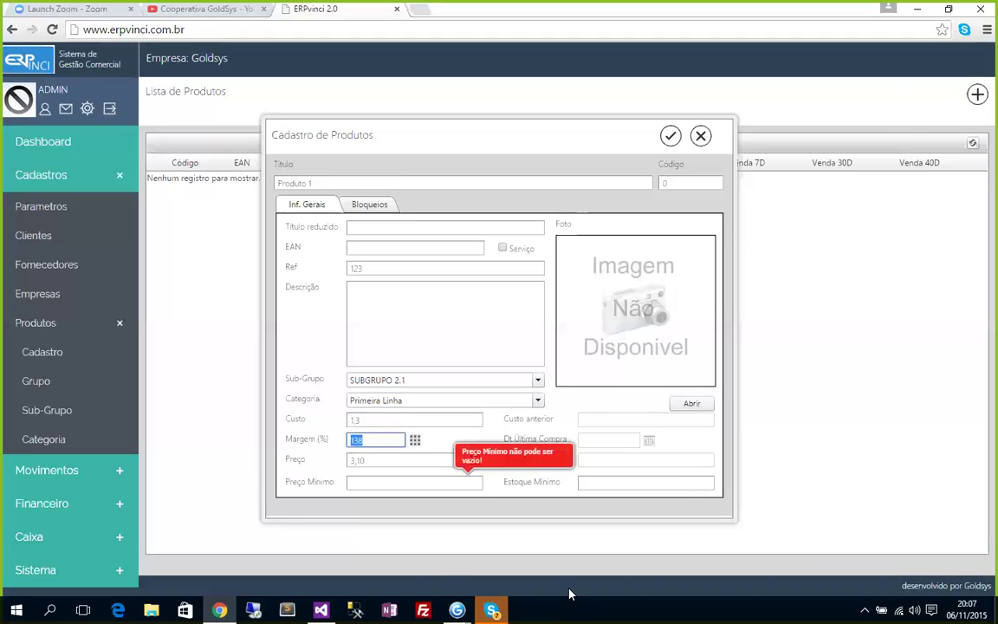
pyautogui.write('80')
pyautogui.click(415, 440)
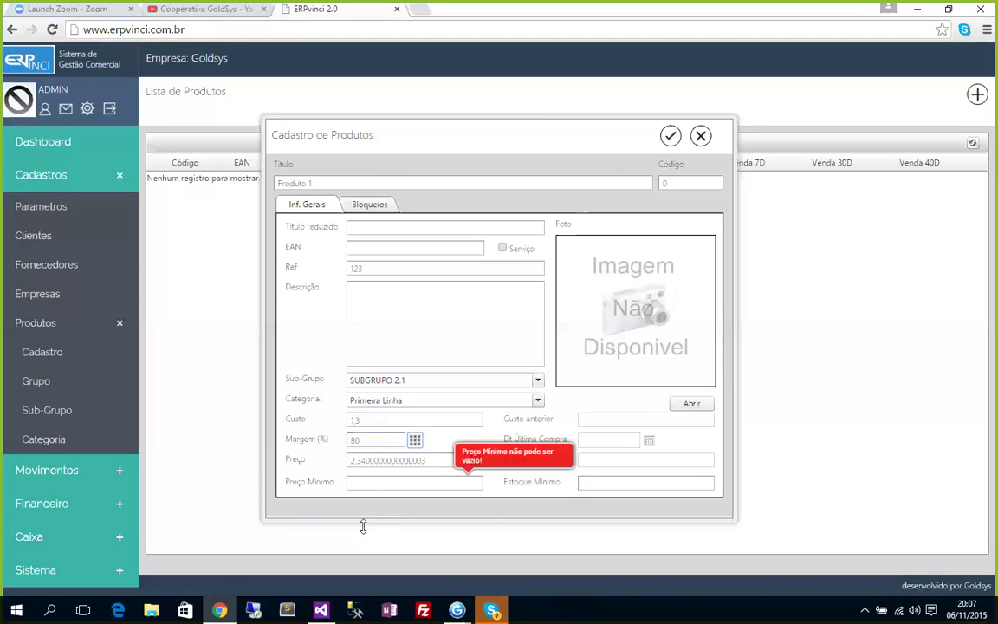
pyautogui.click(419, 481)
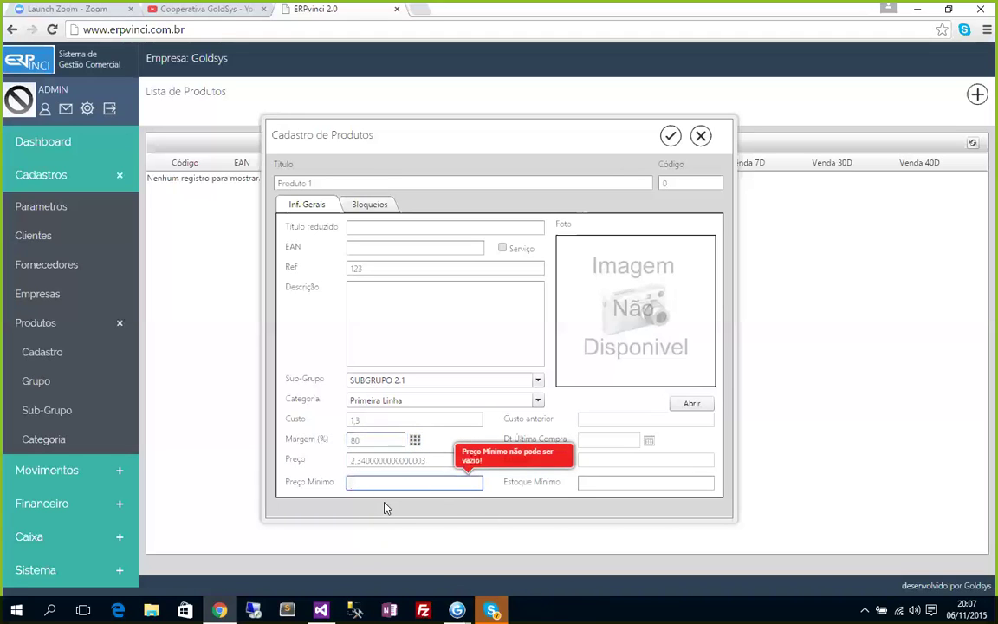
pyautogui.moveTo(365, 460); pyautogui.dragTo(527, 464)
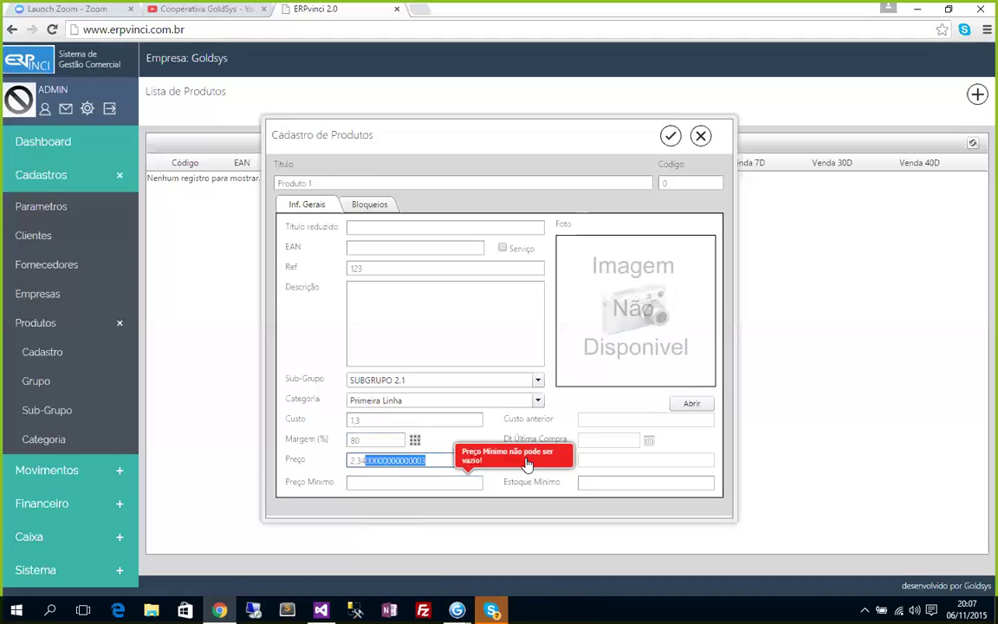
pyautogui.press('BackSpace')
# Enter minimum price 2,10 and minimum stock 1, then view the blocking options.
pyautogui.click(388, 481)
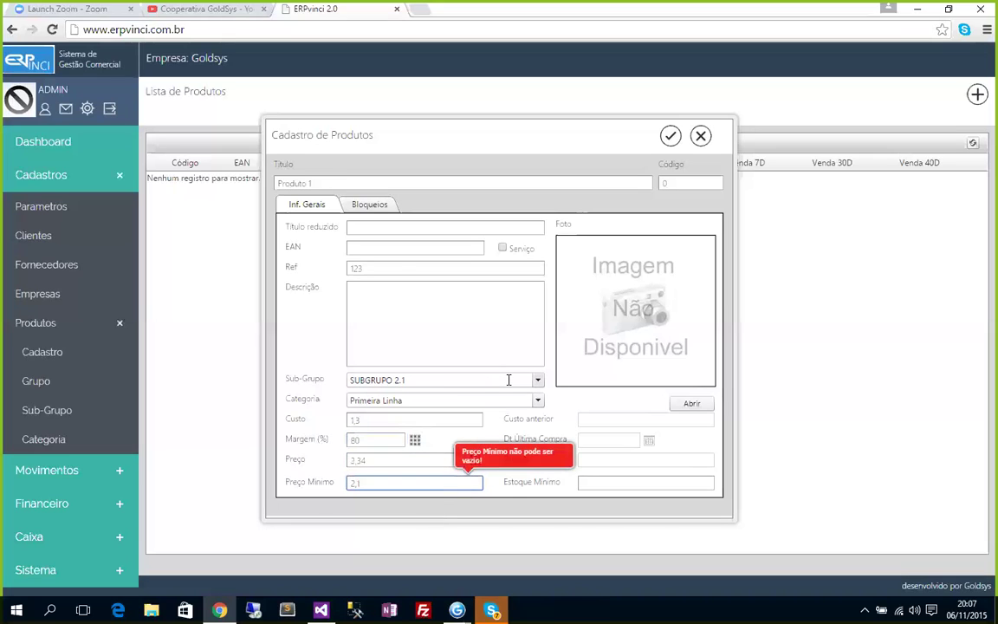
pyautogui.click(591, 483)
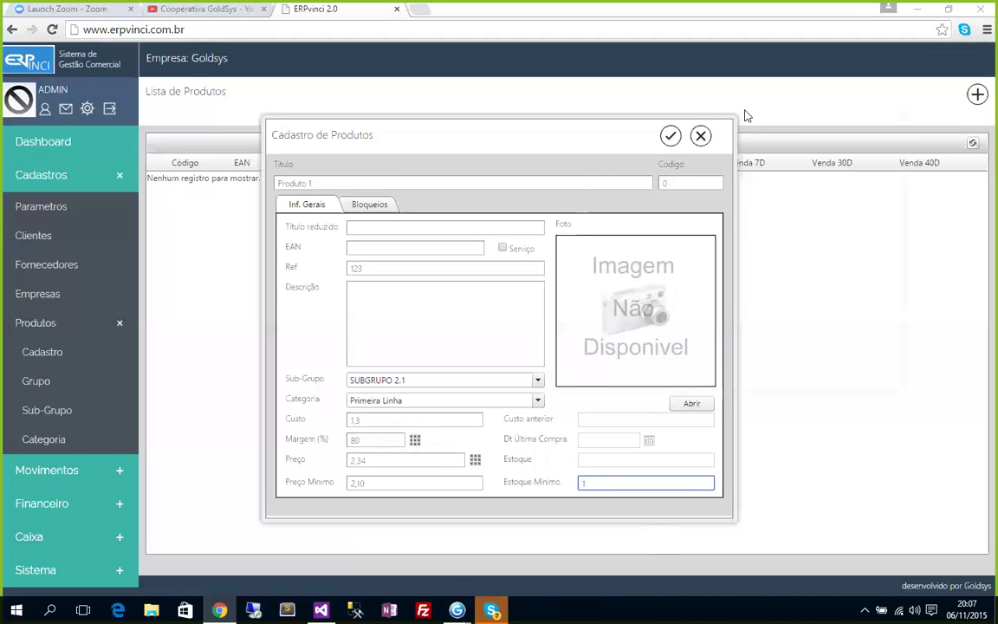
pyautogui.click(943, 51)
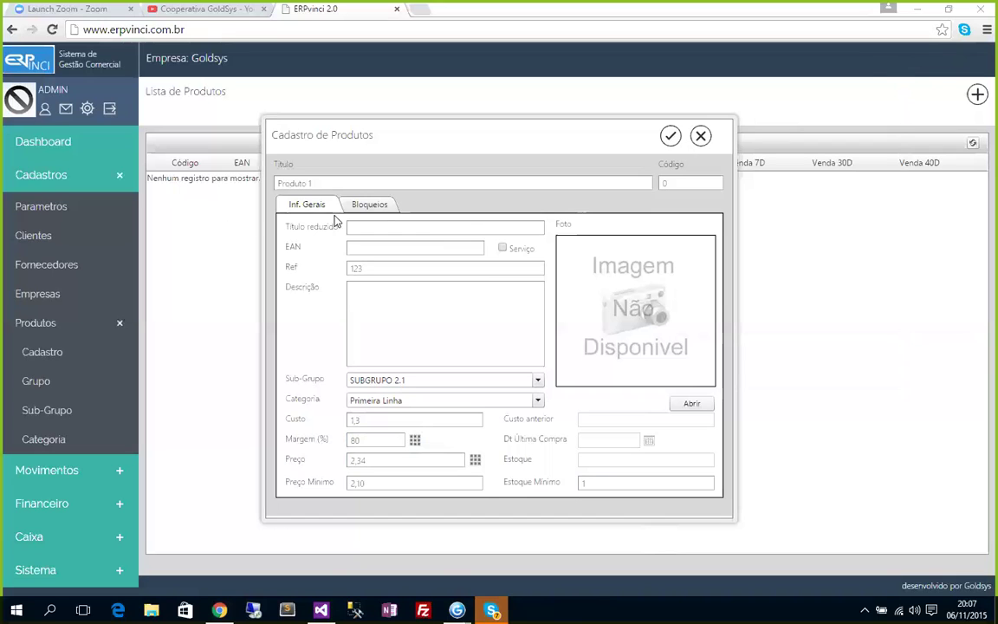
pyautogui.click(364, 208)
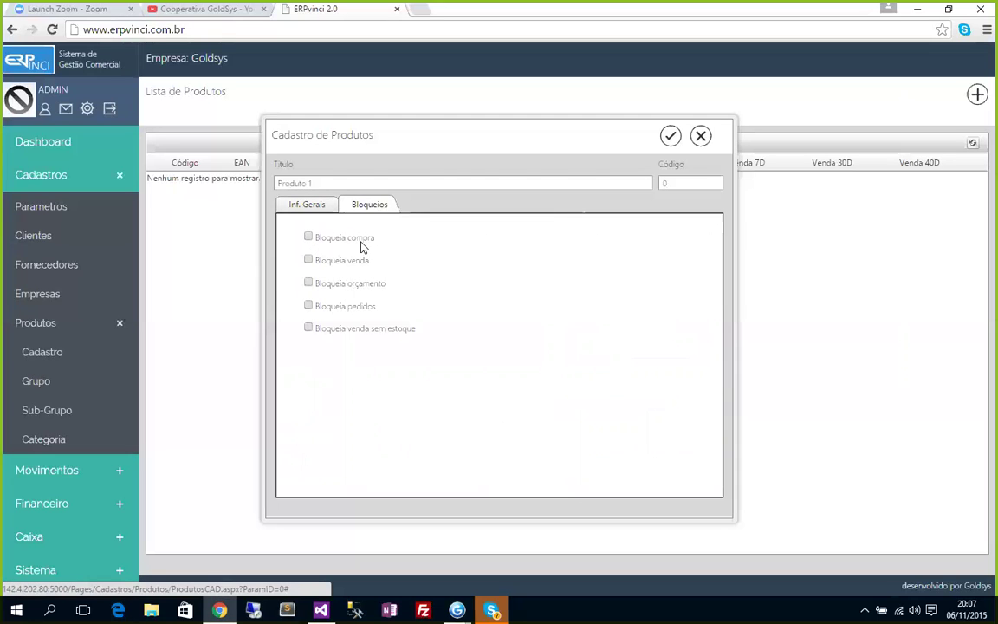
# Back on the general information, append '1' to the product title.
pyautogui.click(313, 208)
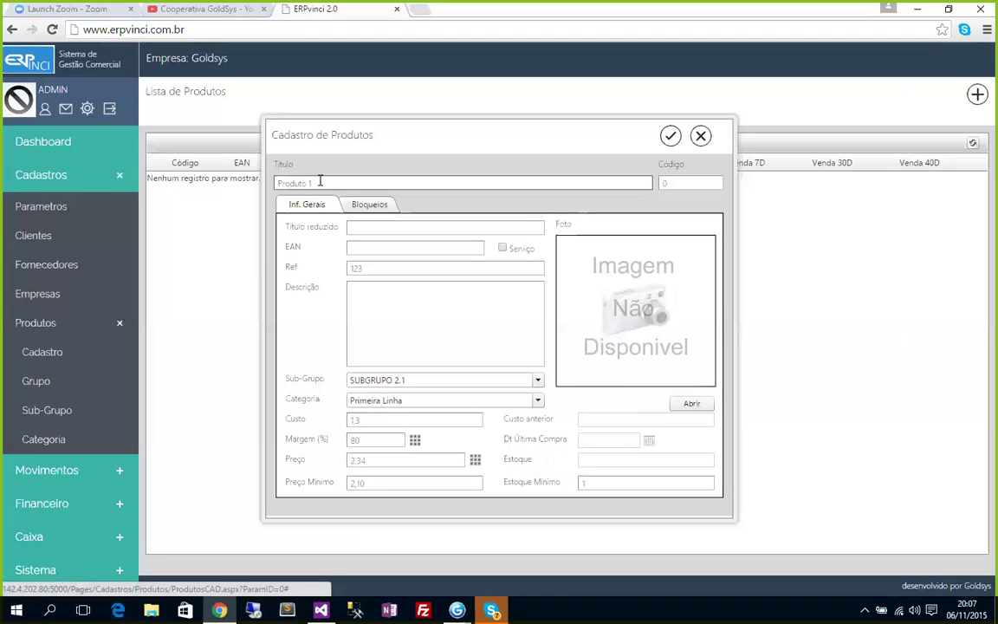
pyautogui.click(321, 183)
pyautogui.write('1')
# In the blocking options, tick Bloqueia venda to block sales of the product.
pyautogui.click(365, 210)
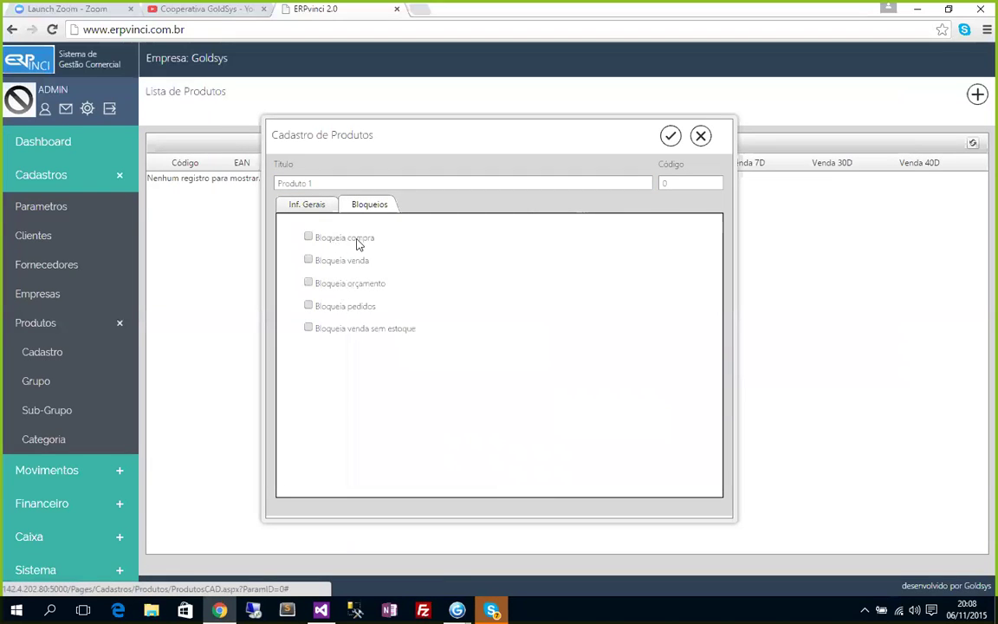
pyautogui.click(318, 210)
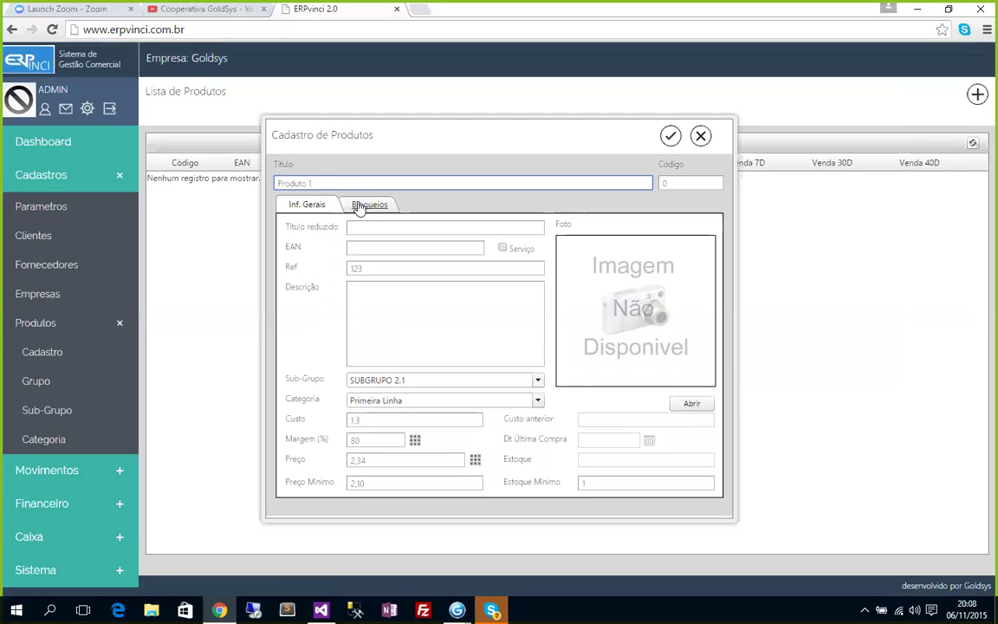
pyautogui.click(373, 208)
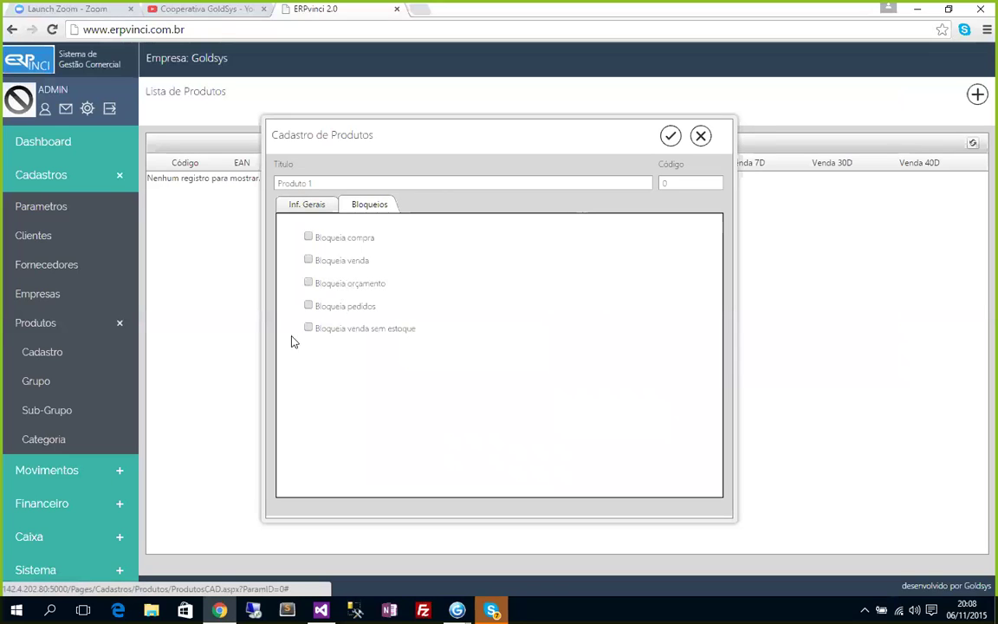
pyautogui.click(309, 261)
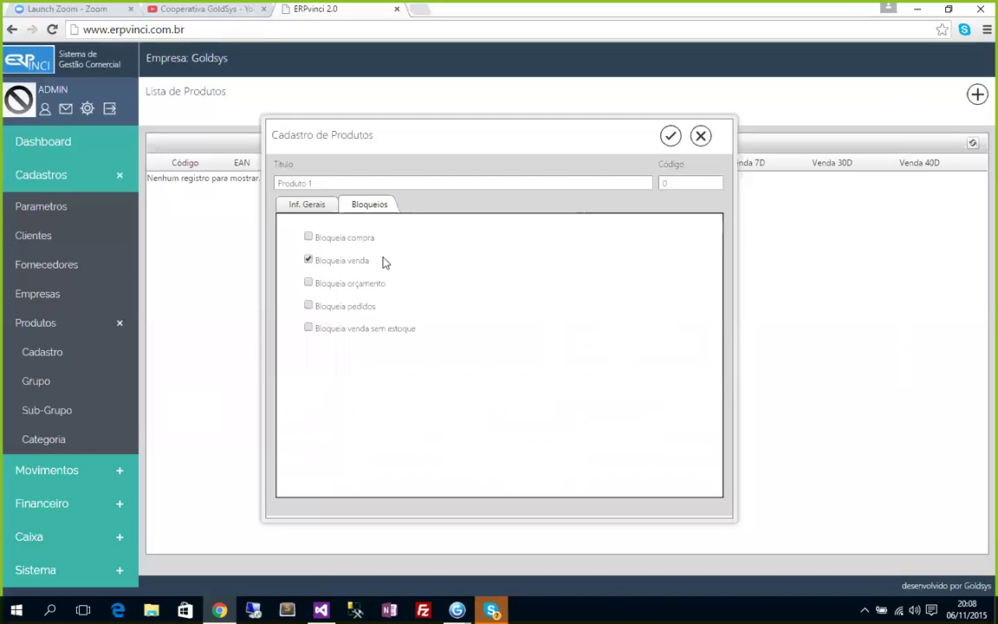
# Untick Bloqueia venda in the Bloqueios options, leaving all five blocks off.
pyautogui.click(299, 204)
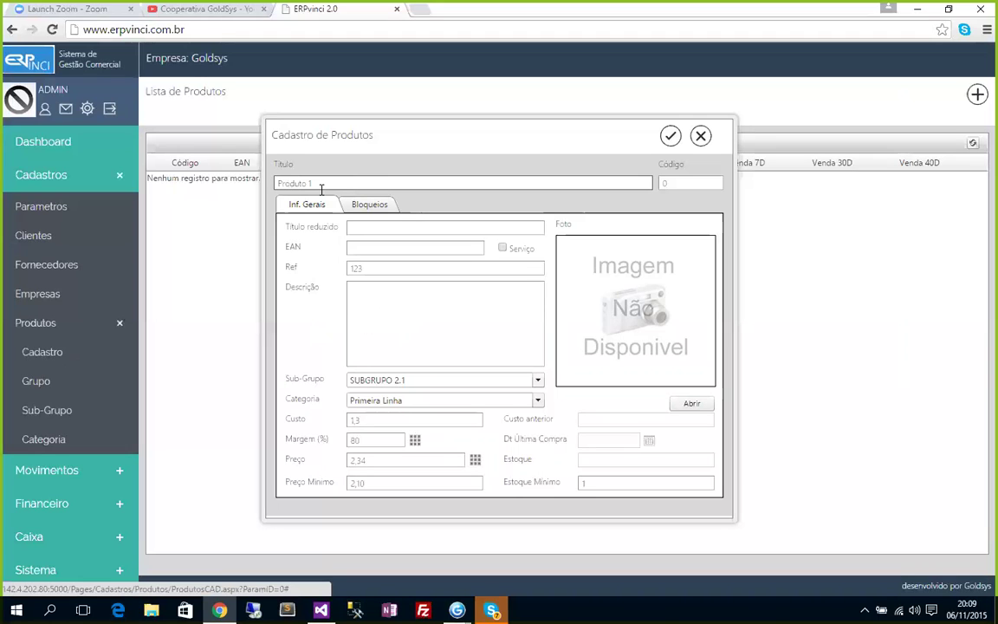
pyautogui.click(382, 206)
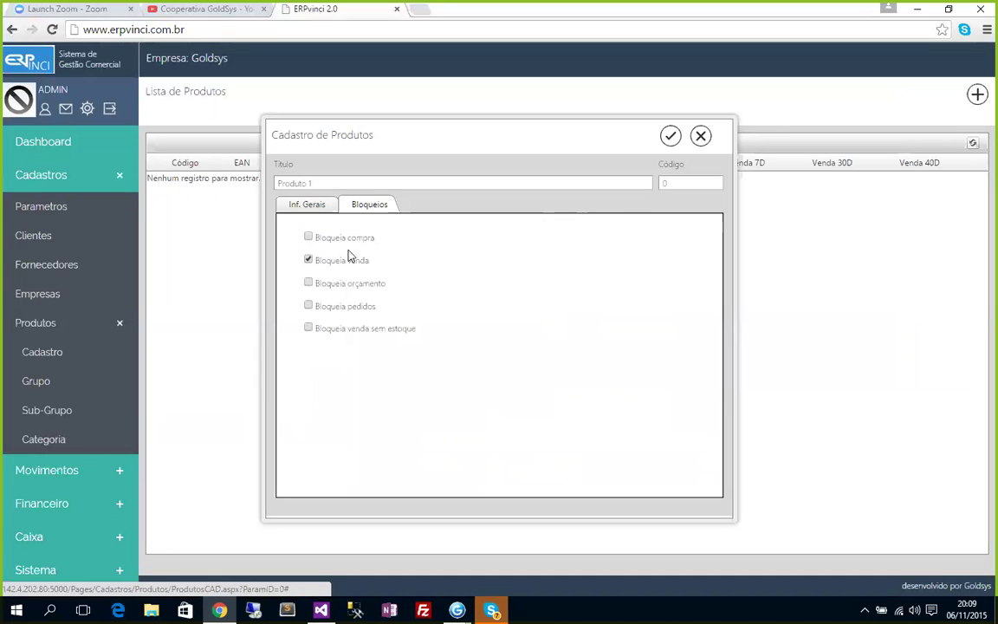
pyautogui.click(317, 262)
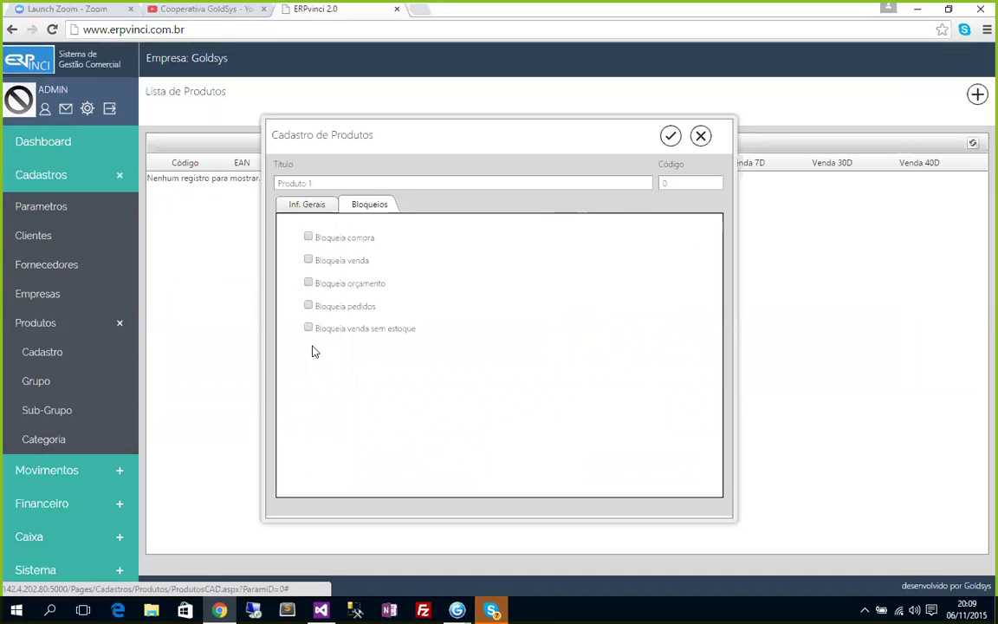
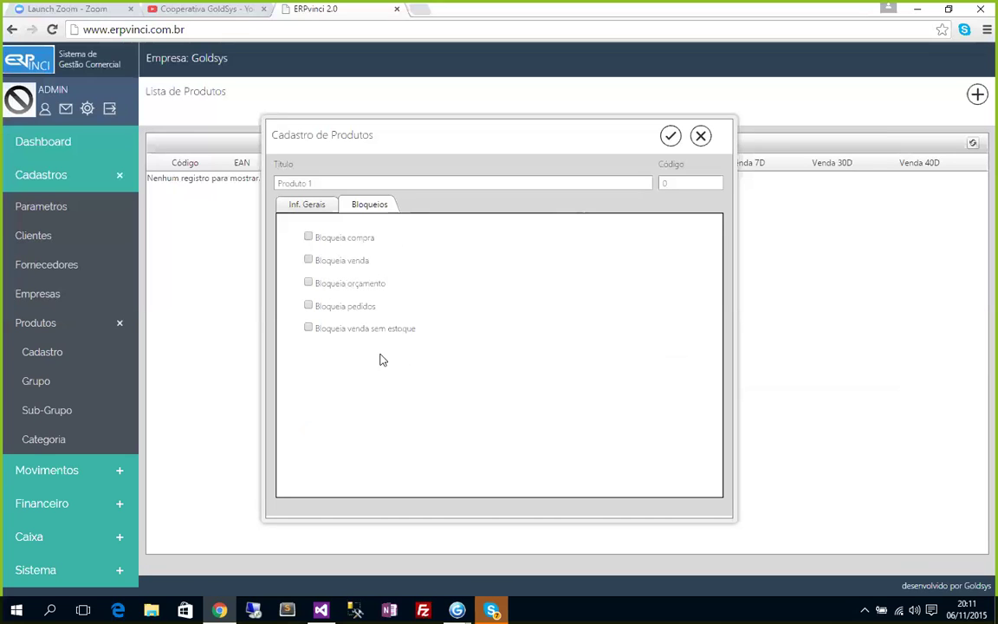
# Review the Inf. Gerais and Bloqueios tabs, then save Produto 1 with cost 1,30 and price 2,34.
pyautogui.click(307, 205)
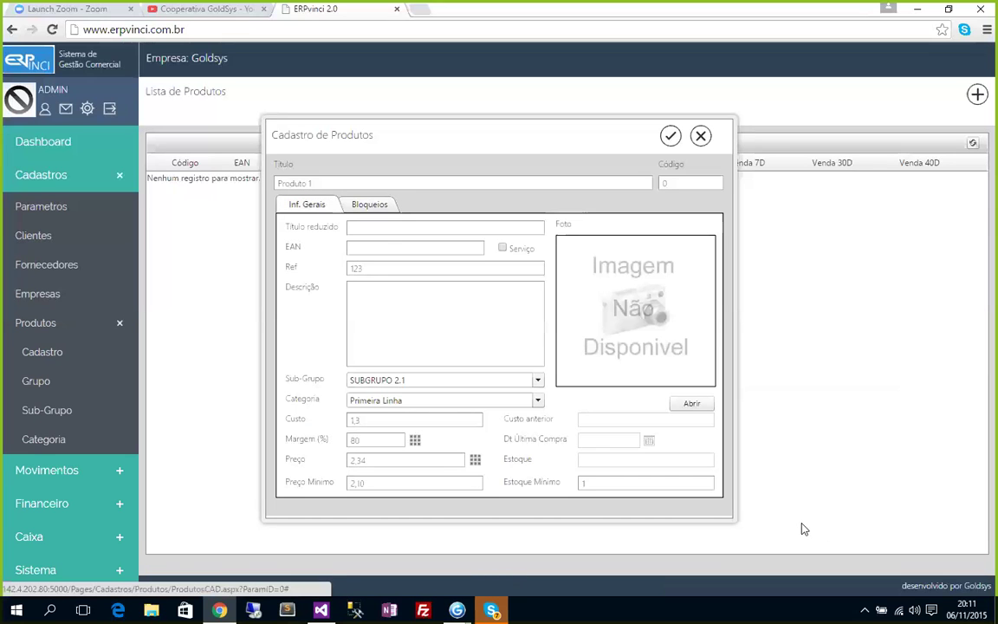
pyautogui.click(368, 206)
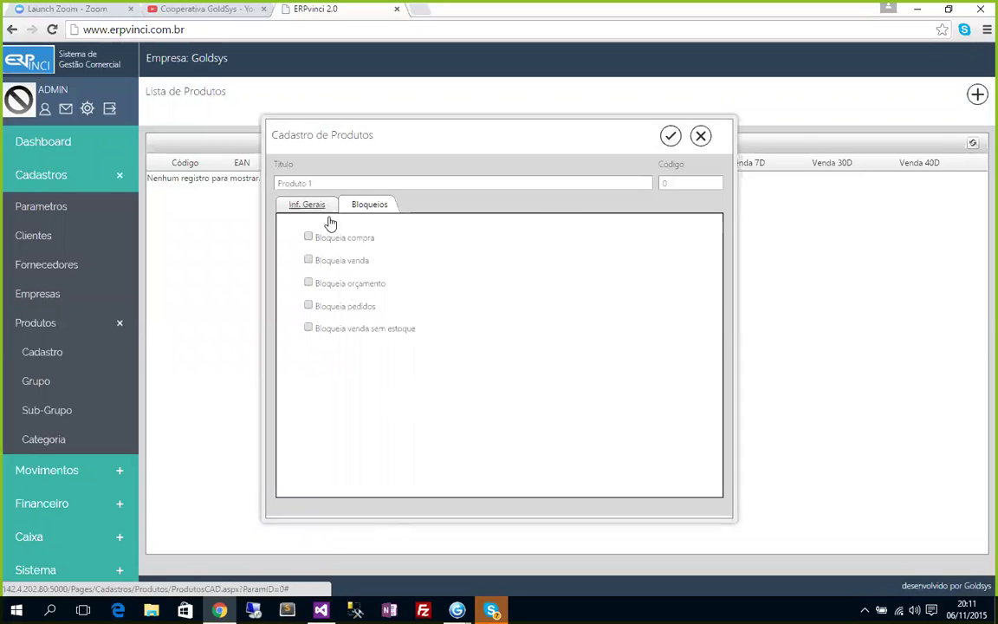
pyautogui.click(297, 203)
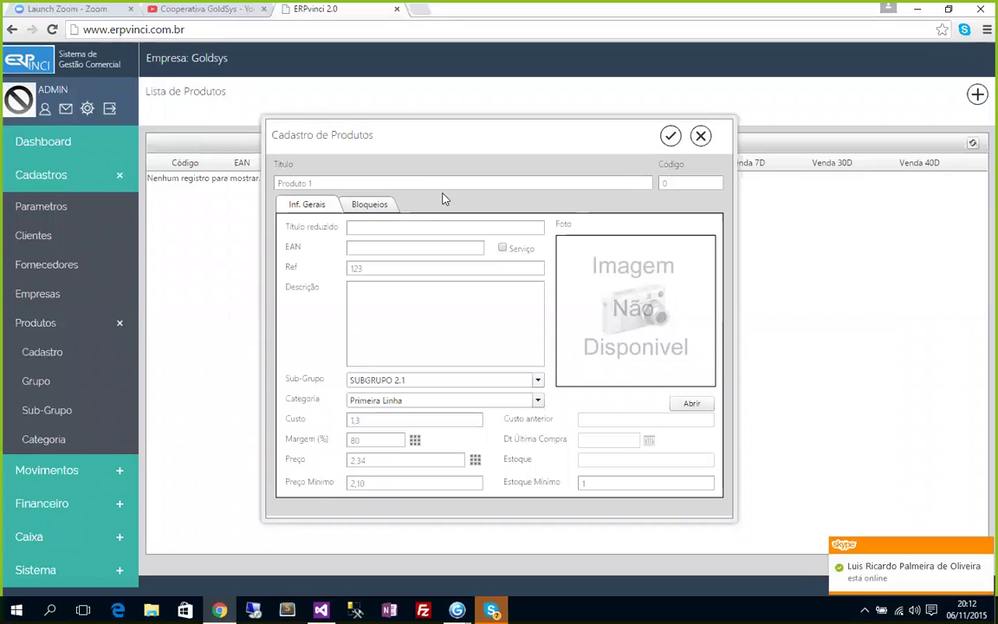
pyautogui.click(671, 138)
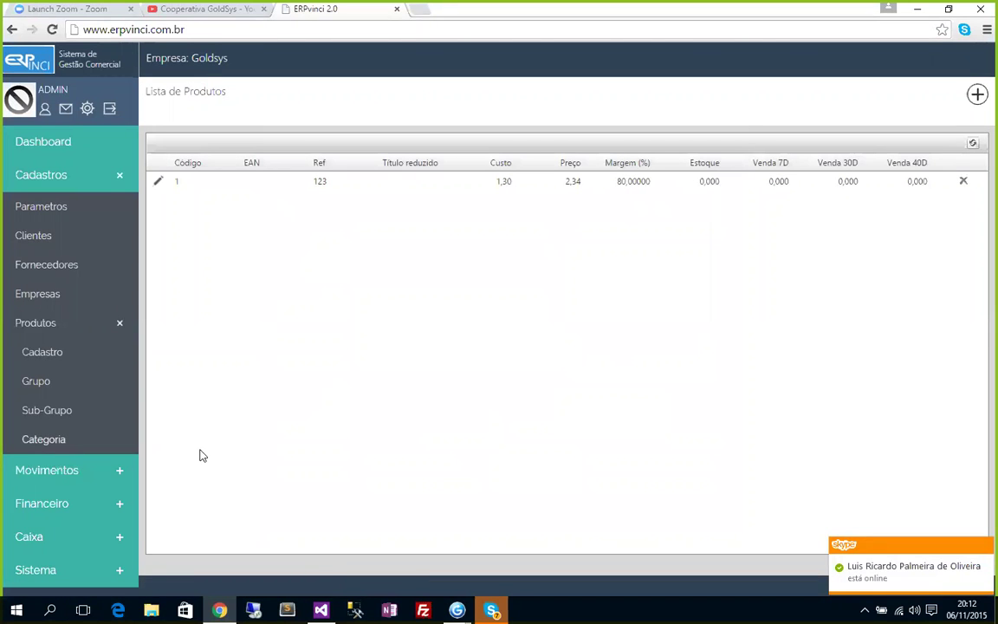
# Start a new product titled 'Manutenção 1' and mark it as a service.
pyautogui.click(978, 95)
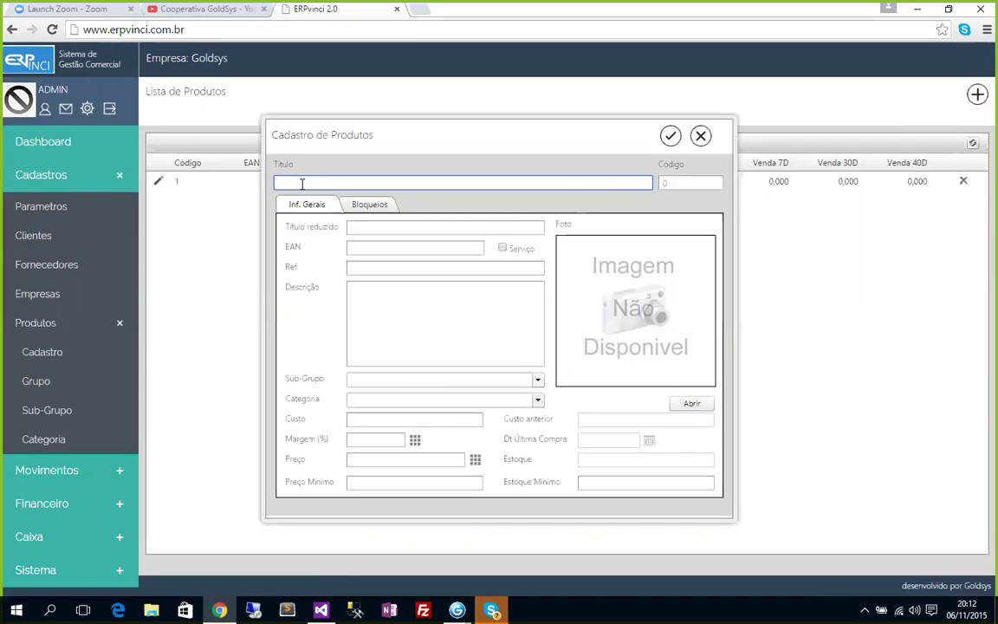
pyautogui.write('Mar')
pyautogui.write('uten')
pyautogui.write('ção')
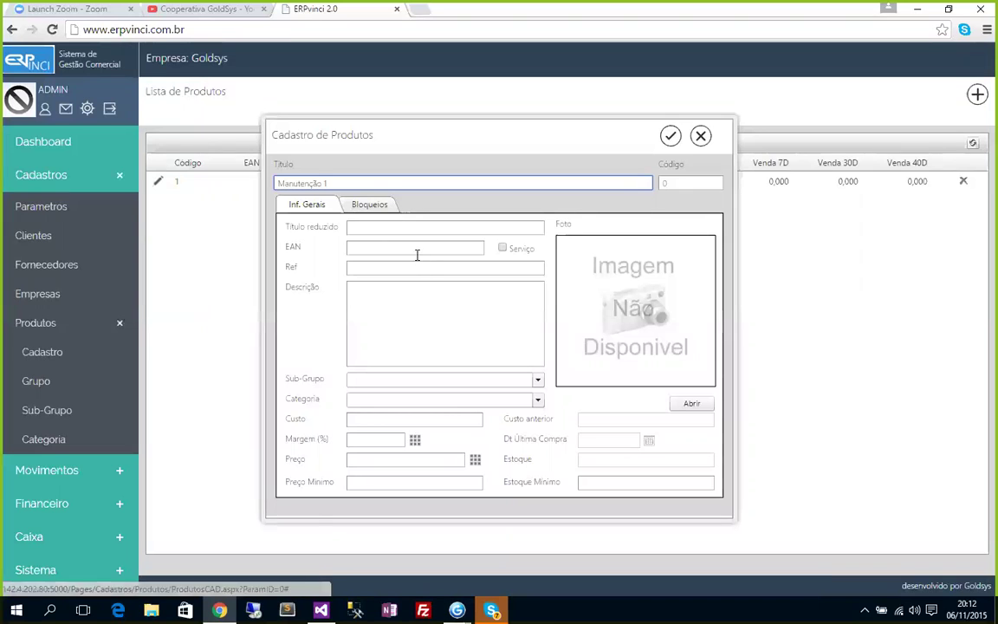
pyautogui.write('1')
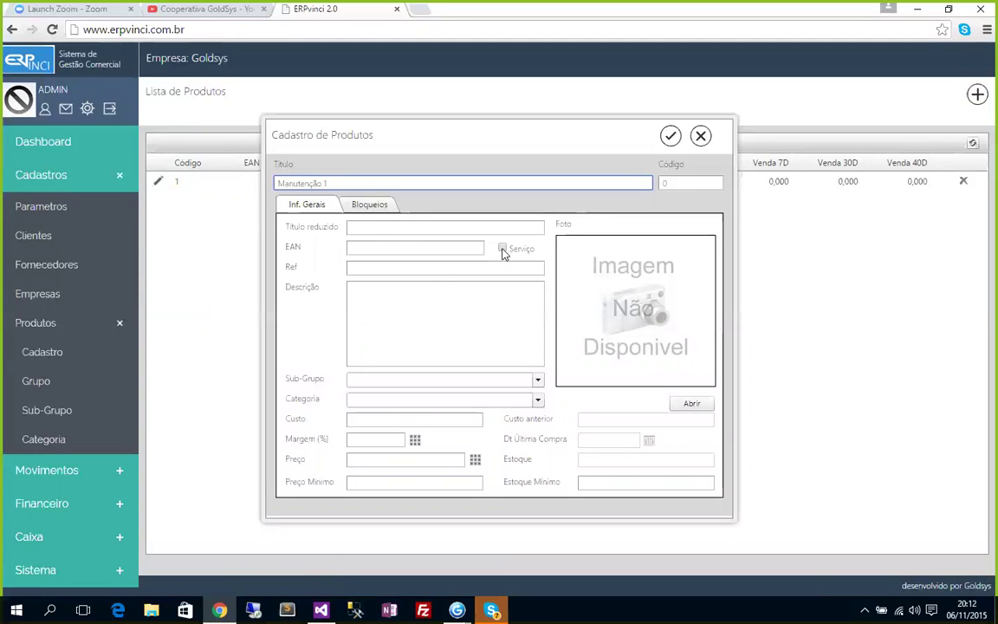
pyautogui.click(502, 249)
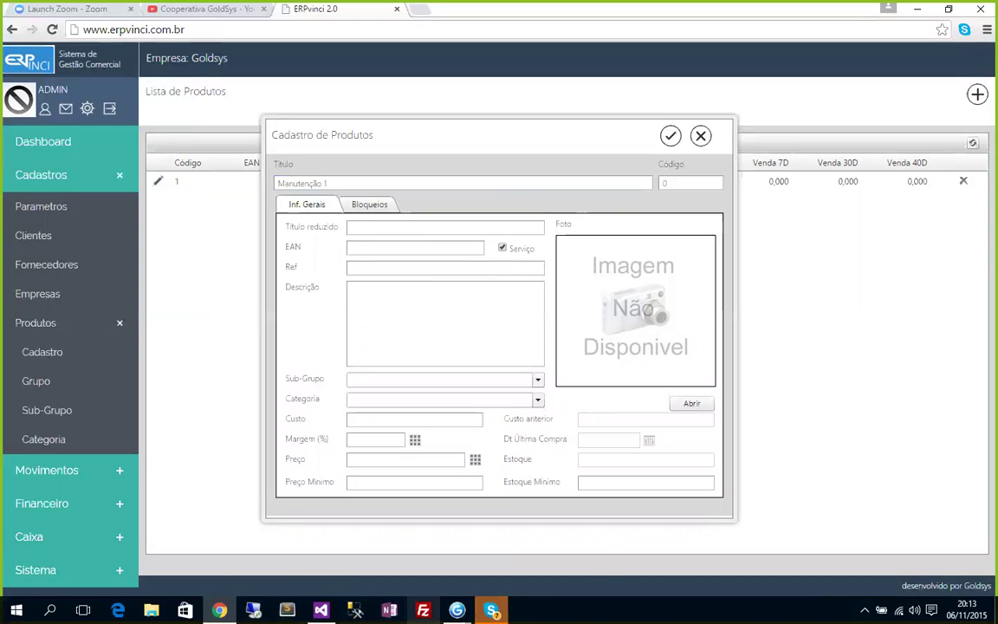
# Bring the Gvinci web Ouro designer window to the front from the taskbar.
pyautogui.moveTo(457, 610)
pyautogui.click(397, 563)
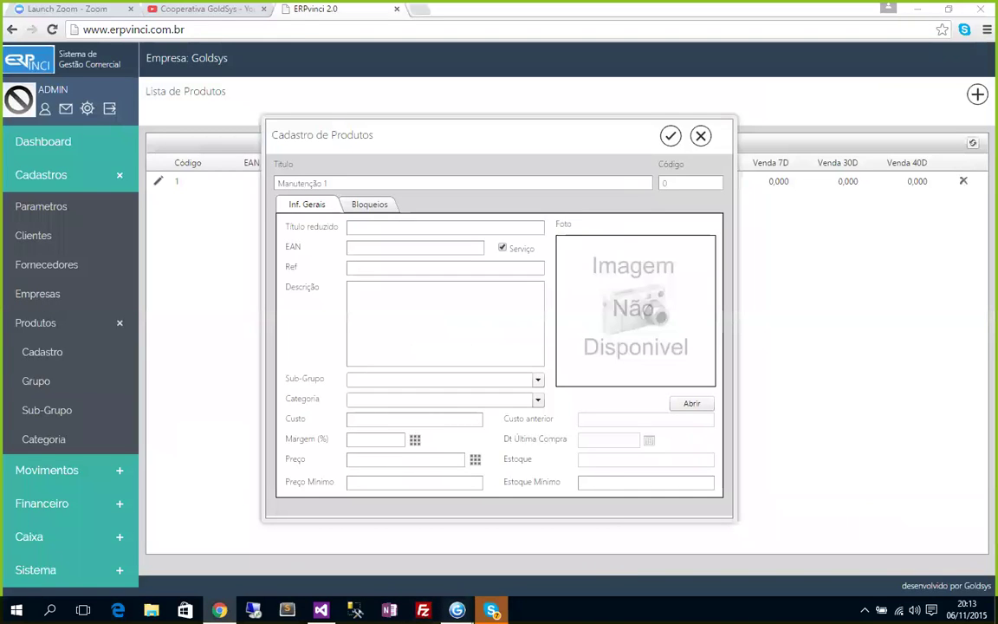
pyautogui.moveTo(457, 610)
pyautogui.click(390, 524)
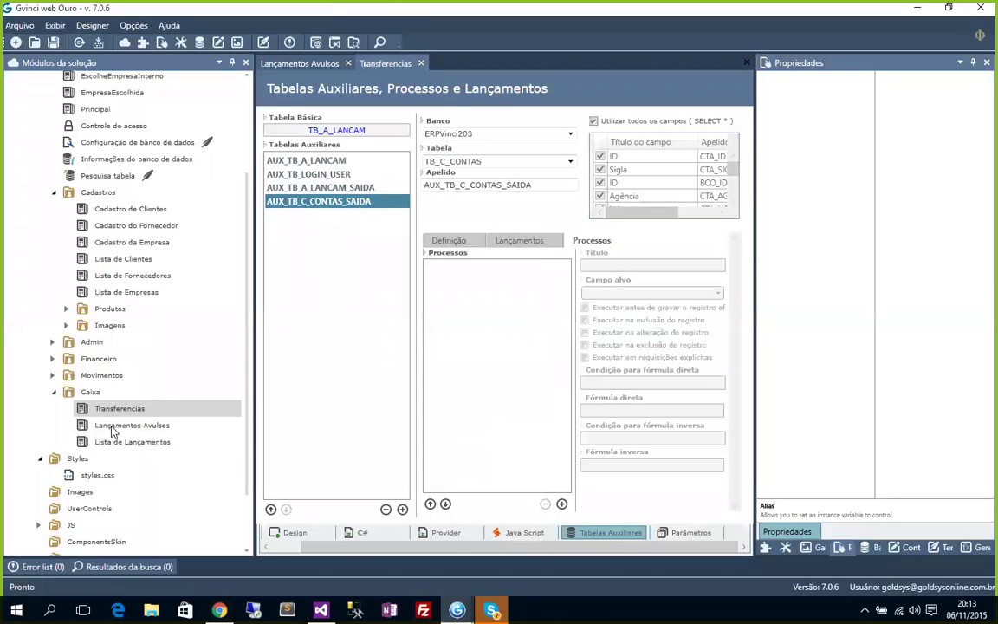
# Open the Notas de Vendas form from Movimentos > Saidas in Design view.
pyautogui.click(52, 375)
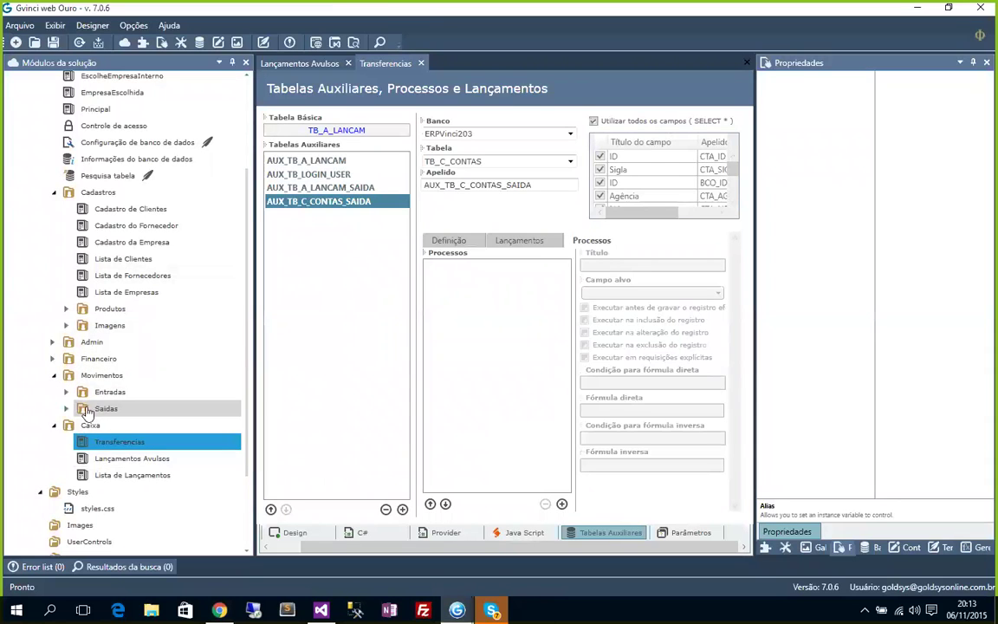
pyautogui.doubleClick(82, 410)
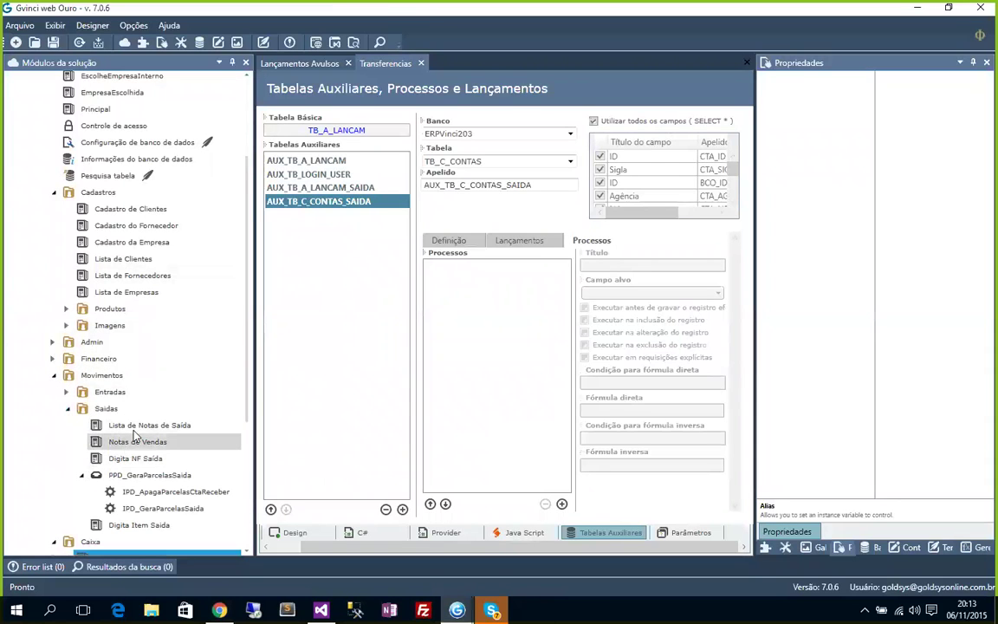
pyautogui.click(134, 442)
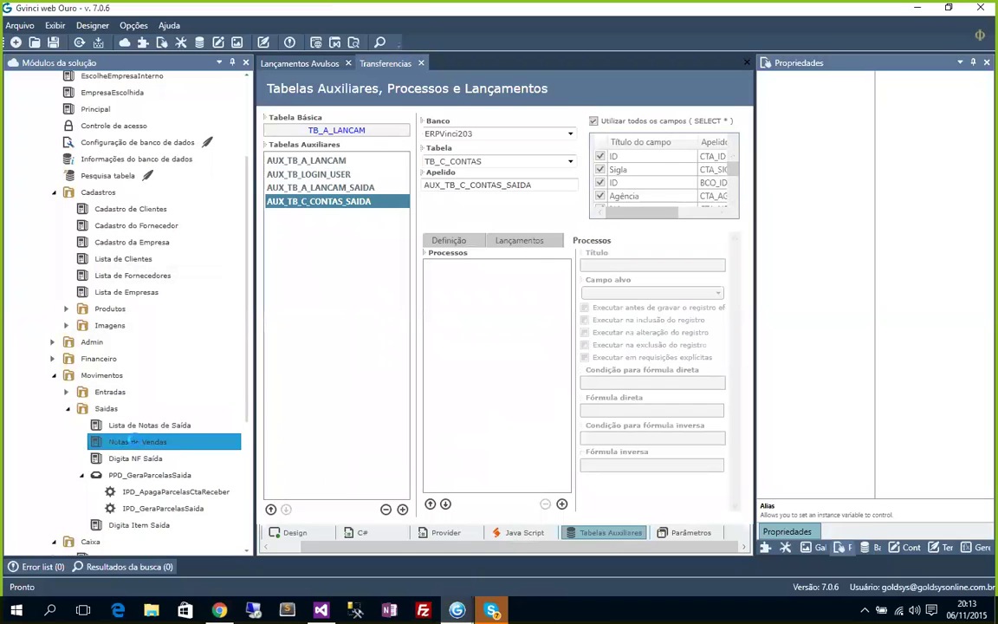
pyautogui.doubleClick(182, 445)
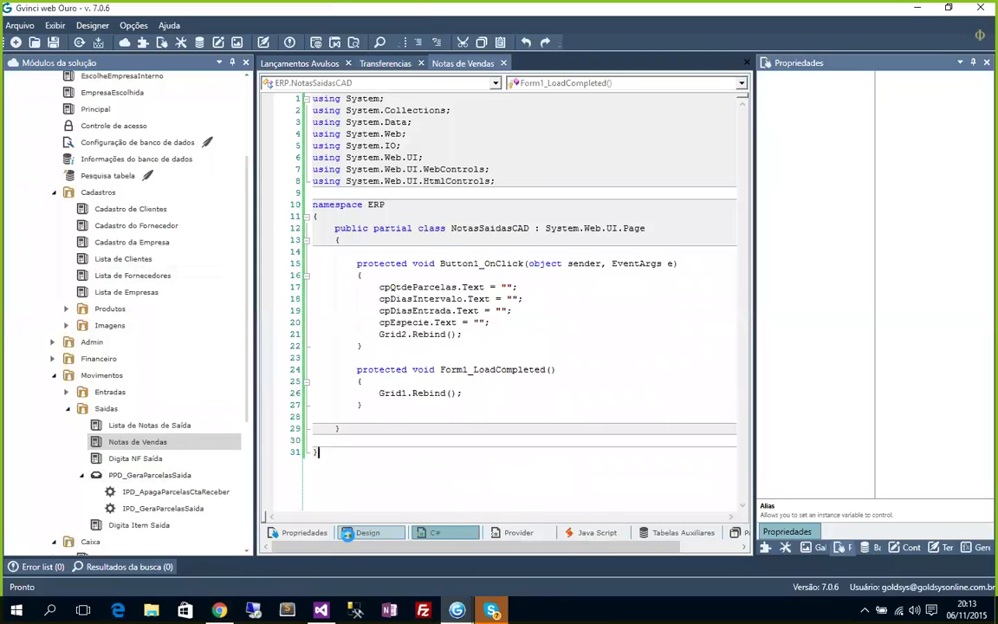
pyautogui.click(457, 535)
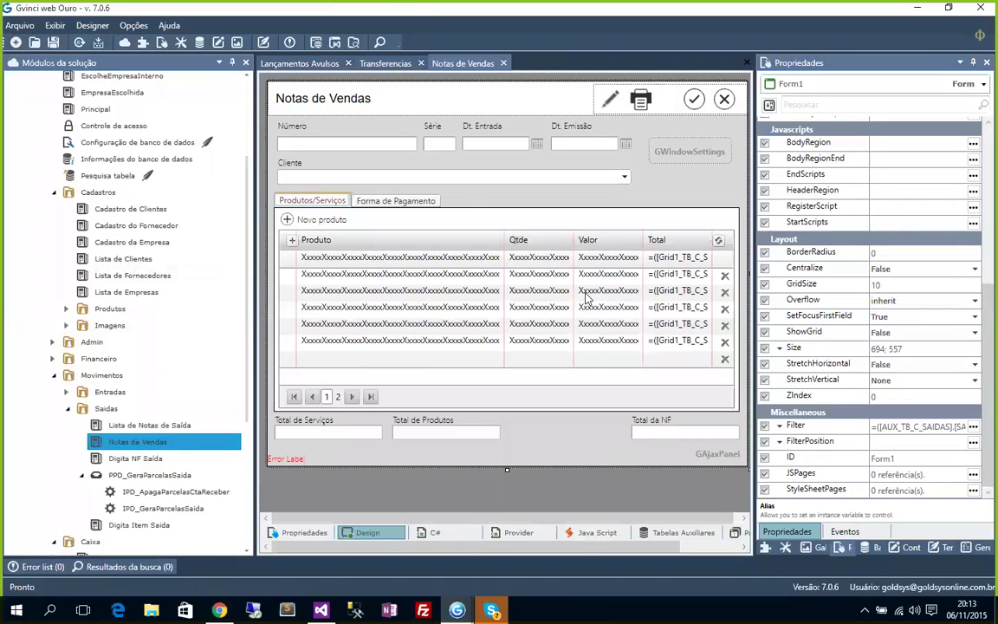
# Inspect the Produto column and the Total de Produtos, Serviços and NF fields, then return to ERPvinci.
pyautogui.click(321, 279)
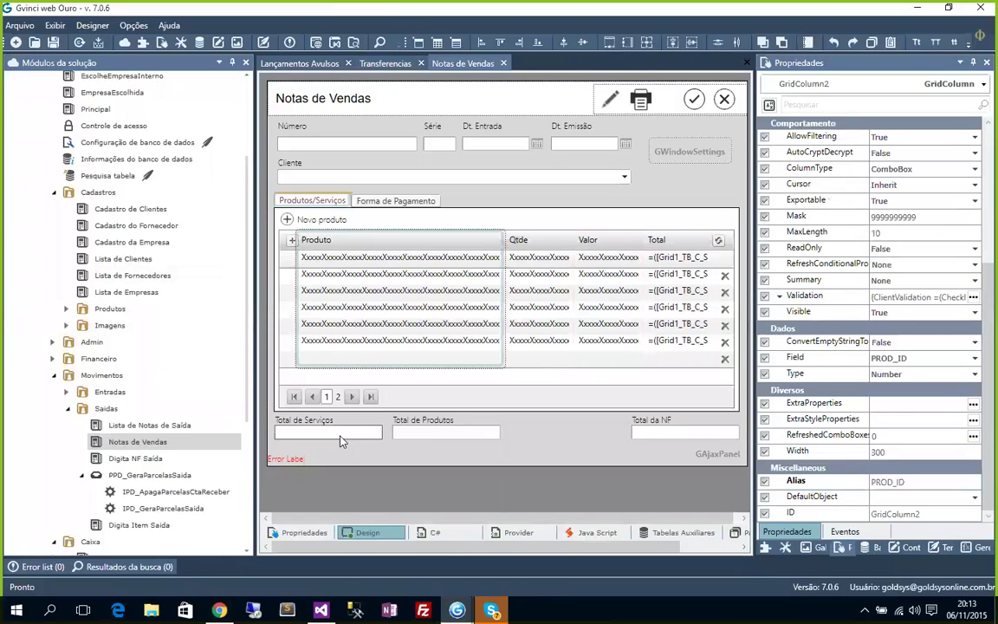
pyautogui.click(438, 433)
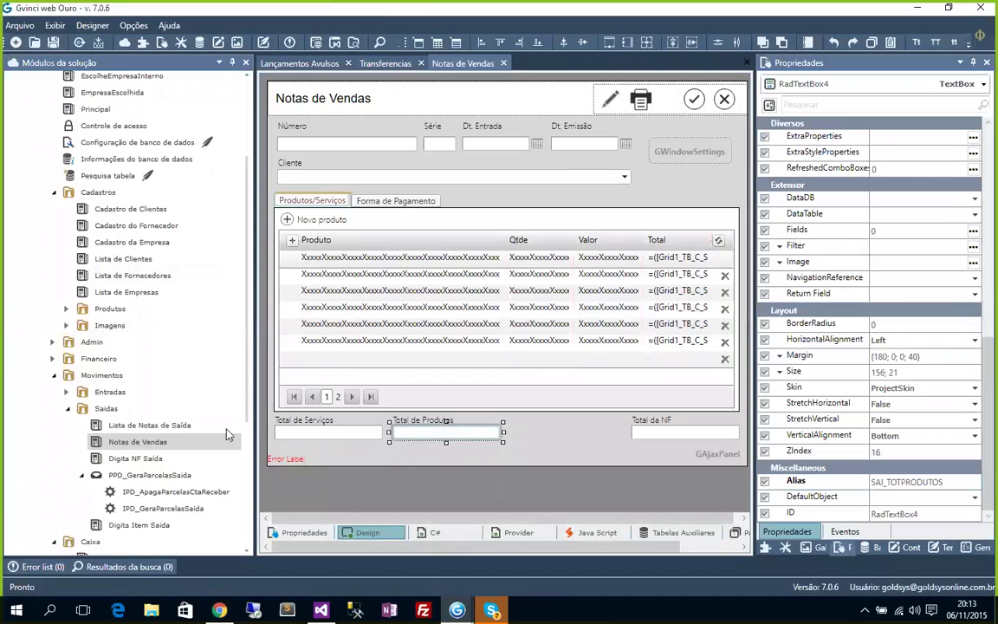
pyautogui.click(350, 438)
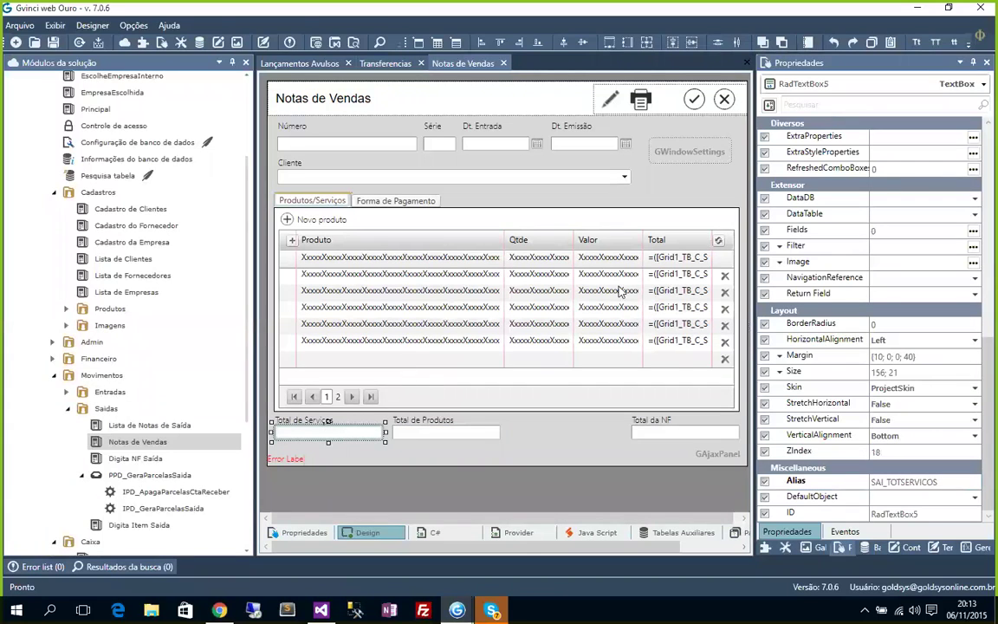
pyautogui.click(654, 434)
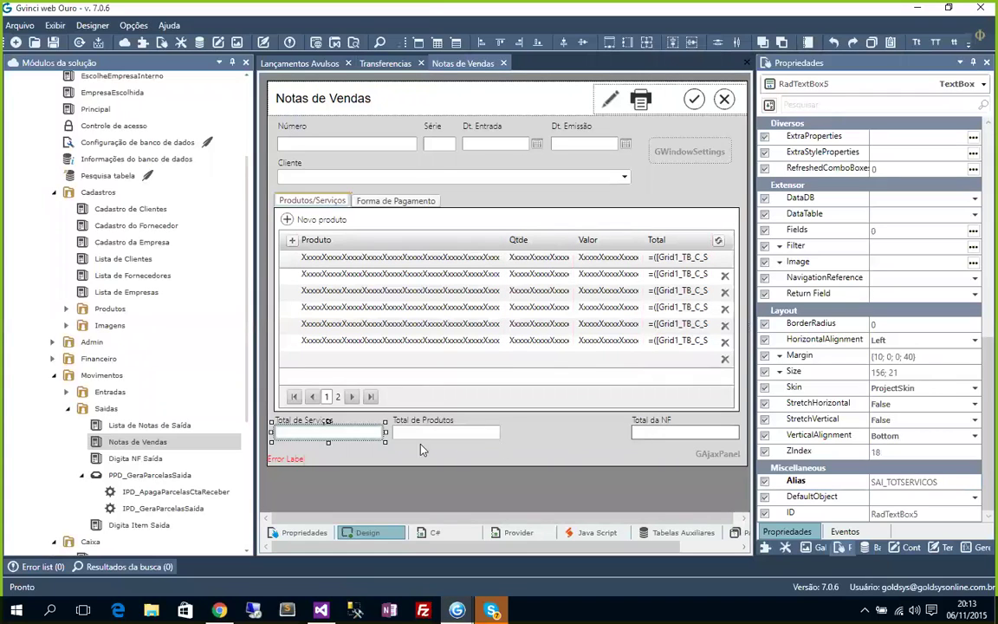
pyautogui.click(420, 438)
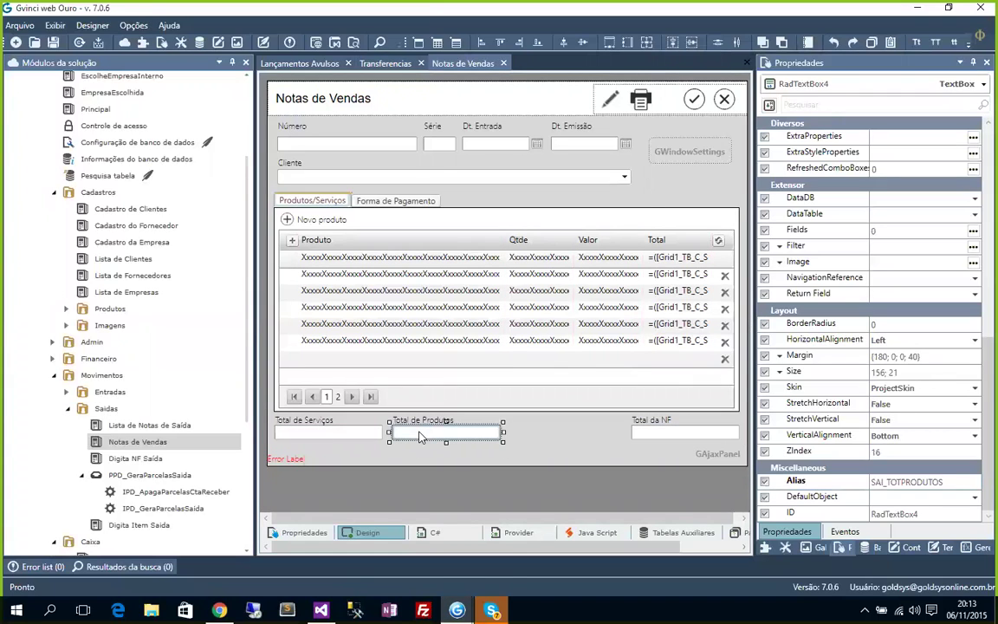
pyautogui.click(352, 439)
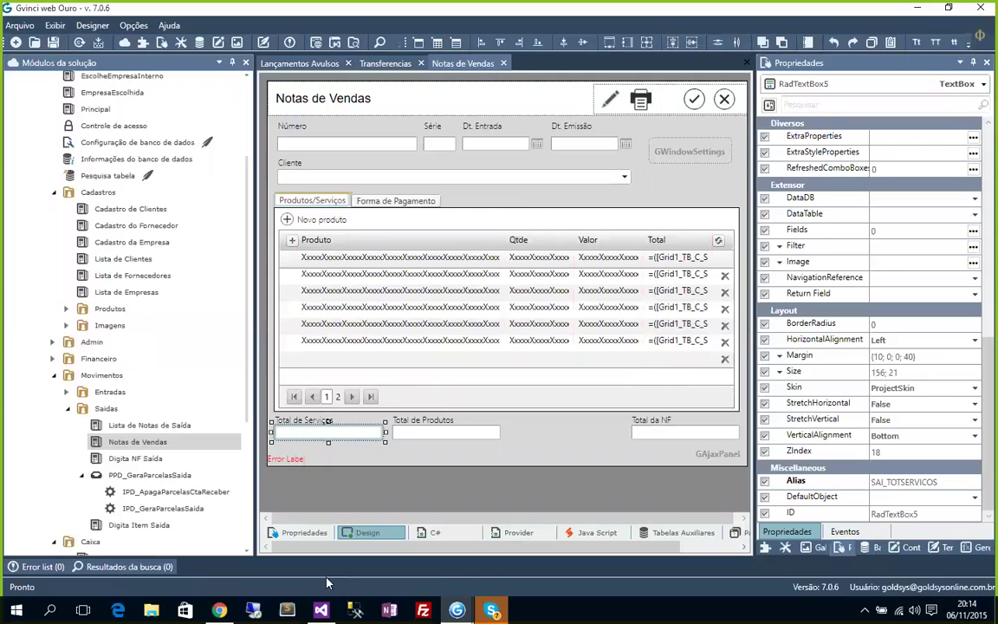
pyautogui.hotkey('alt', 'Tab')
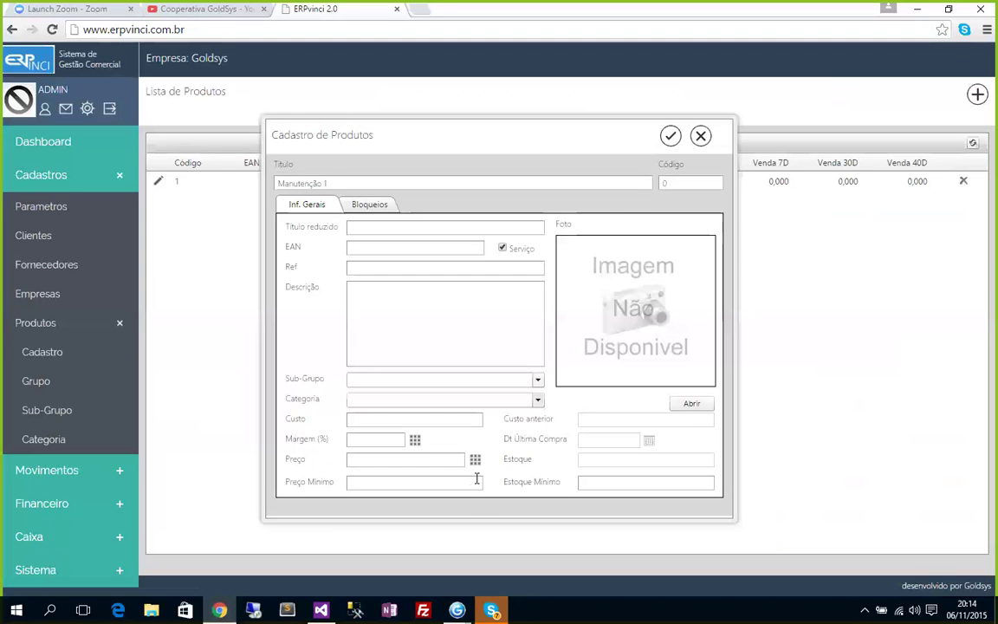
# Set the service's sub-group to SUBGRUPO 1.1 and category to Primeira Linha.
pyautogui.click(384, 379)
pyautogui.click(384, 395)
pyautogui.click(386, 401)
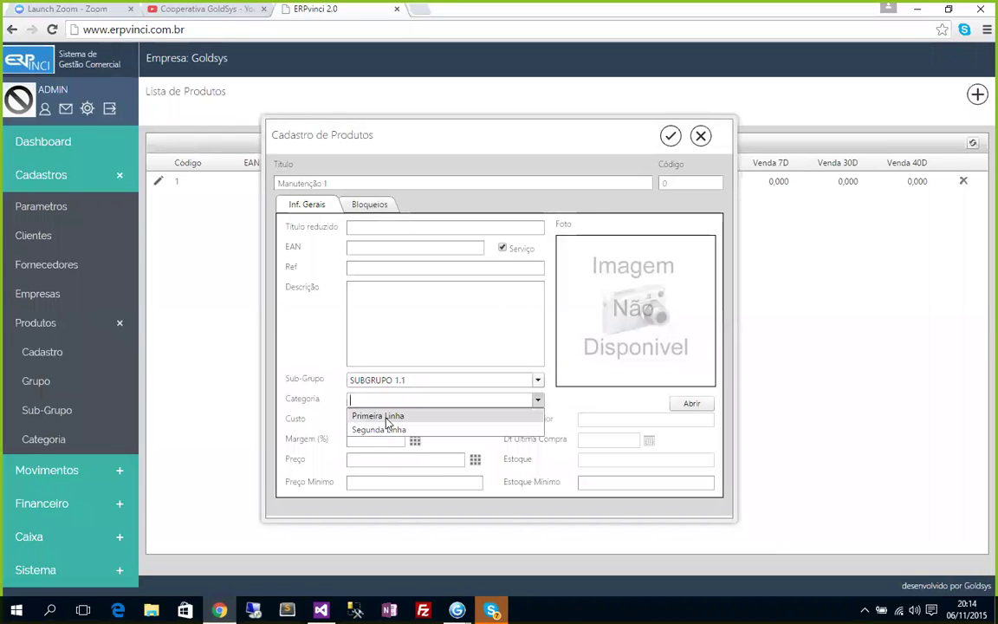
pyautogui.click(385, 417)
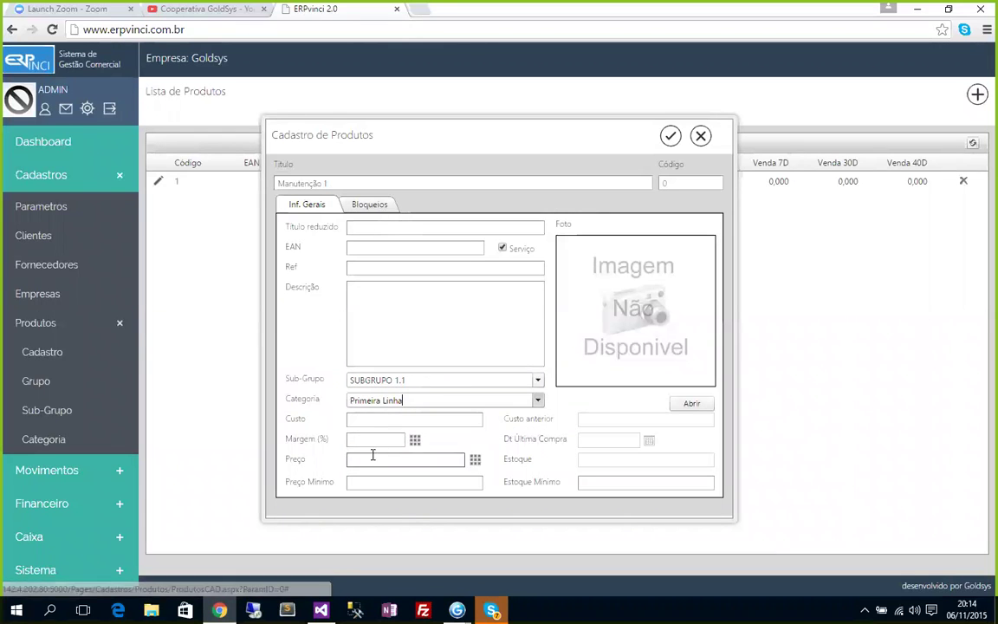
# Enter cost 15, margin 0, price 15, minimum price 15 and minimum stock 1.
pyautogui.click(377, 421)
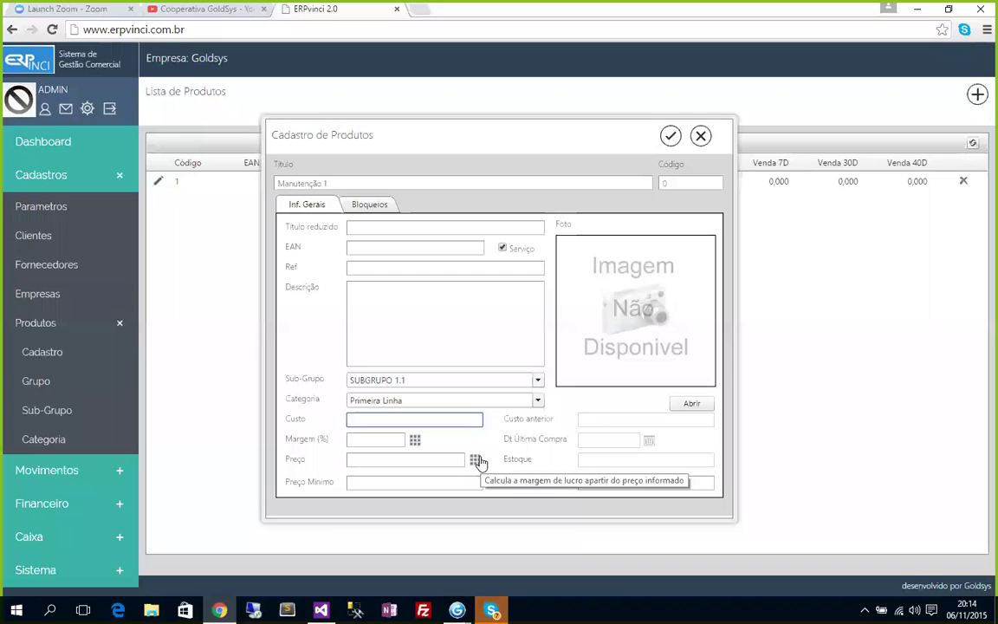
pyautogui.write('15')
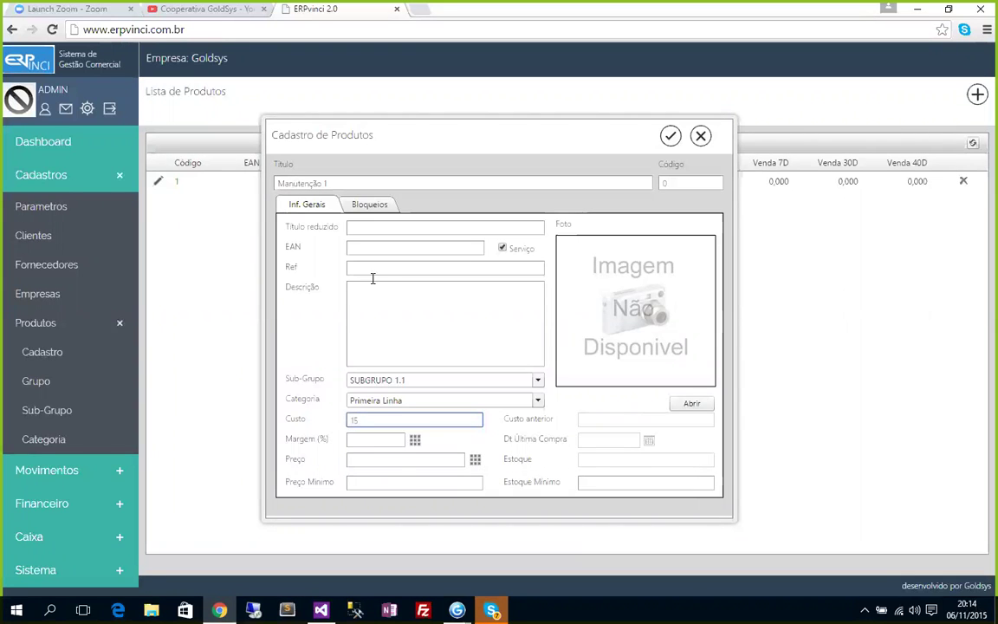
pyautogui.click(398, 440)
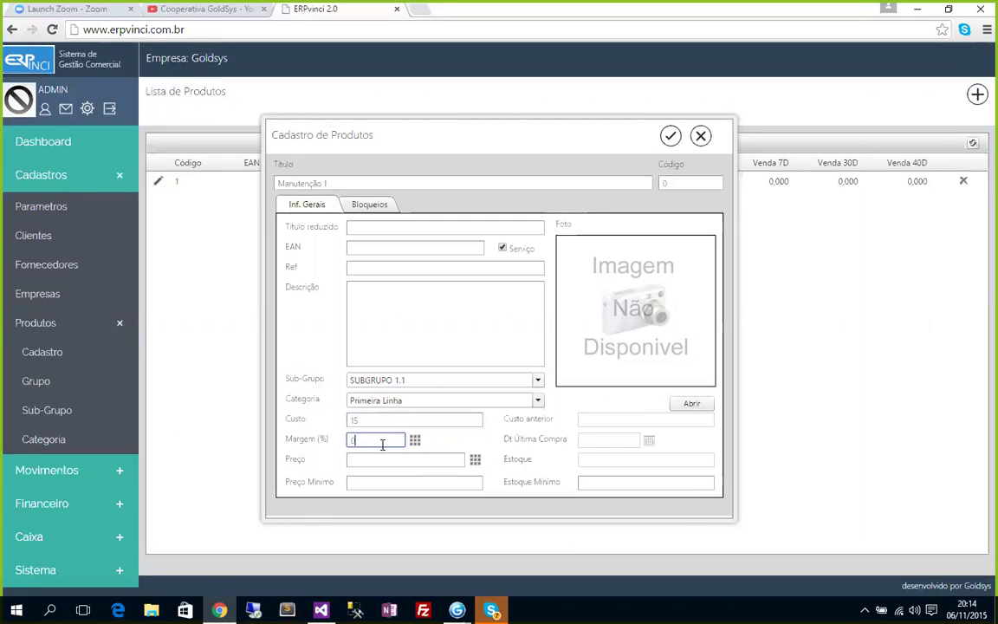
pyautogui.click(409, 459)
pyautogui.doubleClick(415, 459)
pyautogui.write('15')
pyautogui.click(357, 483)
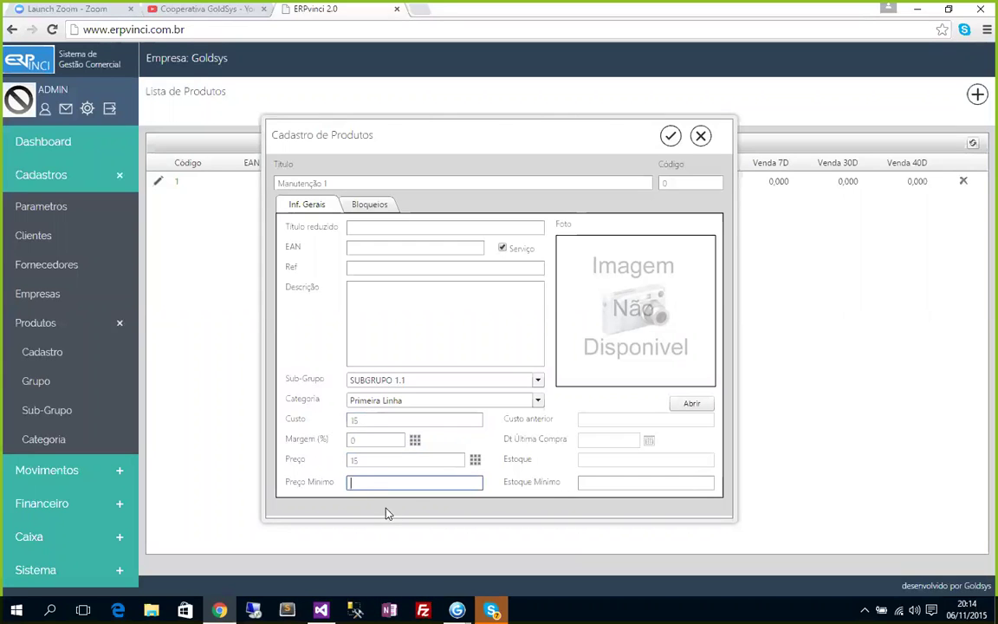
pyautogui.write('15')
pyautogui.click(593, 482)
pyautogui.write('1')
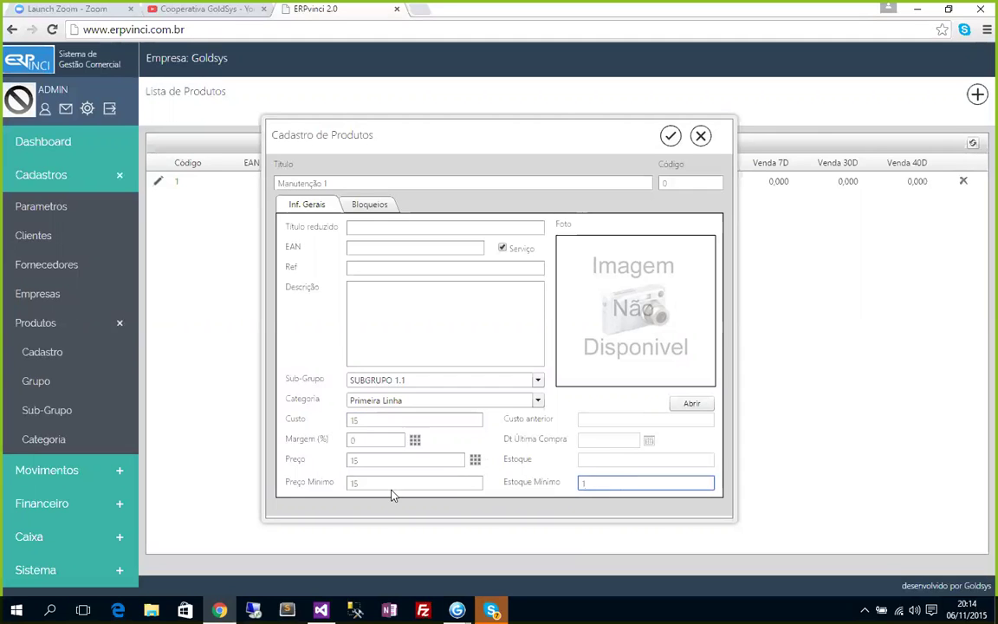
# Check the Bloqueios tab, then save the Manutenção 1 service.
pyautogui.click(365, 205)
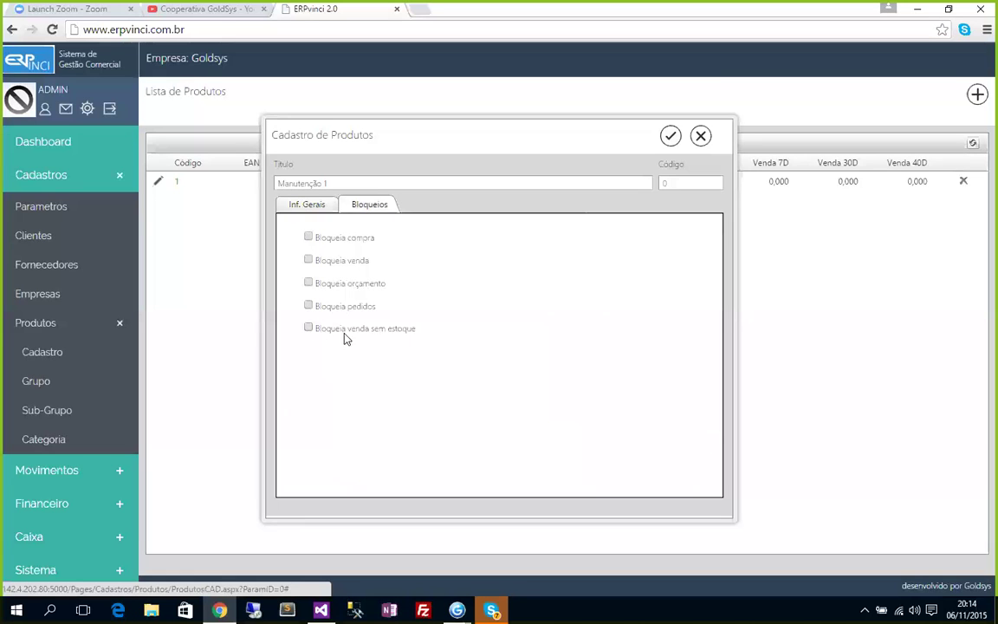
pyautogui.click(315, 201)
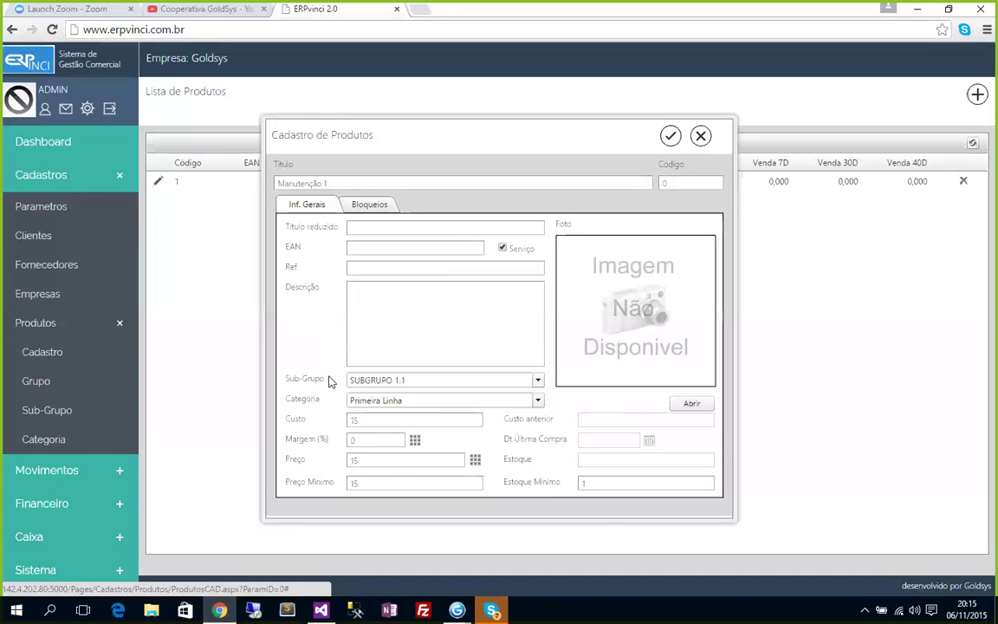
pyautogui.click(670, 135)
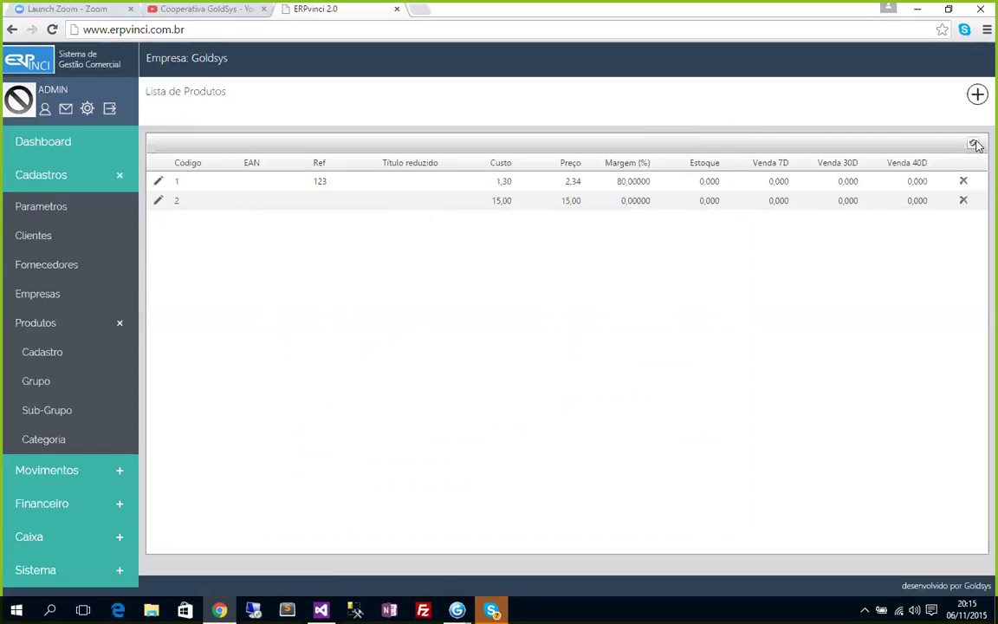
# Reopen product 2 and save the short title 'Manutenção 1'.
pyautogui.click(158, 200)
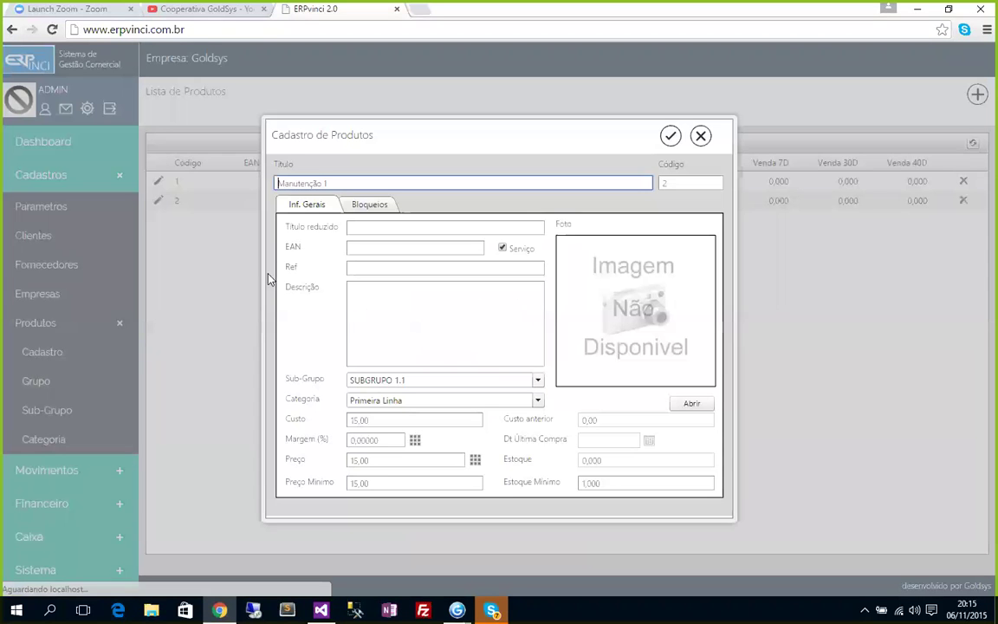
pyautogui.click(362, 226)
pyautogui.write('Manutenção 1')
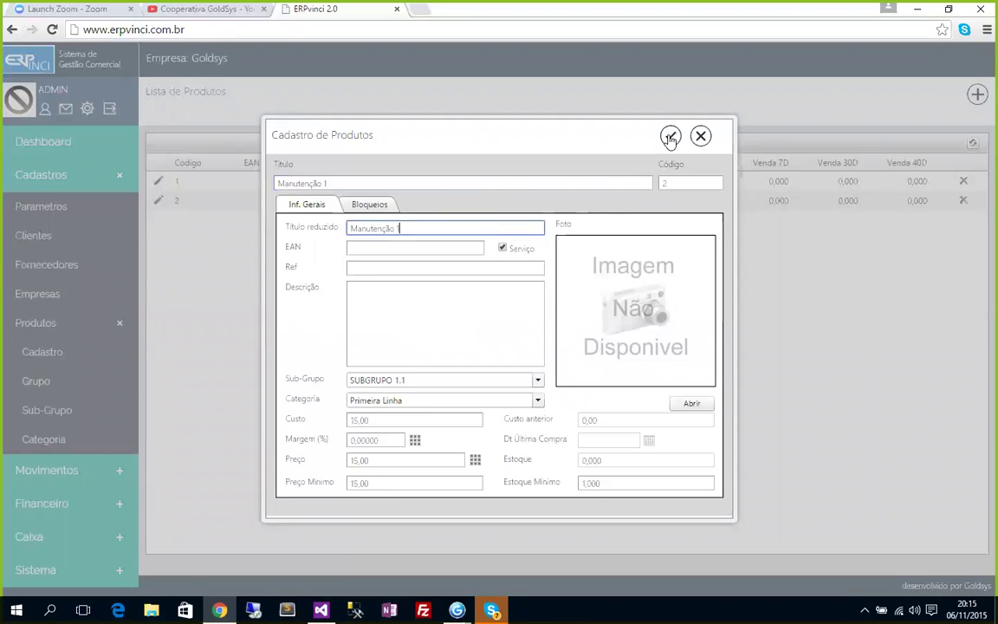
pyautogui.click(670, 136)
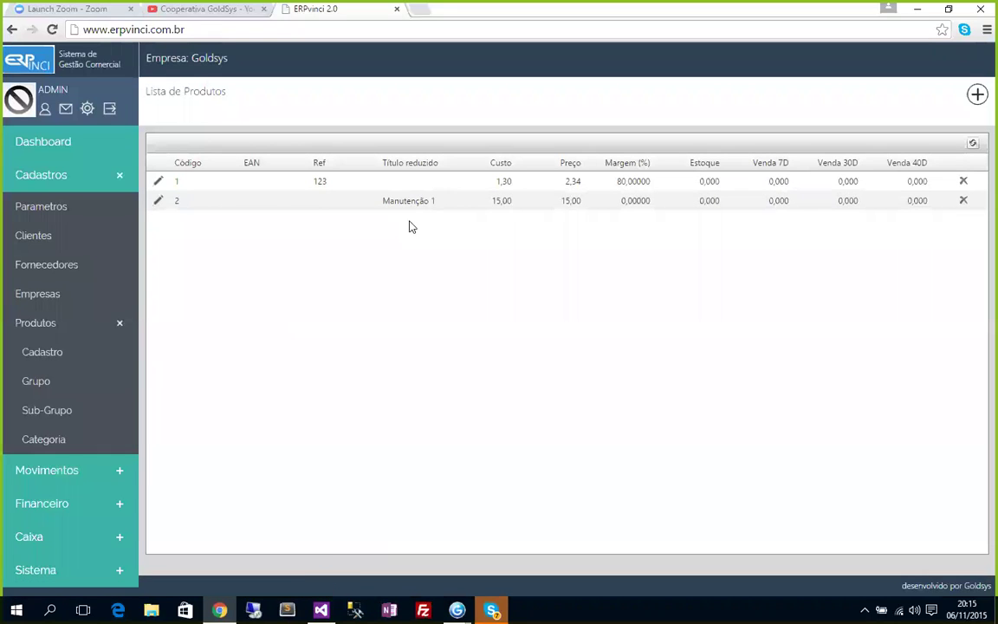
# Give product 1 the short title 'Produto 1', save it, then start a new product.
pyautogui.click(157, 182)
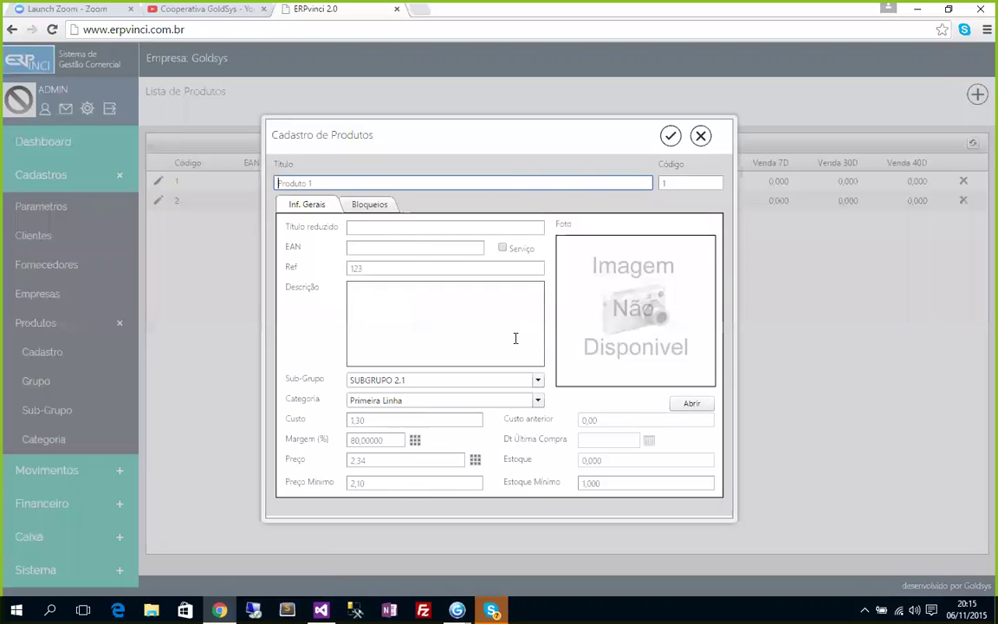
pyautogui.write('Produ')
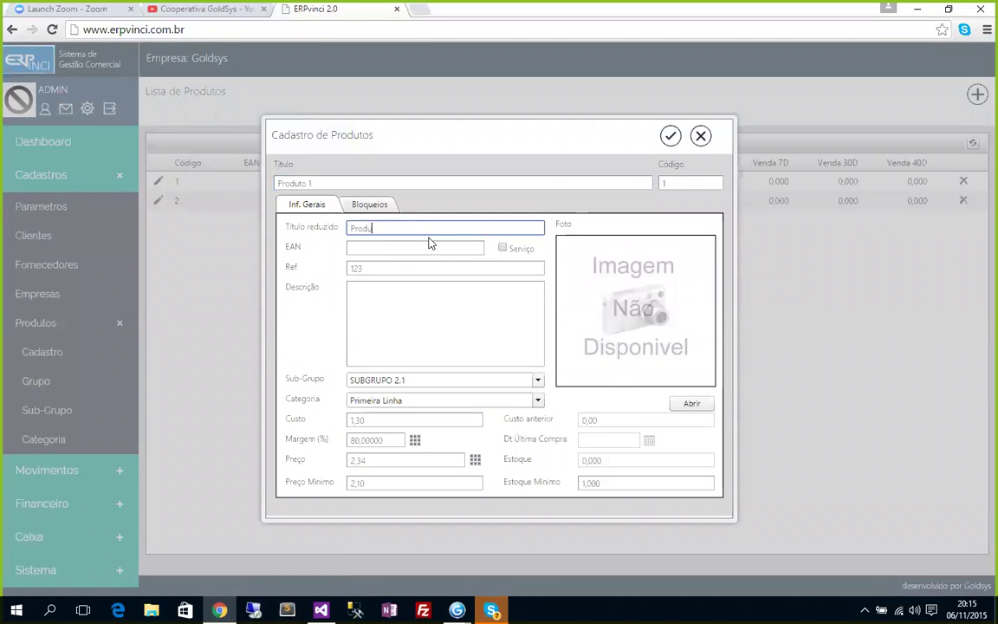
pyautogui.write('to 1')
pyautogui.click(670, 136)
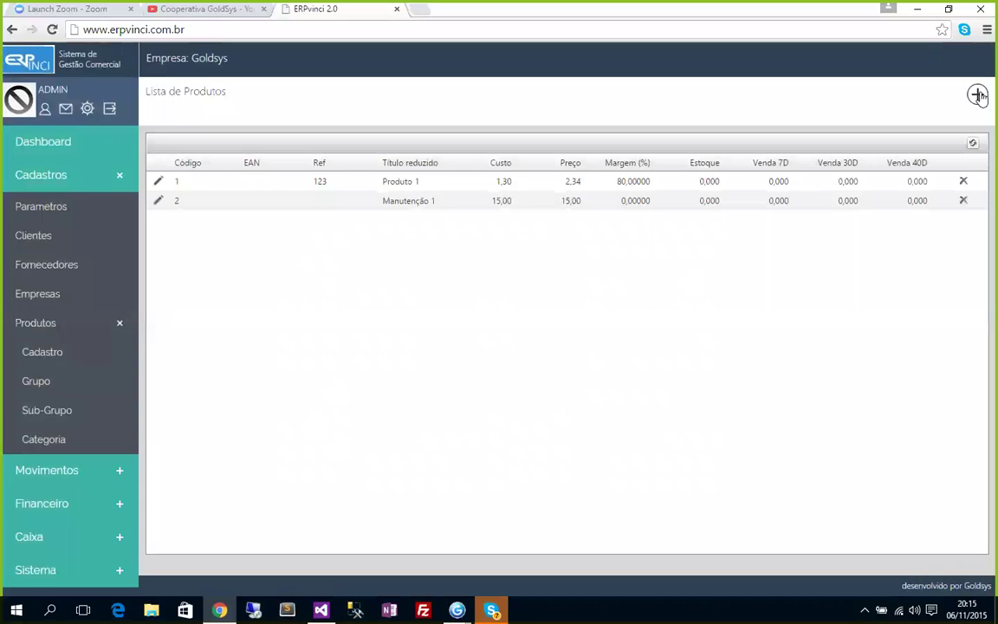
pyautogui.click(977, 94)
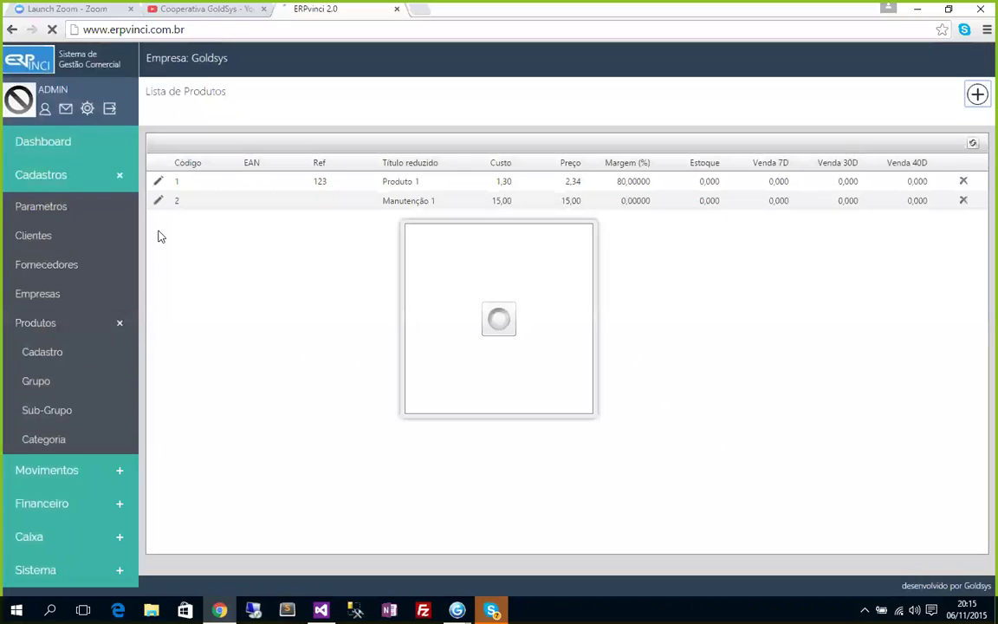
# Enter 'Produto 2' as both the title and the short title.
pyautogui.write('Produto 2')
pyautogui.press('Tab')
pyautogui.press('Tab')
pyautogui.write('Produto 2')
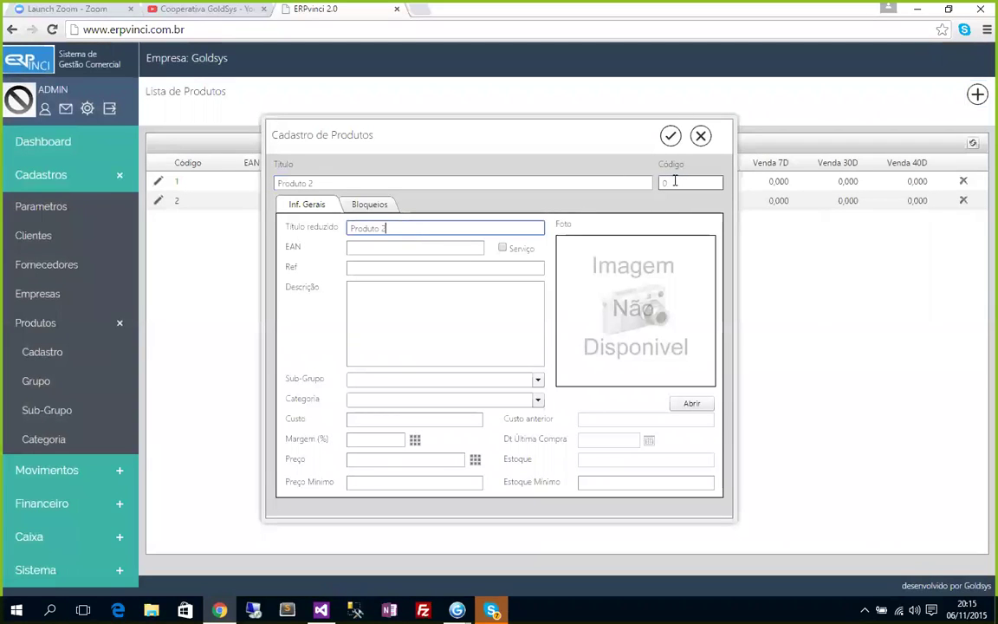
# Replace the default code 0 with the product code AC0001.
pyautogui.click(676, 182)
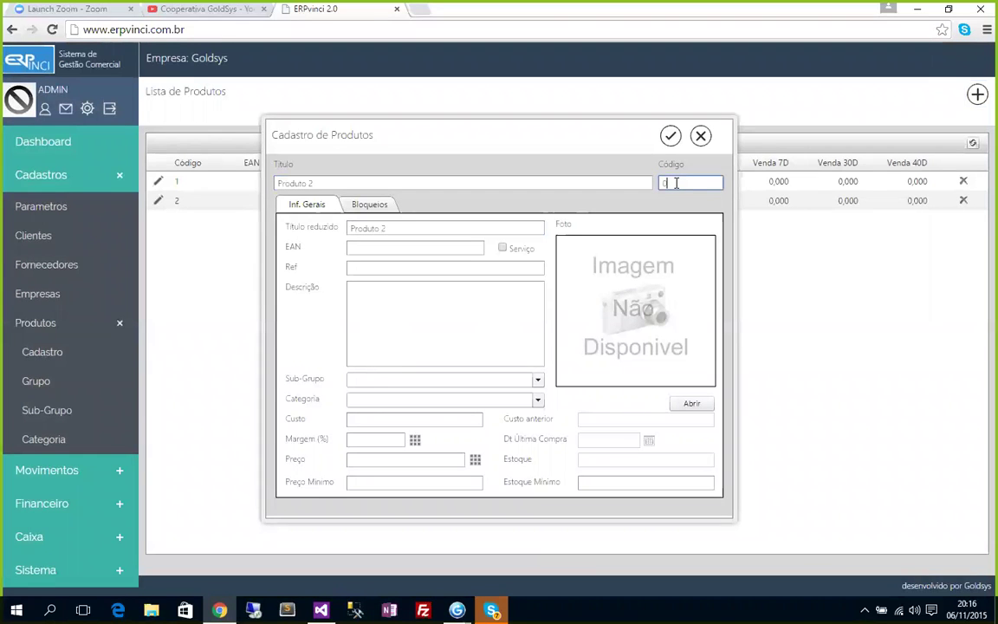
pyautogui.press('BackSpace')
pyautogui.write('AC001')
pyautogui.press('BackSpace')
pyautogui.moveTo(723, 189); pyautogui.dragTo(602, 262)
pyautogui.press('BackSpace')
pyautogui.hotkey('ctrl', 'a')
pyautogui.write('AC0001ADSA')
pyautogui.hotkey('shift', 'Left')
pyautogui.hotkey('shift', 'Left')
pyautogui.hotkey('shift', 'Left')
pyautogui.hotkey('shift', 'Left')
pyautogui.hotkey('shift', 'Left')
pyautogui.hotkey('shift', 'Left')
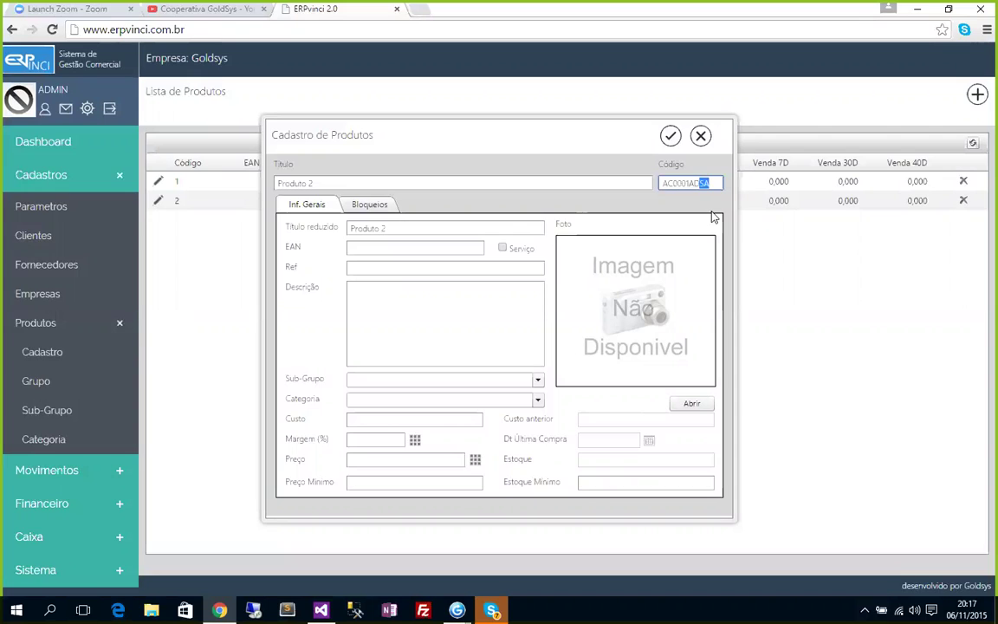
pyautogui.hotkey('shift', 'Left')
pyautogui.hotkey('shift', 'Left')
pyautogui.hotkey('shift', 'Left')
pyautogui.hotkey('shift', 'Left')
pyautogui.press('Right')
pyautogui.press('BackSpace')
pyautogui.press('BackSpace')
pyautogui.press('BackSpace')
pyautogui.press('BackSpace')
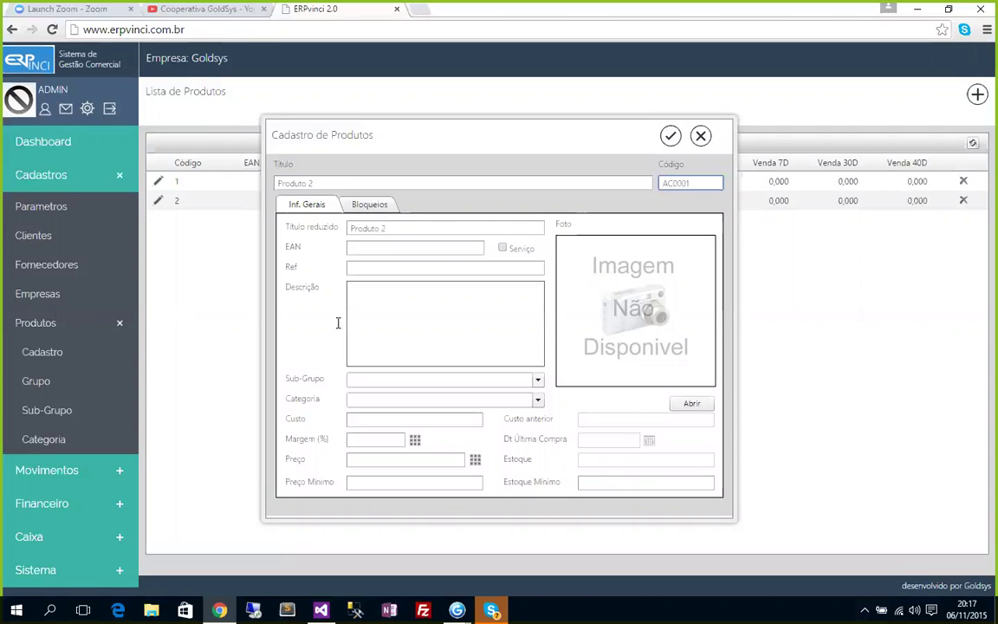
# Set Produto 2's sub-group to SUBGRUPO 1.2 and category to Segunda Linha.
pyautogui.click(378, 379)
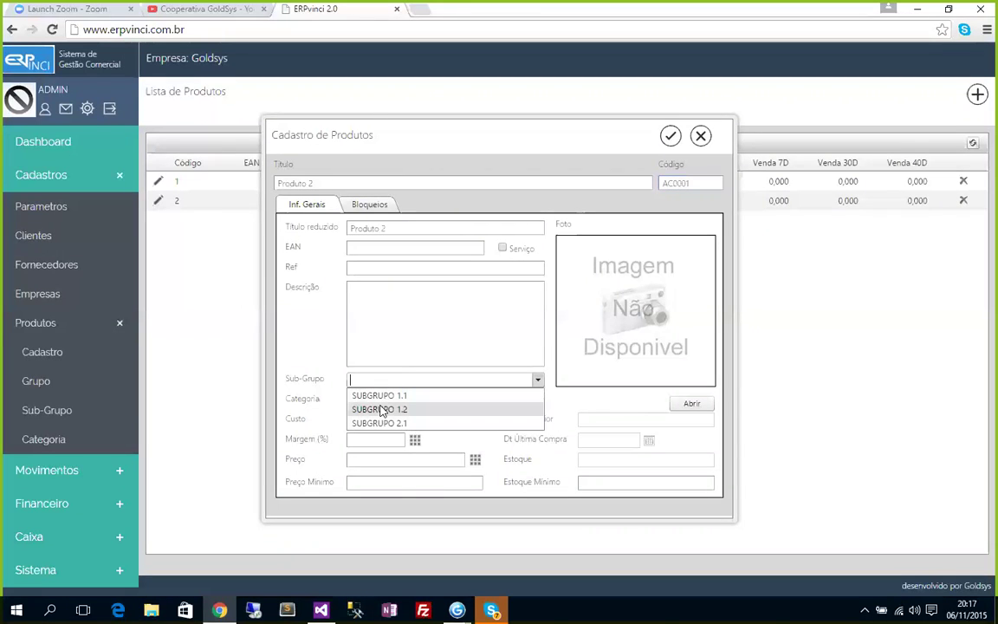
pyautogui.click(380, 409)
pyautogui.click(407, 400)
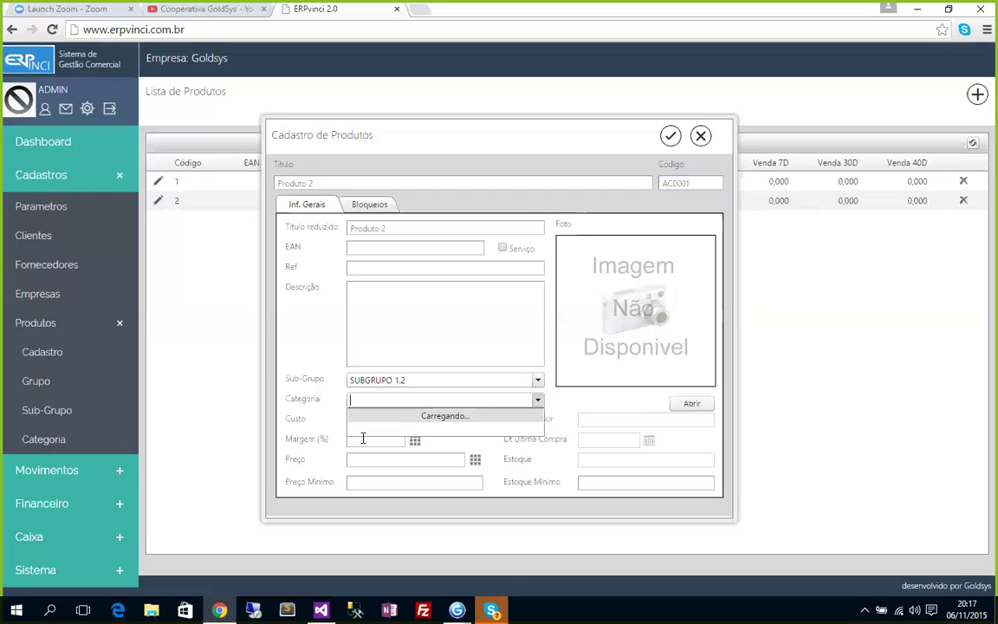
pyautogui.click(366, 431)
# Enter cost 2,5 and margin 60% to get price 4, plus minimum price 3,8.
pyautogui.click(362, 418)
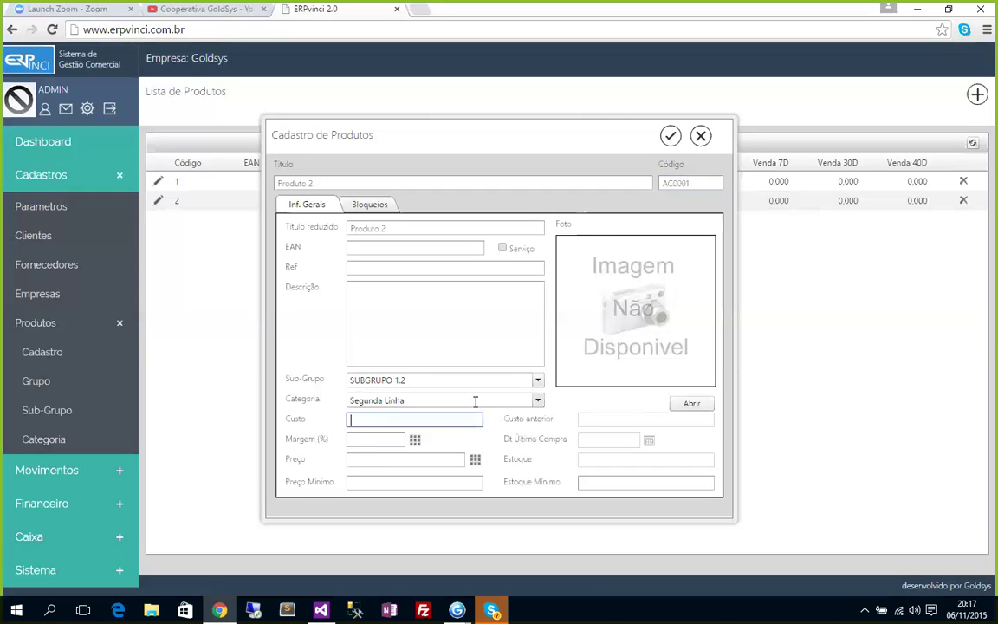
pyautogui.write('1')
pyautogui.press('BackSpace')
pyautogui.write('2,5')
pyautogui.press('Tab')
pyautogui.write('60')
pyautogui.click(414, 442)
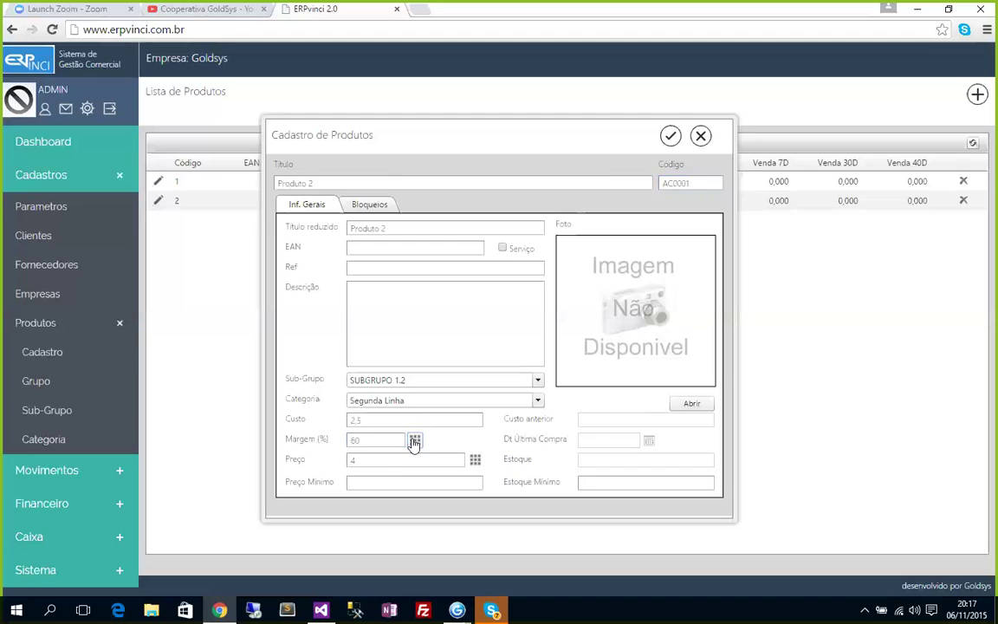
pyautogui.click(375, 482)
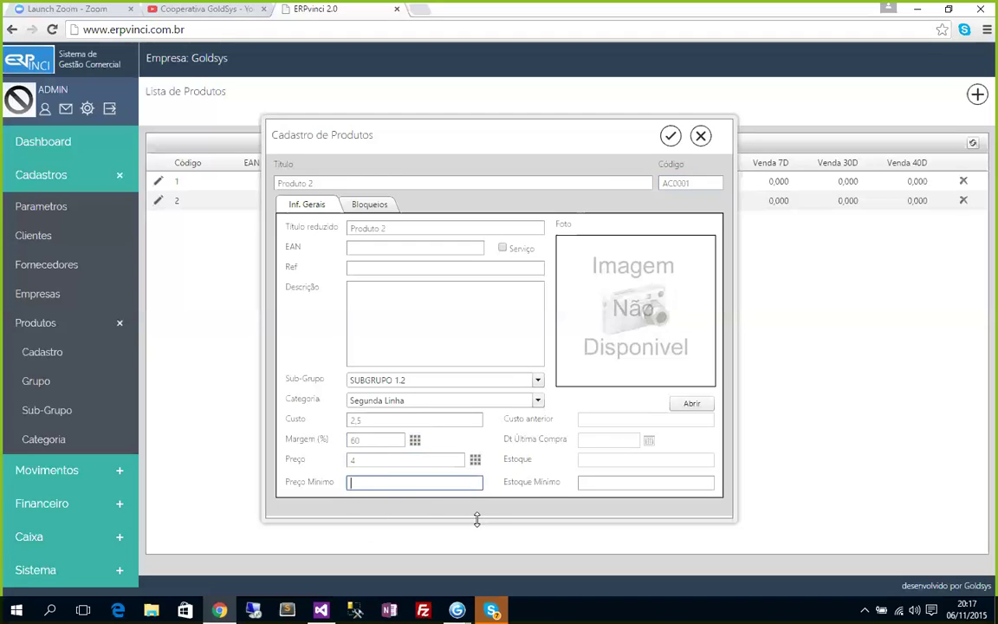
pyautogui.write('3,8')
pyautogui.click(645, 483)
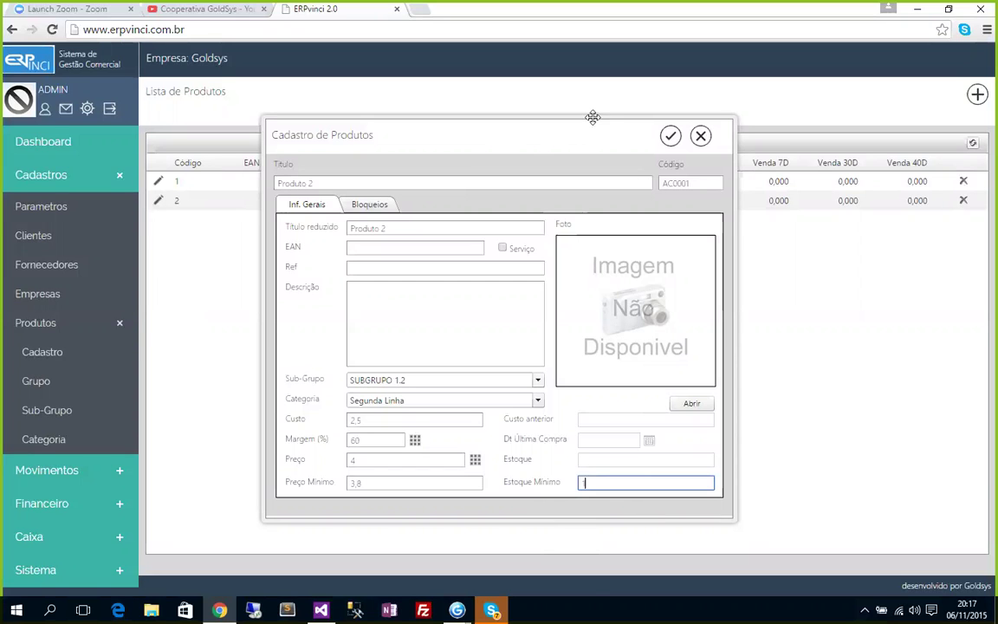
# Save Produto 2, then reopen its AC0001 record for review.
pyautogui.click(673, 137)
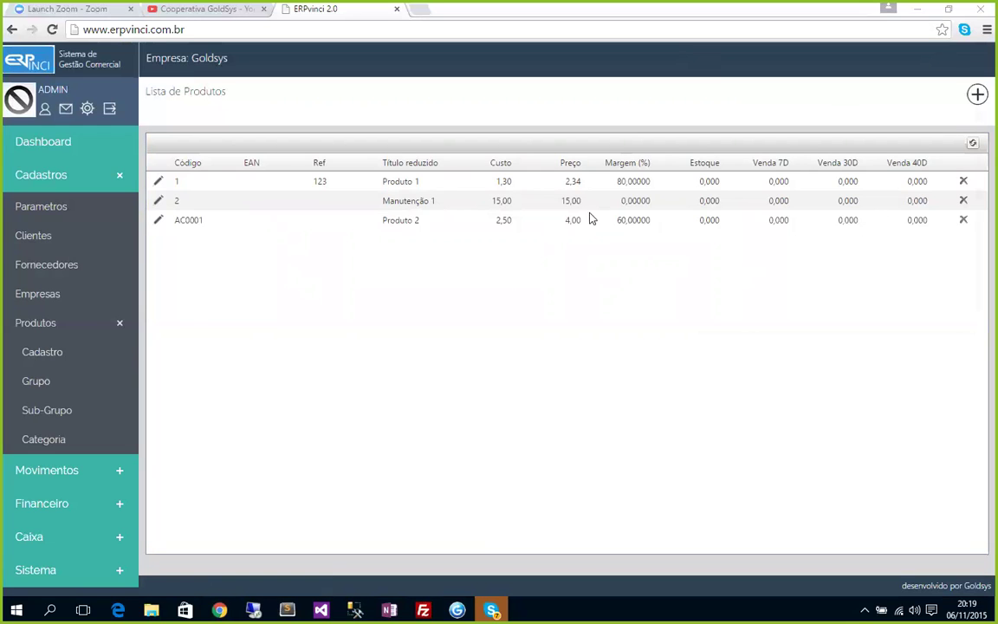
pyautogui.click(158, 220)
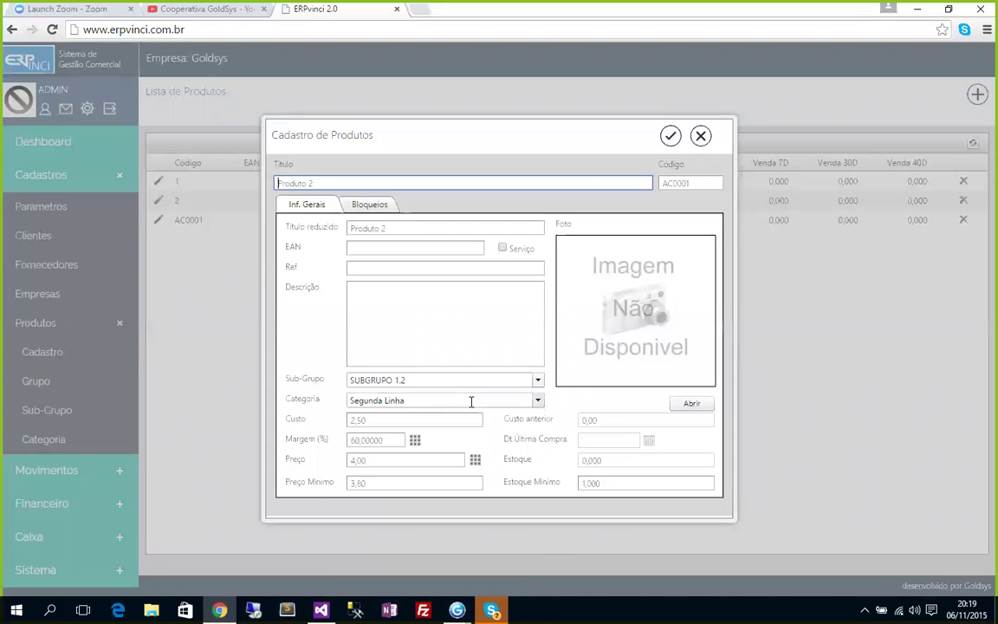
# Close the Produto 2 record without making any changes.
pyautogui.click(702, 137)
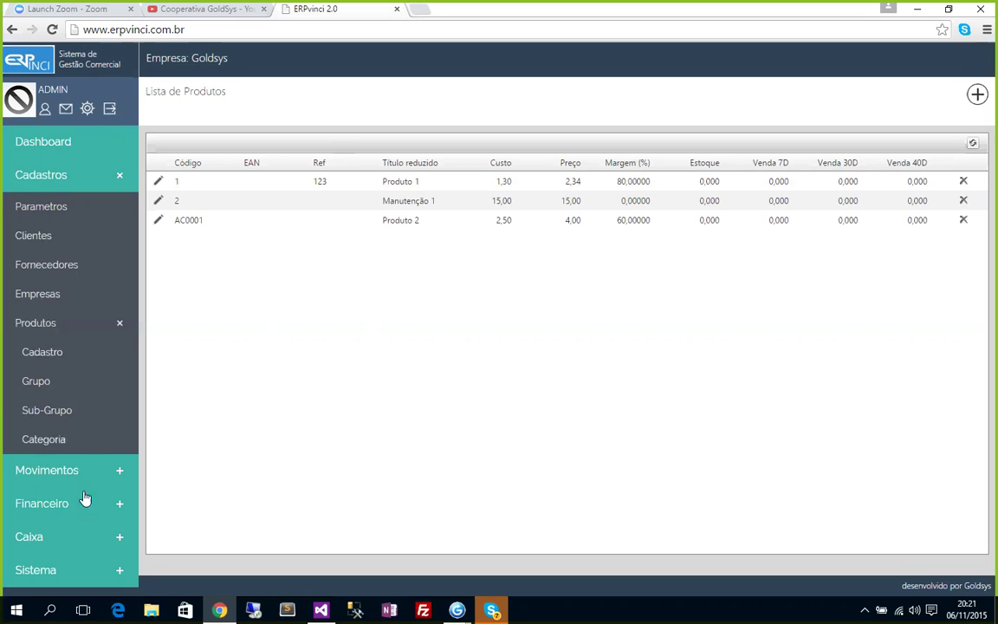
# Go to Movimentos > Entradas and open incoming invoice 1231 from Fornecedor 1.
pyautogui.click(45, 474)
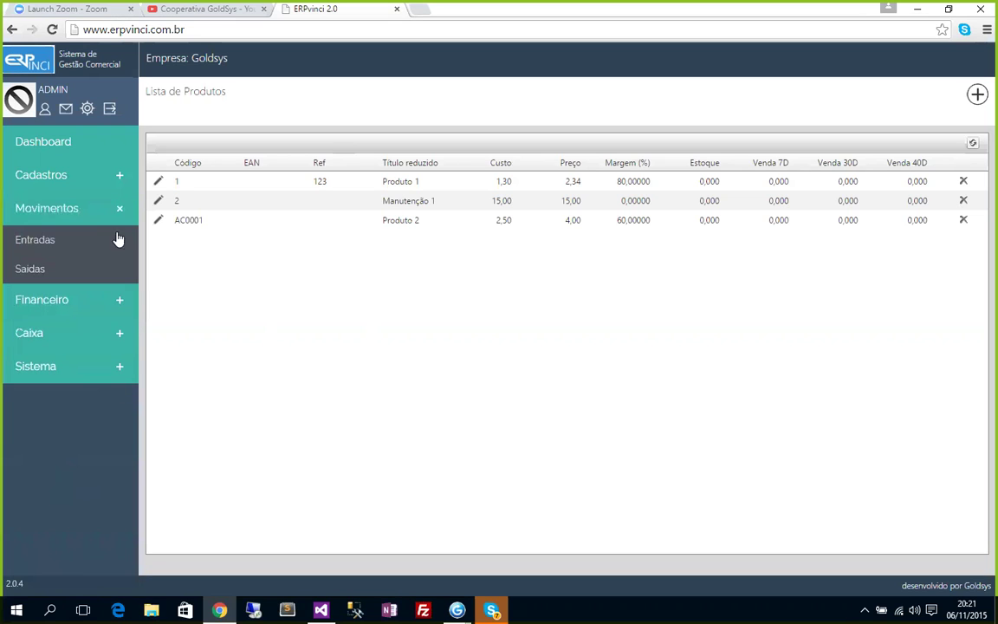
pyautogui.click(39, 246)
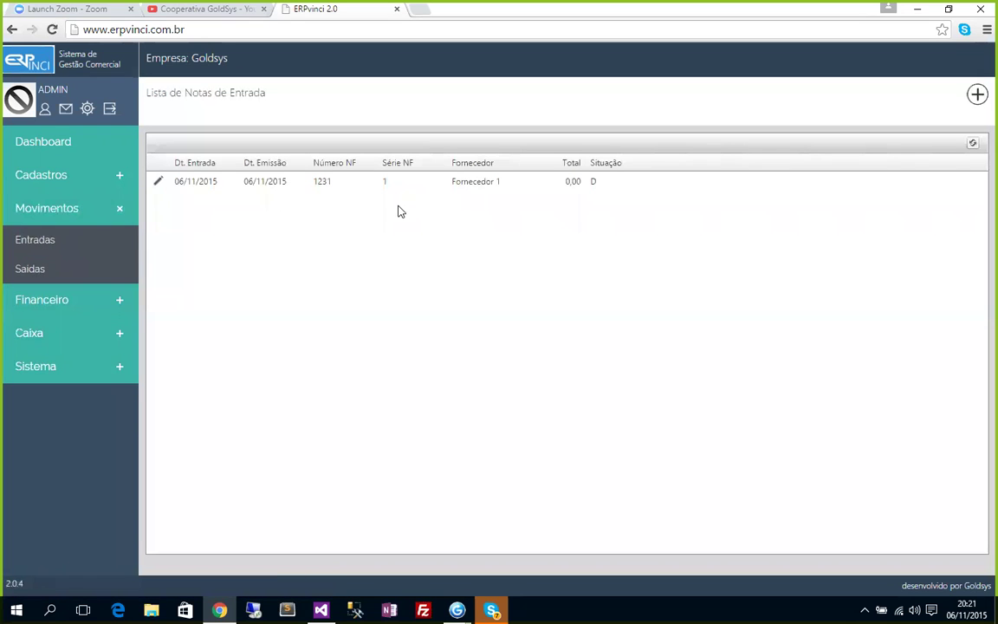
pyautogui.click(157, 181)
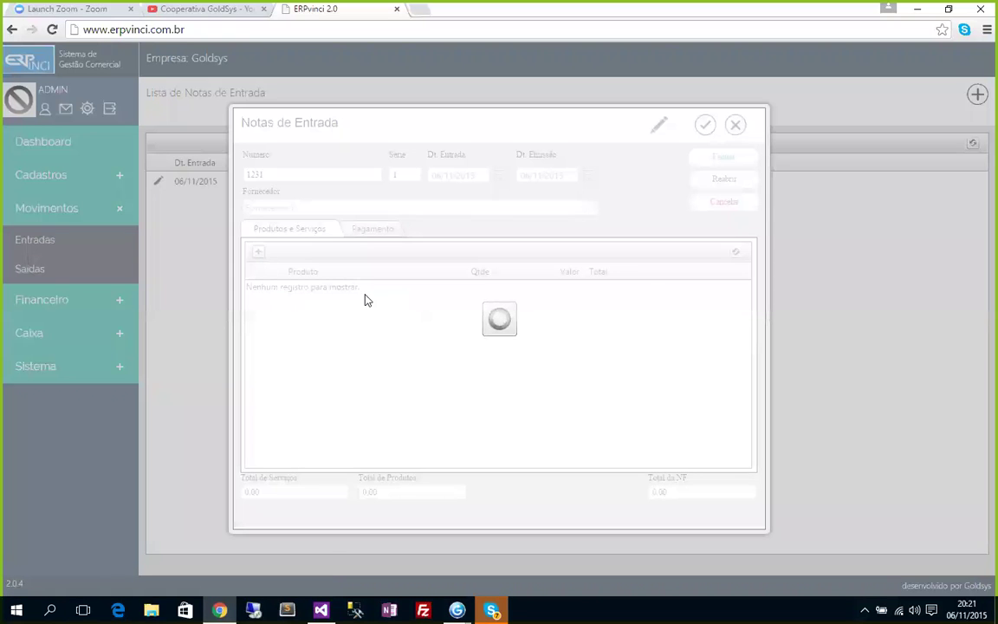
# Add a Produto 1 line to invoice 1231 with quantity 10 at 1,45.
pyautogui.click(439, 290)
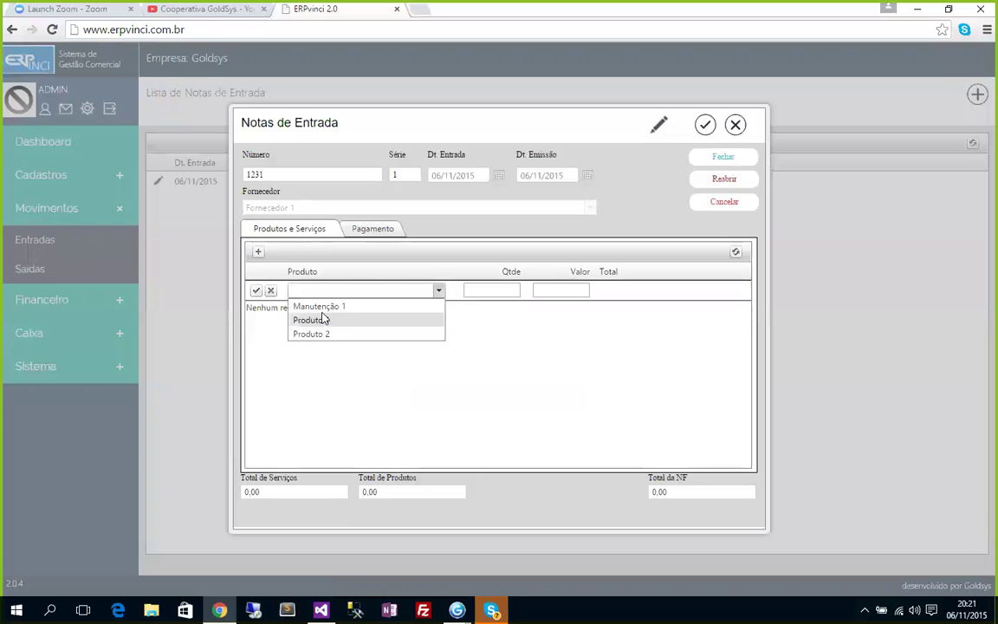
pyautogui.click(325, 326)
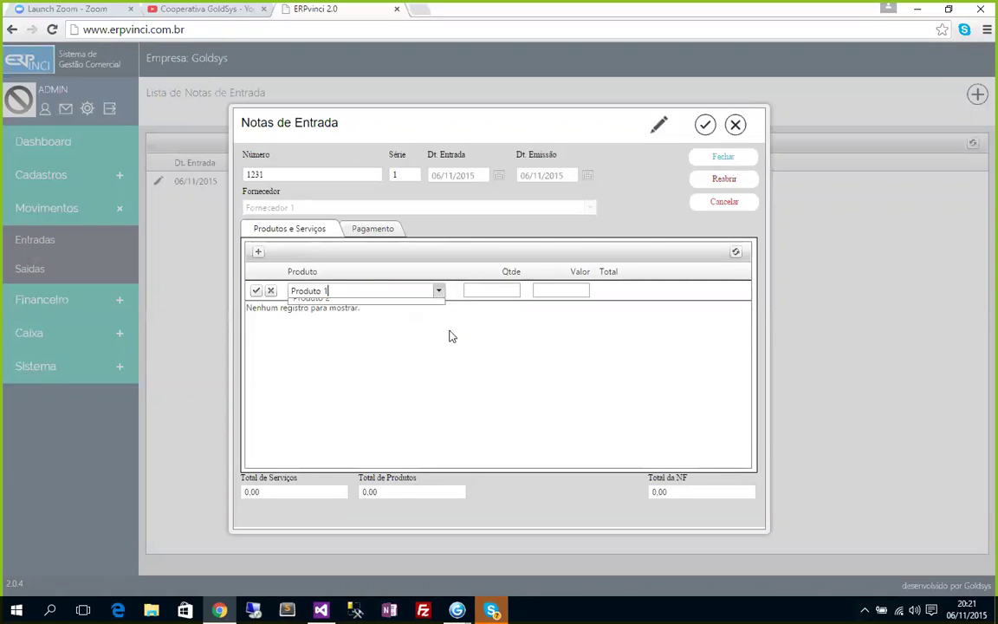
pyautogui.click(511, 291)
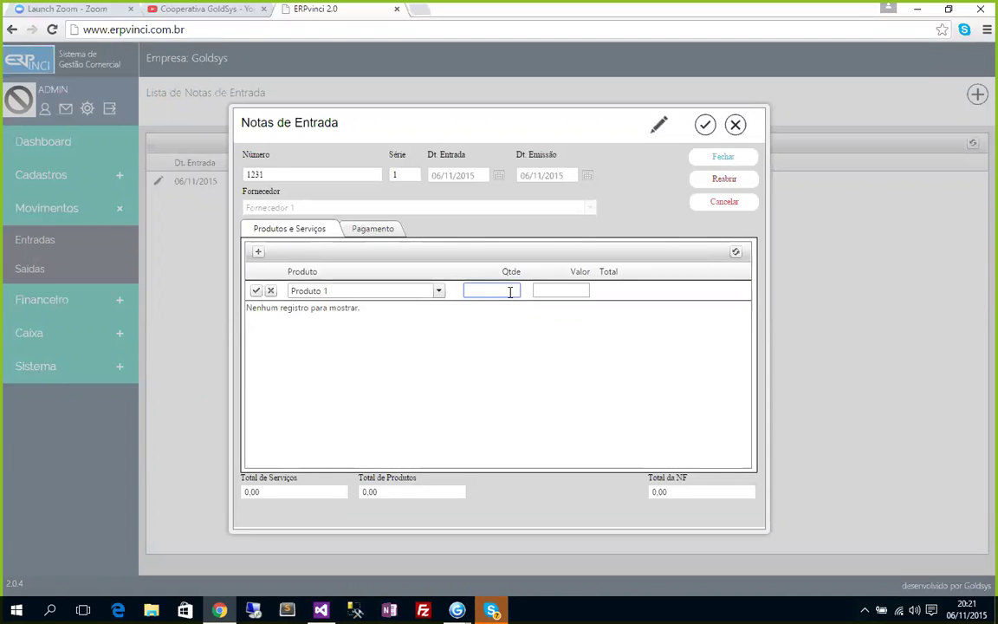
pyautogui.press('Tab')
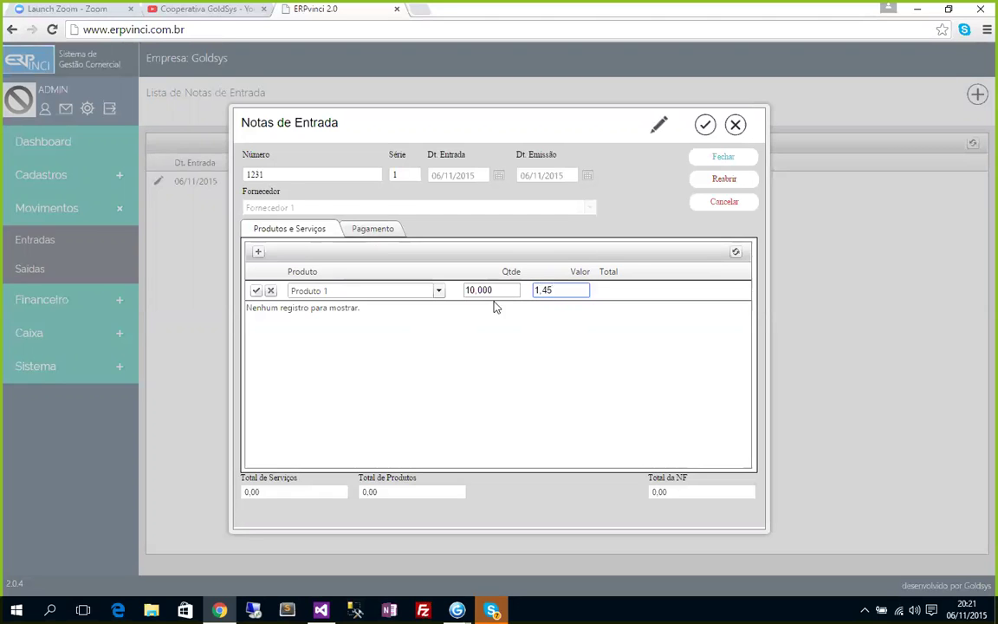
pyautogui.click(256, 291)
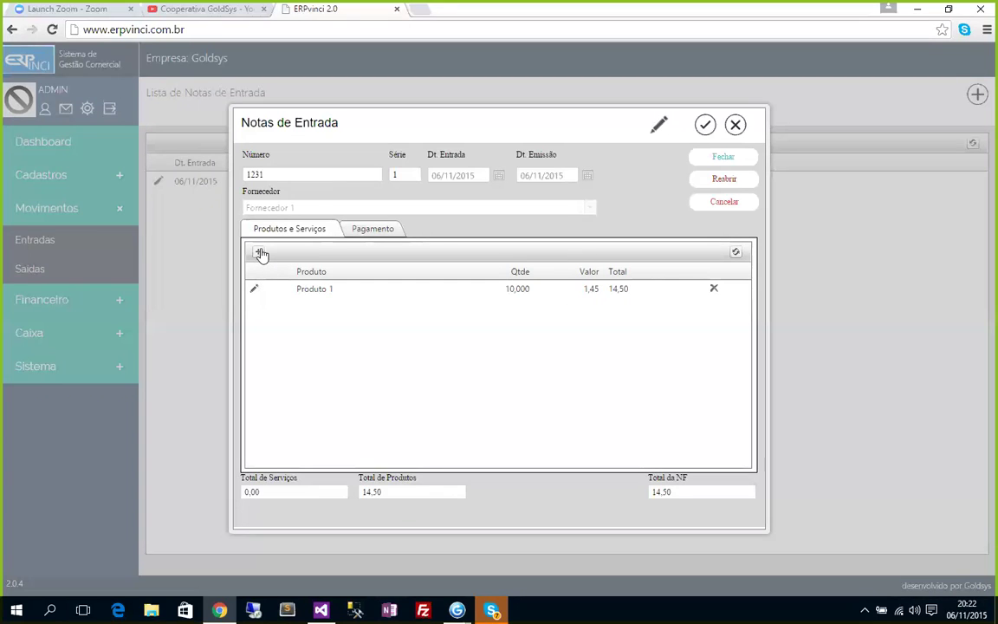
# Add a Manutenção 1 line with quantity 5 at 15,00, bringing the total to 89,50.
pyautogui.click(259, 252)
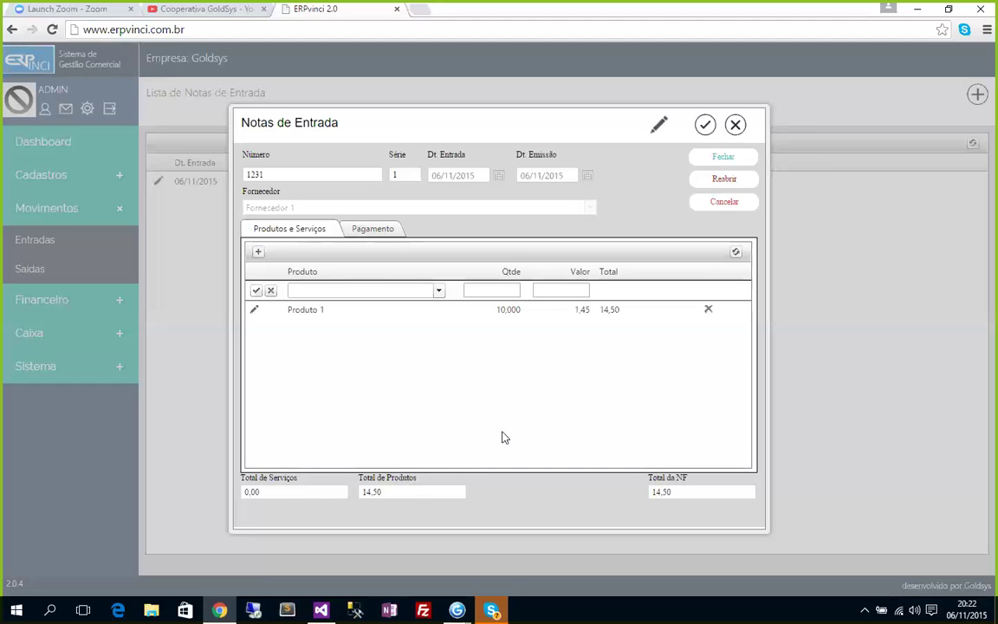
pyautogui.click(439, 291)
pyautogui.click(321, 306)
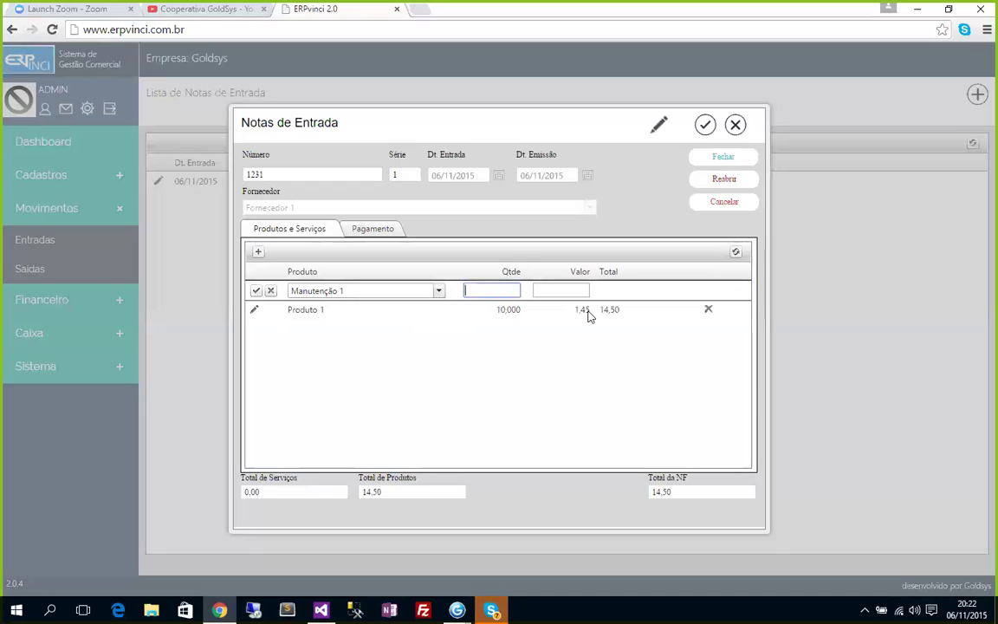
pyautogui.press('Tab')
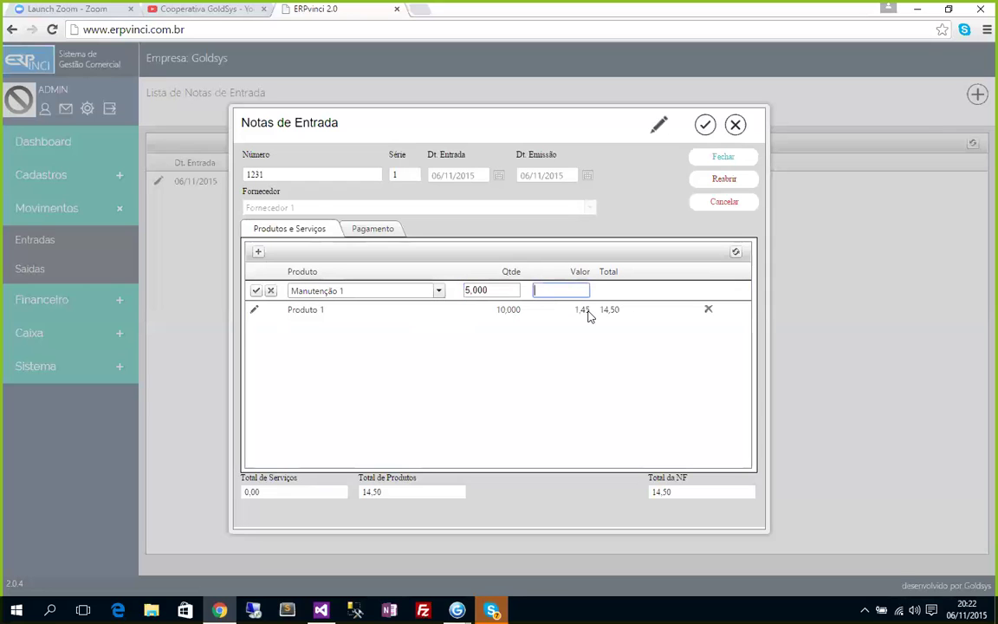
pyautogui.write('15')
pyautogui.click(256, 290)
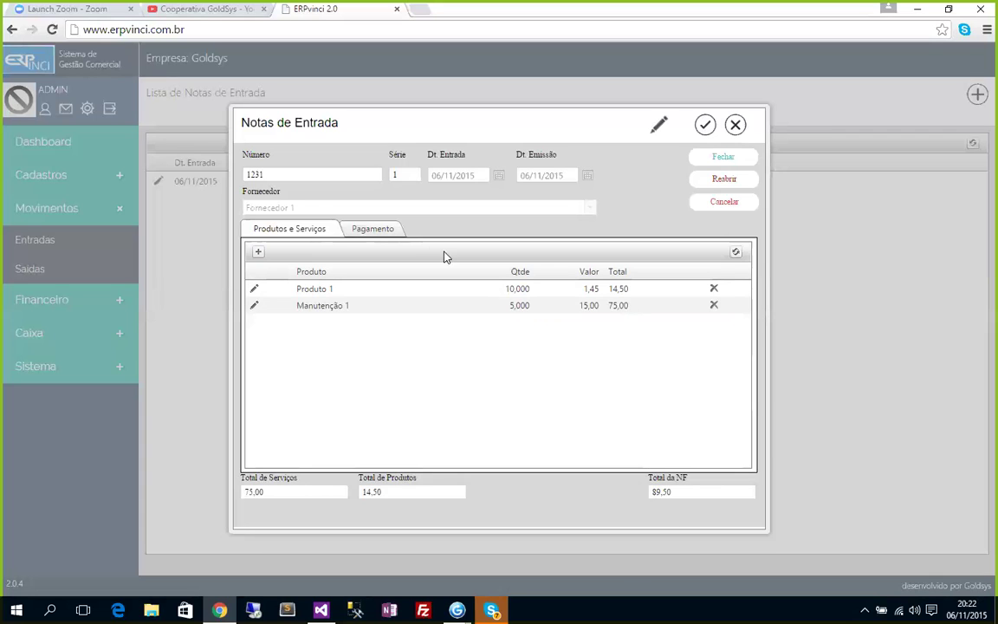
pyautogui.click(390, 233)
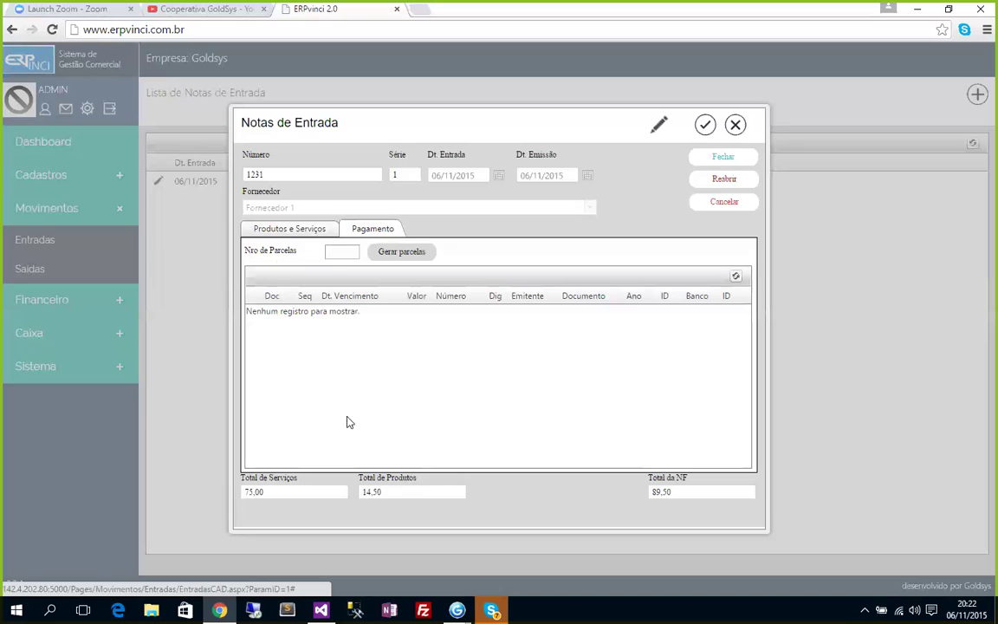
# Set Nro de Parcelas to 3 and generate installments of 29,84, 29,83 and 29,83.
pyautogui.click(332, 252)
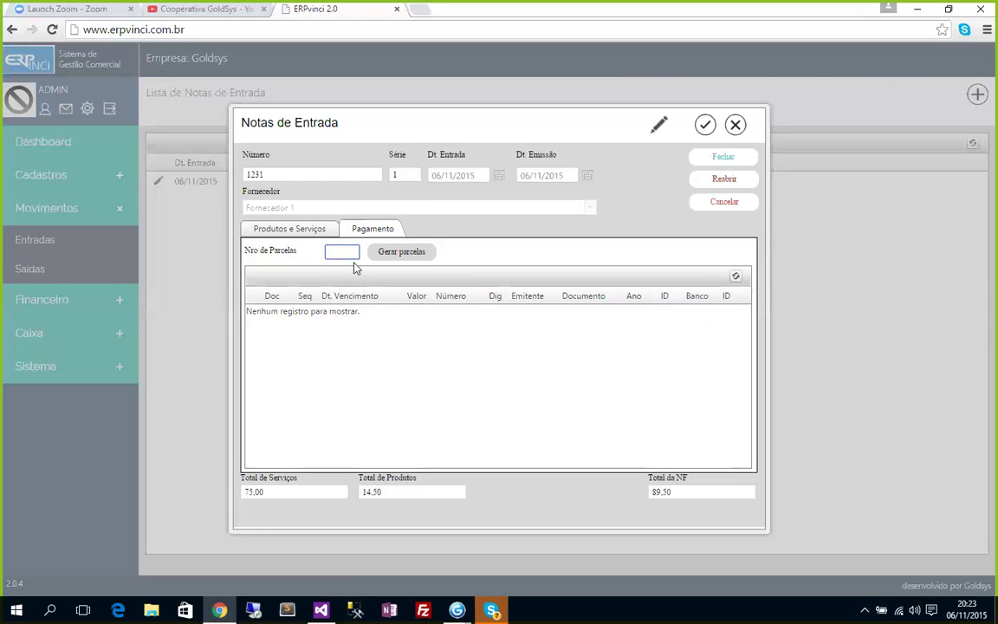
pyautogui.write('3')
pyautogui.click(406, 252)
pyautogui.click(735, 278)
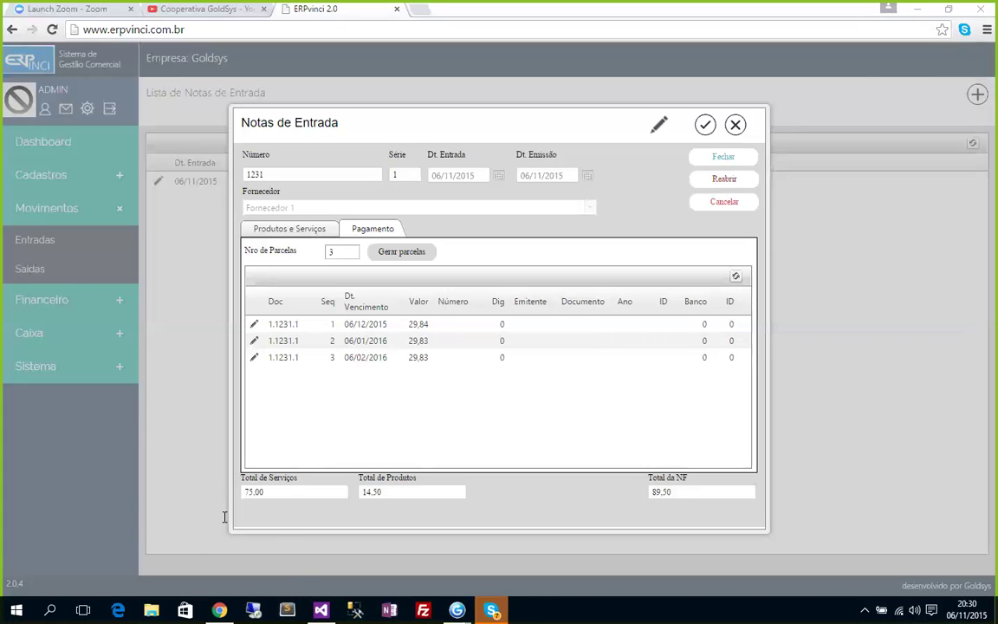
# Bring up the Windows Run prompt to launch a program.
pyautogui.press('super+r')
# In Calculator, divide 89,5 by 3, then check 29,83 × 3 against the total.
pyautogui.click(118, 564)
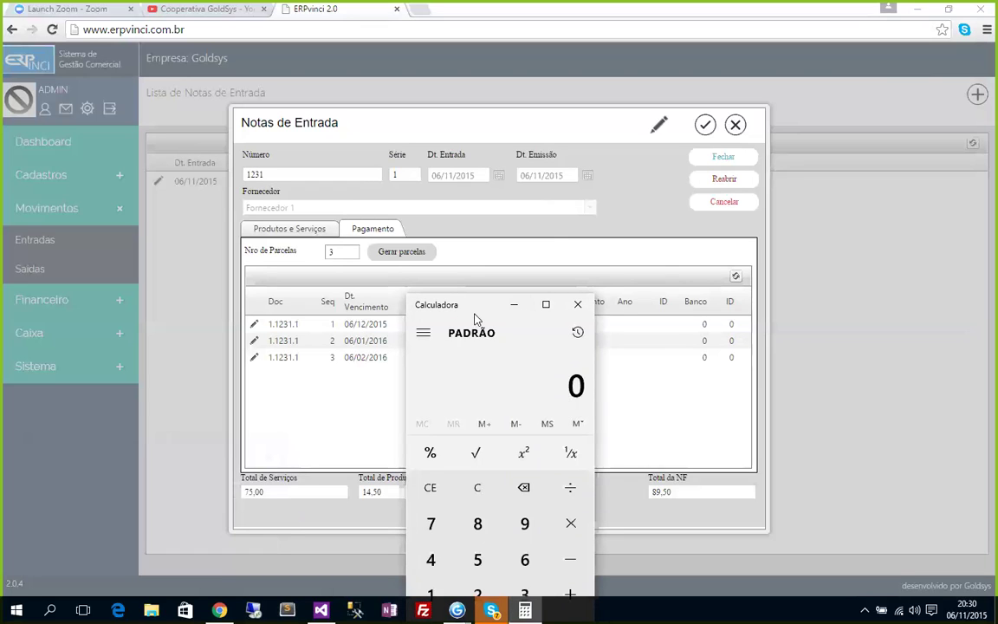
pyautogui.moveTo(475, 321); pyautogui.dragTo(857, 115)
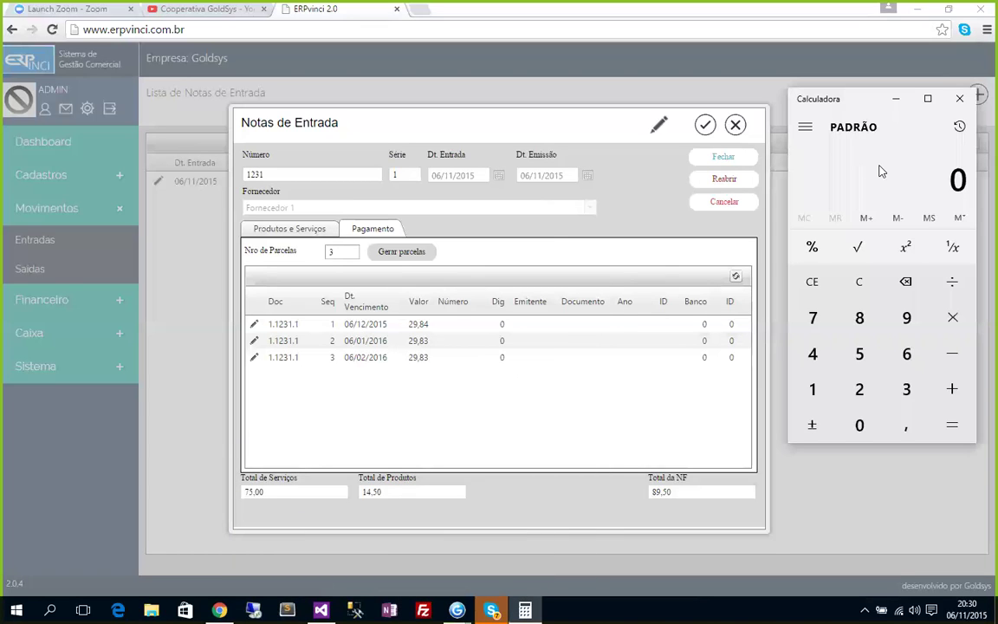
pyautogui.write('89,5')
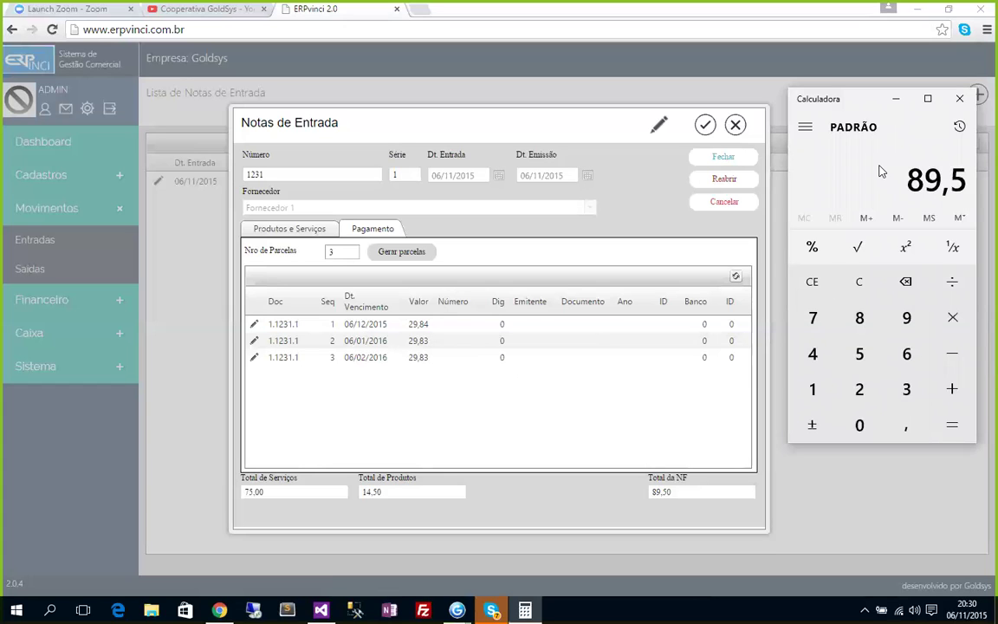
pyautogui.write('/3')
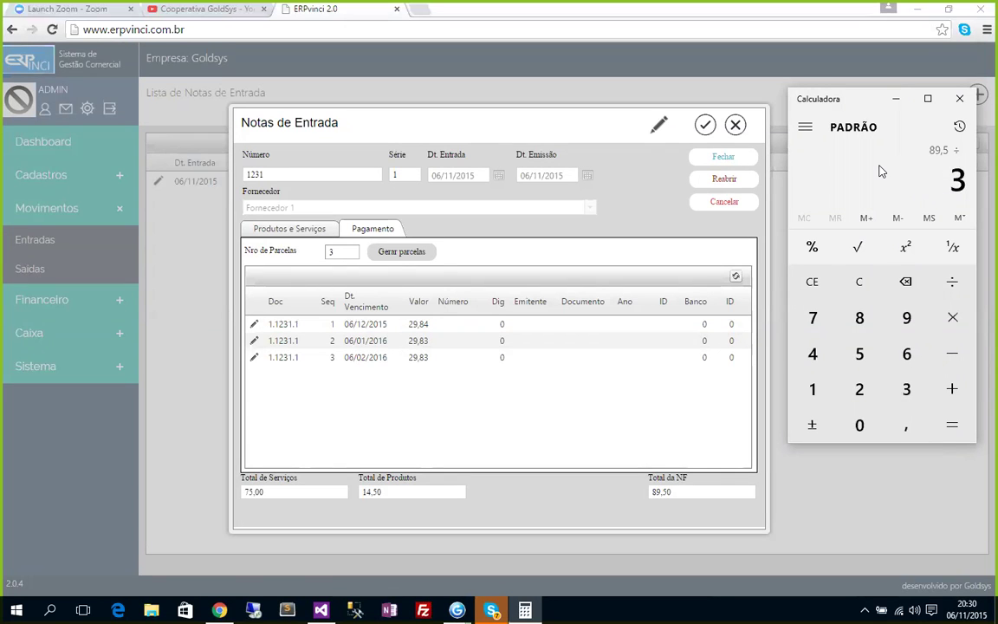
pyautogui.press('Return')
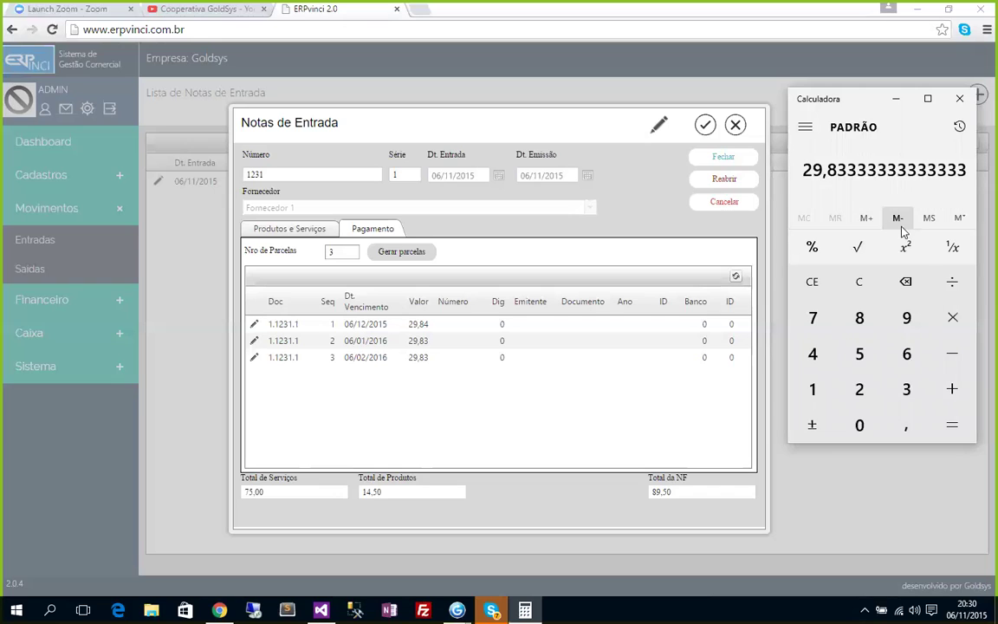
pyautogui.write('29,83')
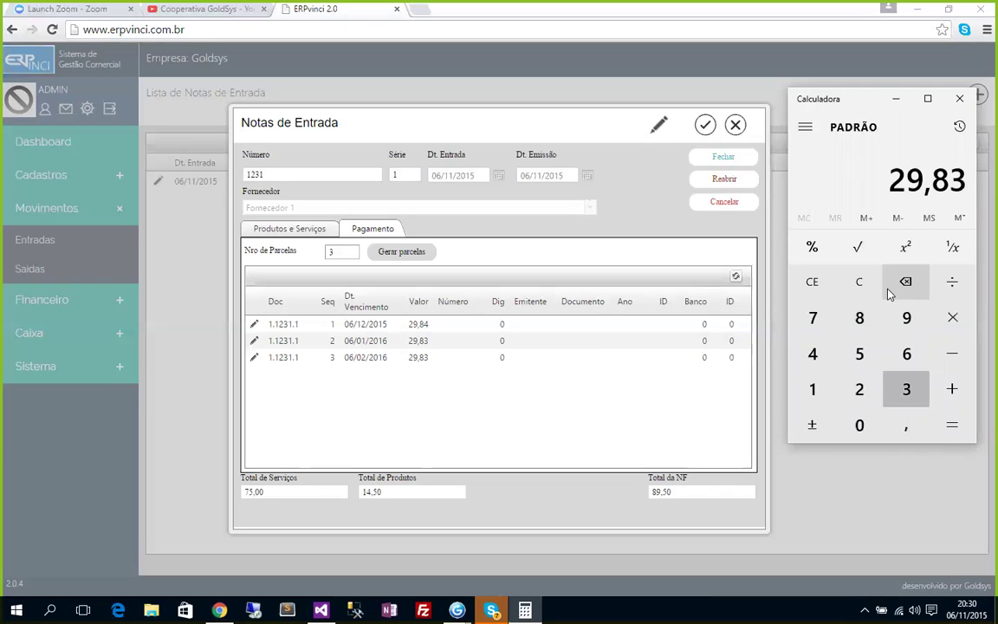
pyautogui.write('*3')
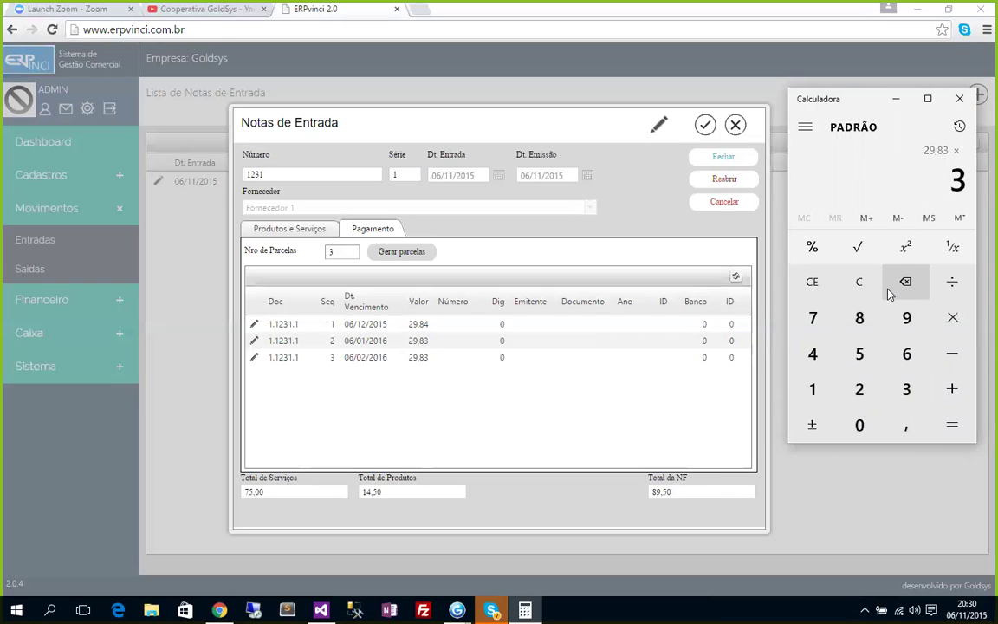
pyautogui.press('Return')
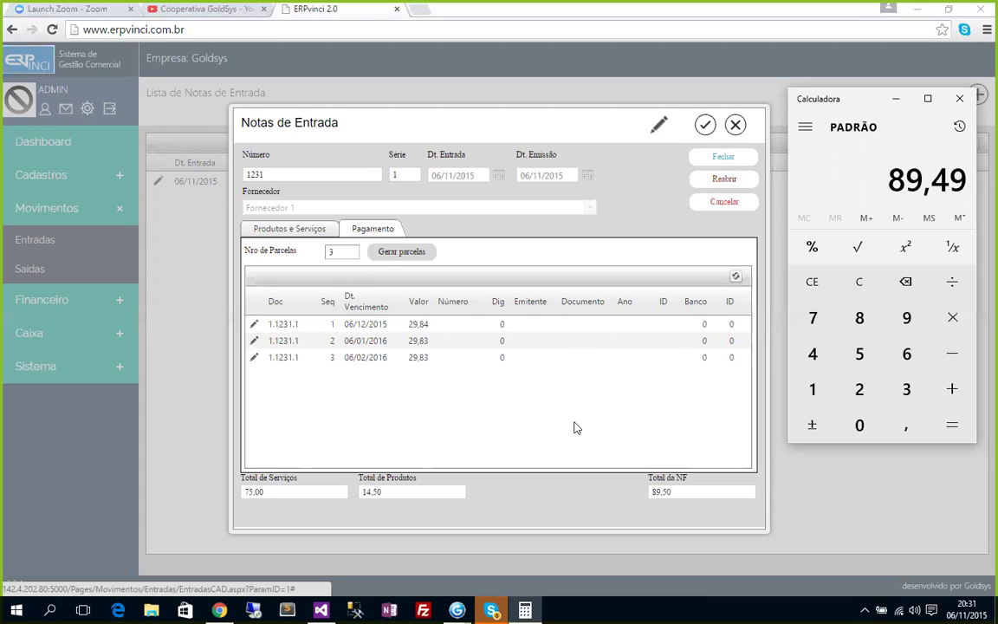
# Save invoice 1231 and open its first 29,84 installment from Financeiro > Contas a Pagar.
pyautogui.click(706, 126)
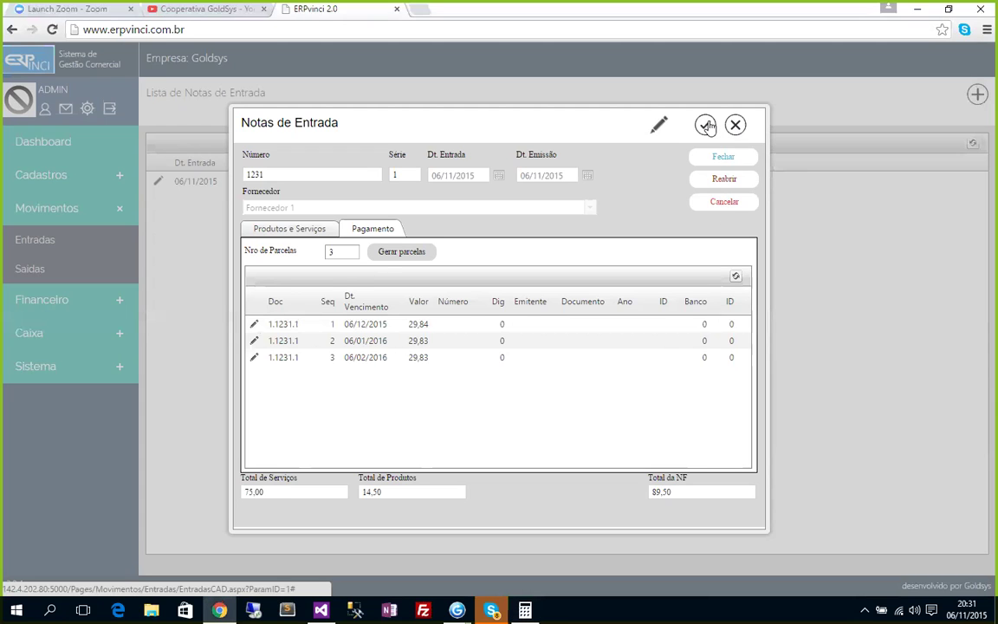
pyautogui.click(706, 127)
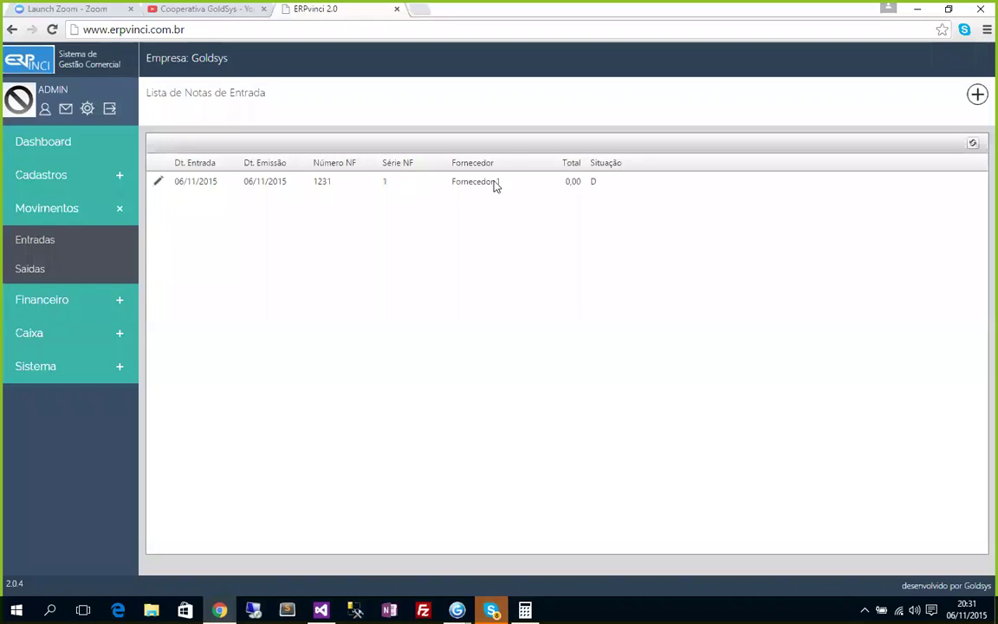
pyautogui.click(46, 304)
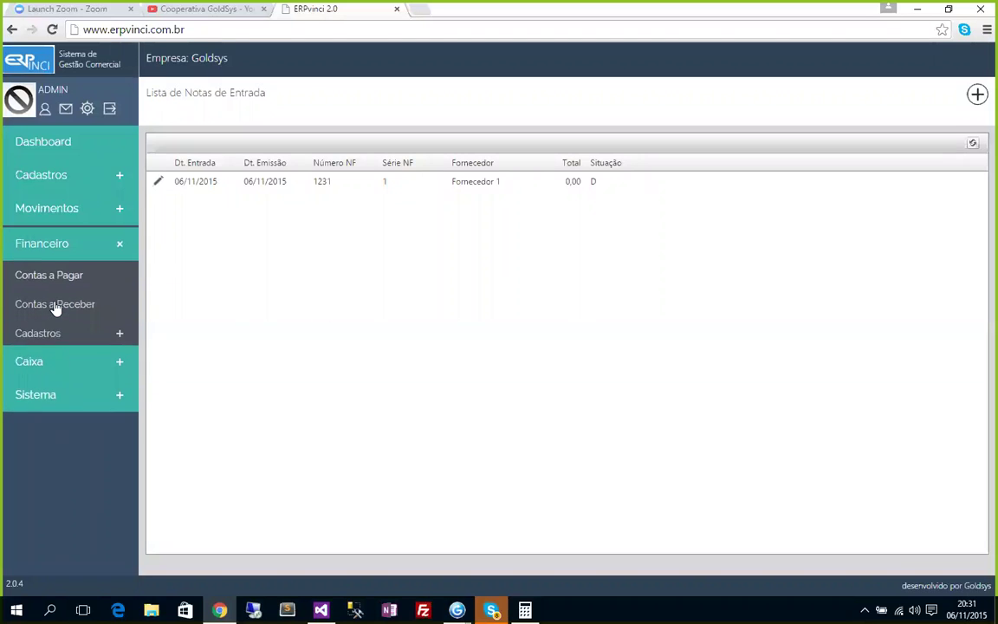
pyautogui.click(70, 274)
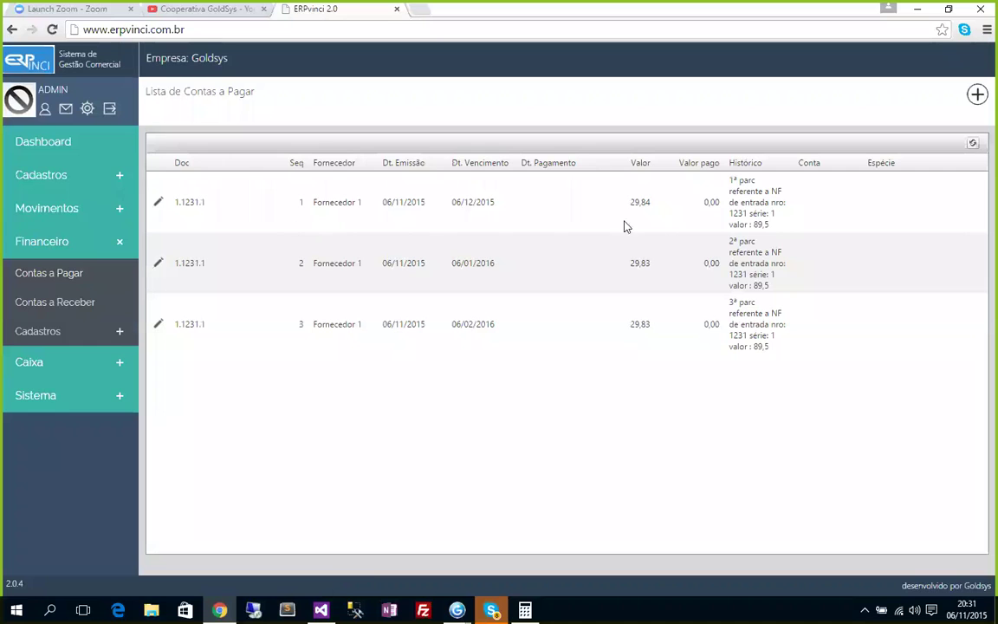
pyautogui.click(158, 202)
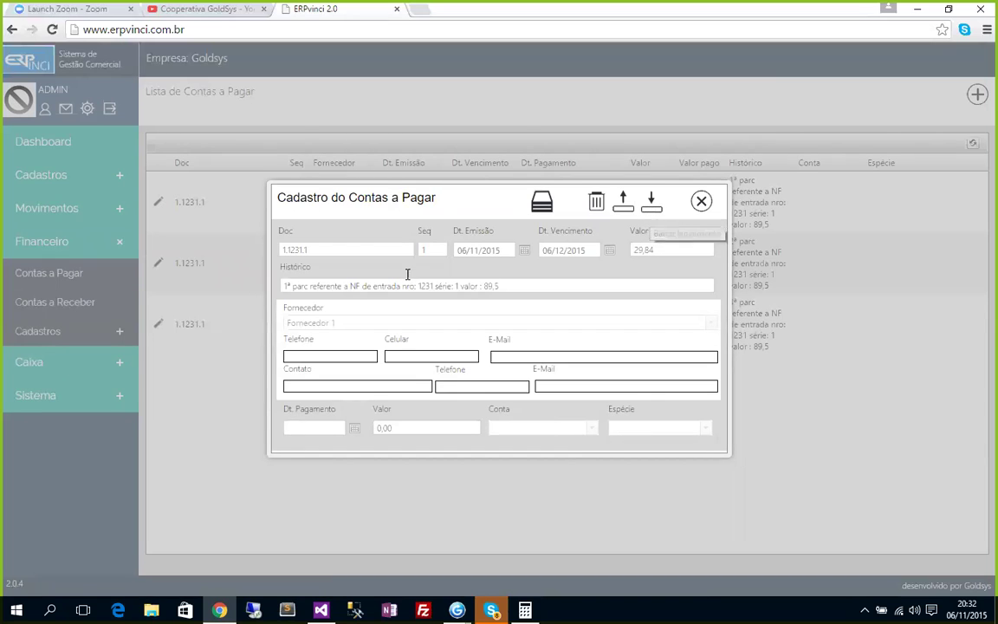
# Start settling the installment with payment date 06/11/2015 and amount 29,84.
pyautogui.click(650, 201)
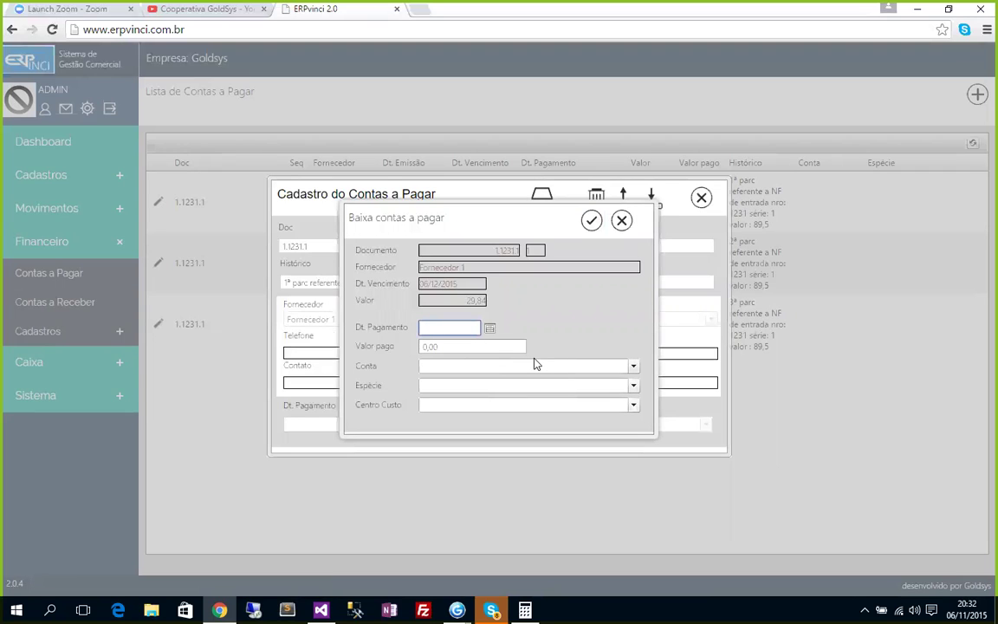
pyautogui.write('29')
pyautogui.write('/84')
pyautogui.press('BackSpace')
pyautogui.press('BackSpace')
pyautogui.press('BackSpace')
pyautogui.press('BackSpace')
pyautogui.press('BackSpace')
pyautogui.write('06/12')
pyautogui.press('BackSpace')
pyautogui.write('1/2015')
pyautogui.press('Tab')
pyautogui.write('29,')
pyautogui.write('4')
# Pay from the CEF account by Cheque, cost centre Materiais/Produtos, and confirm the payment.
pyautogui.click(536, 363)
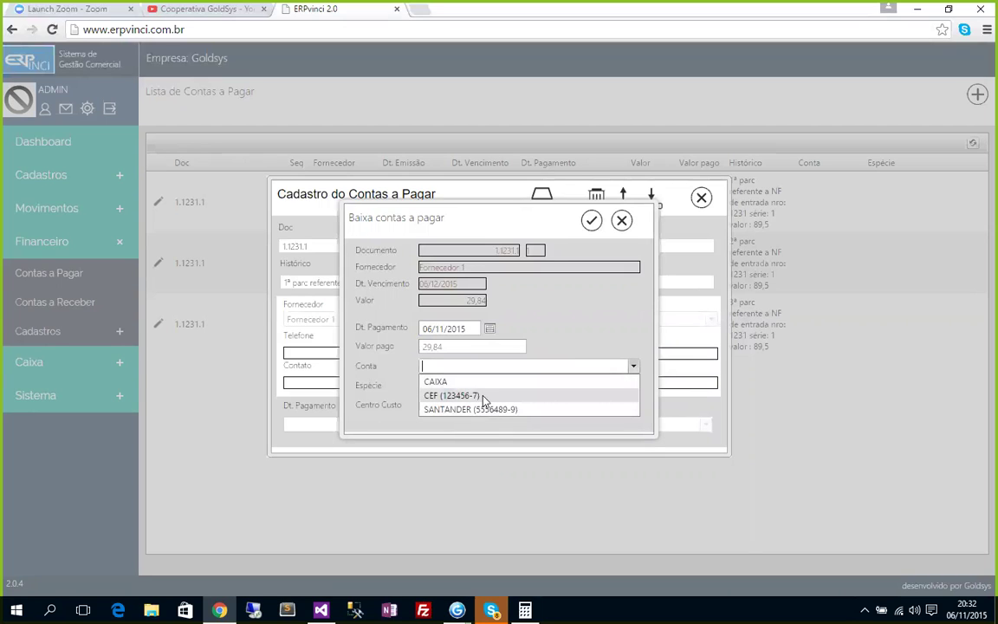
pyautogui.click(486, 397)
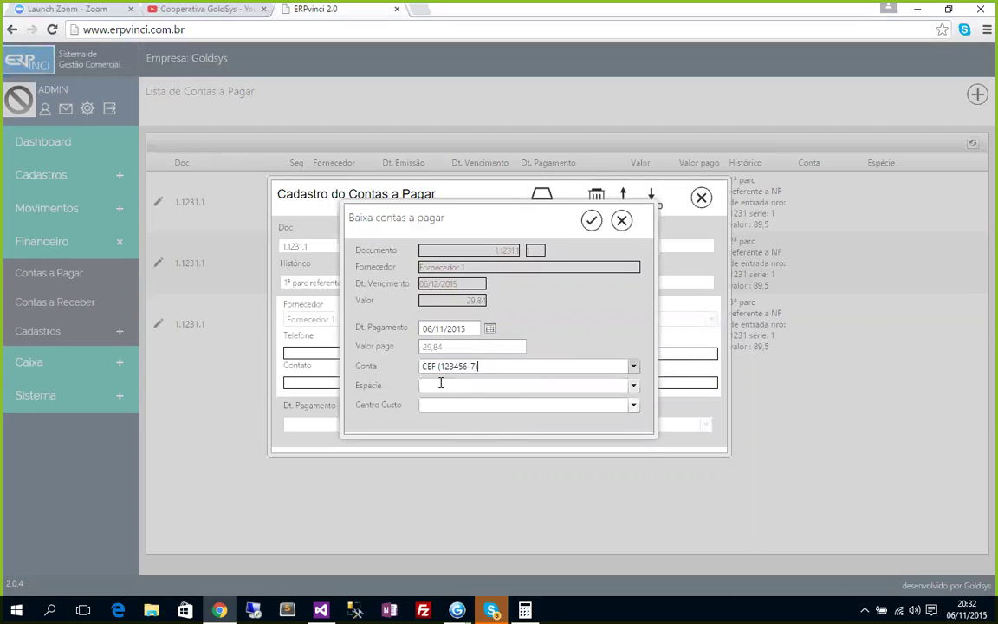
pyautogui.click(442, 384)
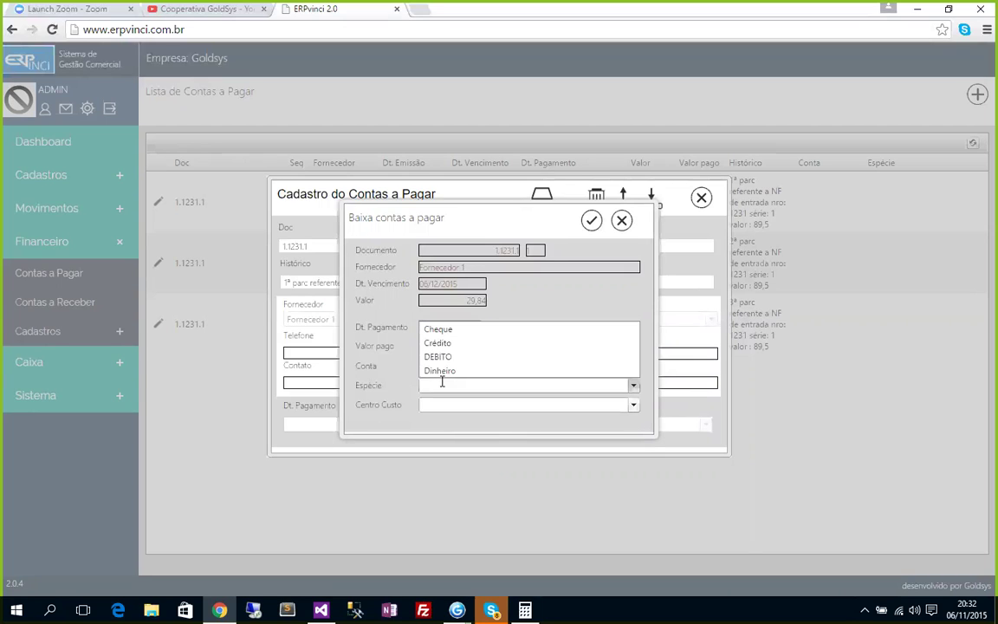
pyautogui.click(444, 329)
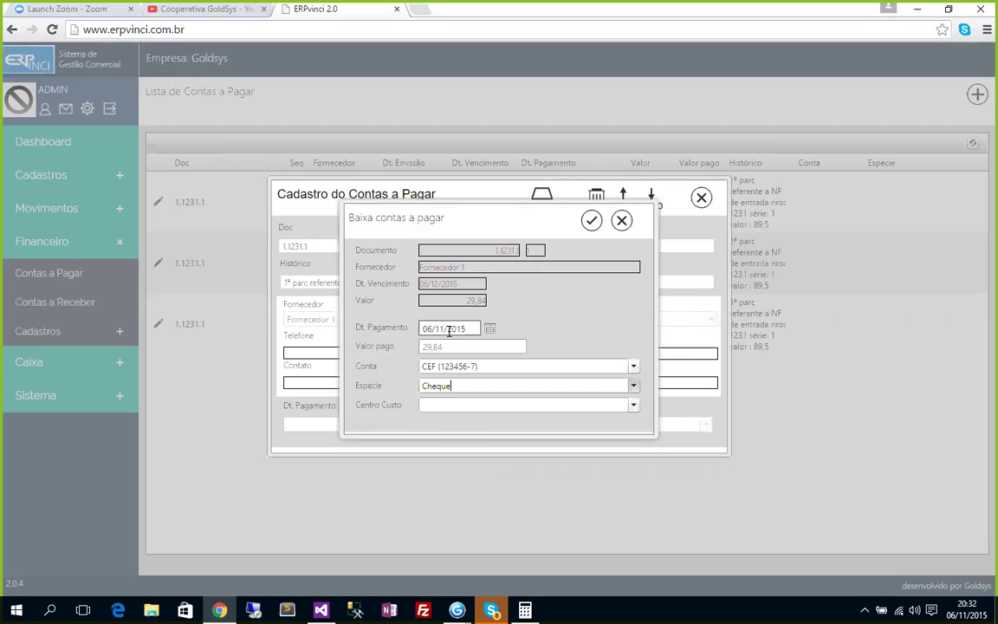
pyautogui.click(633, 407)
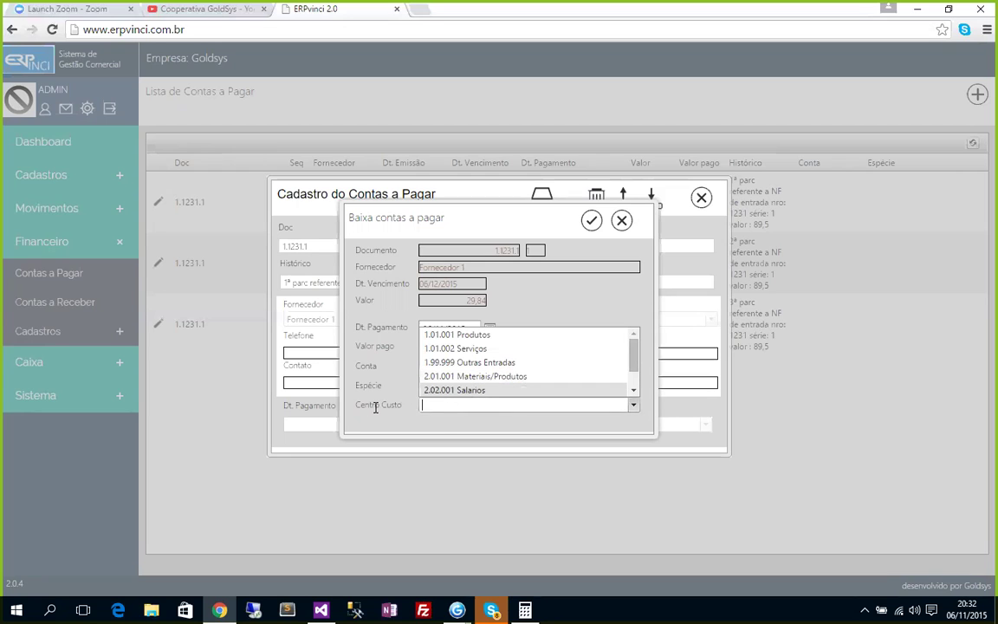
pyautogui.click(478, 378)
pyautogui.click(592, 223)
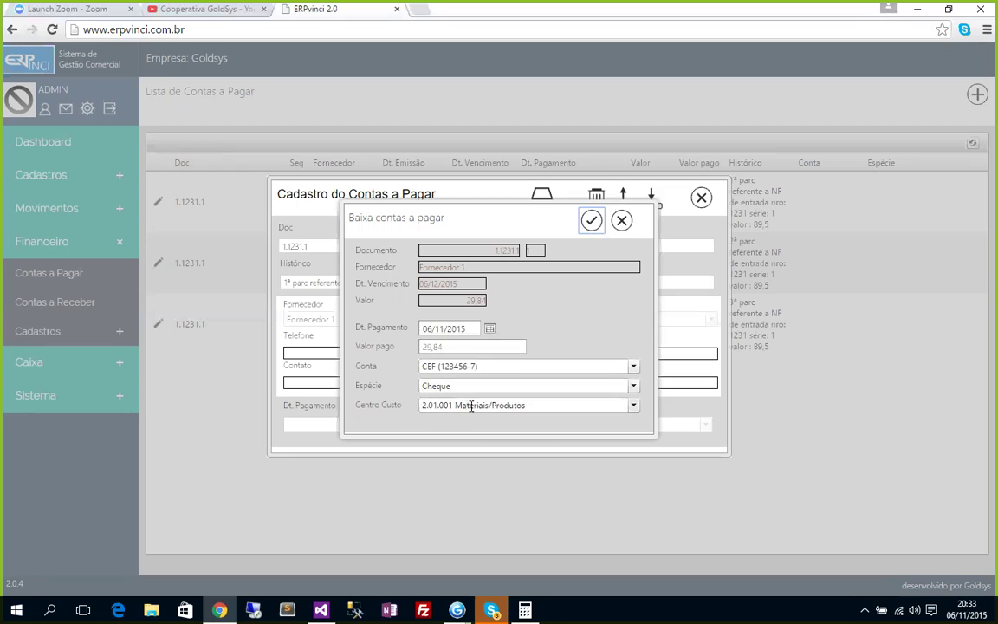
pyautogui.click(592, 222)
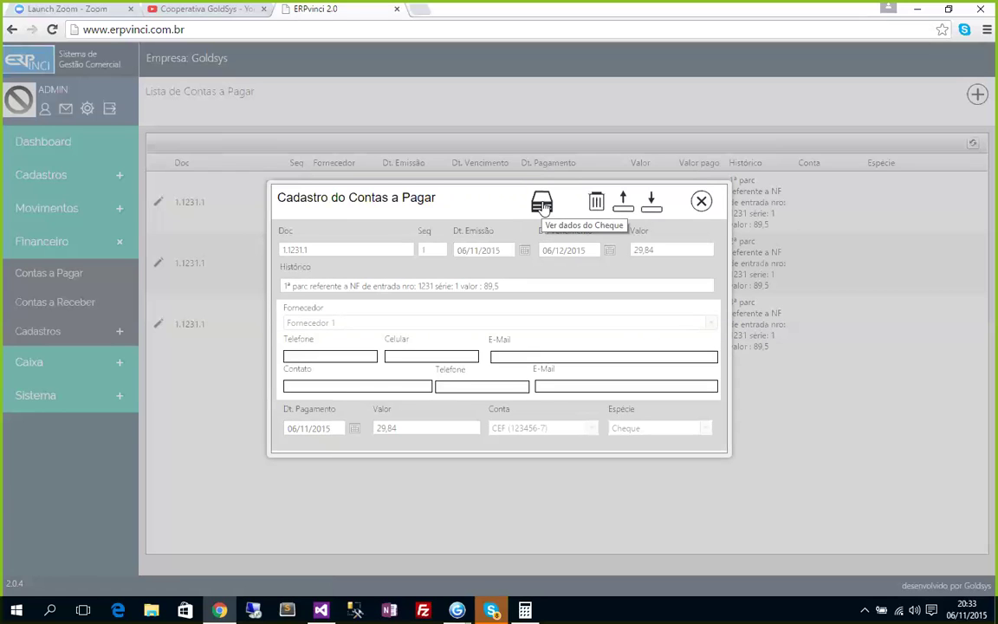
# In the cheque details, choose bank 013 CEF, branch 0913 and cheque number 0000001.
pyautogui.click(542, 205)
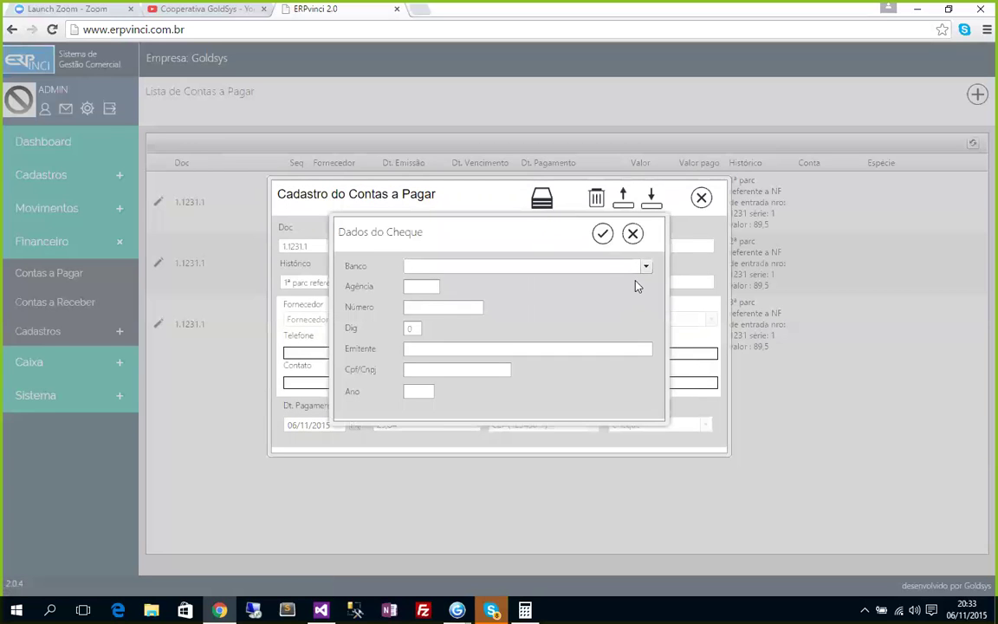
pyautogui.click(647, 268)
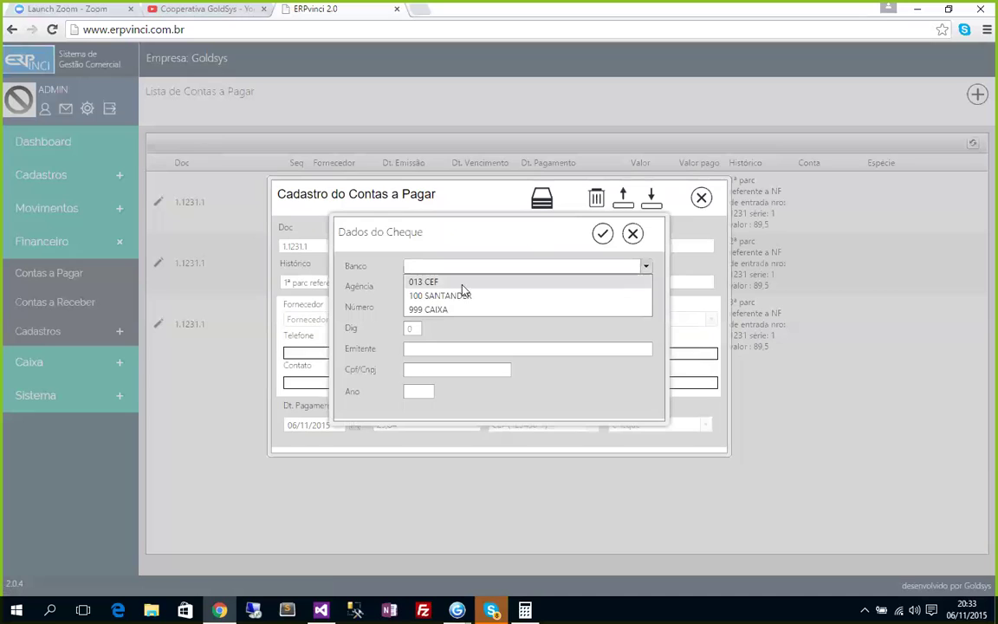
pyautogui.click(425, 283)
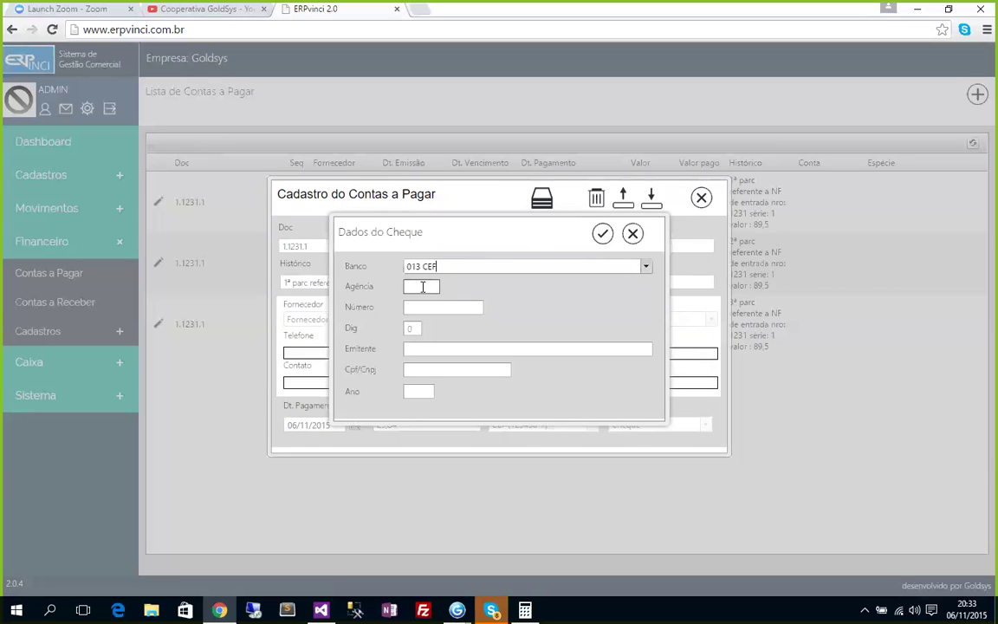
pyautogui.click(417, 288)
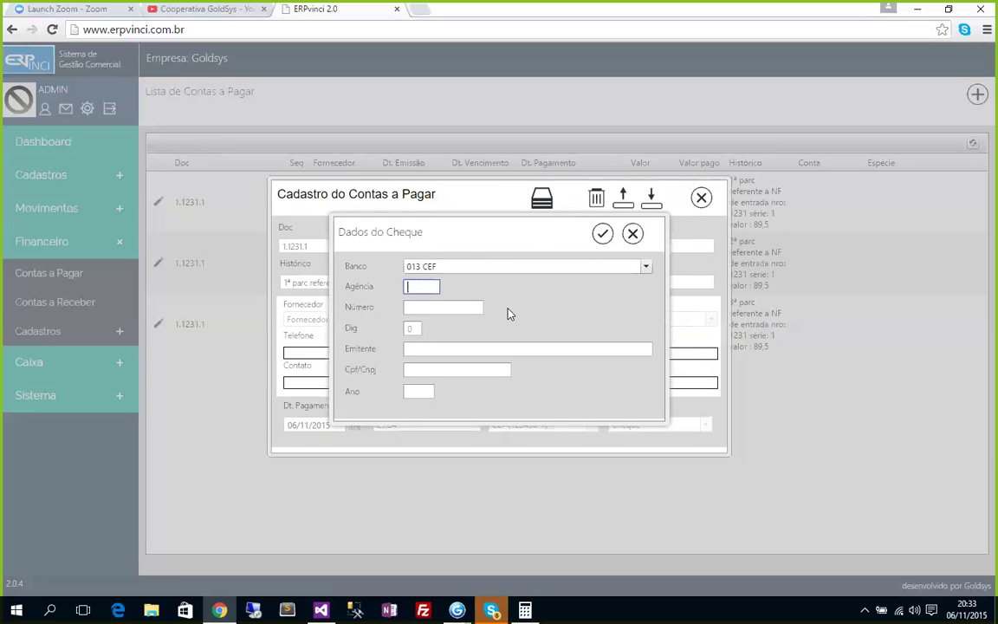
pyautogui.write('0913')
pyautogui.press('Tab')
pyautogui.write('123')
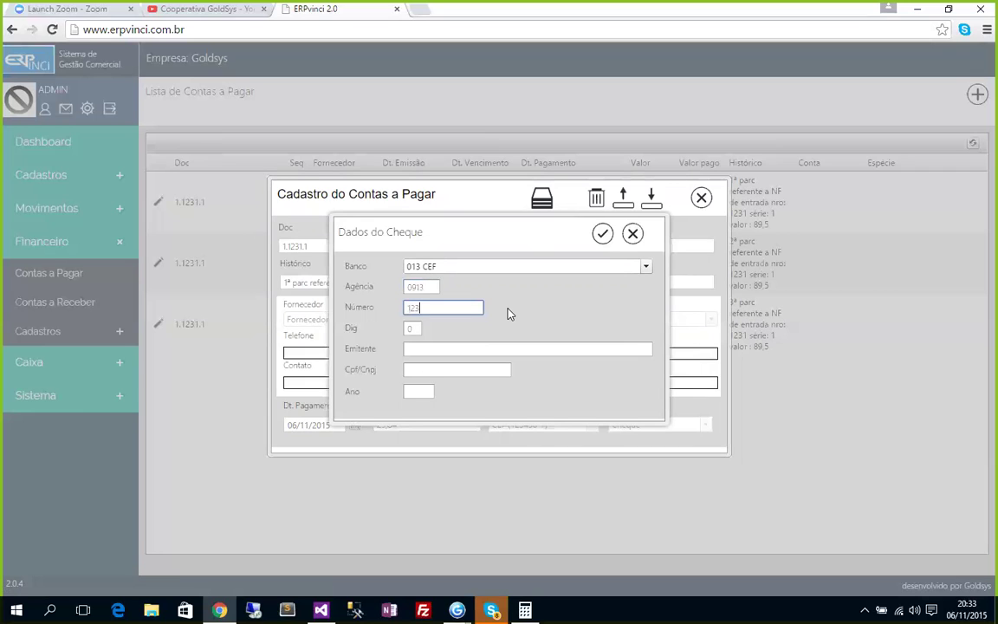
pyautogui.press('BackSpace')
pyautogui.press('BackSpace')
pyautogui.press('BackSpace')
pyautogui.write('0000001')
pyautogui.press('Tab')
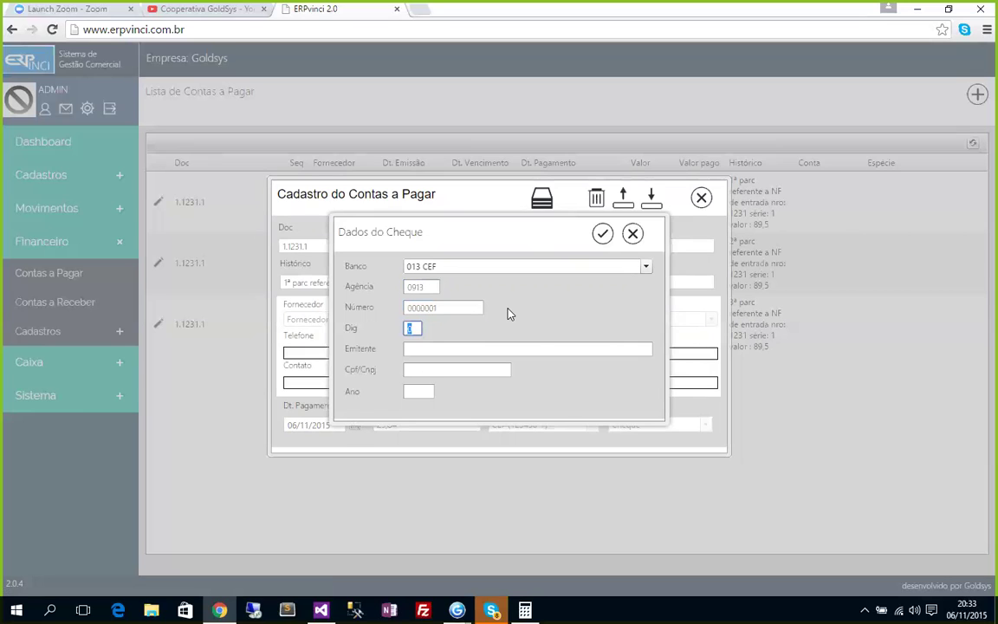
# Enter check digit 2, the issuer's name, the issuer's CPF/CNPJ and year 2015.
pyautogui.write('2')
pyautogui.press('Tab')
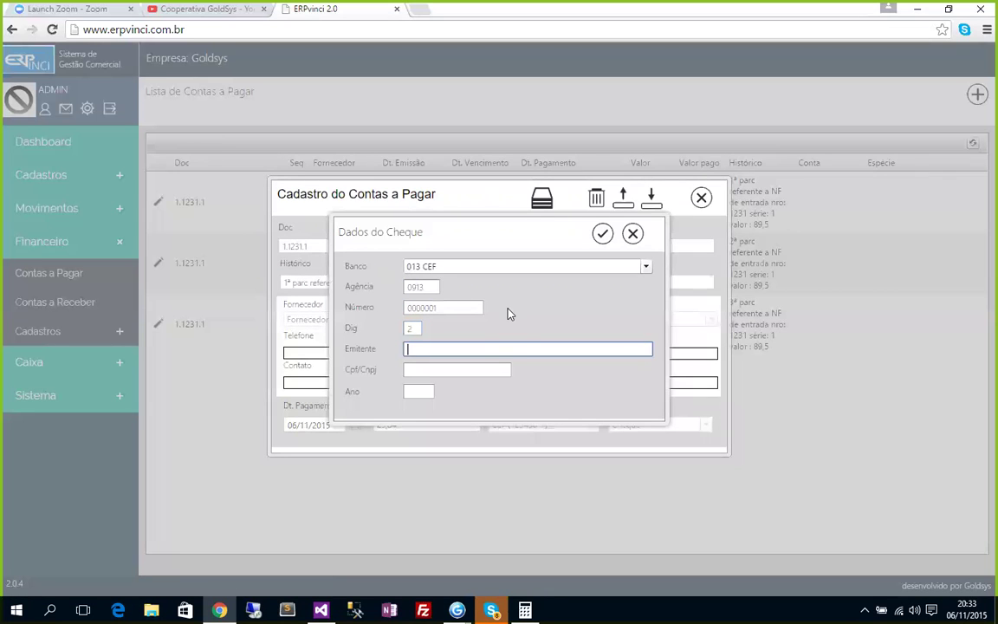
pyautogui.write('orto')
pyautogui.click(426, 374)
pyautogui.write('123')
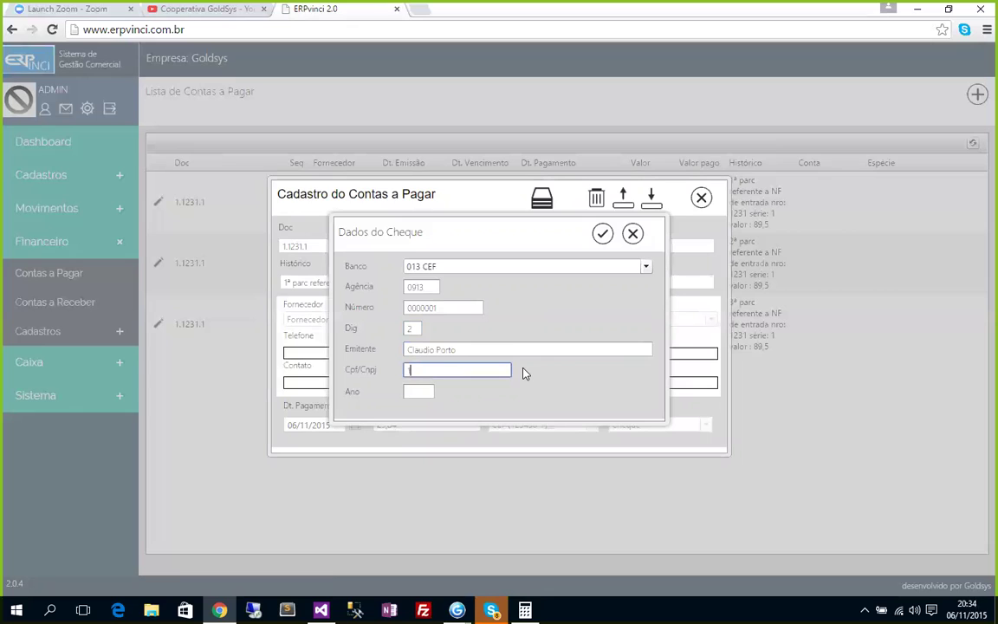
pyautogui.write('456789')
pyautogui.press('Tab')
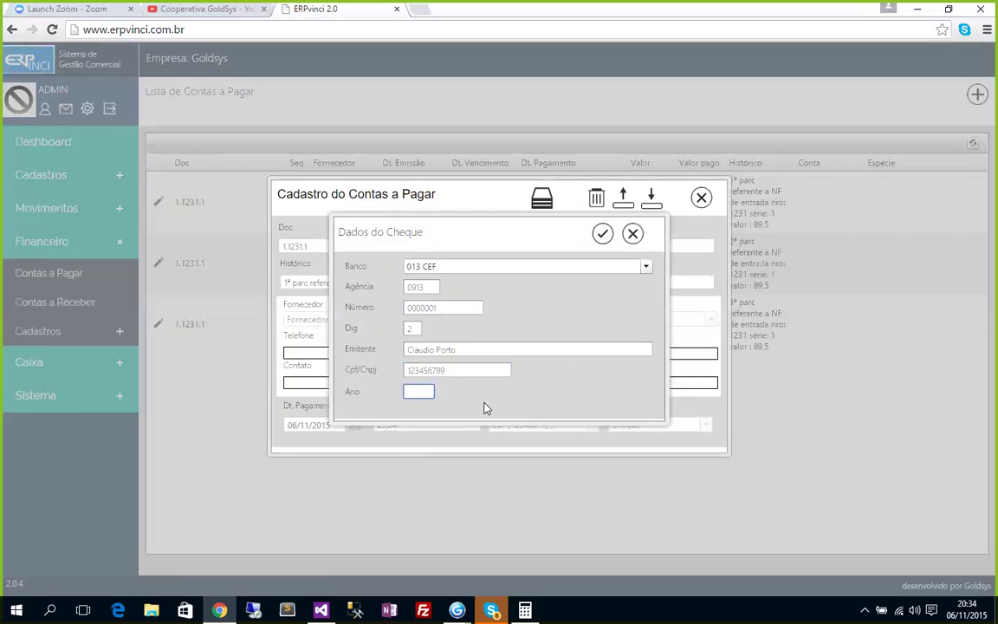
pyautogui.write('2015')
# Save the Dados do Cheque for the 29,84 CEF cheque payment.
pyautogui.click(602, 233)
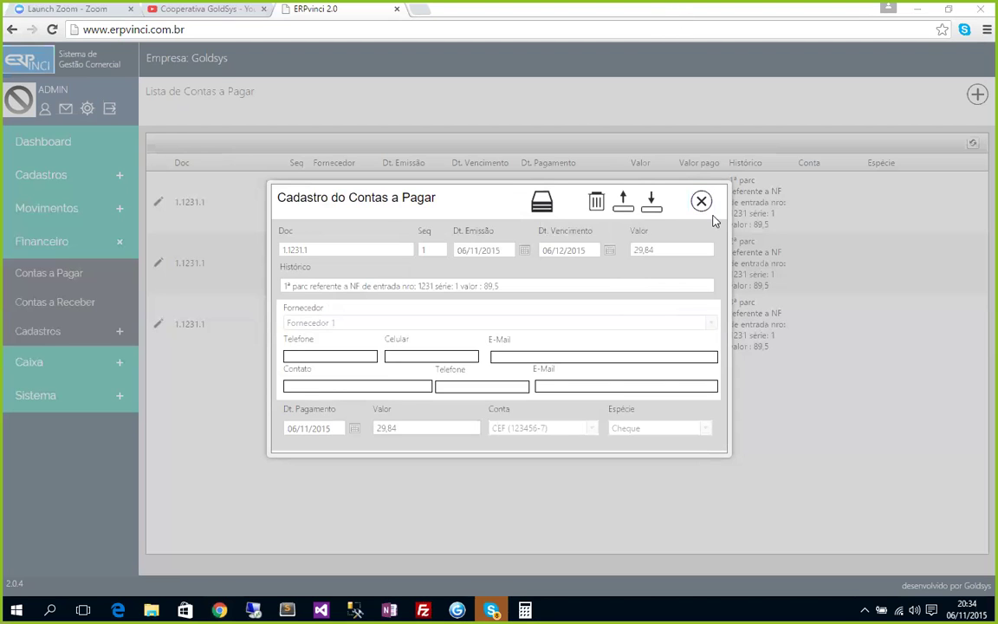
# Close the Cadastro do Contas a Pagar record for installment 1.
pyautogui.click(703, 202)
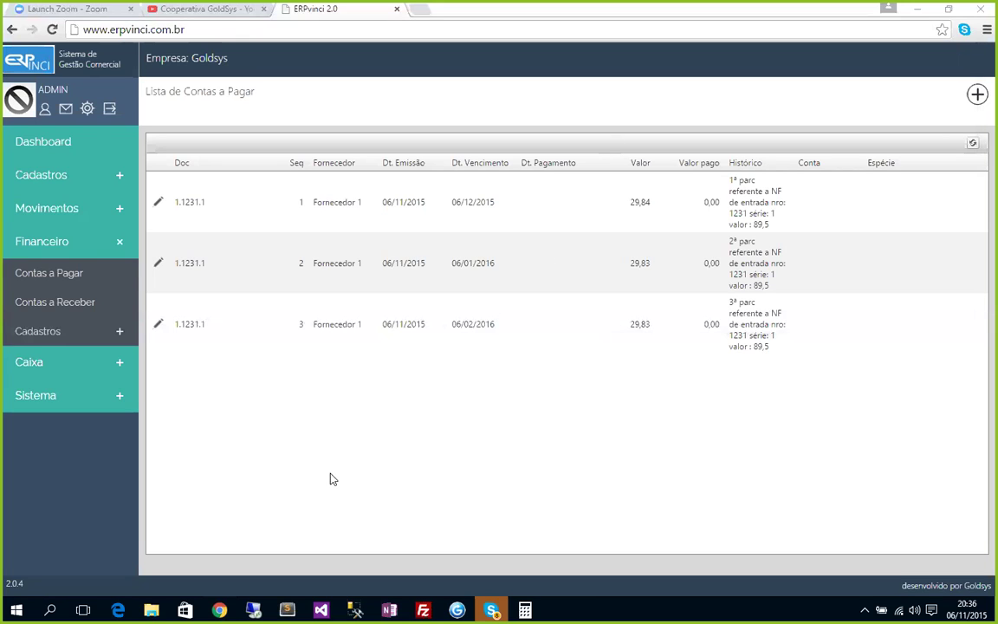
# Refresh the Contas a Pagar list to review invoice 1231's three installments.
pyautogui.click(973, 143)
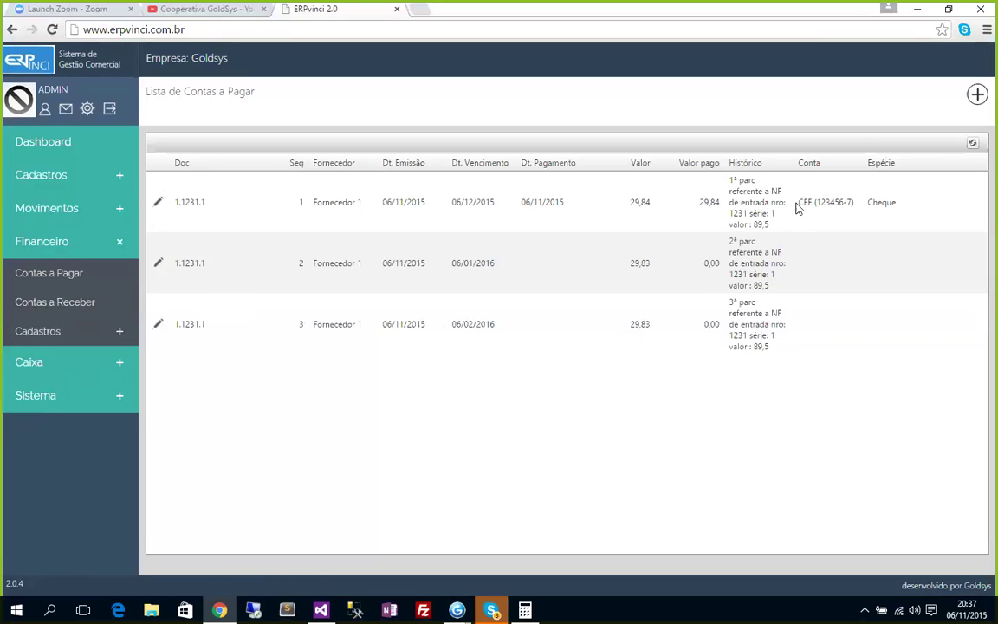
# Review the cash entries, including the -29,84 payment of 1.1231.1/1, then list the suppliers.
pyautogui.click(52, 362)
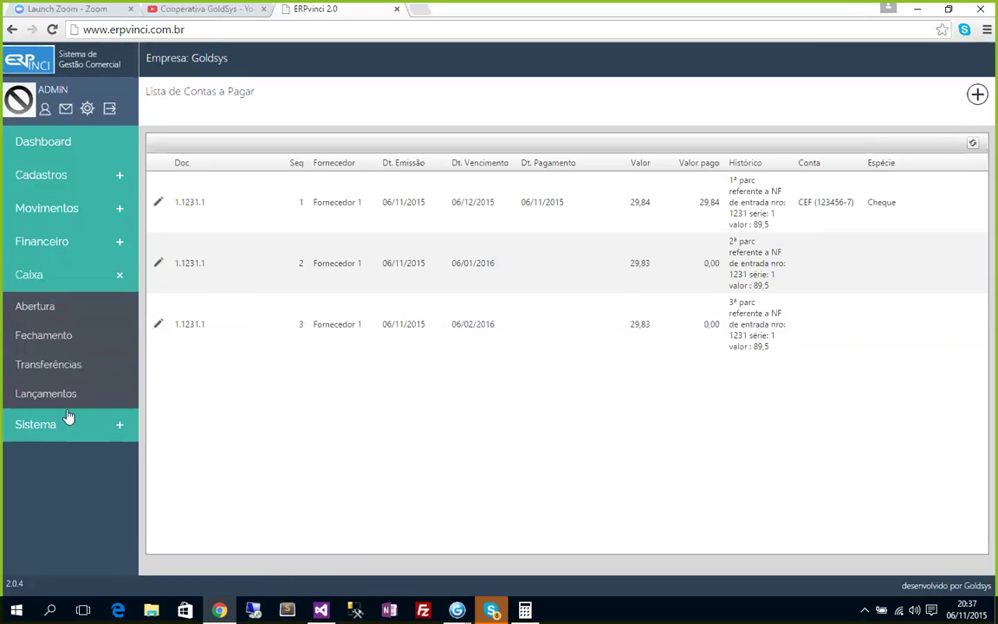
pyautogui.click(52, 395)
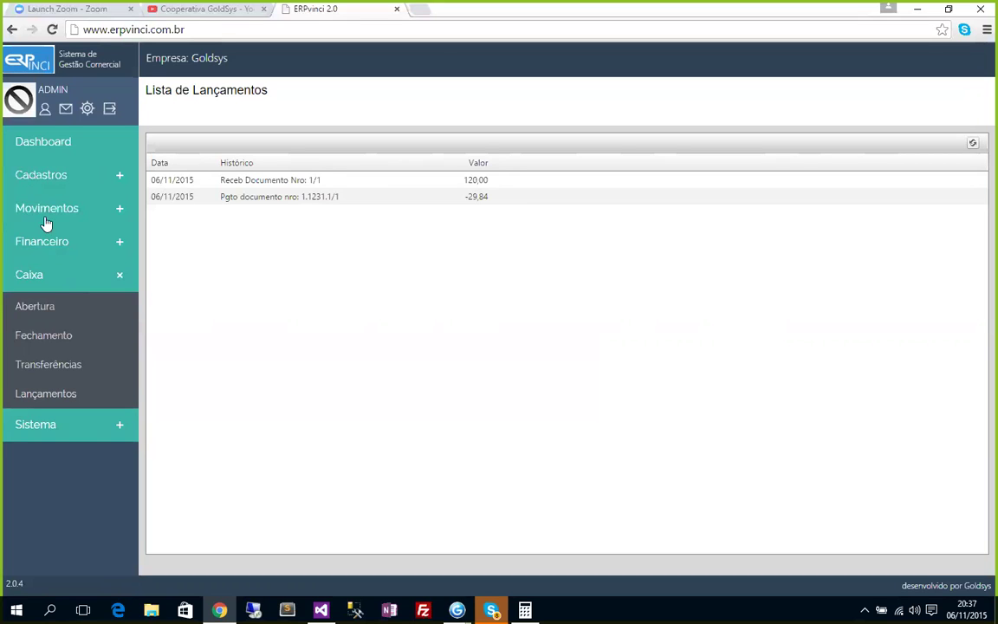
pyautogui.click(44, 265)
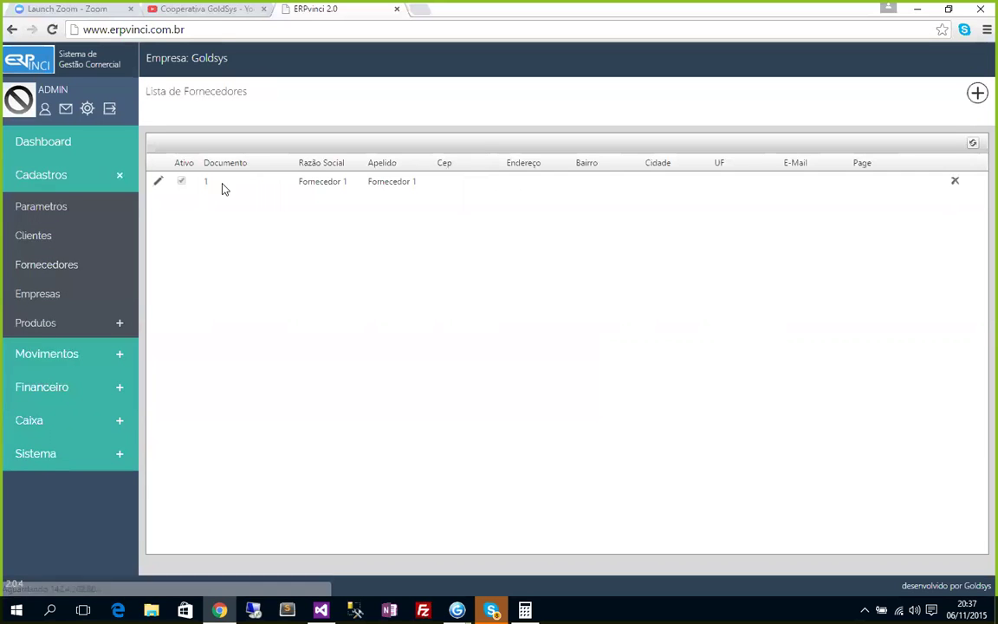
pyautogui.click(163, 183)
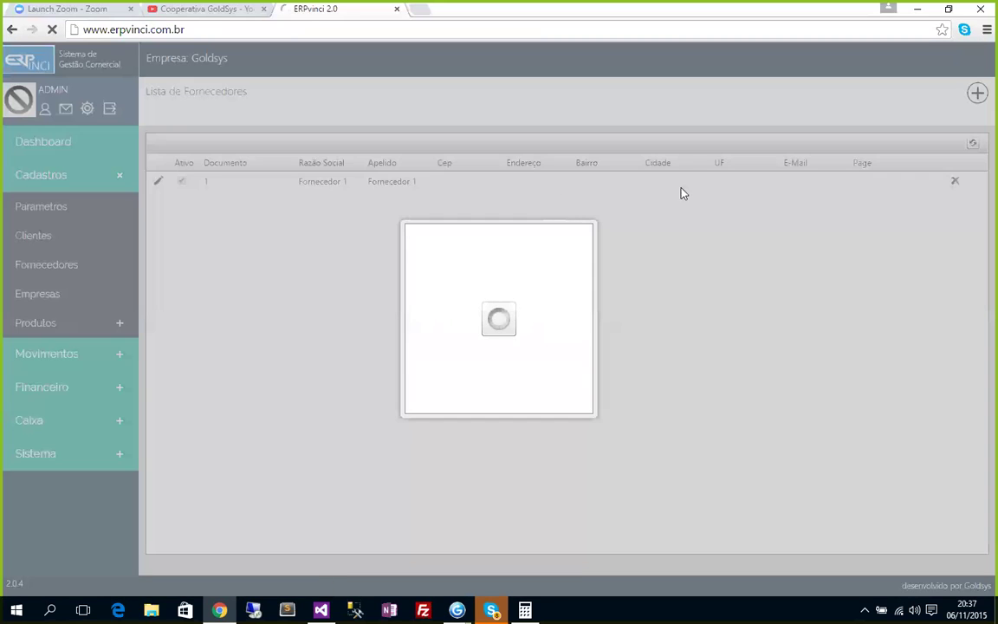
pyautogui.click(575, 265)
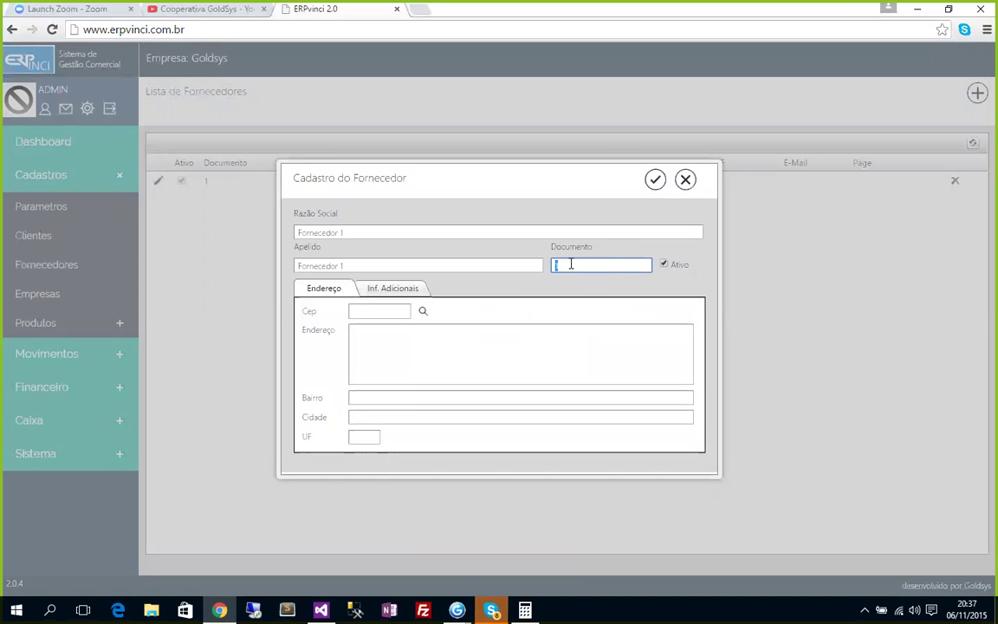
pyautogui.click(686, 180)
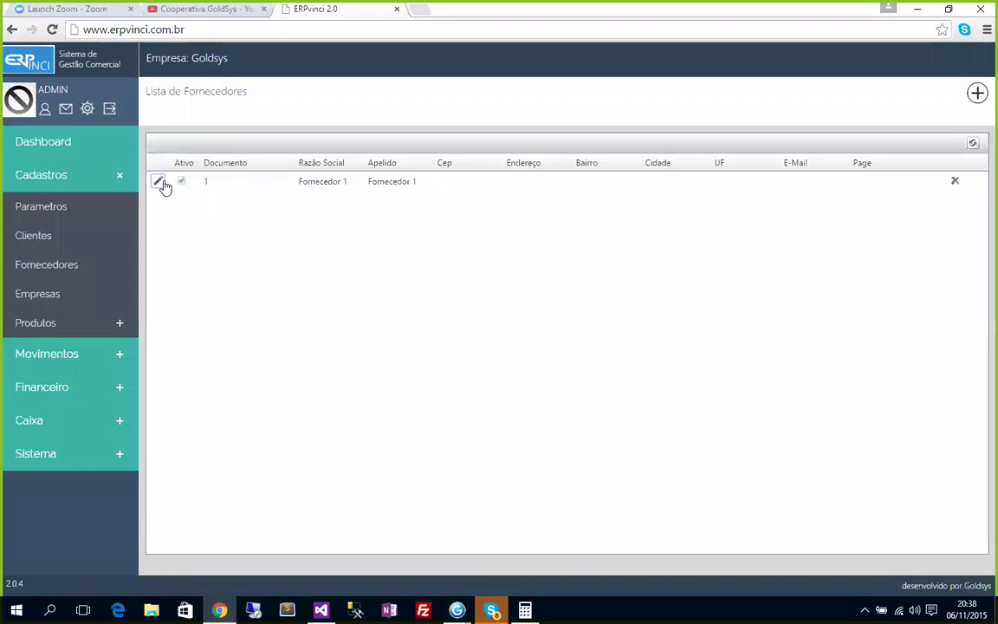
pyautogui.click(160, 182)
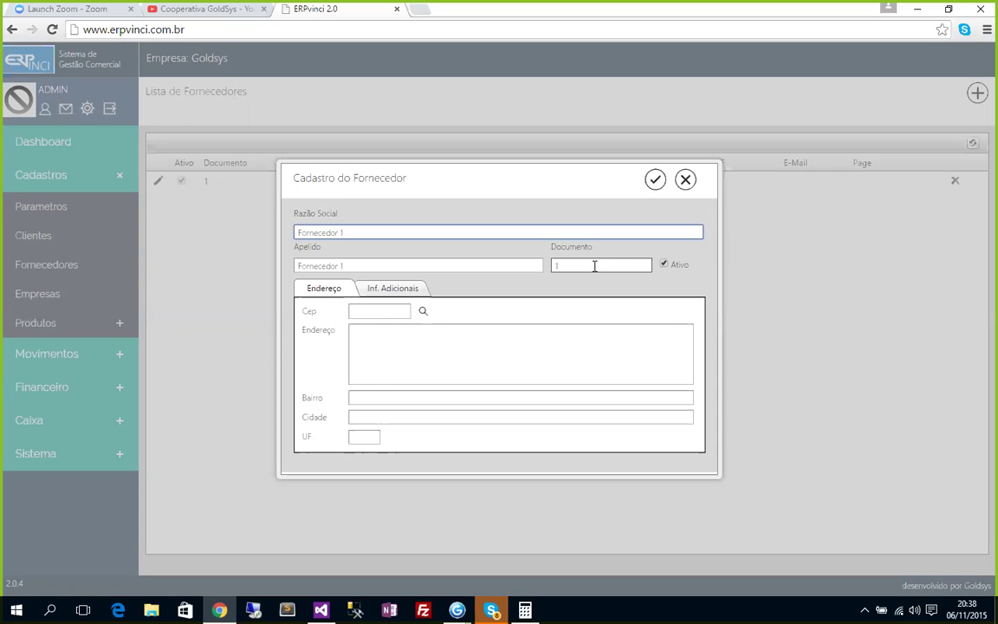
pyautogui.click(686, 180)
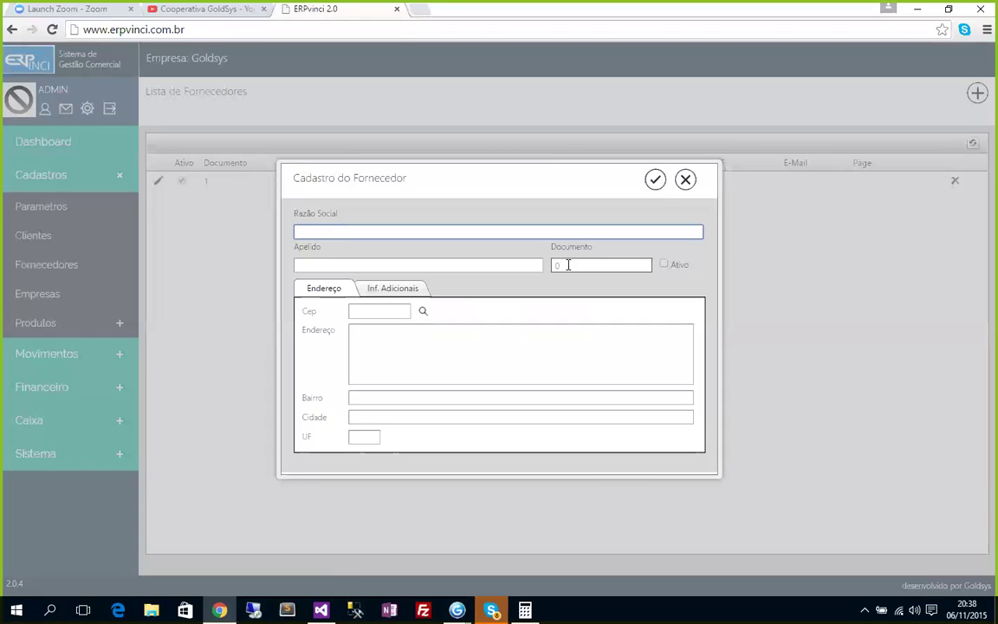
pyautogui.click(559, 264)
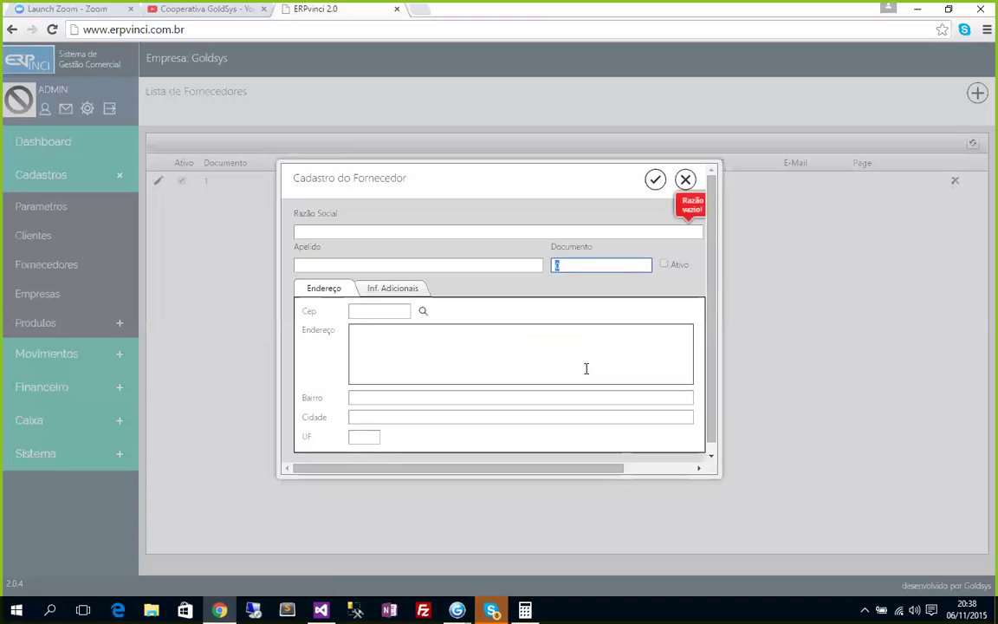
pyautogui.click(617, 231)
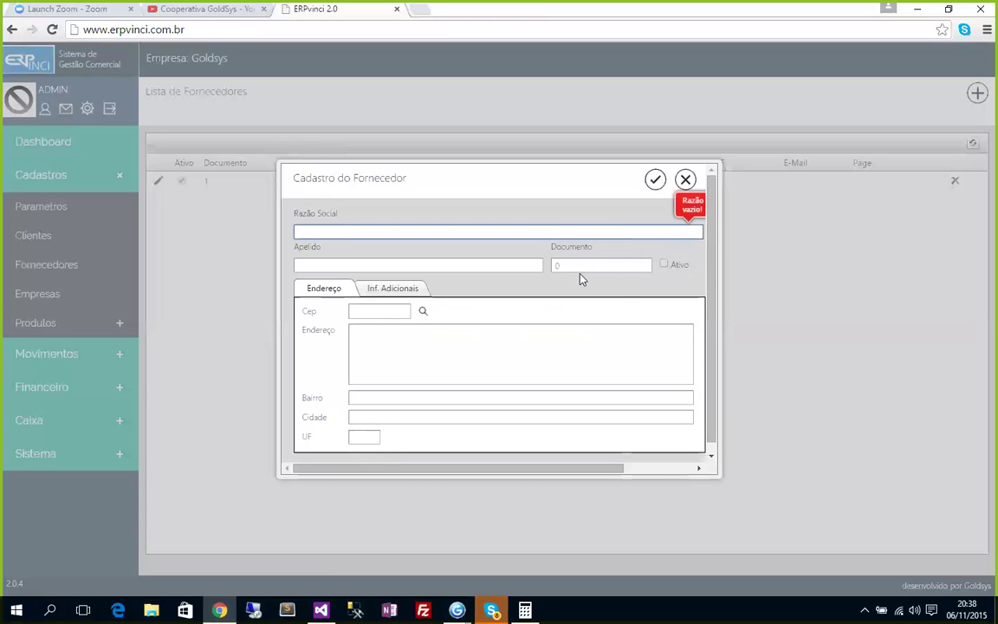
pyautogui.click(563, 267)
pyautogui.click(686, 179)
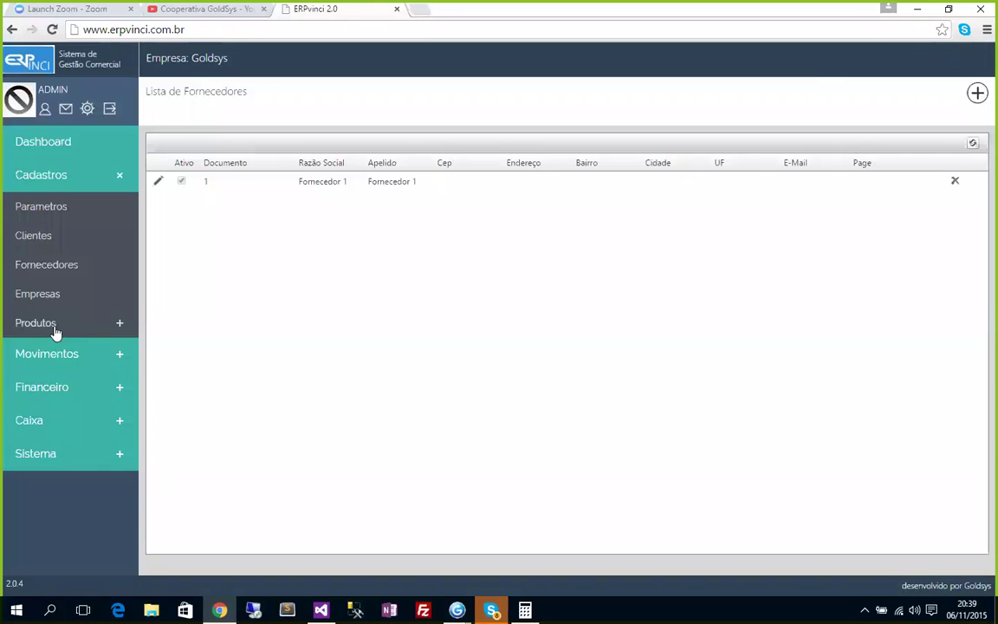
# Bring up Caixa > Lançamentos with the 120,00 receipt and -29,84 payment of 1.1231.1/1.
pyautogui.click(36, 387)
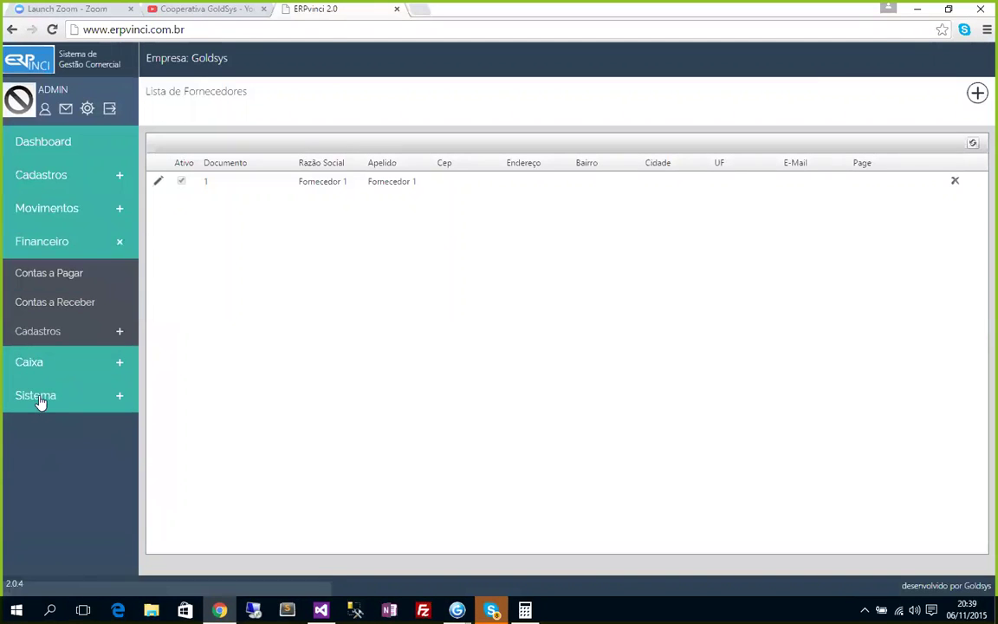
pyautogui.click(36, 364)
pyautogui.click(34, 393)
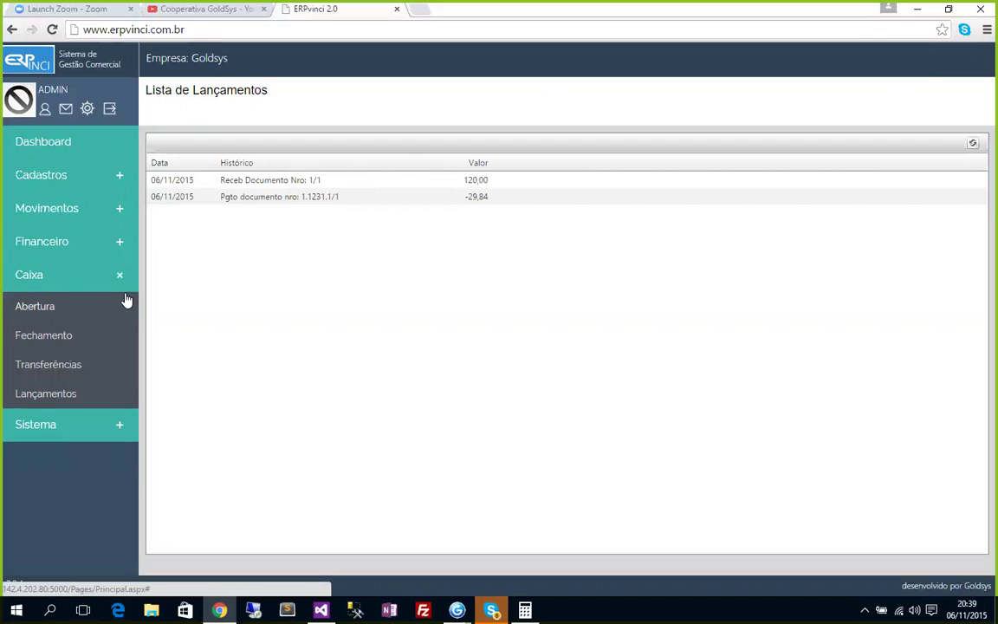
pyautogui.click(40, 244)
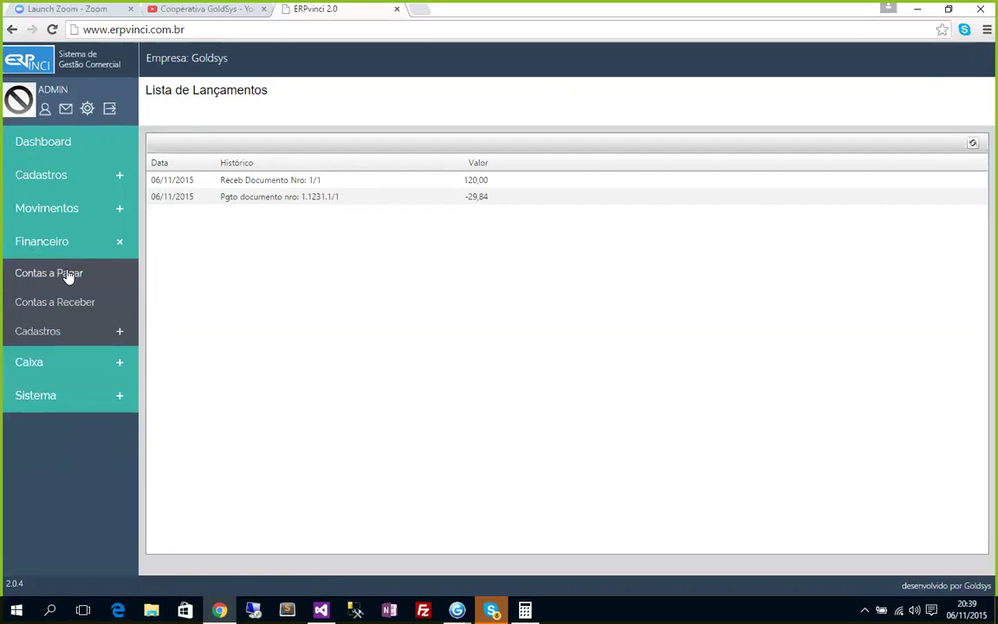
# Reverse installment 1 of 1.1231.1 in Contas a Pagar and confirm only the 120,00 receipt remains.
pyautogui.click(68, 276)
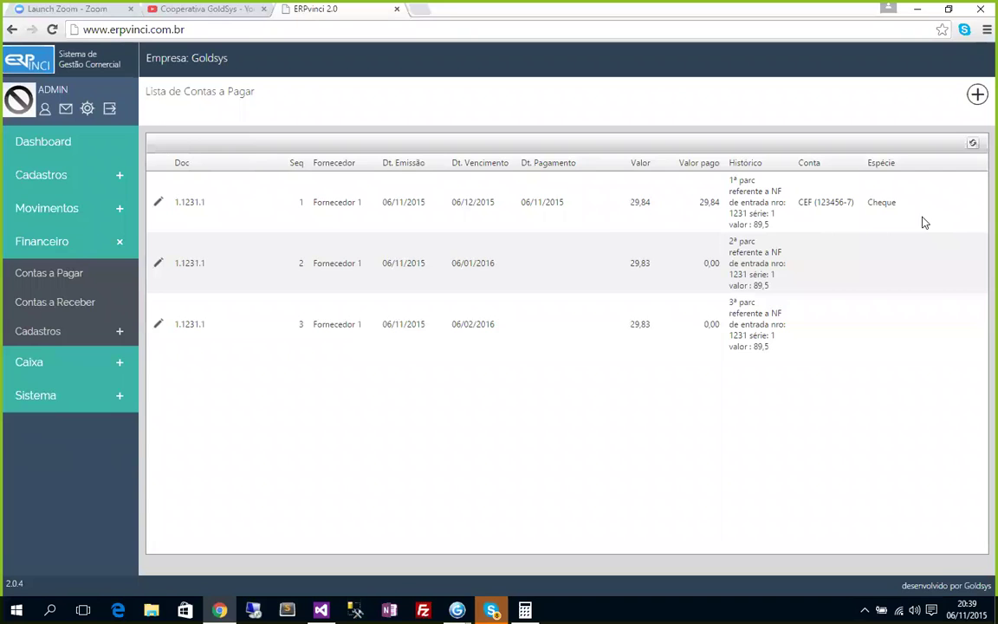
pyautogui.click(159, 205)
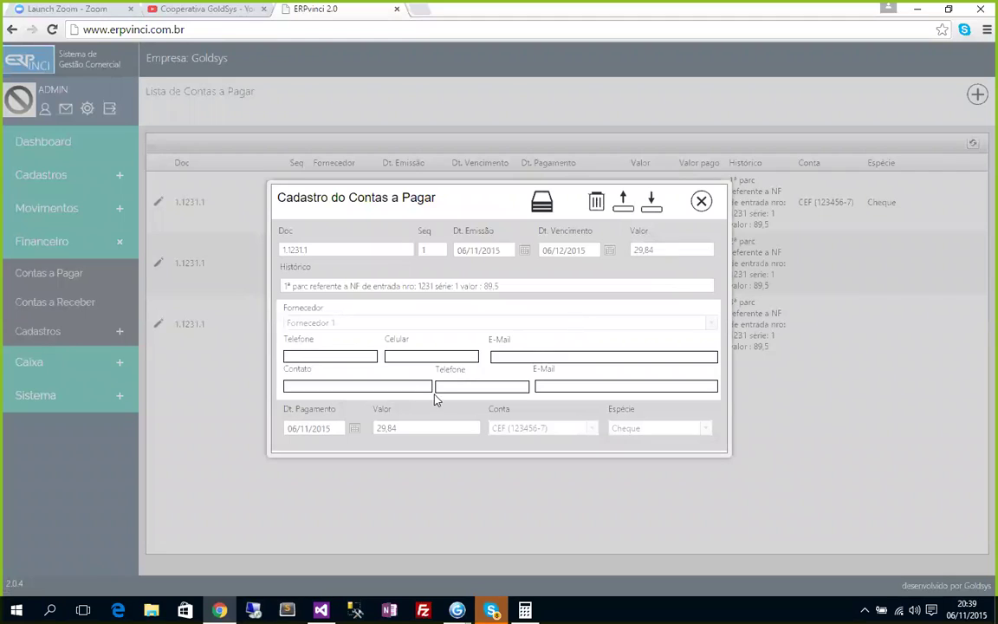
pyautogui.click(625, 206)
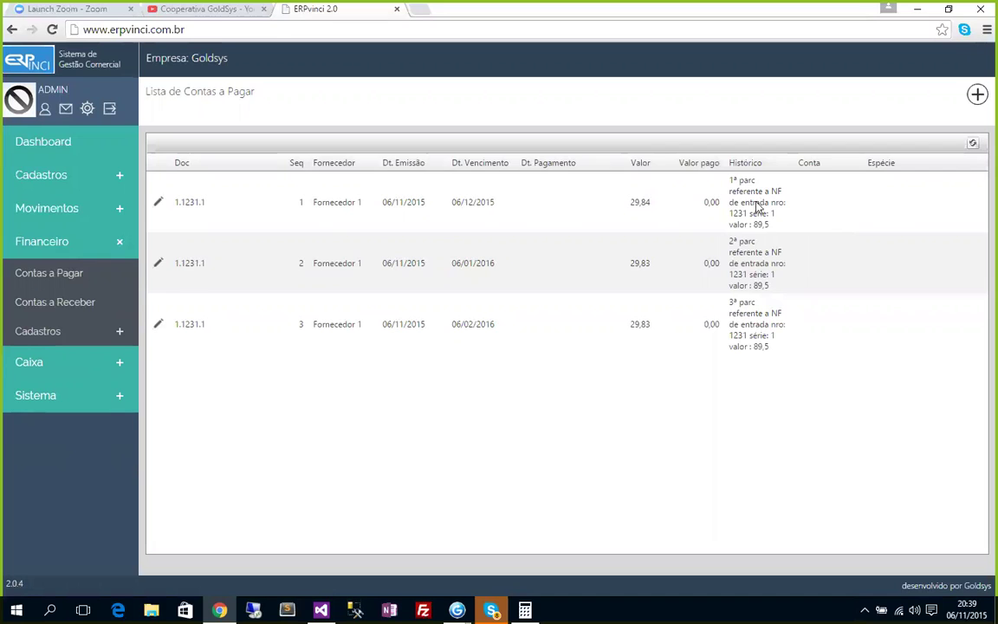
pyautogui.click(38, 371)
pyautogui.click(38, 394)
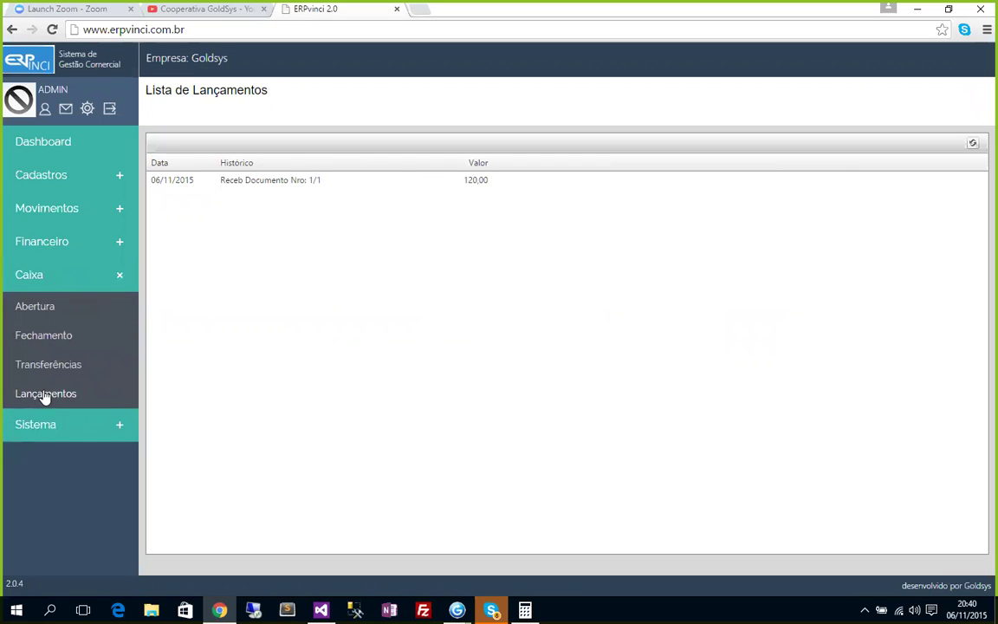
pyautogui.click(53, 246)
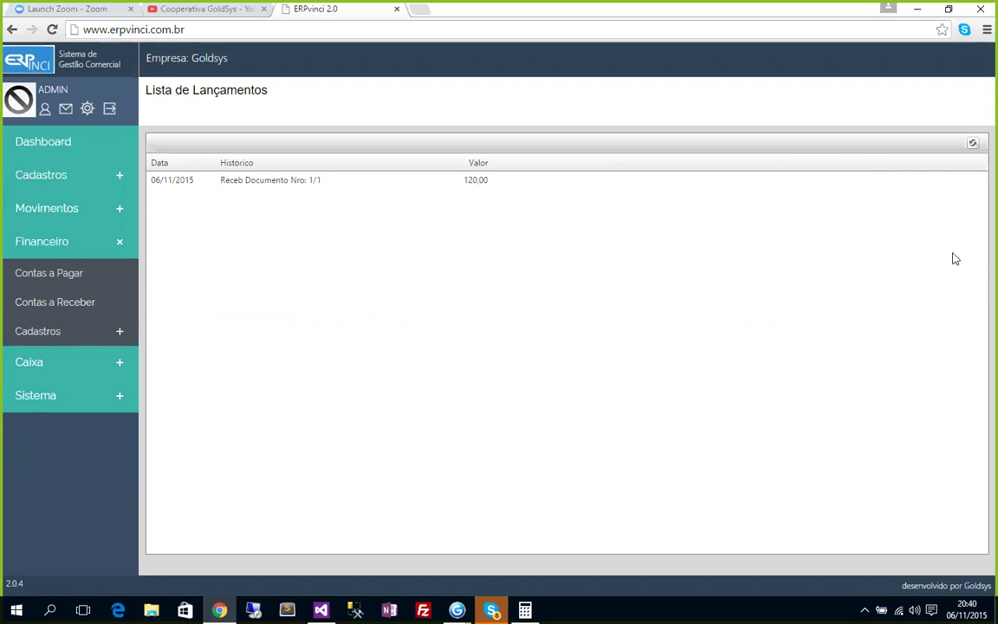
pyautogui.click(31, 363)
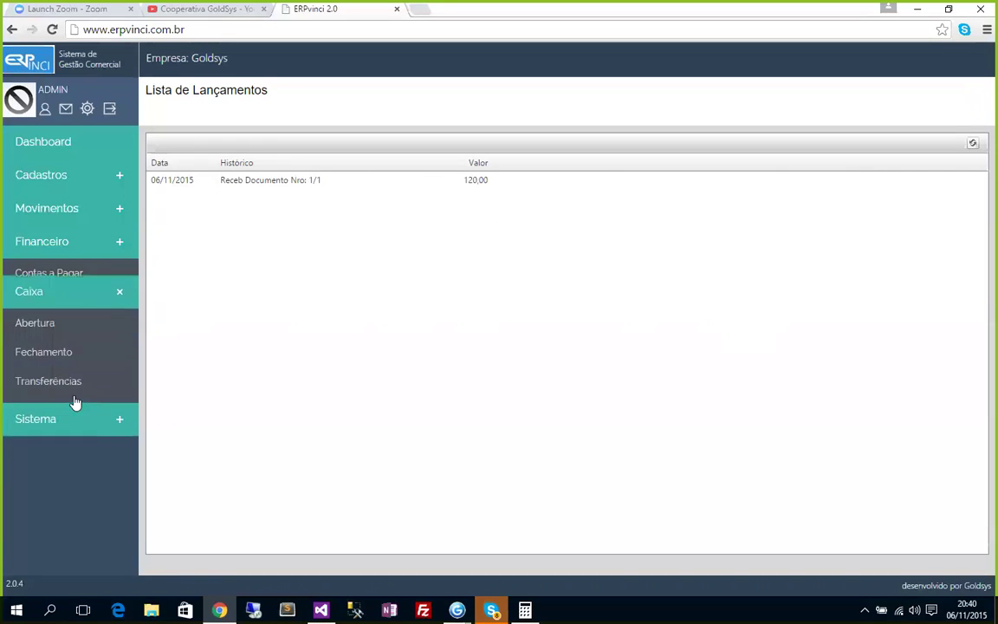
pyautogui.click(53, 393)
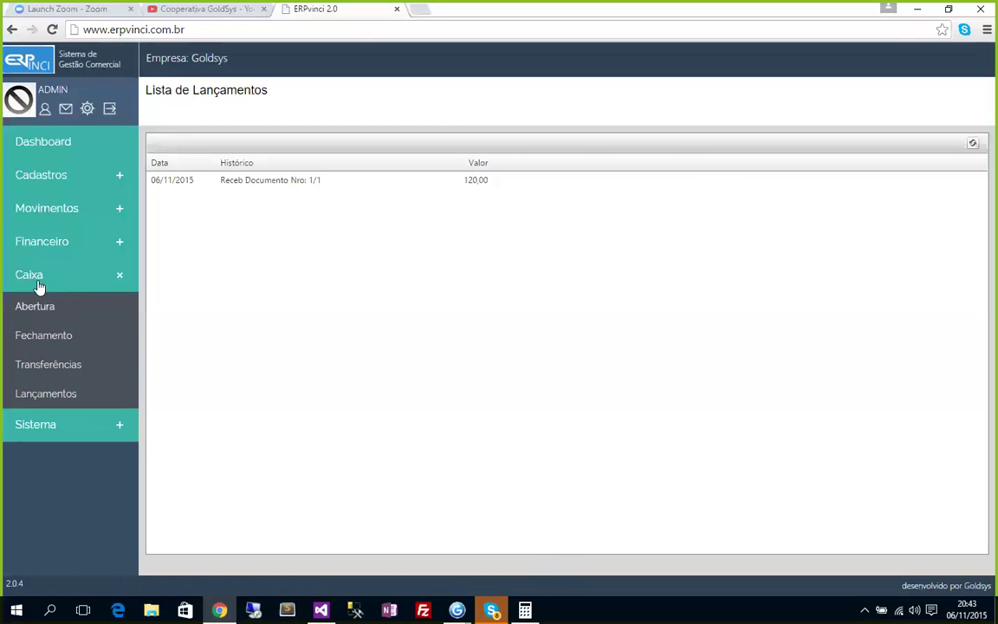
# Expand the Financeiro sidebar menu and its Cadastros submenu.
pyautogui.click(40, 249)
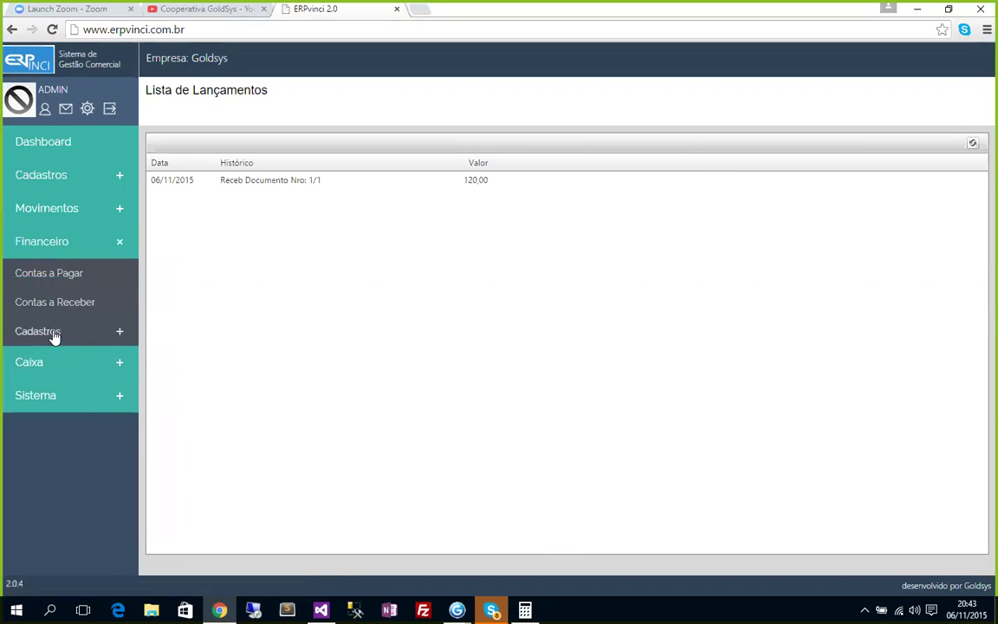
pyautogui.click(50, 336)
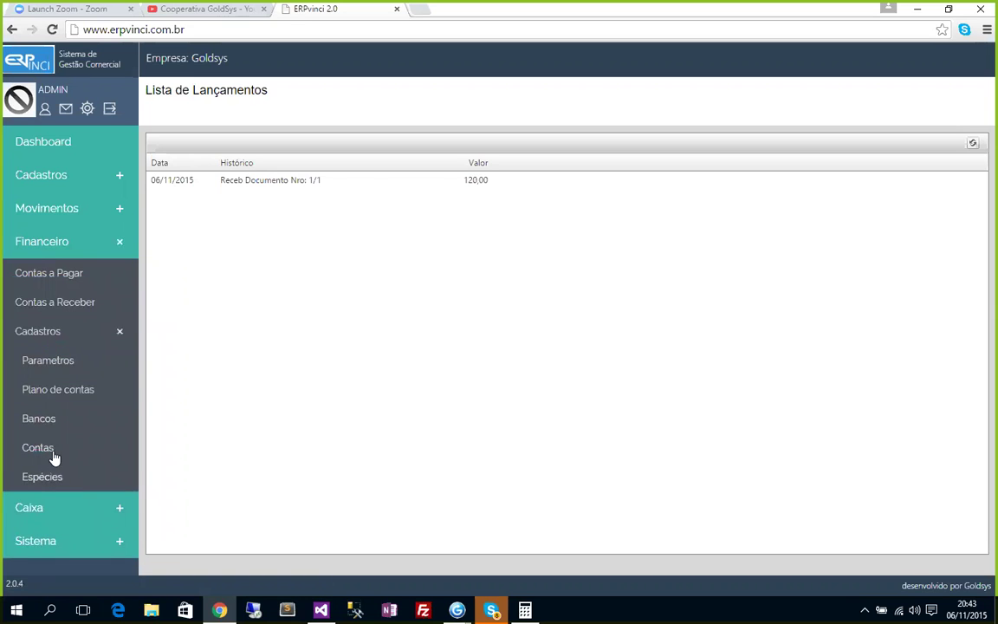
# Open Contas a Receber: document 1 paid 120,00, document 1231 open at 110,00.
pyautogui.click(71, 275)
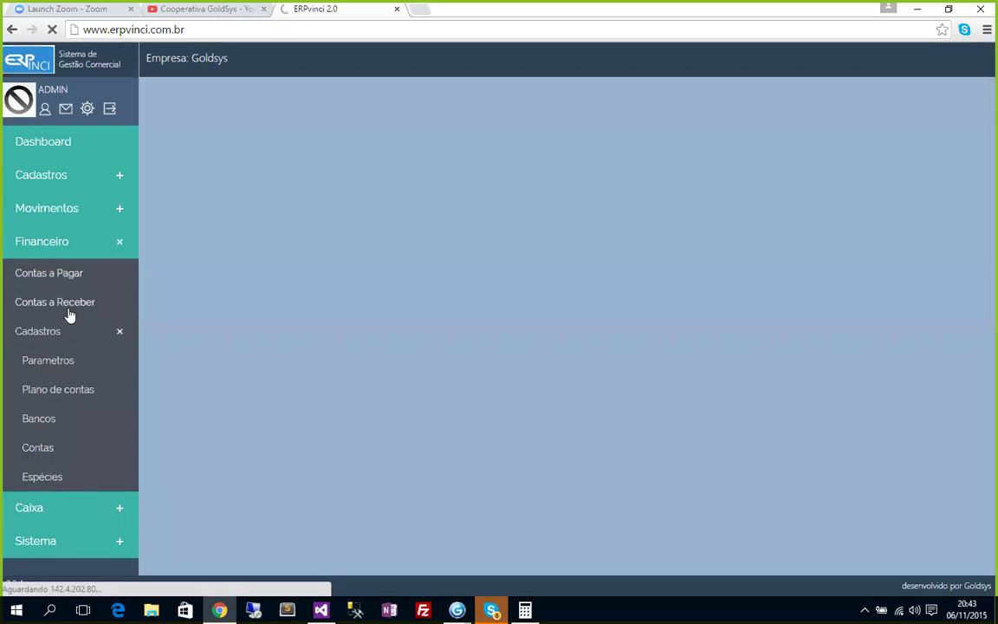
pyautogui.click(71, 305)
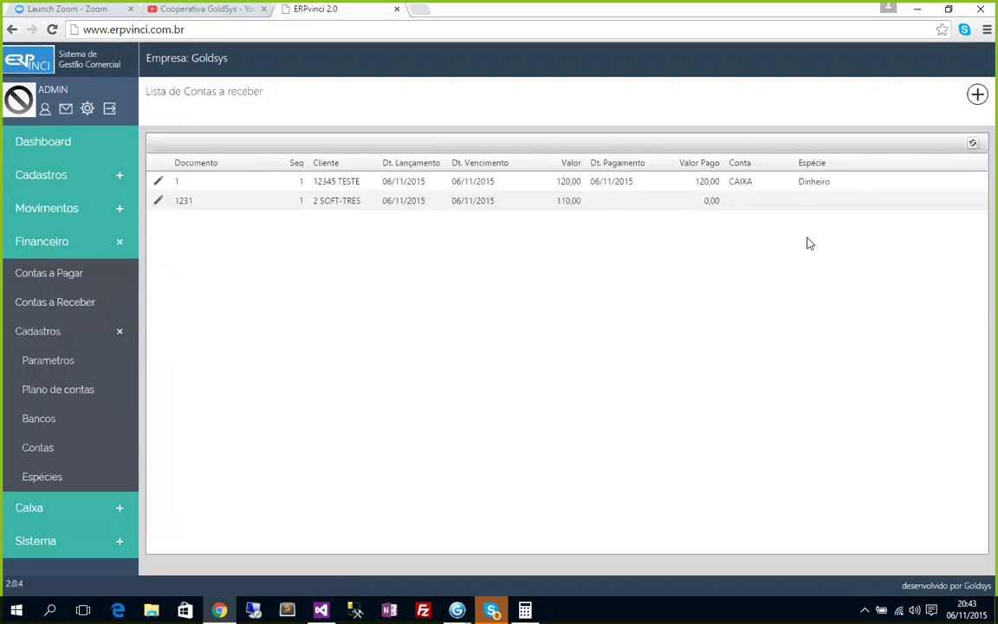
pyautogui.click(58, 248)
# Expand and collapse the Caixa, Financeiro, Movimentos and Cadastros sidebar menus.
pyautogui.click(47, 284)
pyautogui.click(47, 276)
pyautogui.click(49, 246)
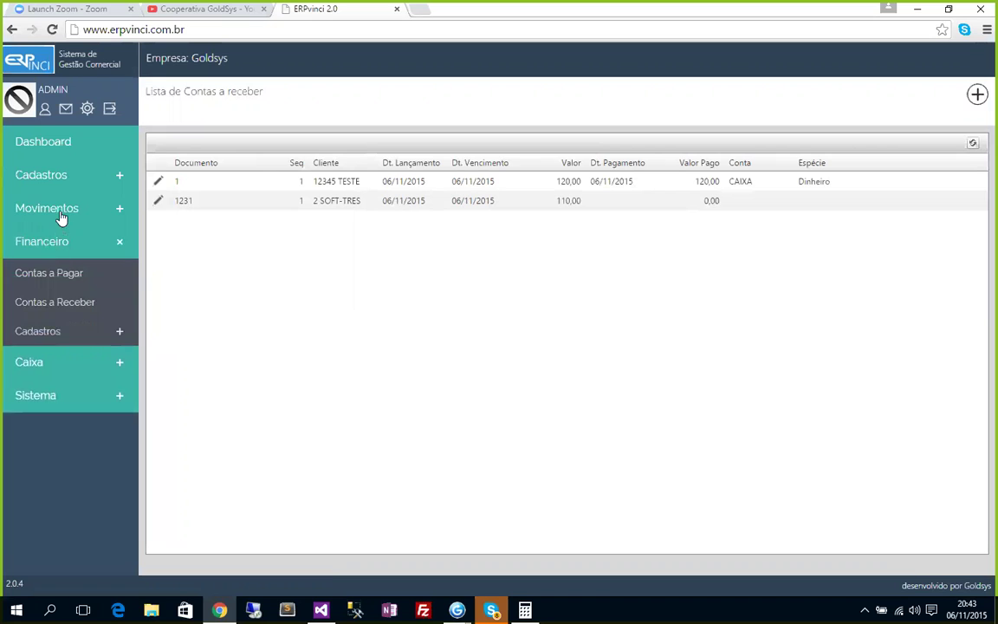
pyautogui.click(61, 216)
pyautogui.click(56, 176)
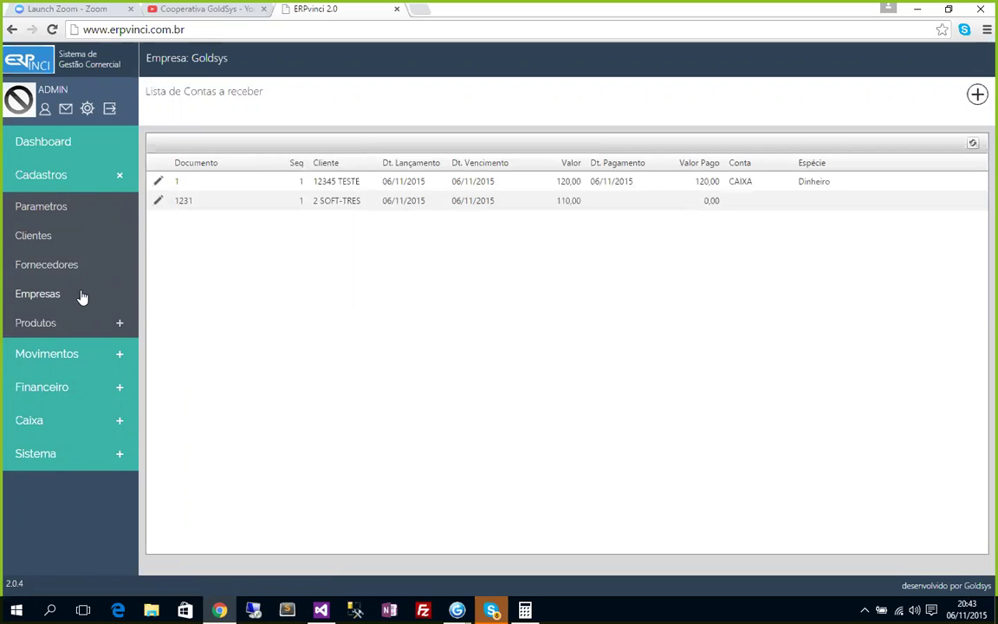
pyautogui.click(57, 174)
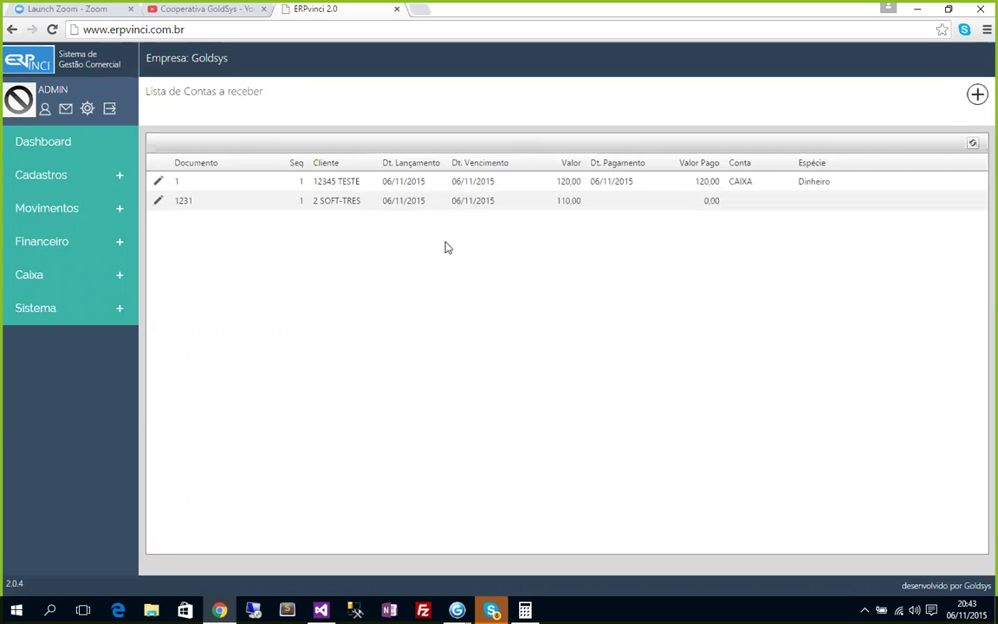
pyautogui.click(48, 211)
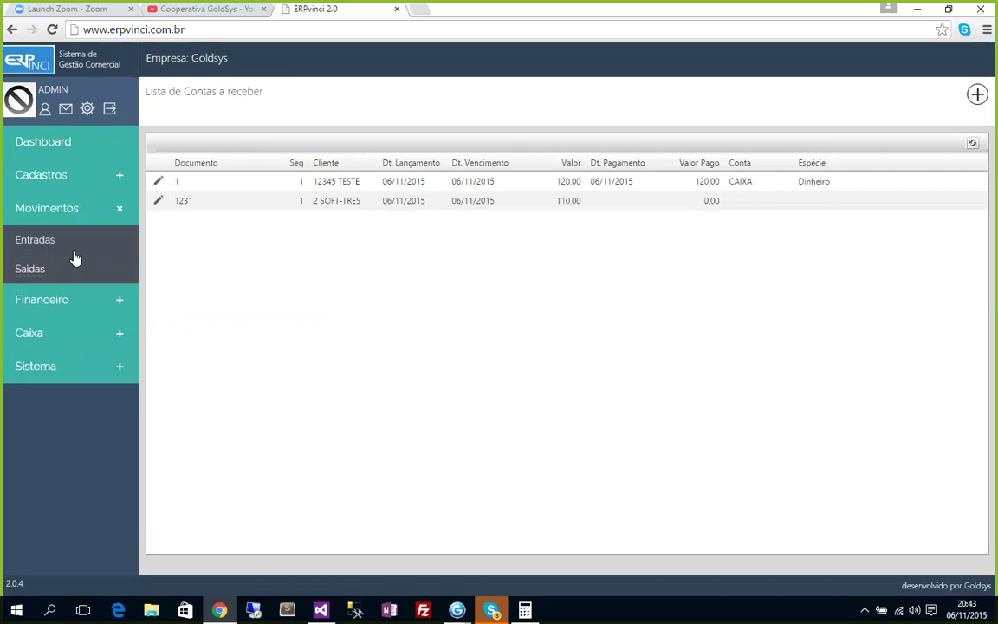
pyautogui.click(40, 303)
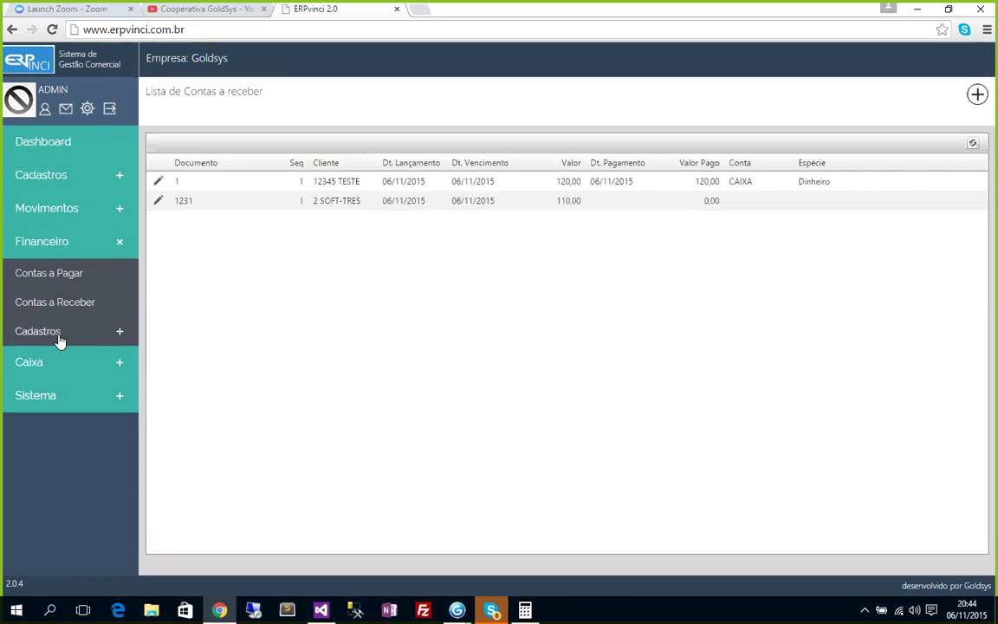
pyautogui.click(44, 247)
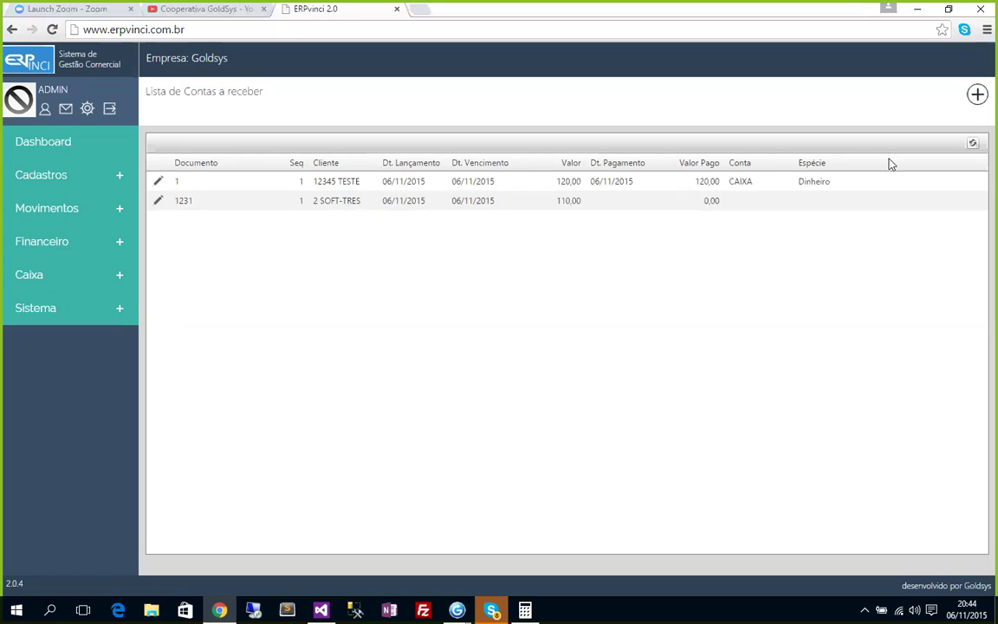
# Refresh the Contas a Receber grid and expand the Caixa sidebar menu.
pyautogui.click(975, 145)
pyautogui.doubleClick(120, 275)
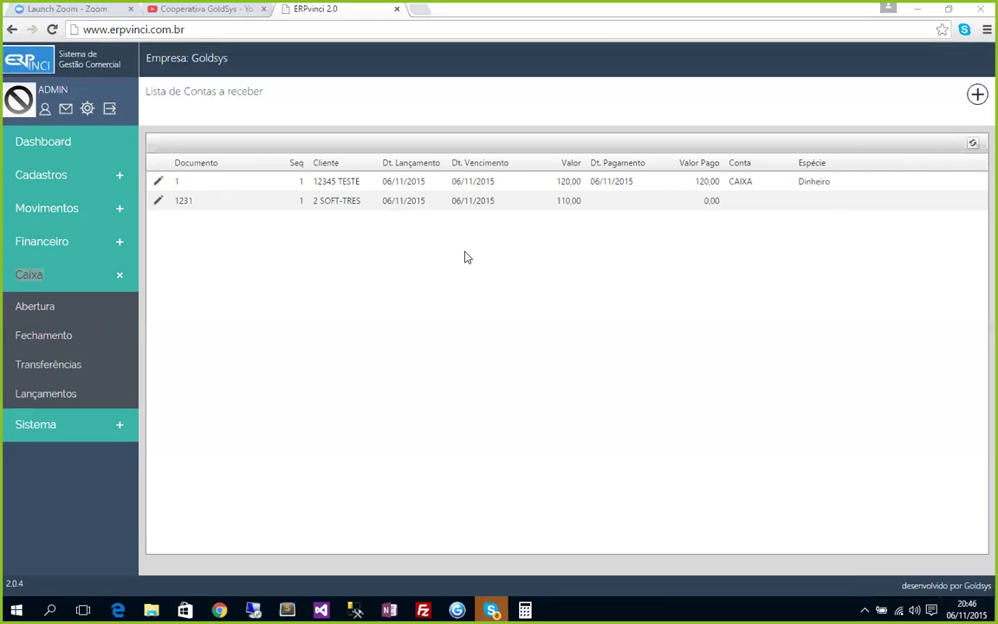
# Collapse Caixa, then toggle the Financeiro, Movimentos and Cadastros sidebar menus.
pyautogui.click(30, 274)
pyautogui.click(45, 242)
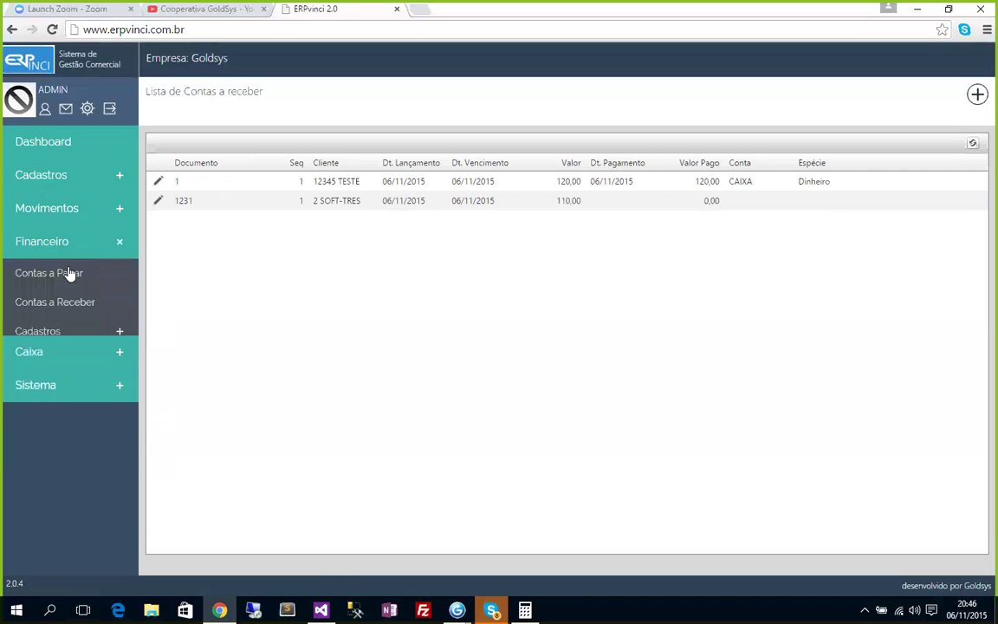
pyautogui.click(36, 234)
pyautogui.click(44, 212)
pyautogui.click(49, 184)
pyautogui.click(44, 175)
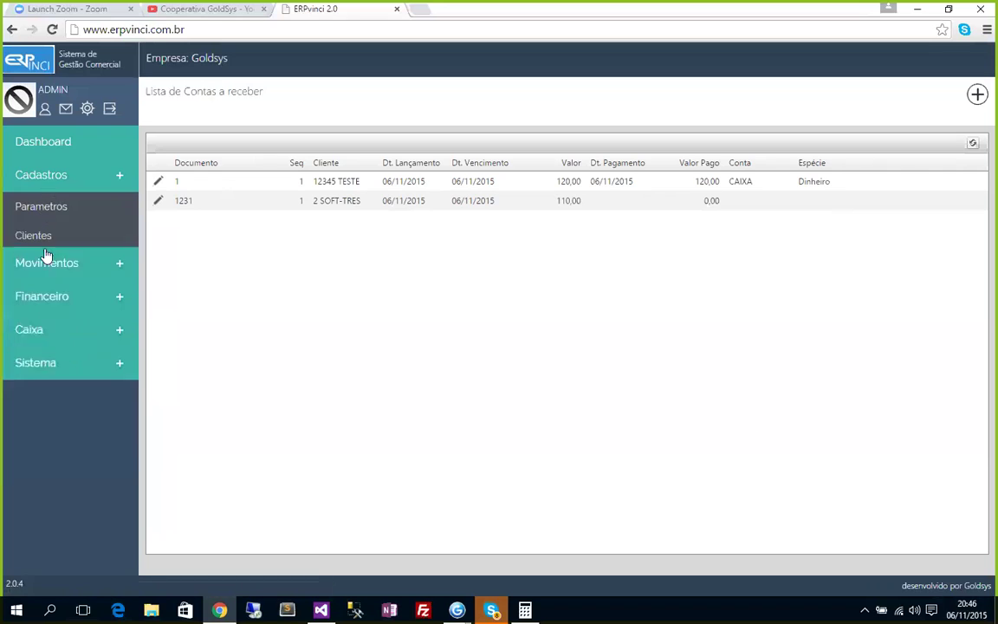